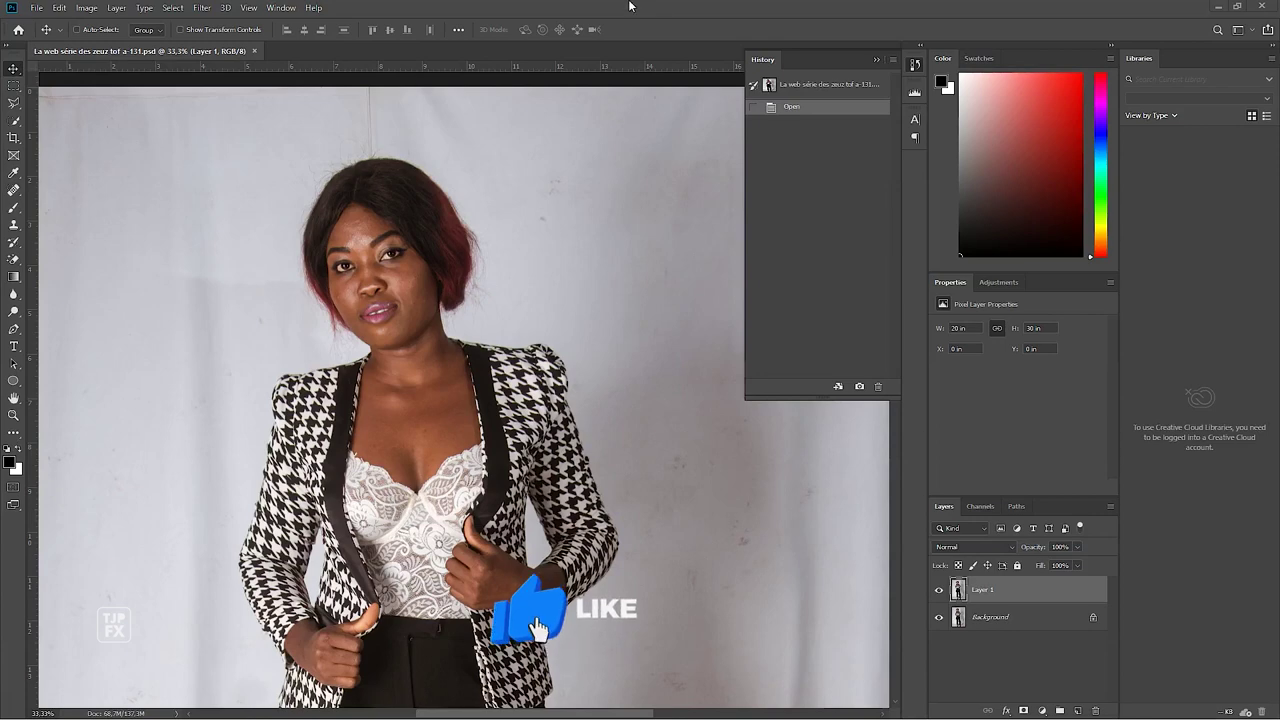
# Step: Zoom out so the whole full-length photo of the woman fits the window
pyautogui.hotkey('ctrl', '-')
pyautogui.hotkey('ctrl', '-')
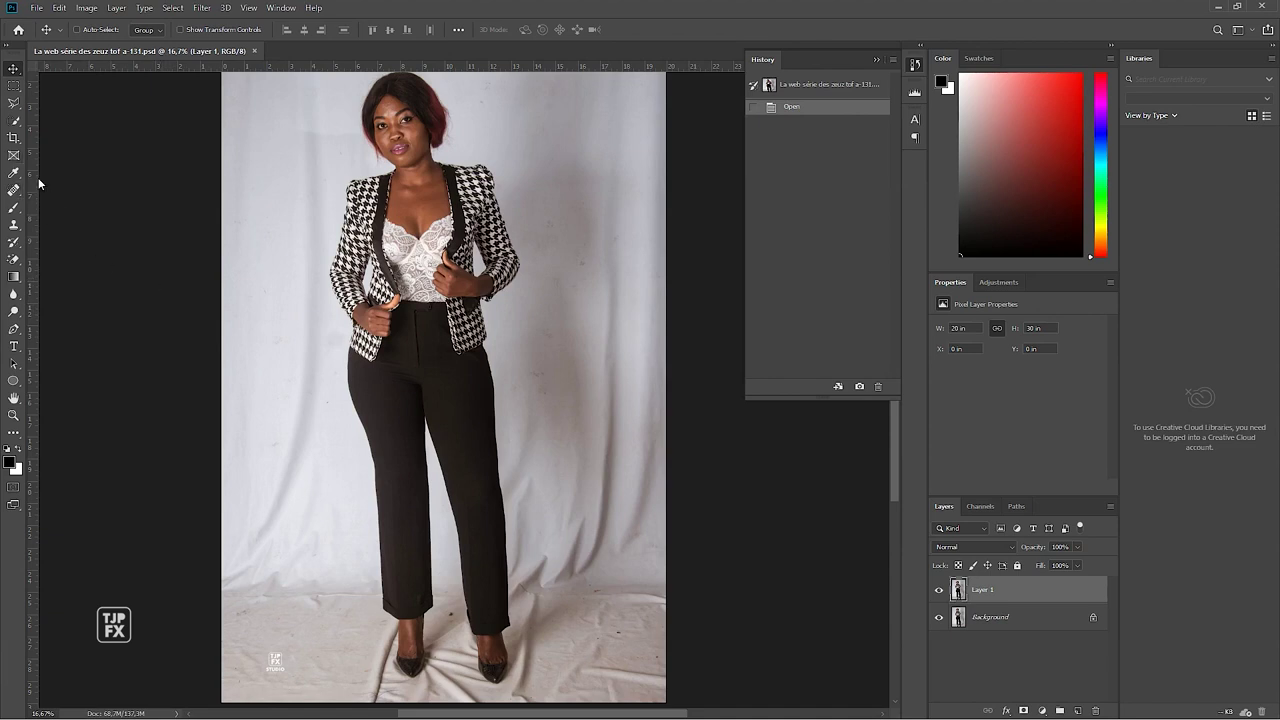
# Step: Use Quick Selection's Select Subject to outline the woman, then zoom in toward her feet
pyautogui.click(16, 123)
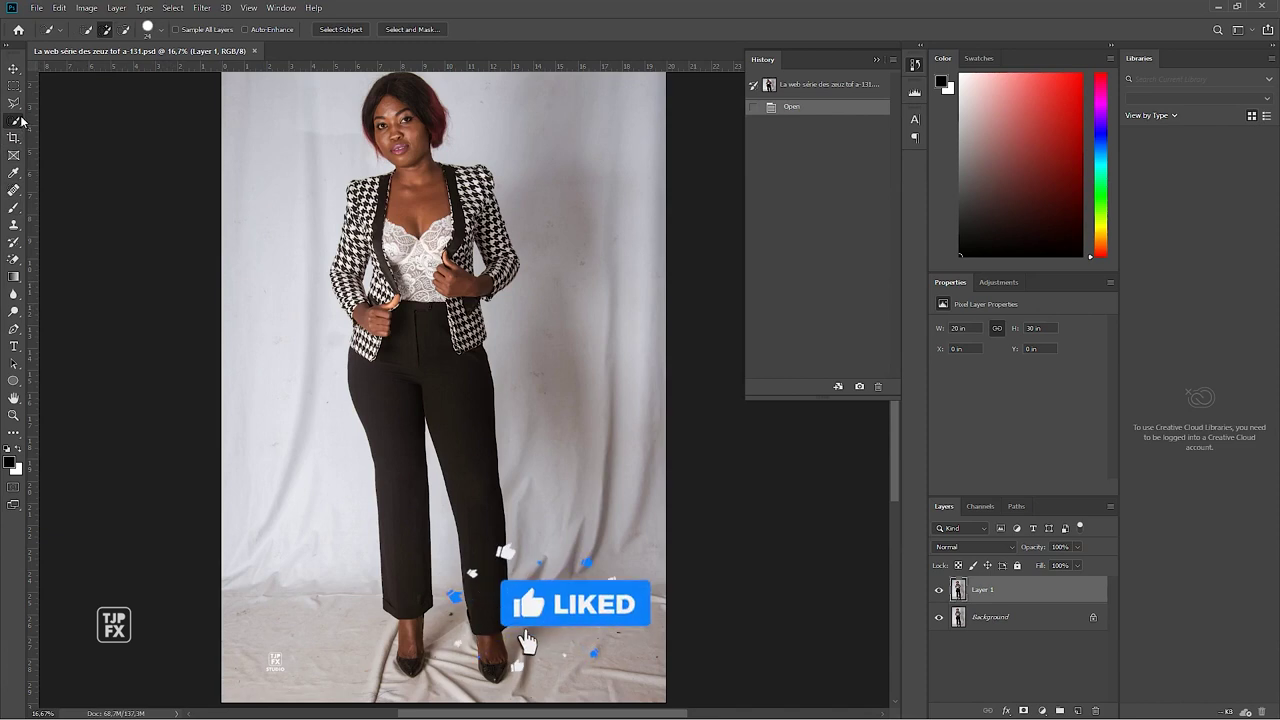
pyautogui.click(341, 30)
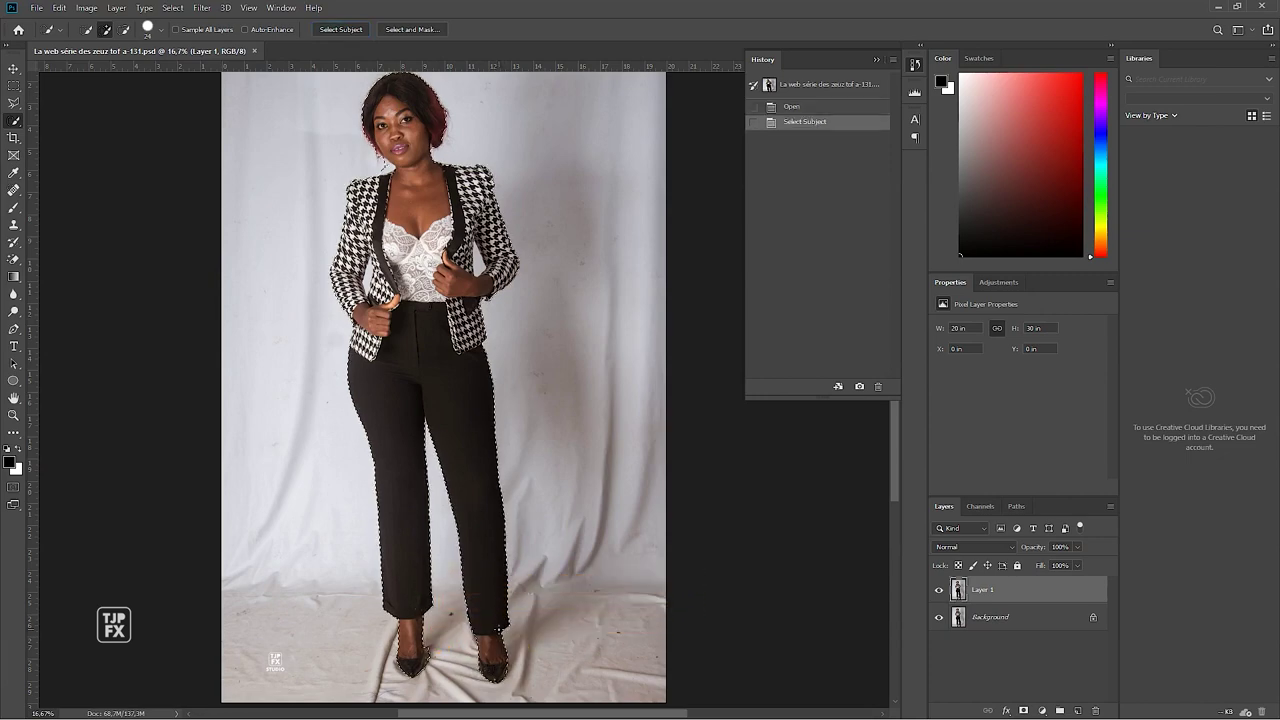
pyautogui.hotkey('ctrl', '+')
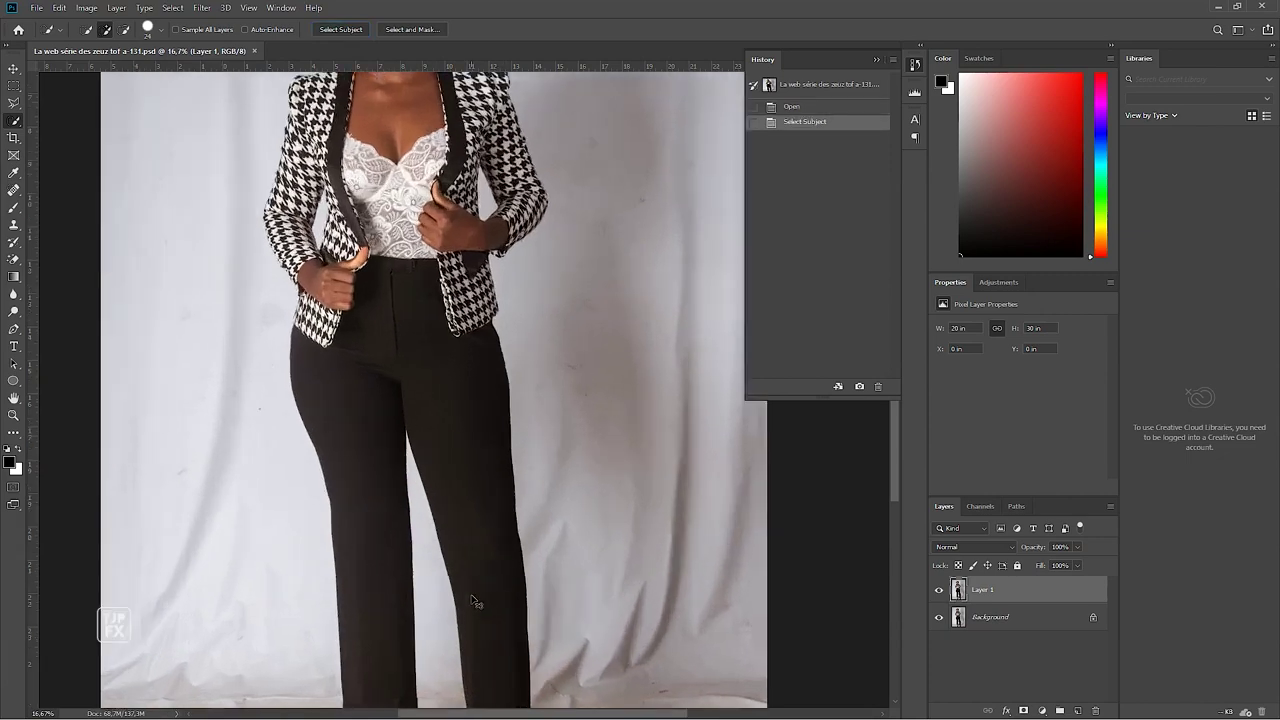
pyautogui.hotkey('ctrl', '+')
pyautogui.hotkey('ctrl', '+')
pyautogui.hotkey('ctrl', '+')
pyautogui.scroll(-5, 545, 470)
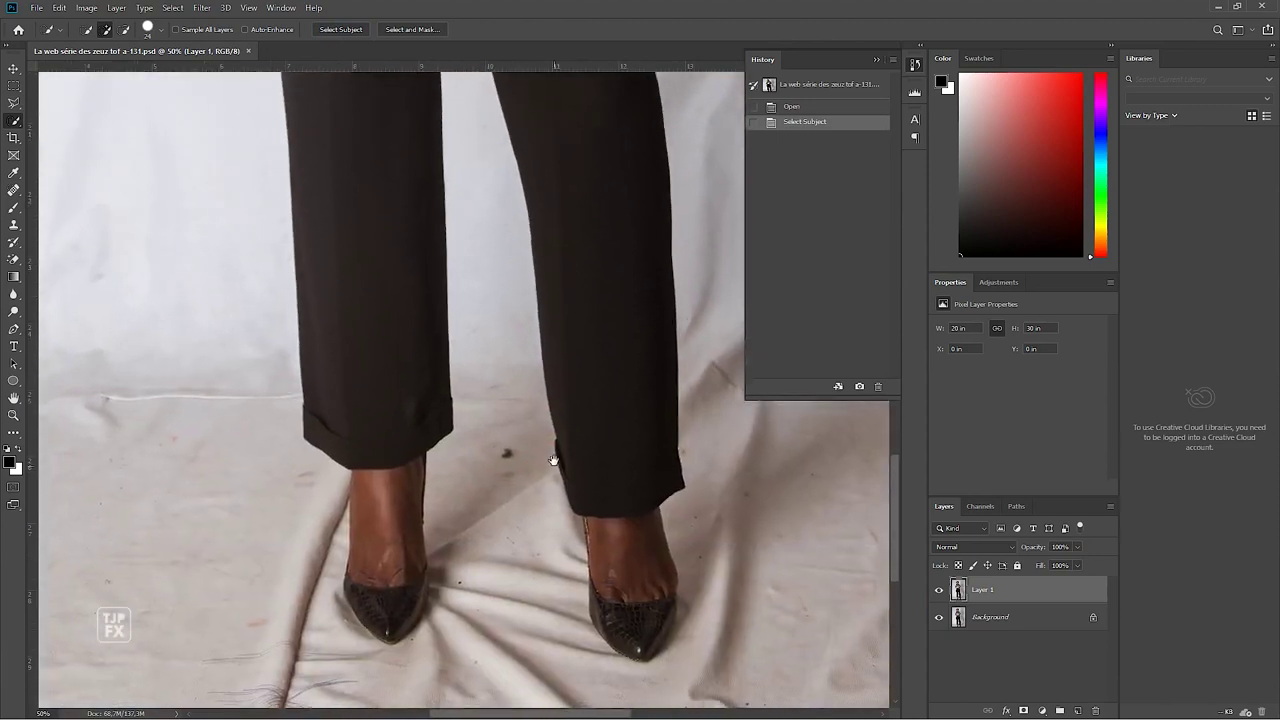
pyautogui.scroll(3, 553, 460)
pyautogui.scroll(2, 483, 501)
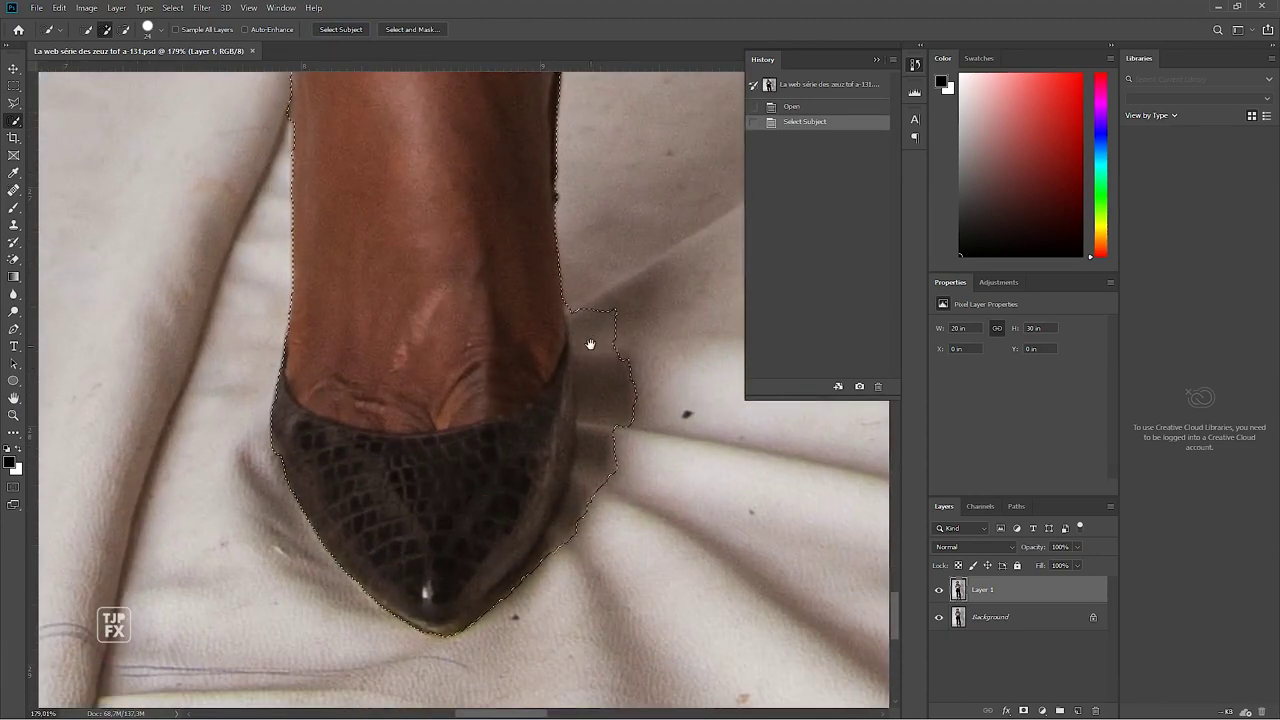
# Step: Show the selection as a red Quick Mask and inspect its edges from shoes to head
pyautogui.click(13, 488)
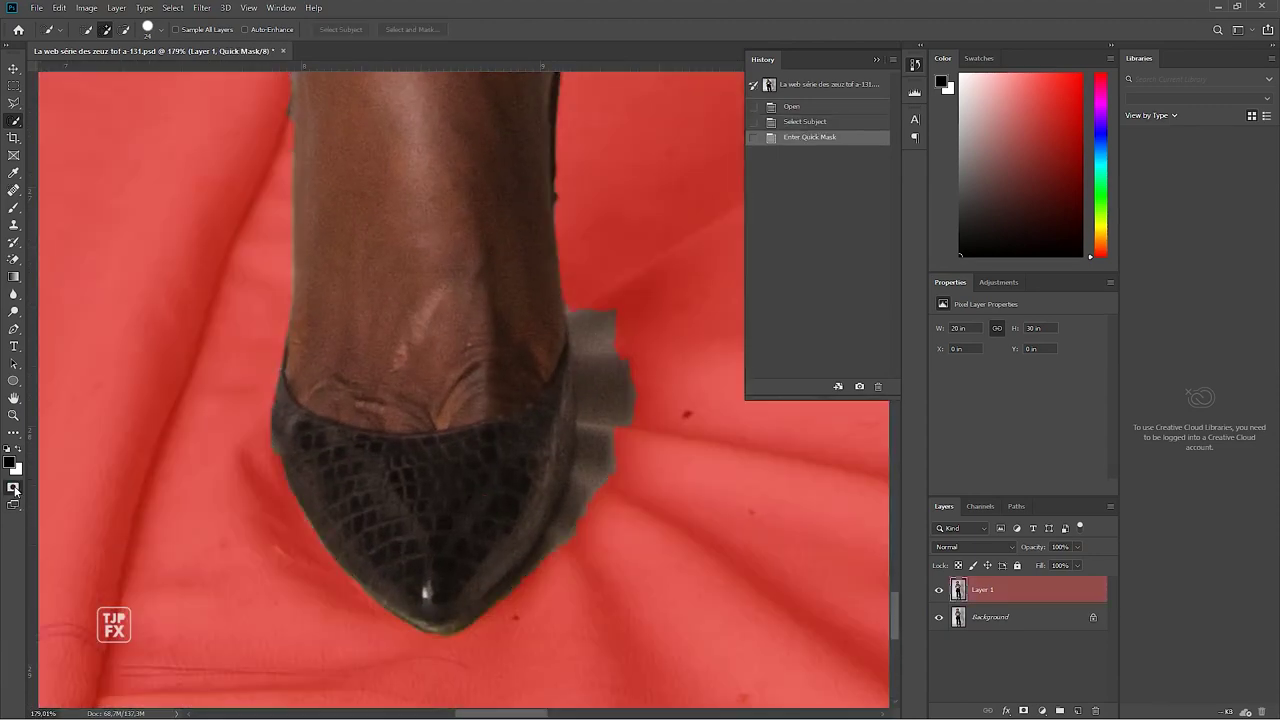
pyautogui.scroll(-1, 371, 420)
pyautogui.scroll(-2, 369, 406)
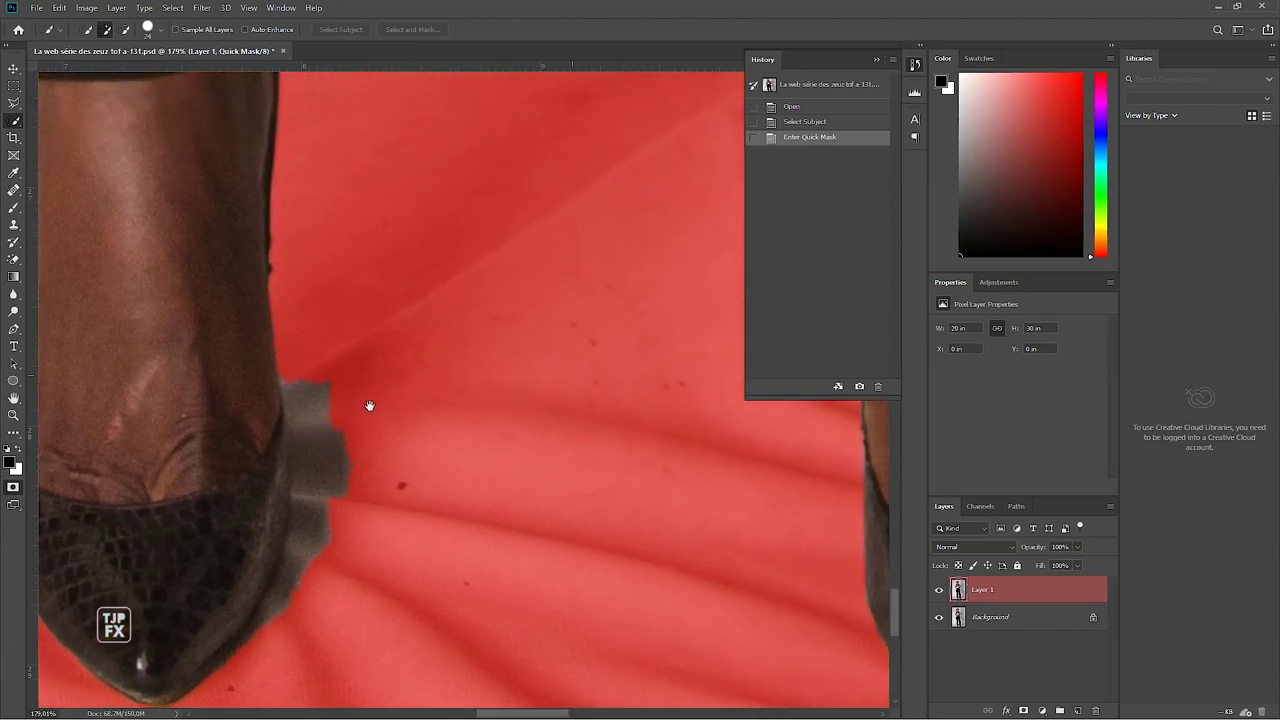
pyautogui.scroll(-2, 369, 406)
pyautogui.moveTo(445, 423); pyautogui.dragTo(357, 528)
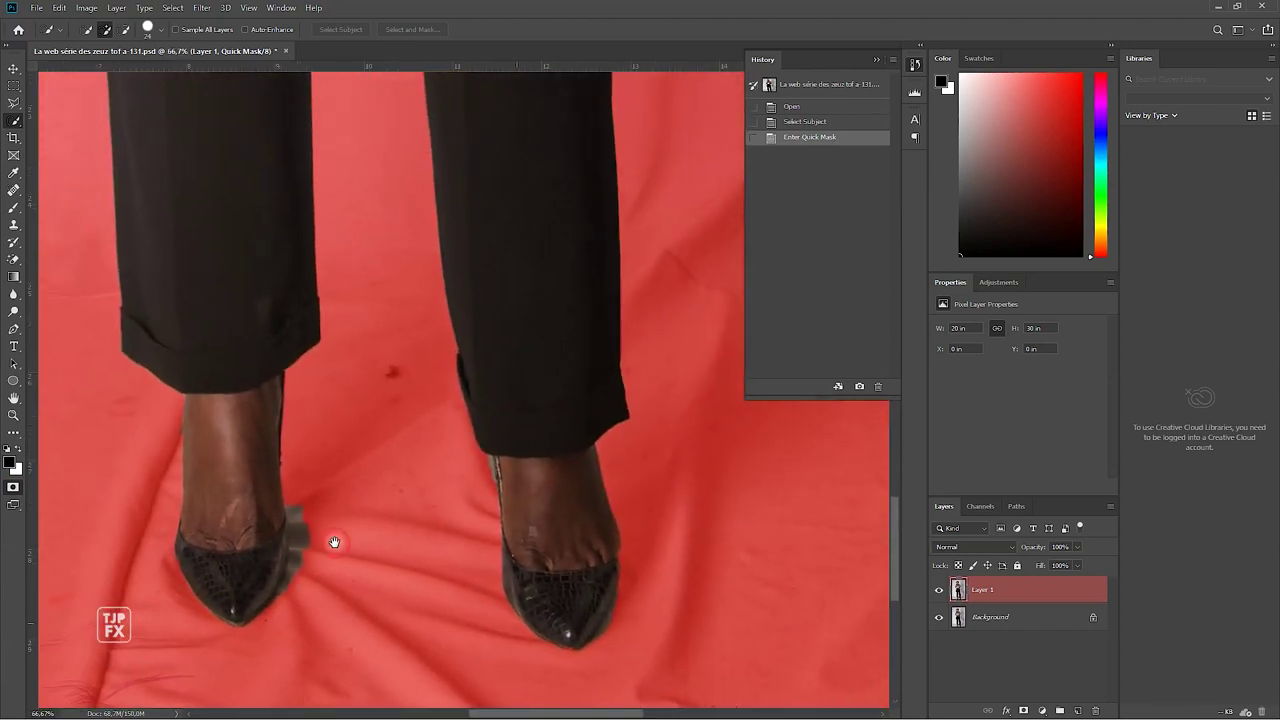
pyautogui.scroll(2, 571, 449)
pyautogui.scroll(5, 555, 574)
pyautogui.scroll(5, 555, 574)
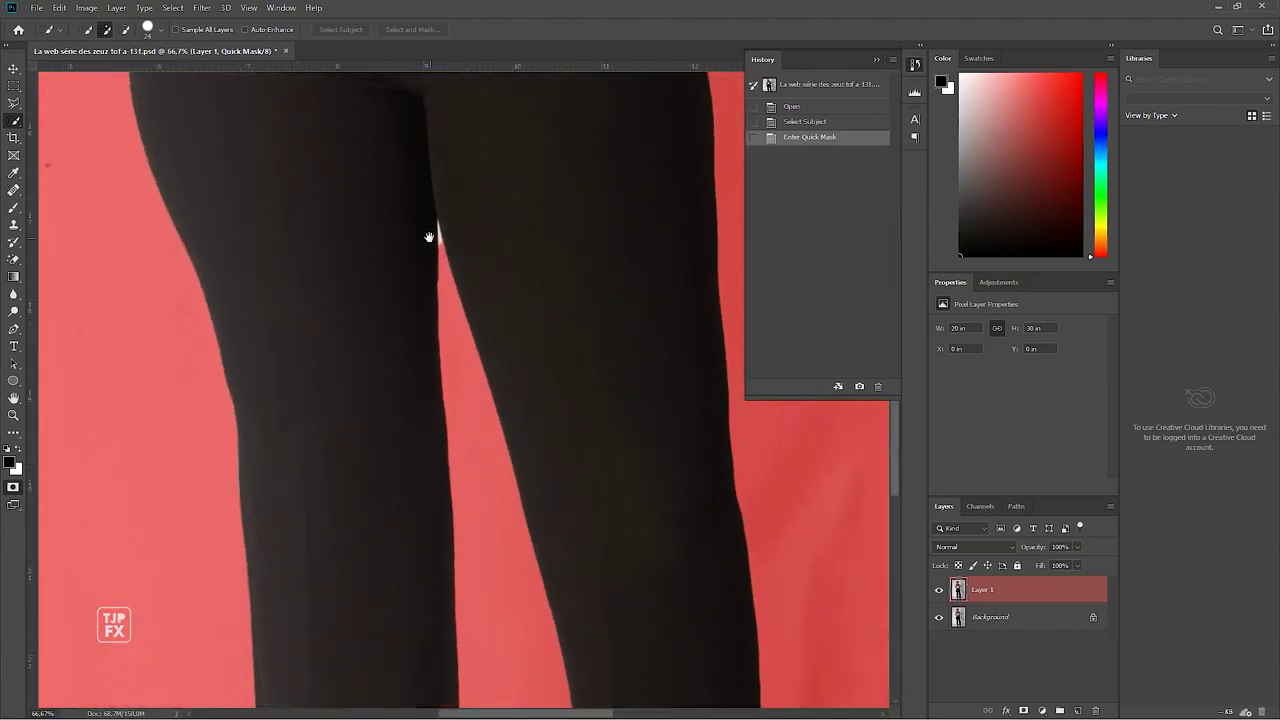
pyautogui.scroll(5, 472, 440)
pyautogui.scroll(2, 472, 440)
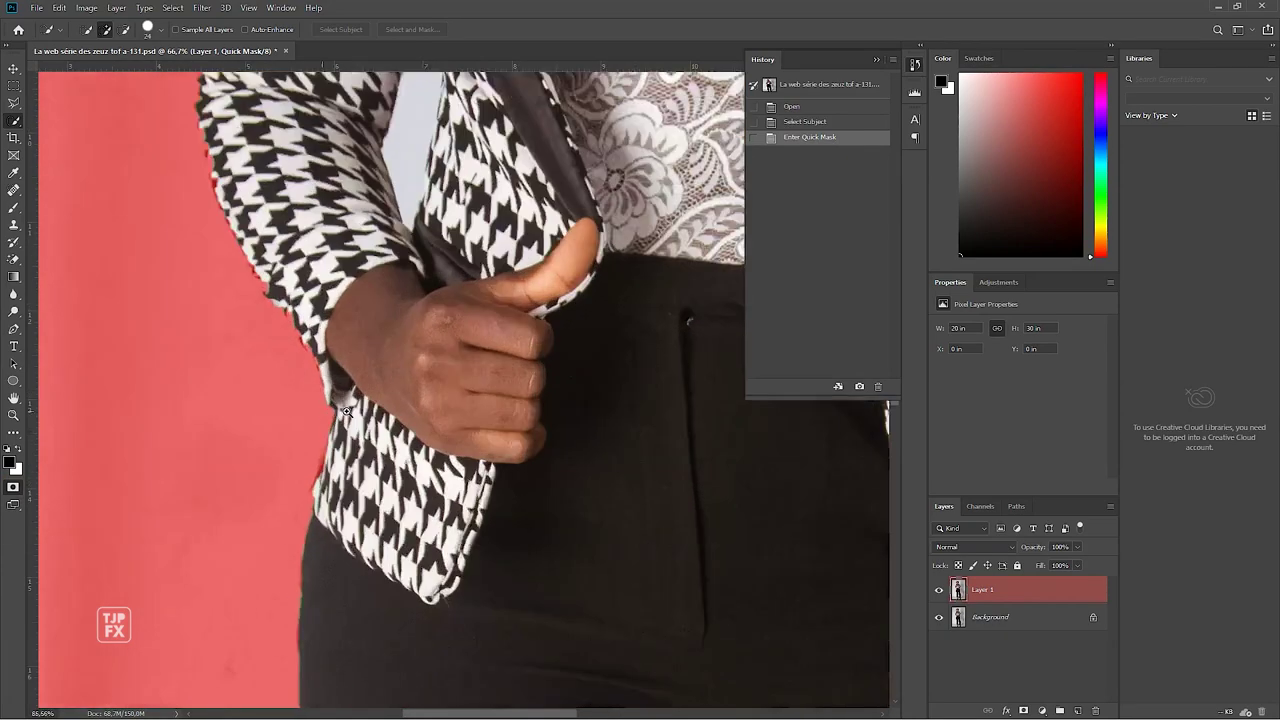
pyautogui.scroll(2, 472, 440)
pyautogui.scroll(2, 306, 423)
pyautogui.scroll(2, 335, 470)
pyautogui.hscroll(4, 335, 470)
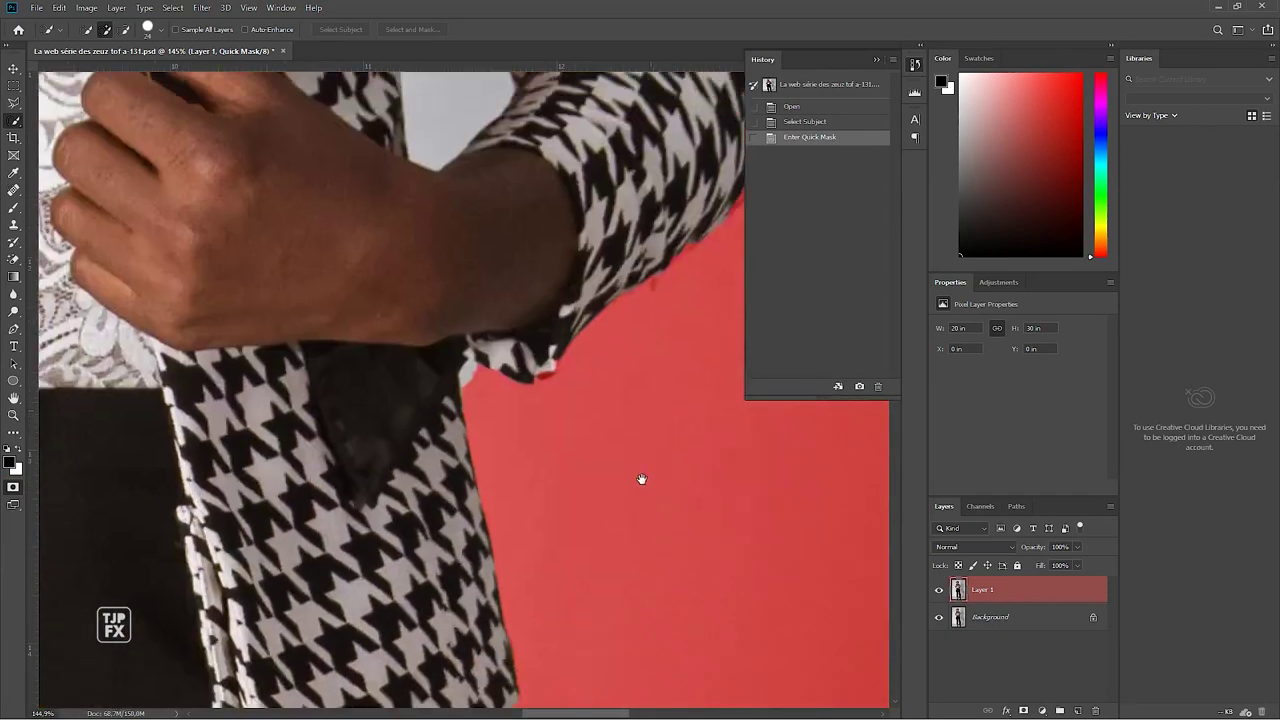
pyautogui.scroll(5, 640, 477)
pyautogui.hscroll(1, 619, 444)
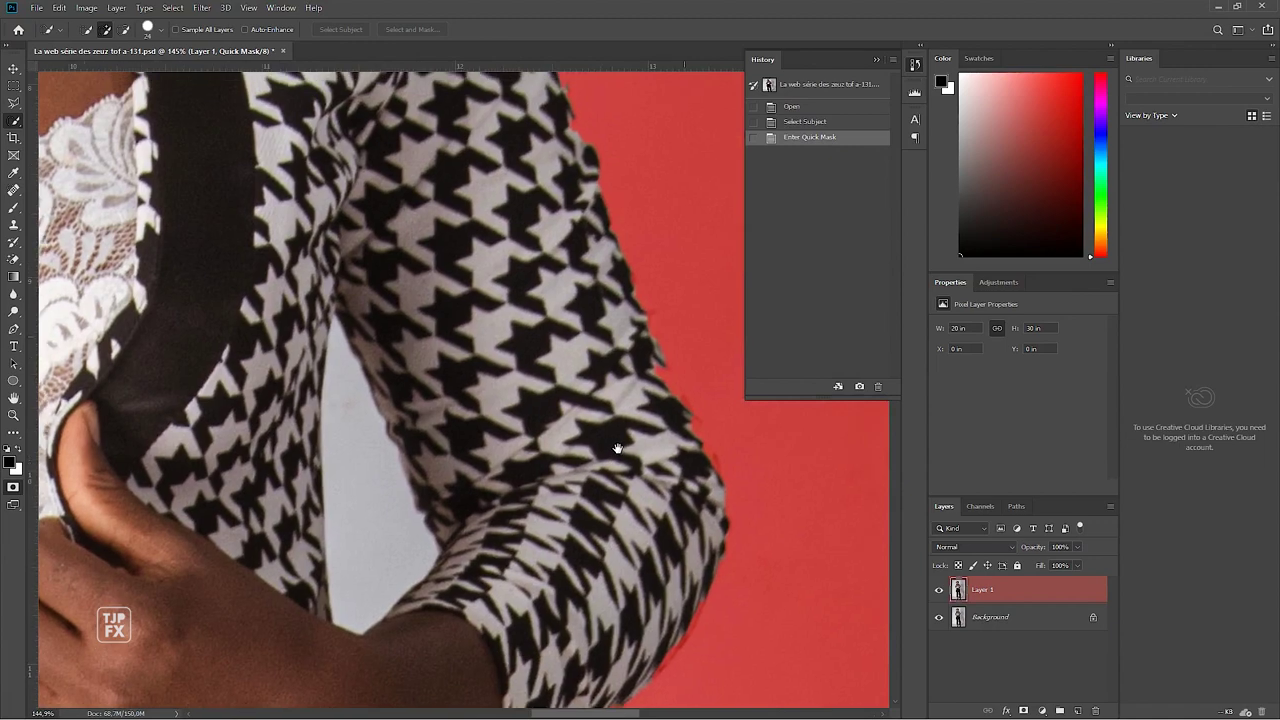
pyautogui.scroll(4, 609, 164)
pyautogui.scroll(4, 688, 512)
pyautogui.hscroll(-3, 688, 512)
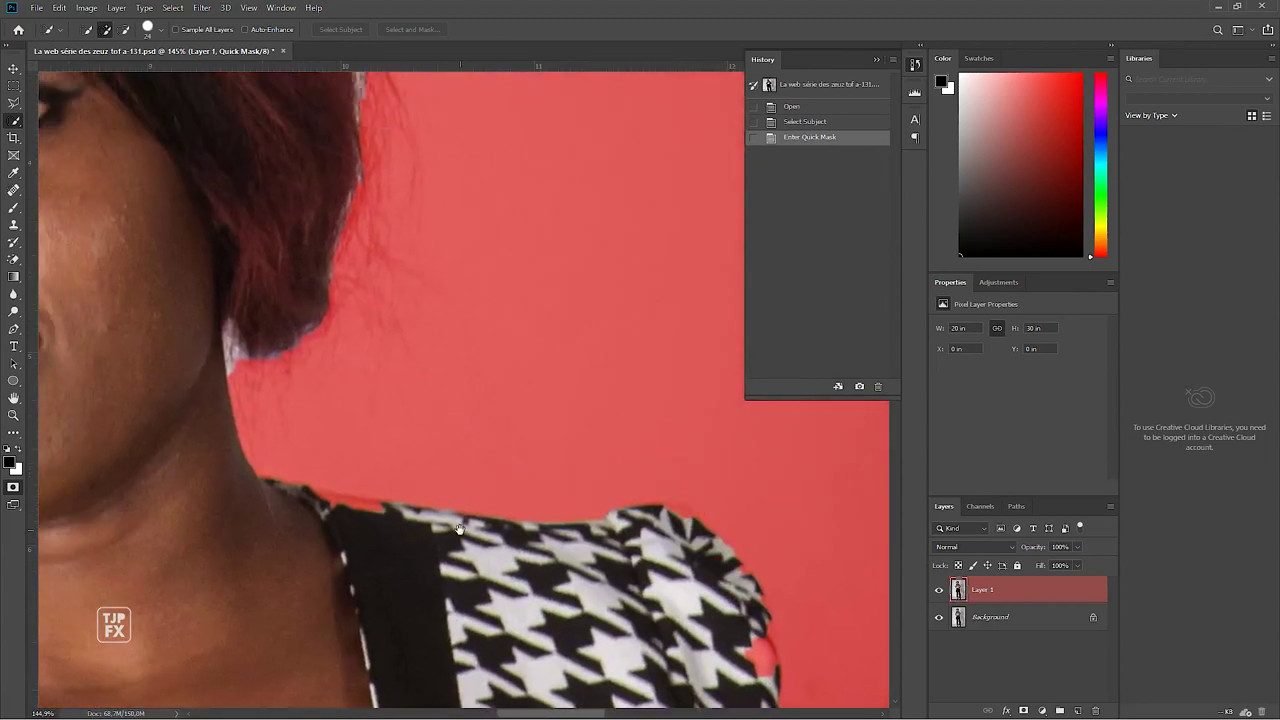
pyautogui.scroll(-3, 459, 529)
pyautogui.scroll(-3, 459, 529)
pyautogui.scroll(2, 560, 441)
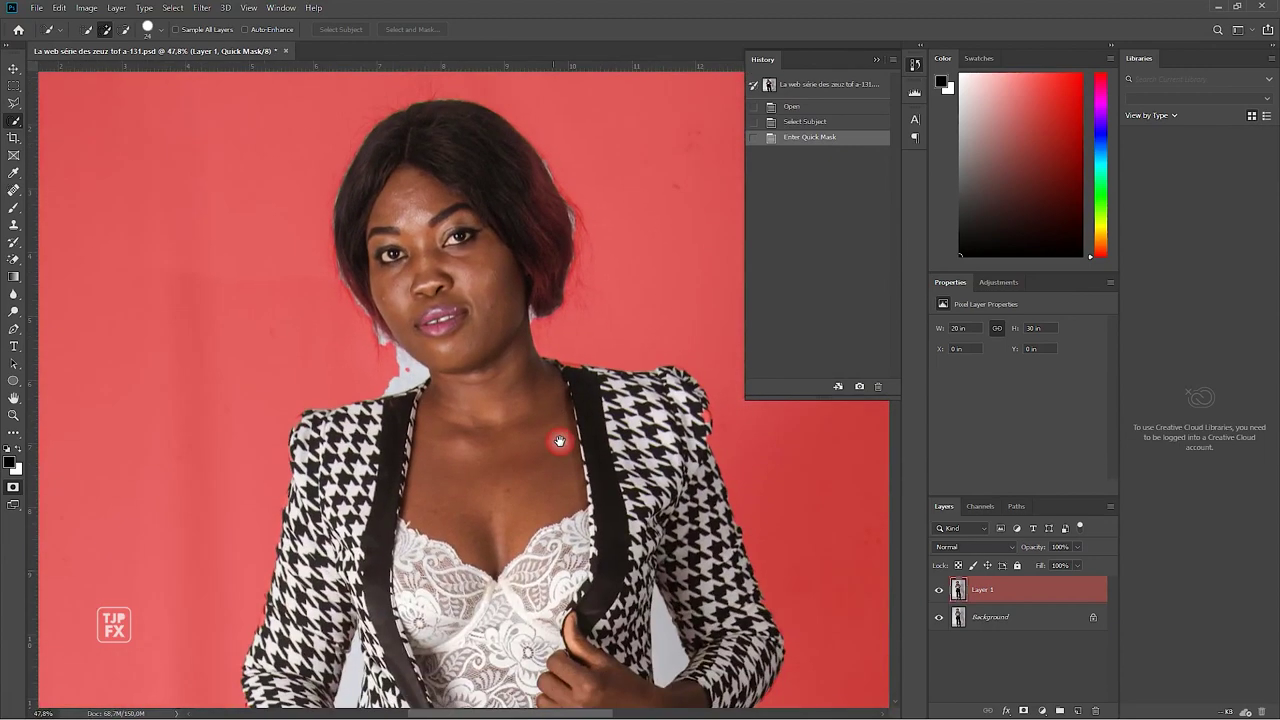
pyautogui.scroll(-3, 560, 441)
pyautogui.scroll(-2, 400, 460)
pyautogui.scroll(-1, 150, 480)
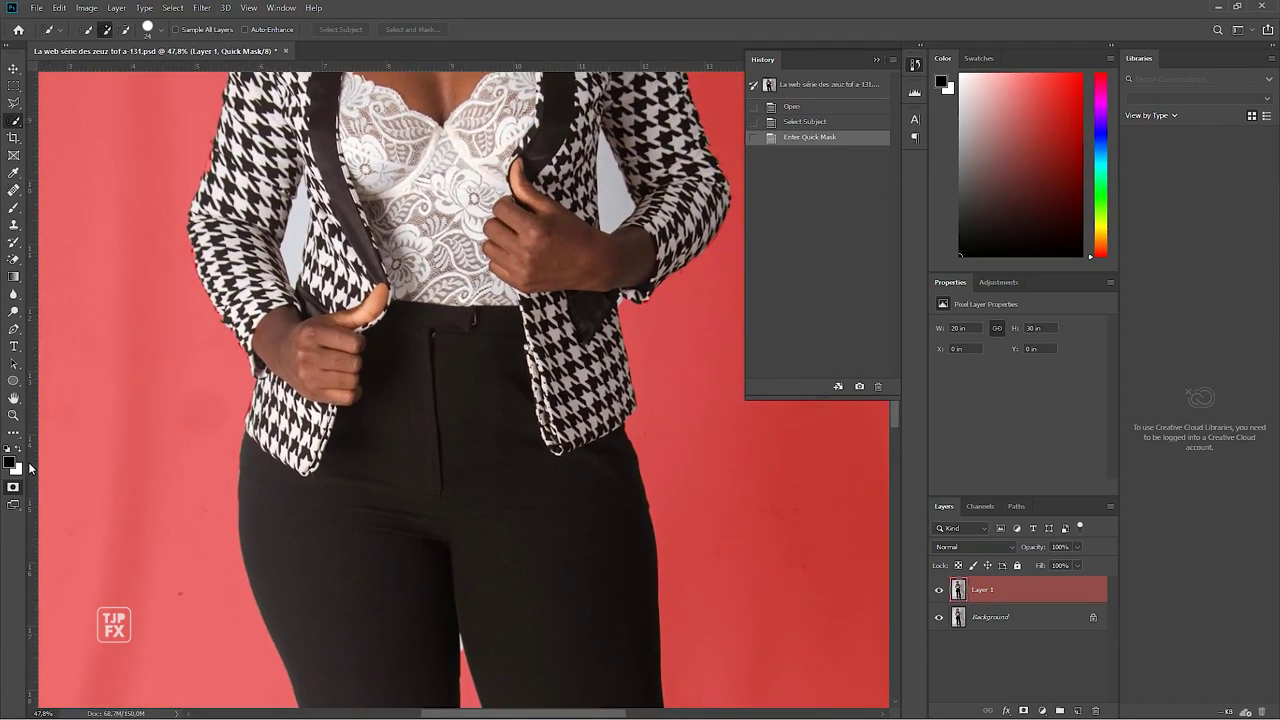
# Step: Exit Quick Mask and look over the woman's selection outline again
pyautogui.click(13, 489)
pyautogui.scroll(-1, 357, 471)
pyautogui.scroll(-2, 363, 449)
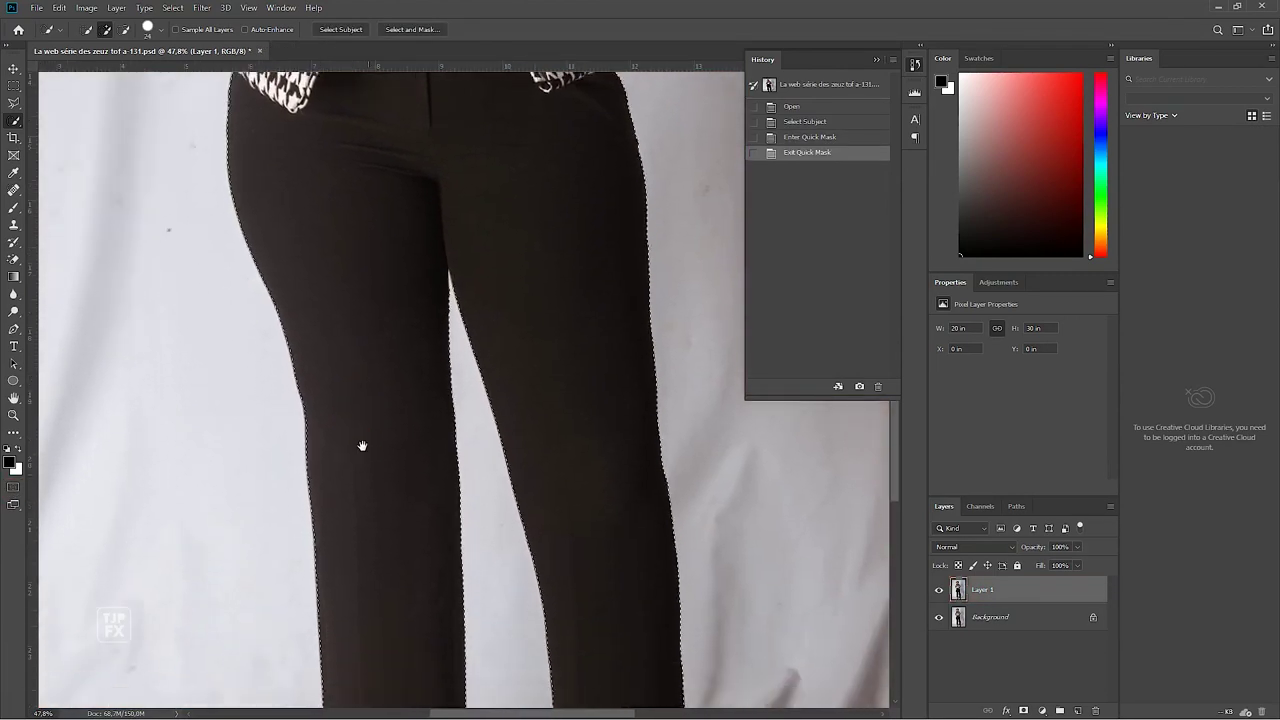
pyautogui.scroll(-3, 360, 392)
pyautogui.scroll(-3, 371, 480)
pyautogui.scroll(4, 371, 480)
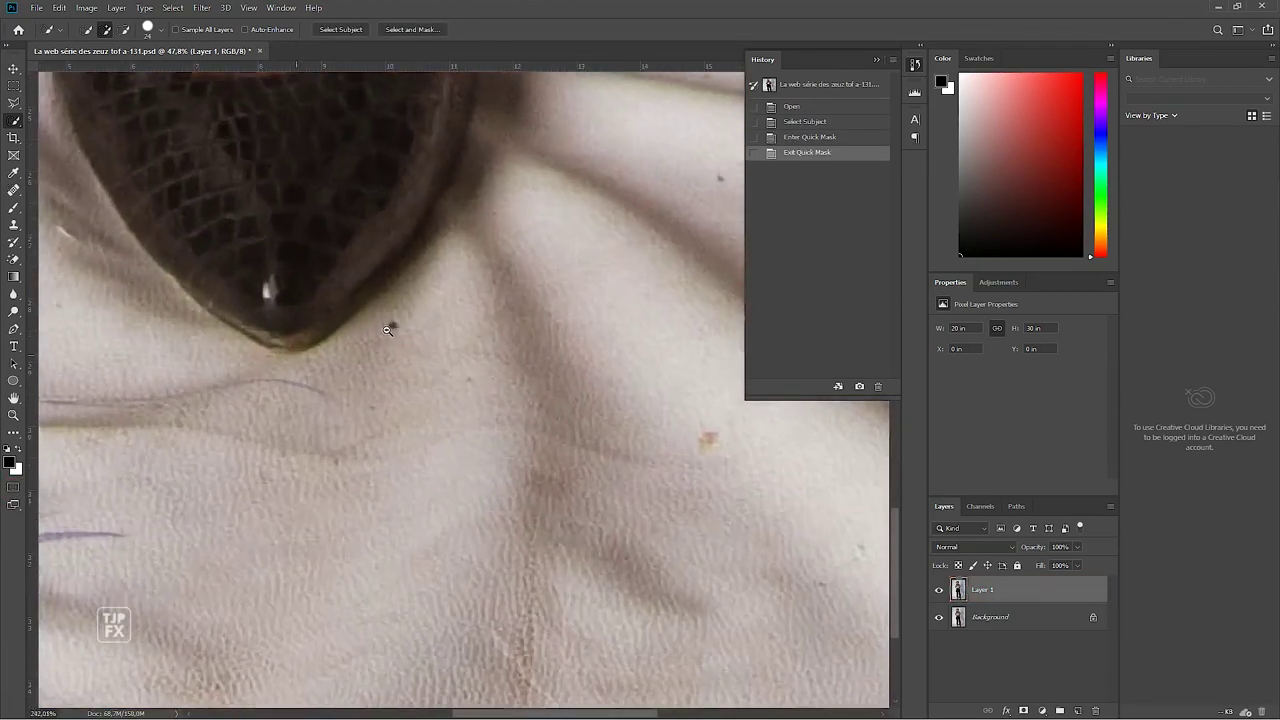
pyautogui.scroll(2, 398, 495)
pyautogui.scroll(2, 403, 246)
pyautogui.scroll(1, 400, 300)
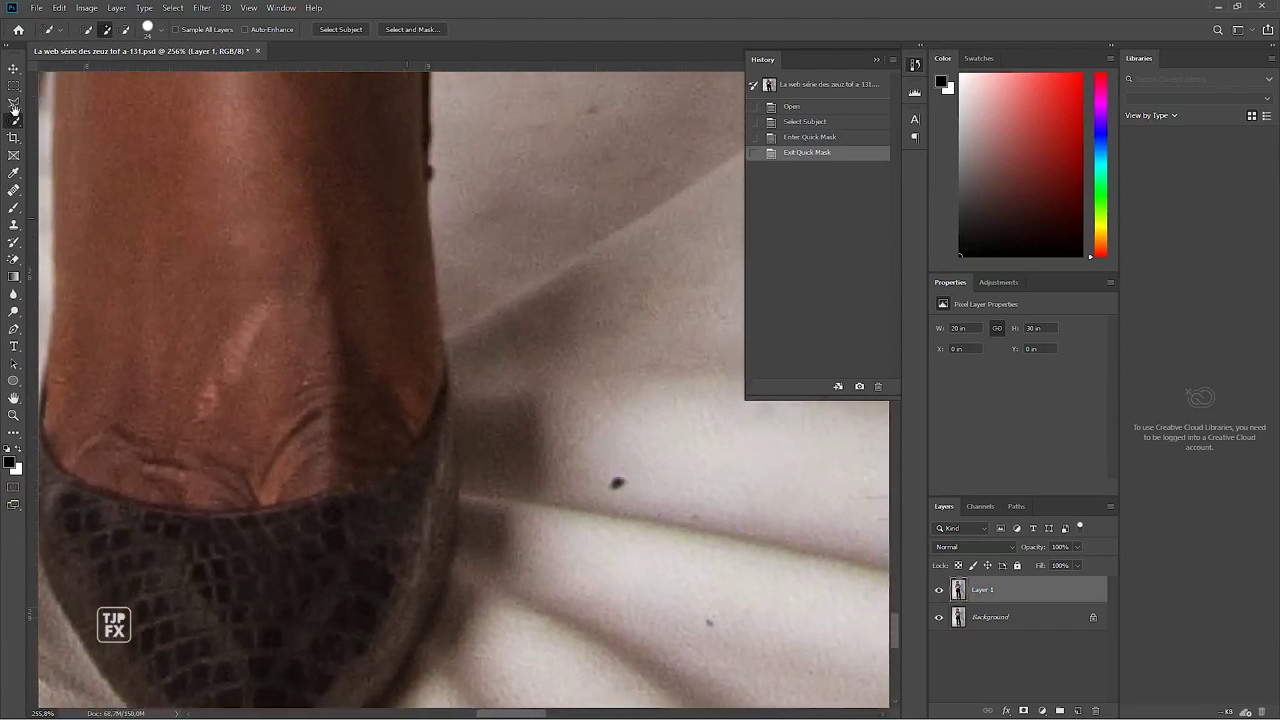
# Step: Trace a Polygonal Lasso shape around the shoe to trim the shadow from the selection
pyautogui.click(14, 104)
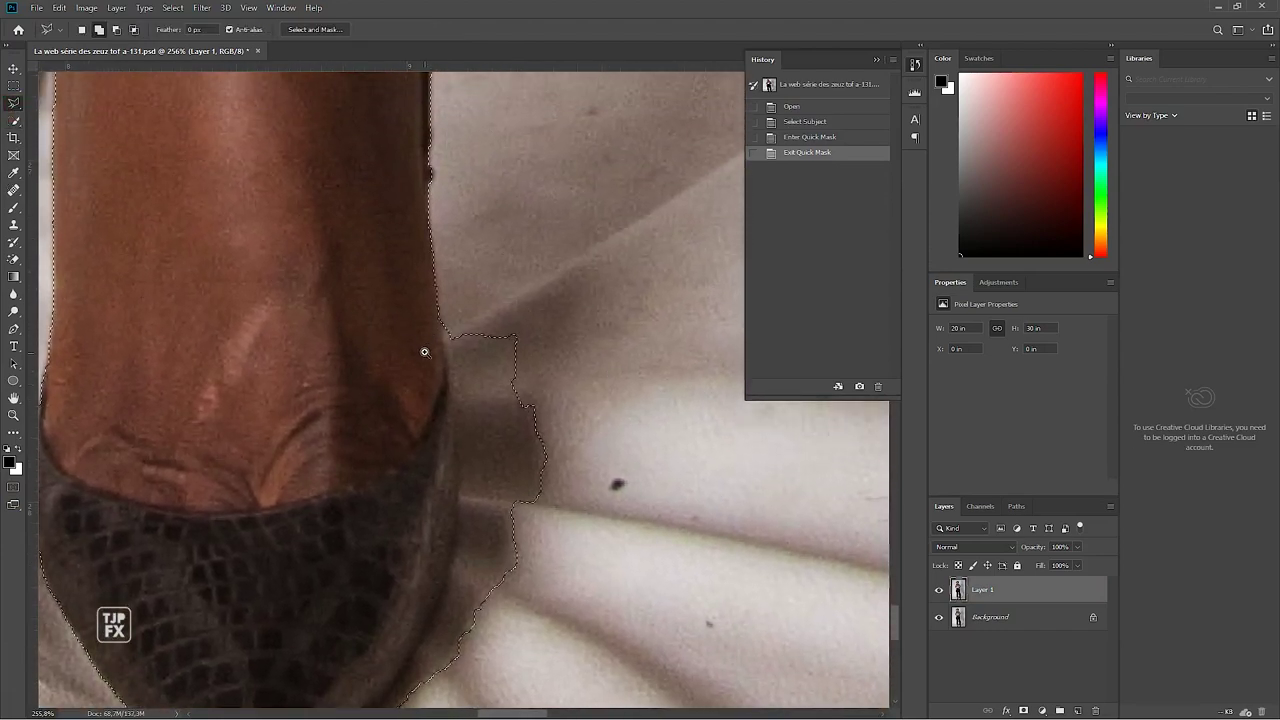
pyautogui.scroll(2, 430, 350)
pyautogui.moveTo(475, 357); pyautogui.dragTo(430, 188)
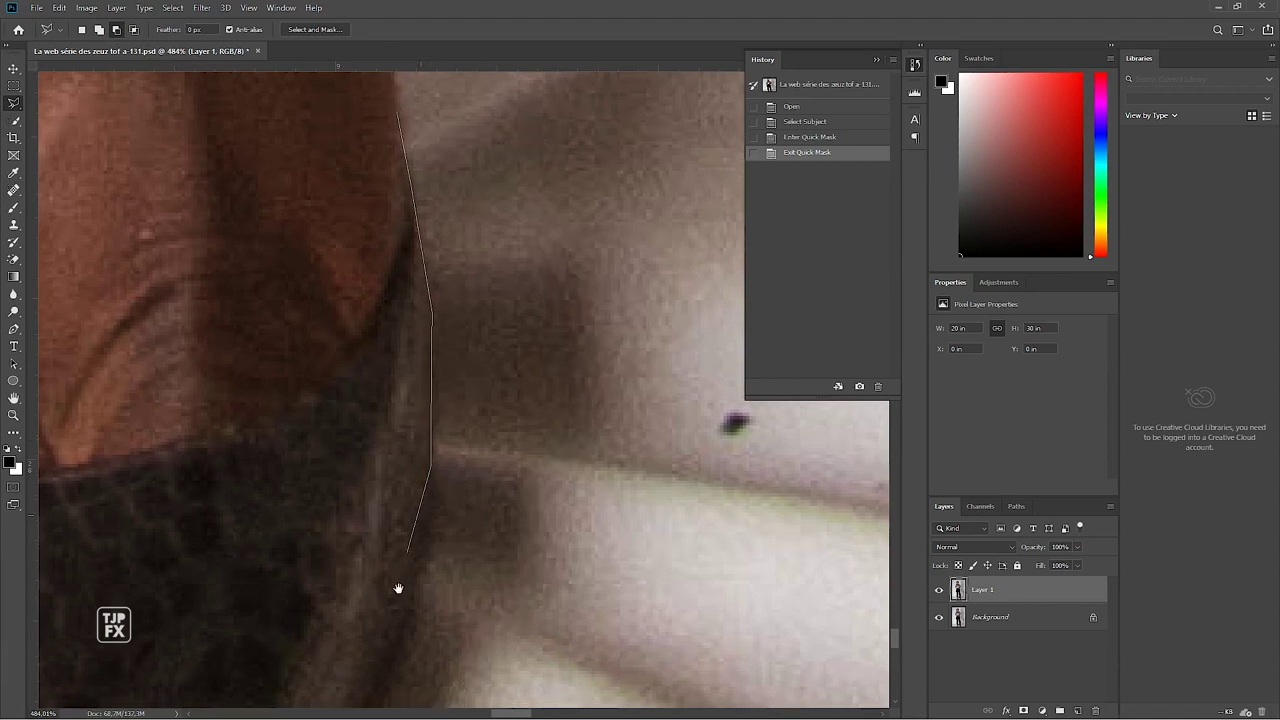
pyautogui.moveTo(397, 589); pyautogui.dragTo(463, 203)
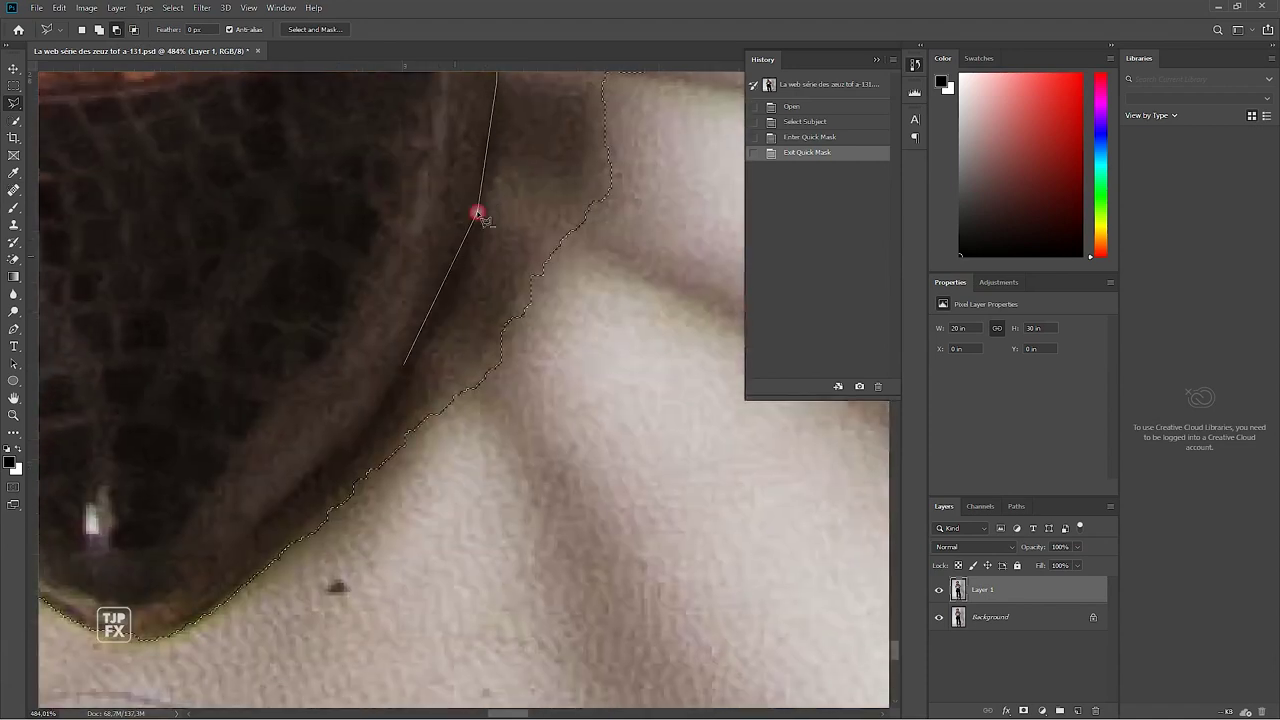
pyautogui.click(398, 391)
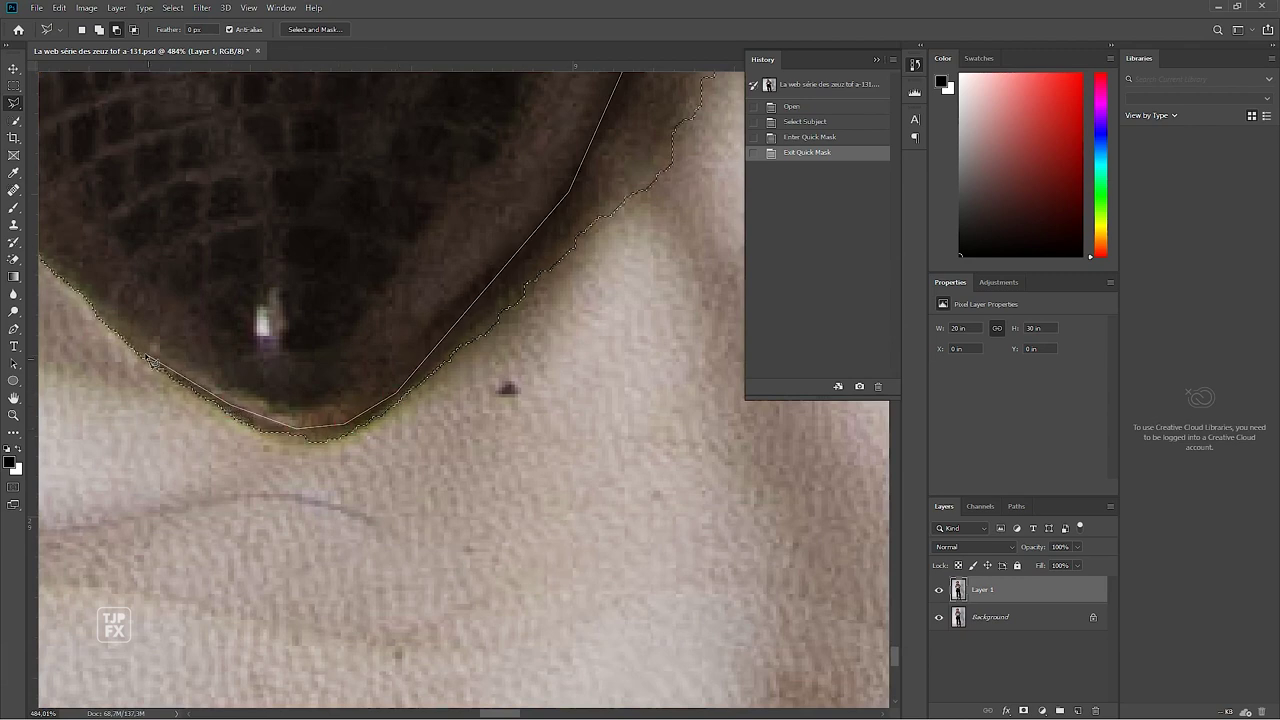
pyautogui.moveTo(128, 328); pyautogui.dragTo(493, 500)
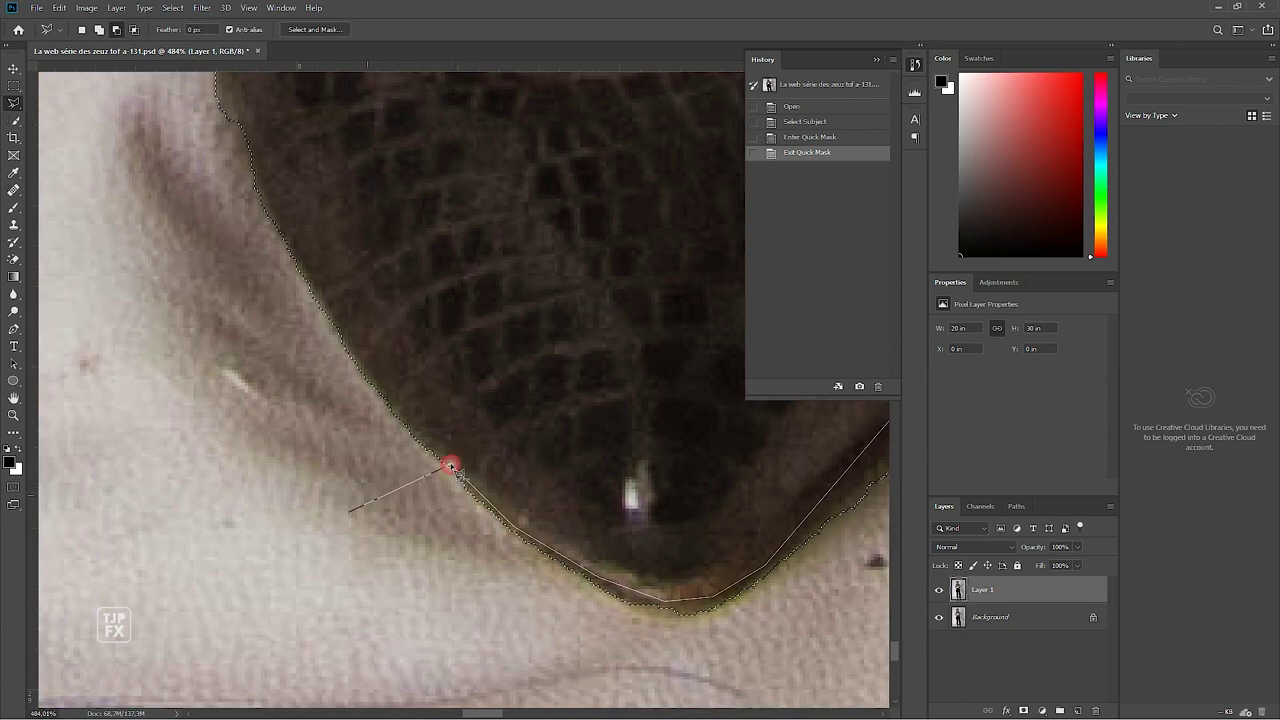
pyautogui.moveTo(486, 651); pyautogui.dragTo(163, 366)
pyautogui.click(240, 534)
pyautogui.moveTo(628, 414); pyautogui.dragTo(327, 582)
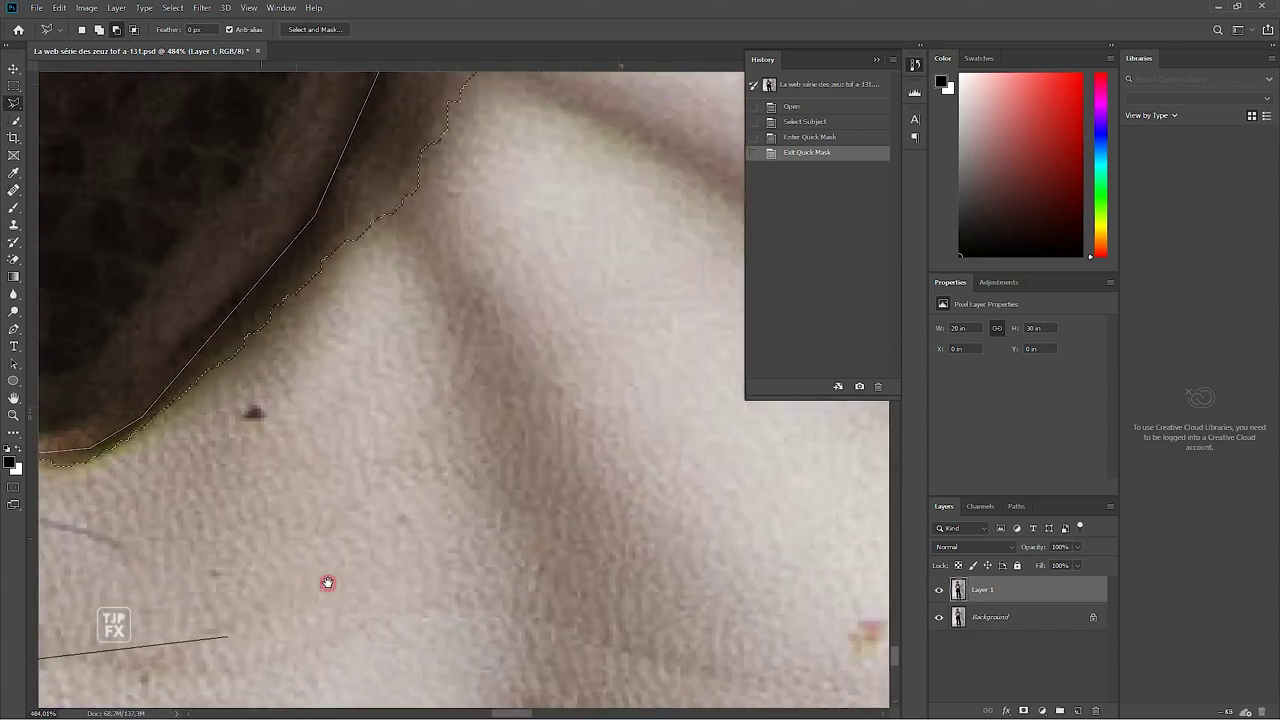
pyautogui.moveTo(586, 443)
pyautogui.mouseDown()
pyautogui.moveTo(451, 608)
pyautogui.moveTo(483, 580)
pyautogui.mouseUp()
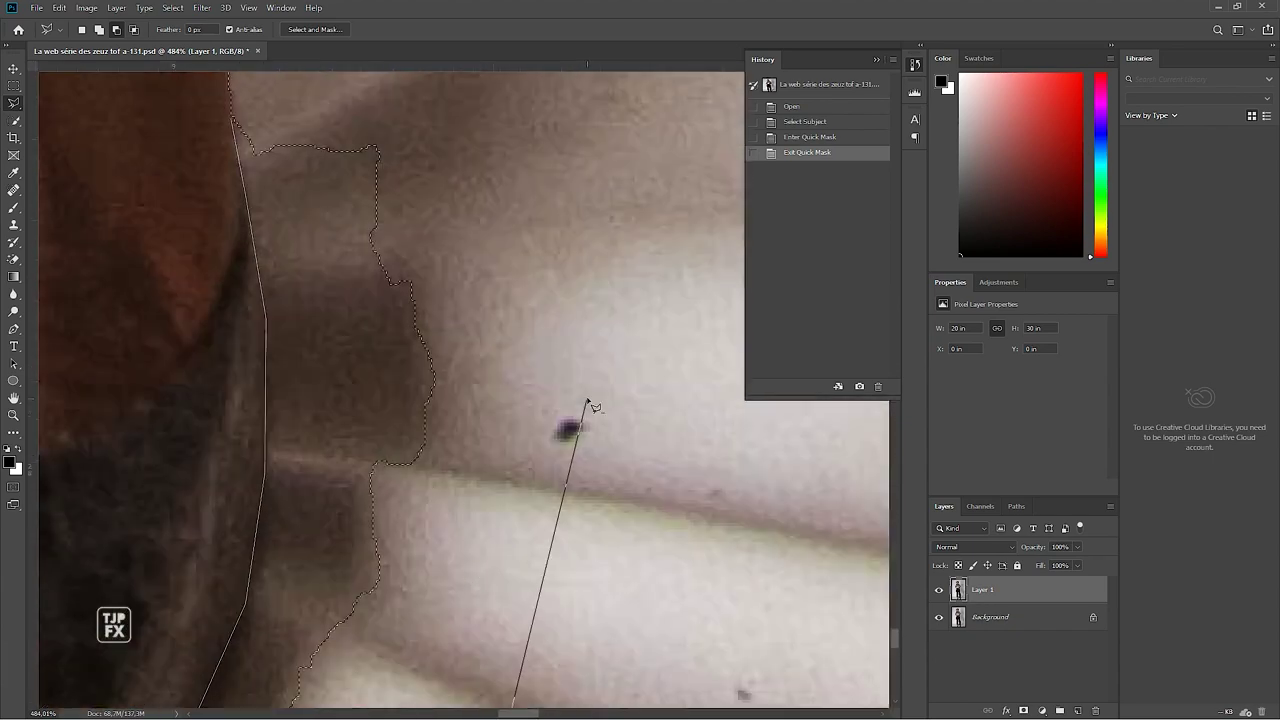
pyautogui.moveTo(587, 404)
pyautogui.mouseDown()
pyautogui.moveTo(606, 480)
pyautogui.moveTo(561, 428)
pyautogui.mouseUp()
pyautogui.doubleClick(424, 358)
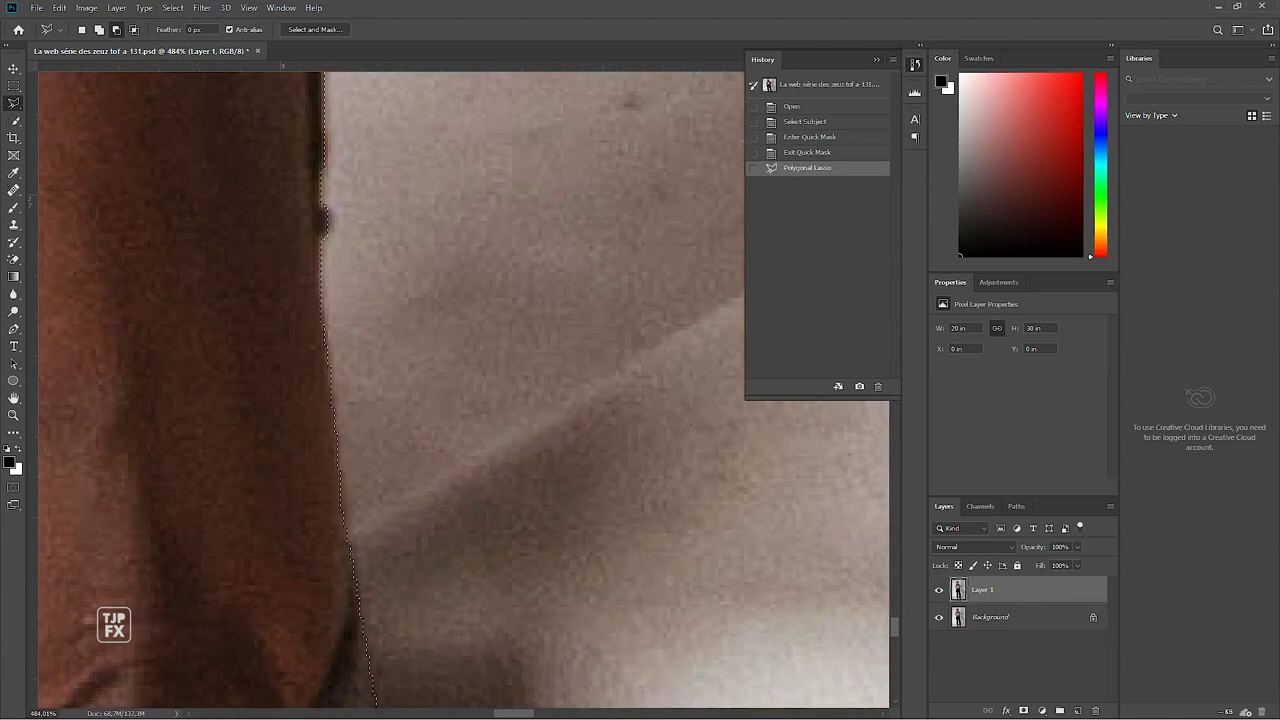
# Step: Hide extras and lasso a second correction along the leg and neck edge
pyautogui.hotkey('ctrl', 'h')
pyautogui.scroll(-5, 420, 300)
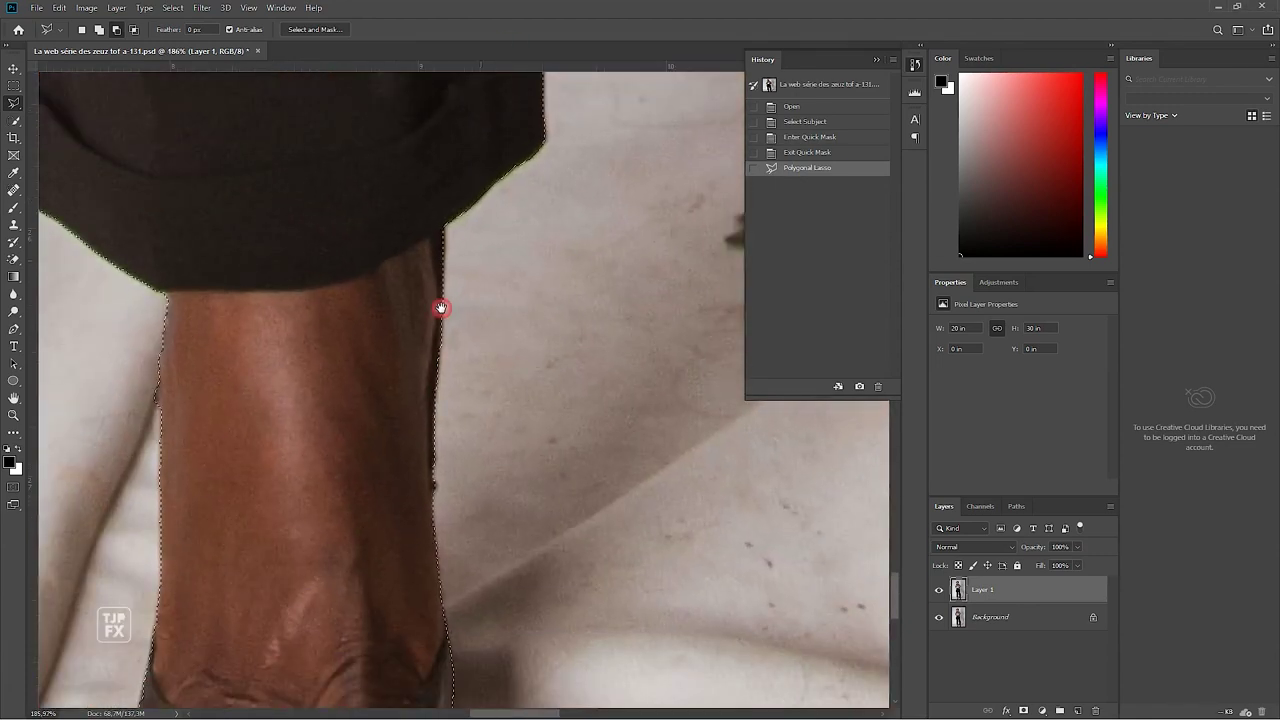
pyautogui.moveTo(440, 307); pyautogui.dragTo(437, 286)
pyautogui.scroll(4, 297, 328)
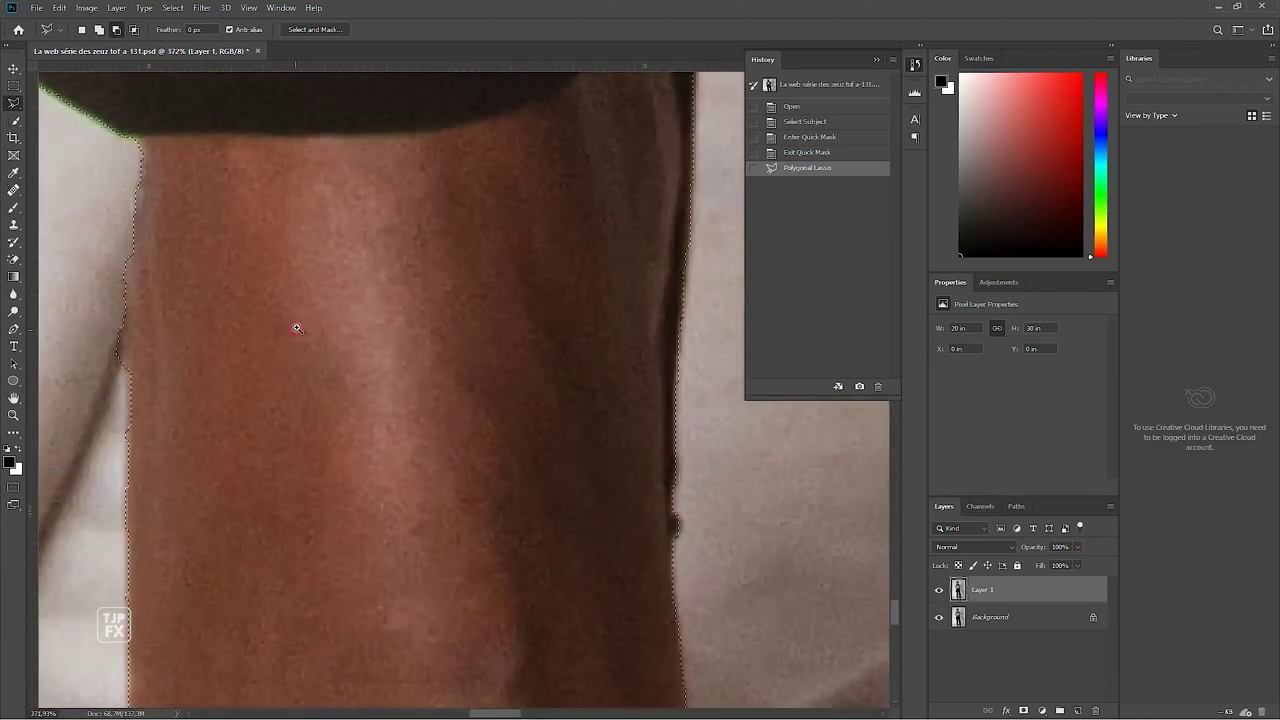
pyautogui.moveTo(111, 398); pyautogui.dragTo(165, 346)
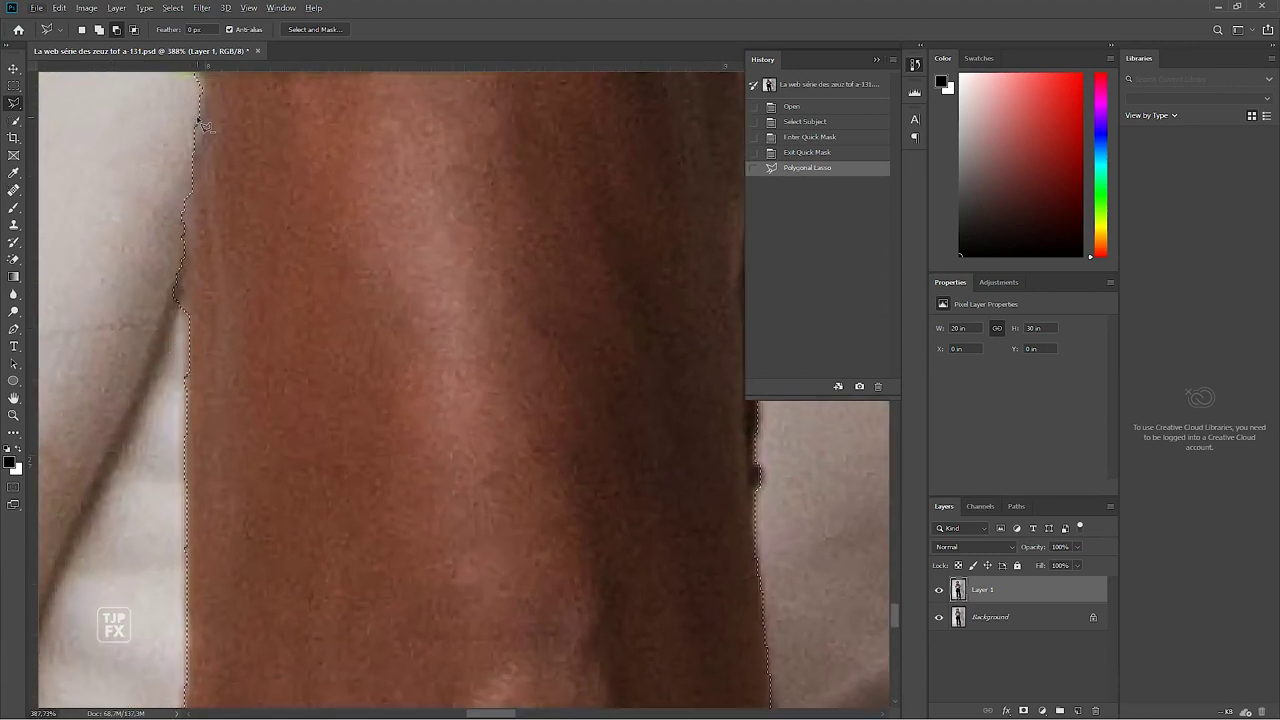
pyautogui.click(198, 119)
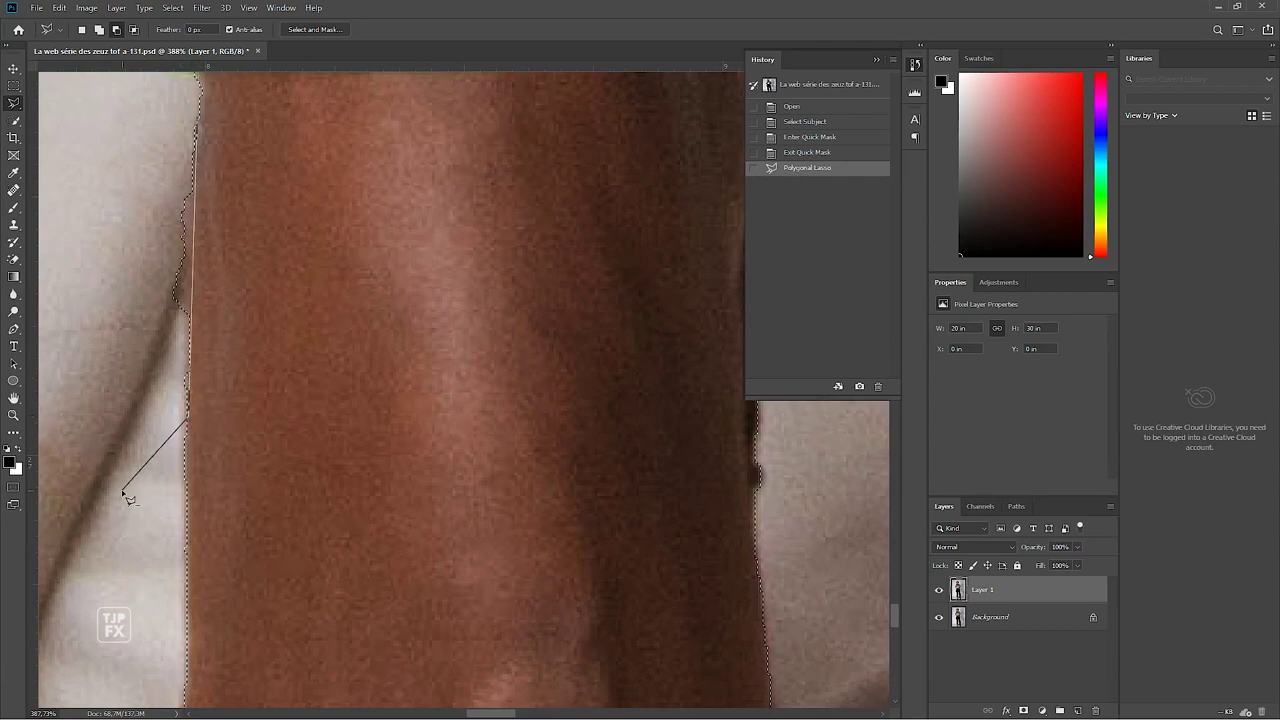
pyautogui.moveTo(120, 155); pyautogui.dragTo(238, 410)
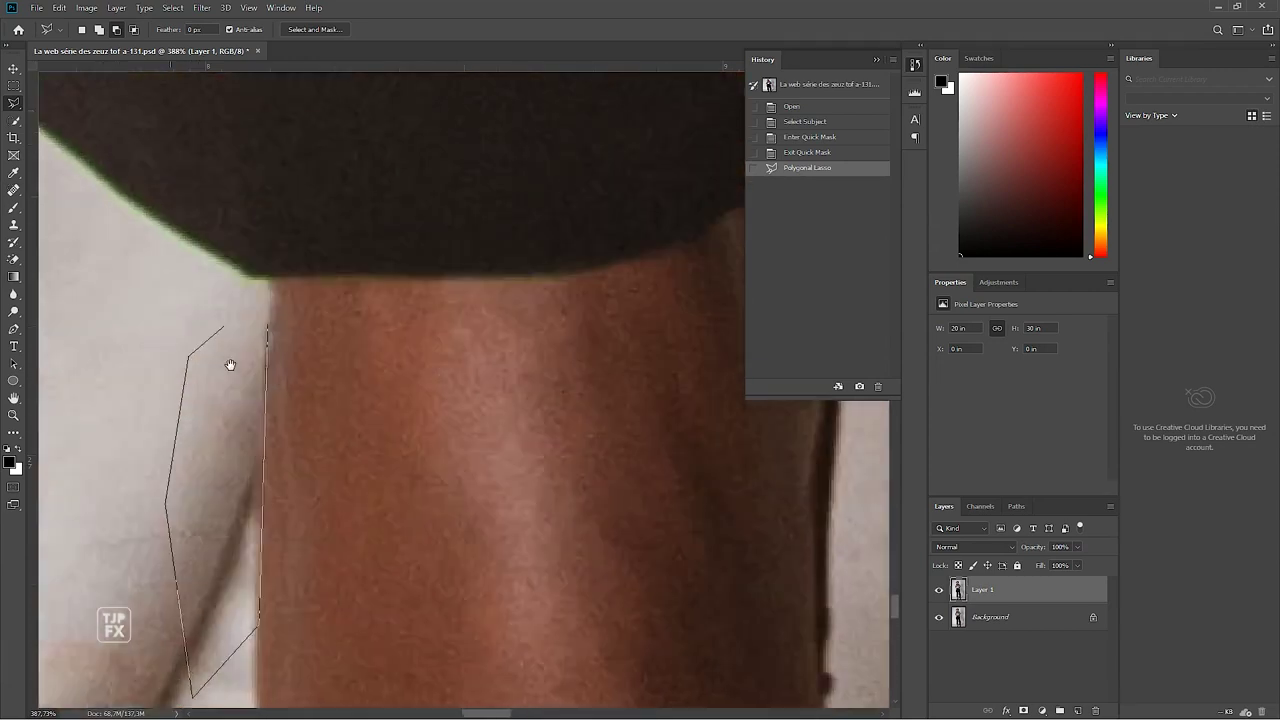
pyautogui.click(247, 364)
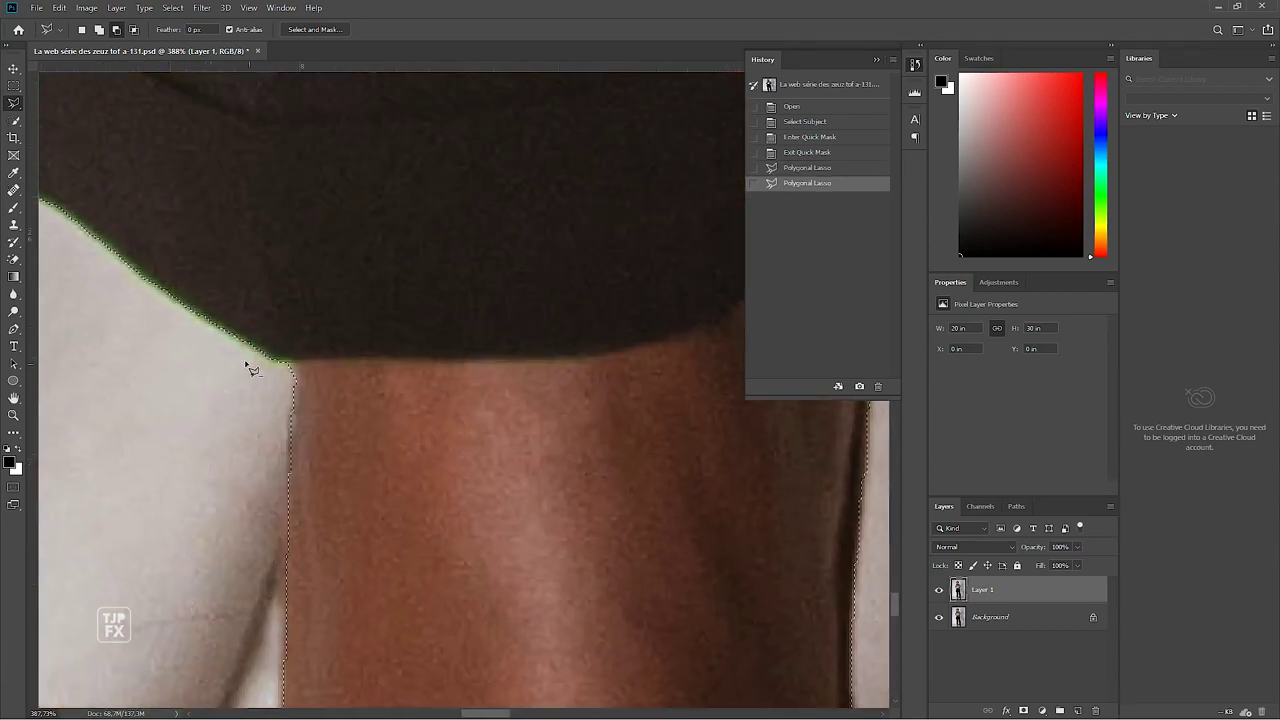
# Step: Zoom out to the shoe tip, lasso a shape around it, then undo that change
pyautogui.hotkey('ctrl', '-')
pyautogui.moveTo(253, 336)
pyautogui.mouseDown()
pyautogui.moveTo(429, 551)
pyautogui.moveTo(351, 586)
pyautogui.mouseUp()
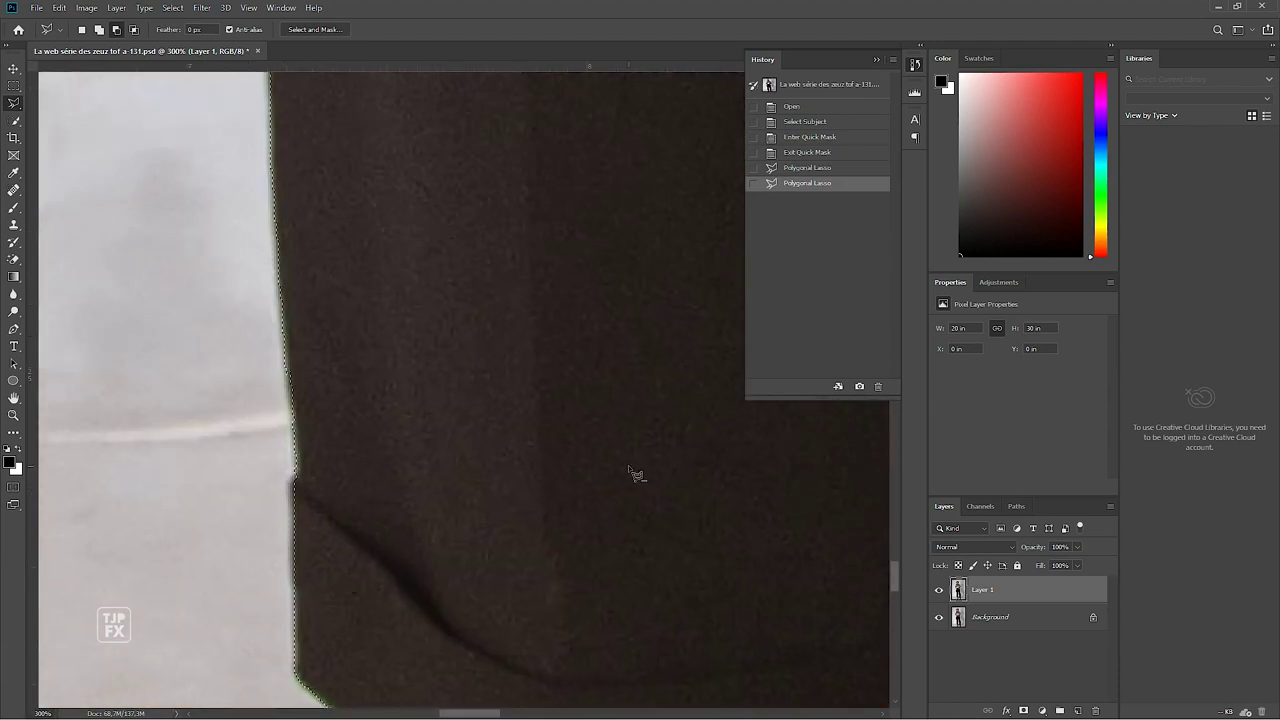
pyautogui.hotkey('ctrl', '-')
pyautogui.hotkey('ctrl', '-')
pyautogui.scroll(-2, 623, 459)
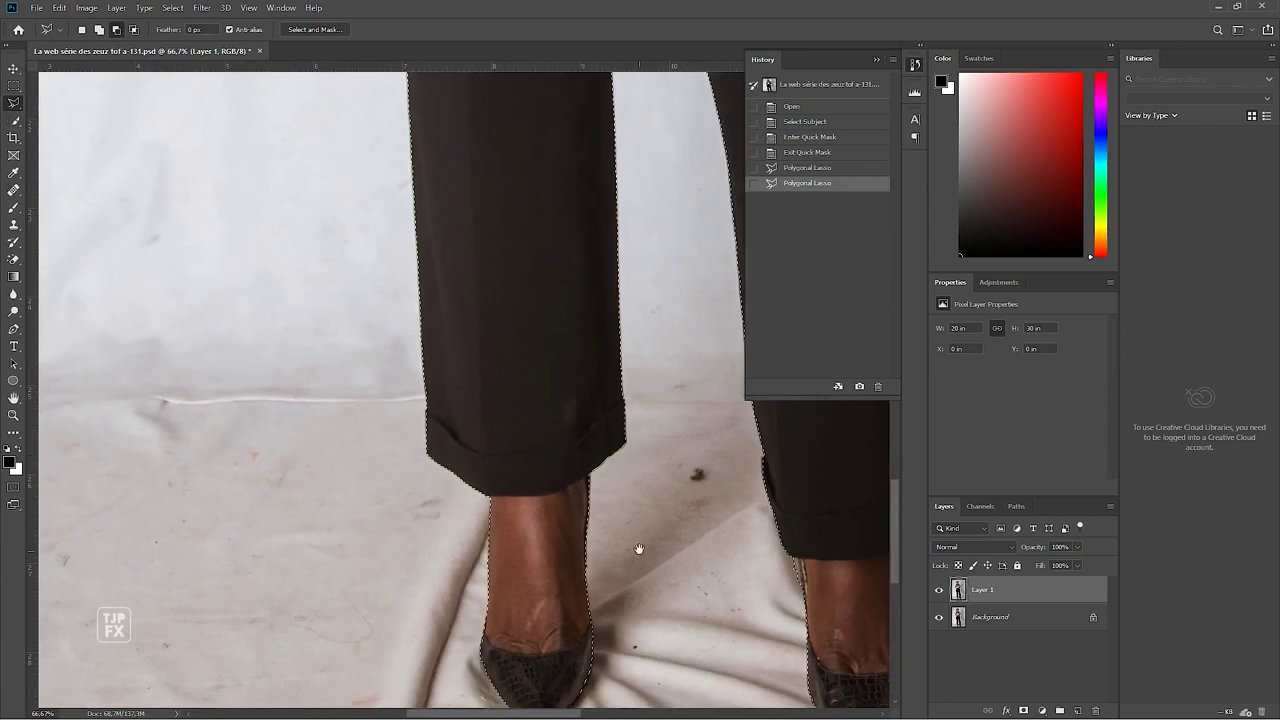
pyautogui.scroll(-2, 466, 300)
pyautogui.scroll(5, 466, 300)
pyautogui.scroll(1, 481, 432)
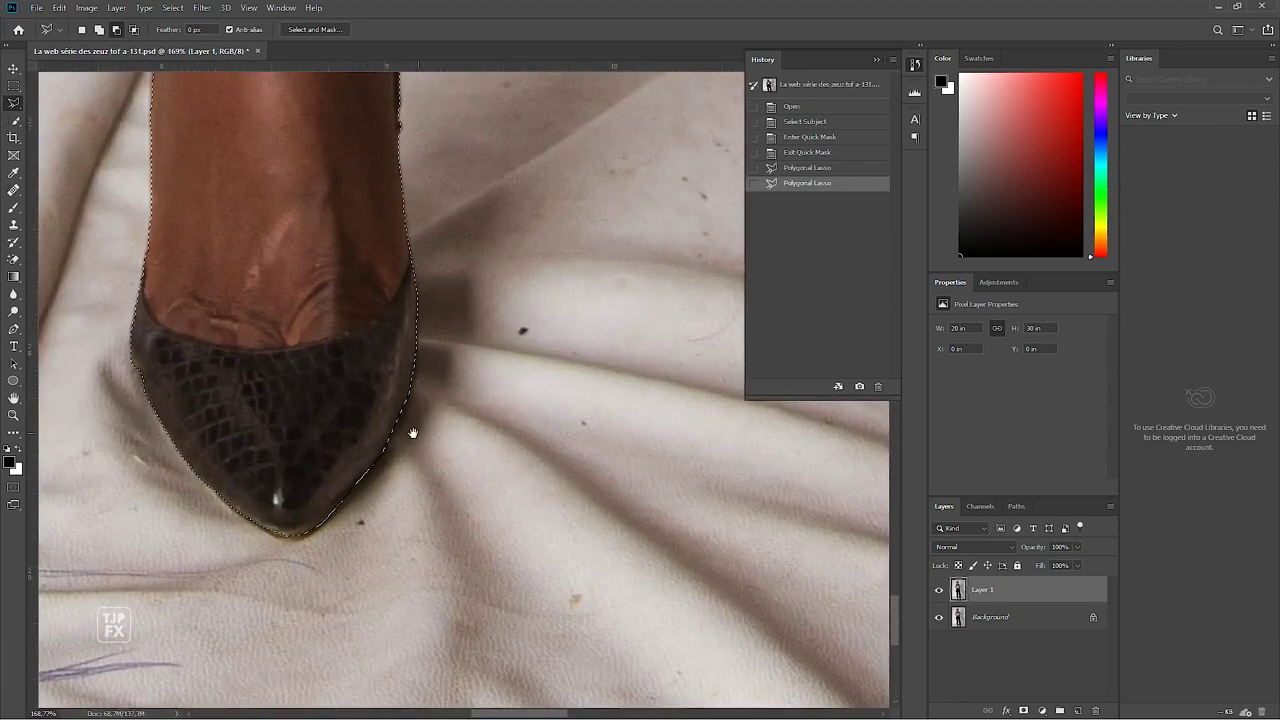
pyautogui.scroll(3, 140, 375)
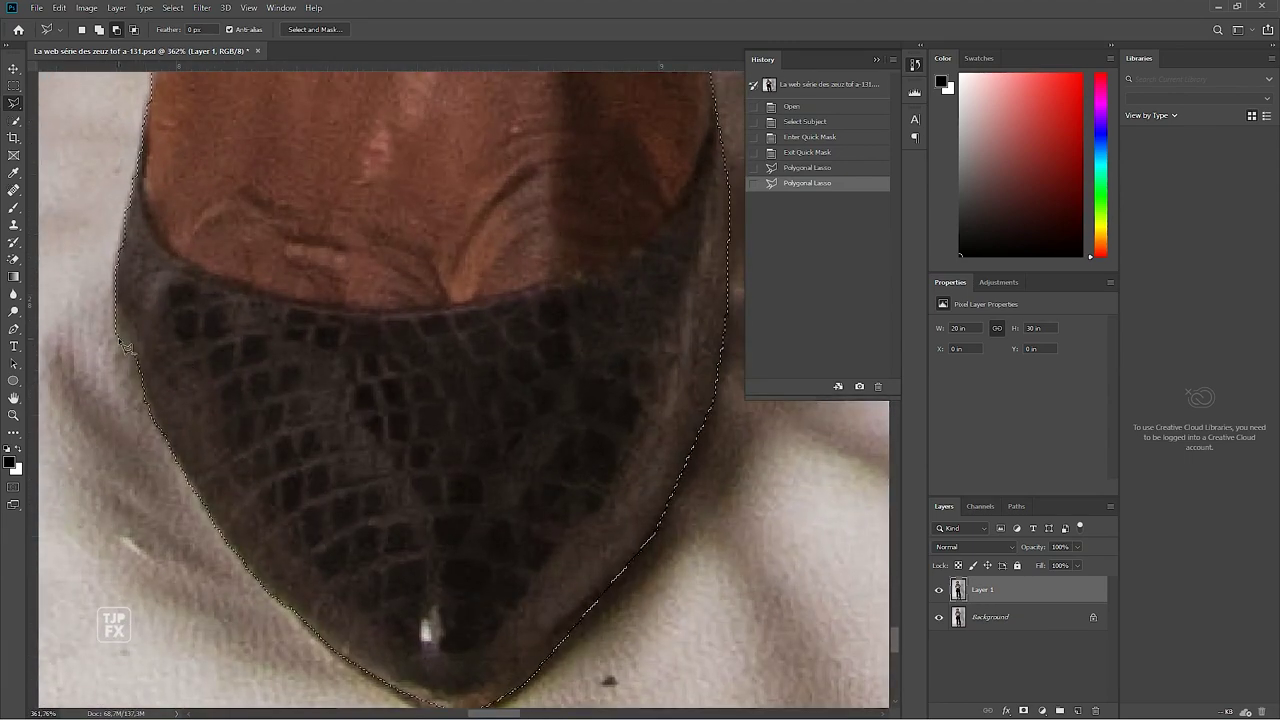
pyautogui.moveTo(457, 463); pyautogui.dragTo(282, 375)
pyautogui.moveTo(623, 521)
pyautogui.mouseDown()
pyautogui.moveTo(220, 400)
pyautogui.moveTo(414, 474)
pyautogui.mouseUp()
pyautogui.scroll(-2, 420, 466)
pyautogui.moveTo(658, 472); pyautogui.dragTo(327, 463)
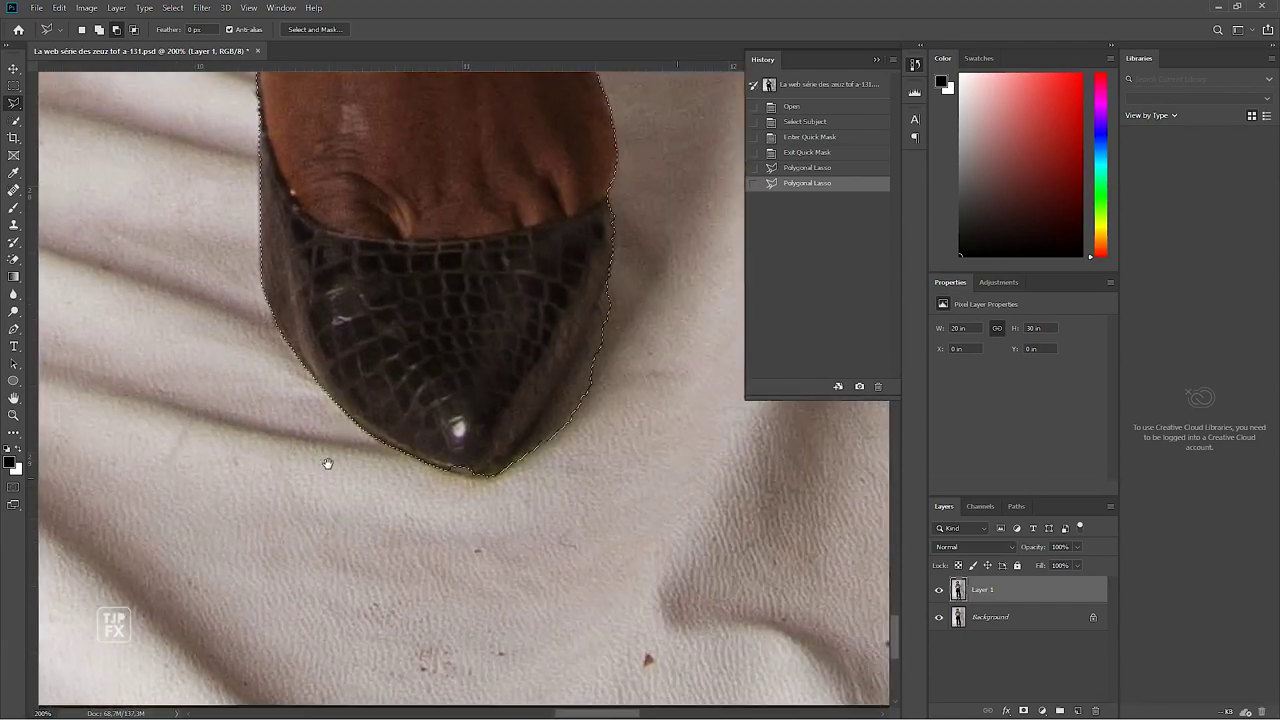
pyautogui.scroll(3, 510, 481)
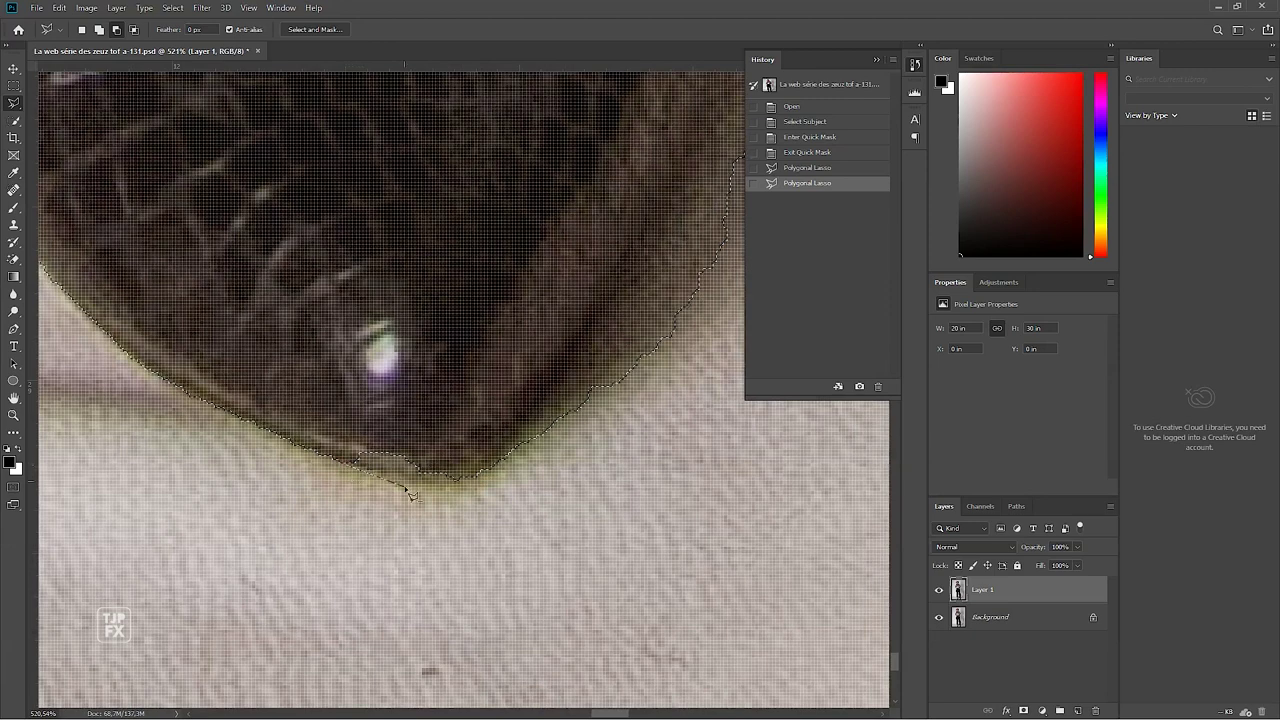
pyautogui.click(447, 491)
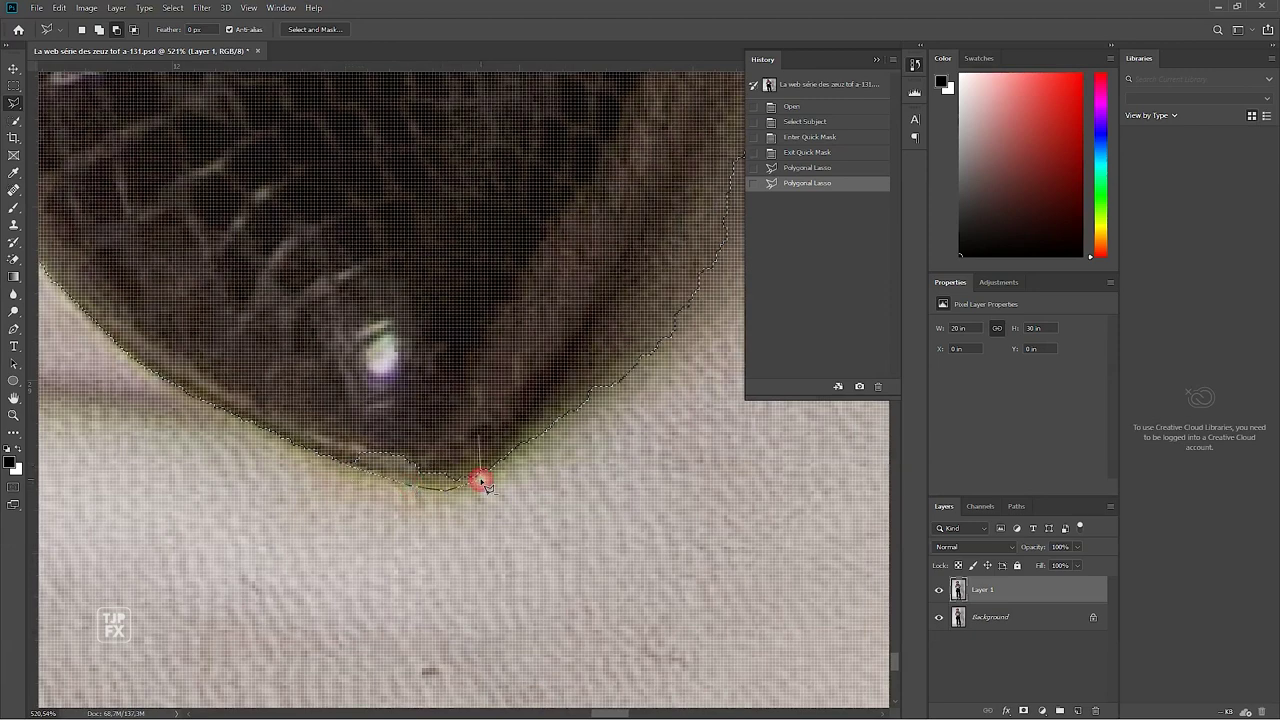
pyautogui.doubleClick(330, 372)
pyautogui.moveTo(323, 360); pyautogui.dragTo(257, 477)
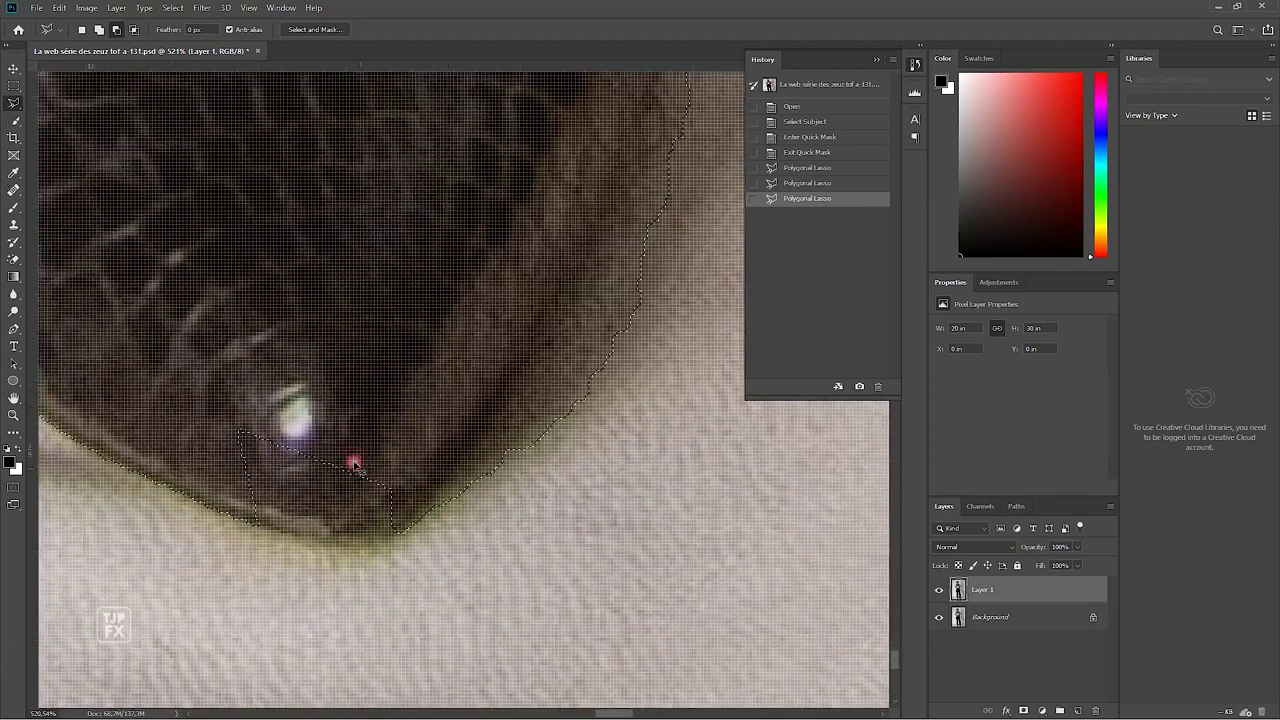
pyautogui.hotkey('ctrl', 'z')
# Step: Add the shoe tip area to the selection with a Polygonal Lasso in Add mode
pyautogui.click(97, 32)
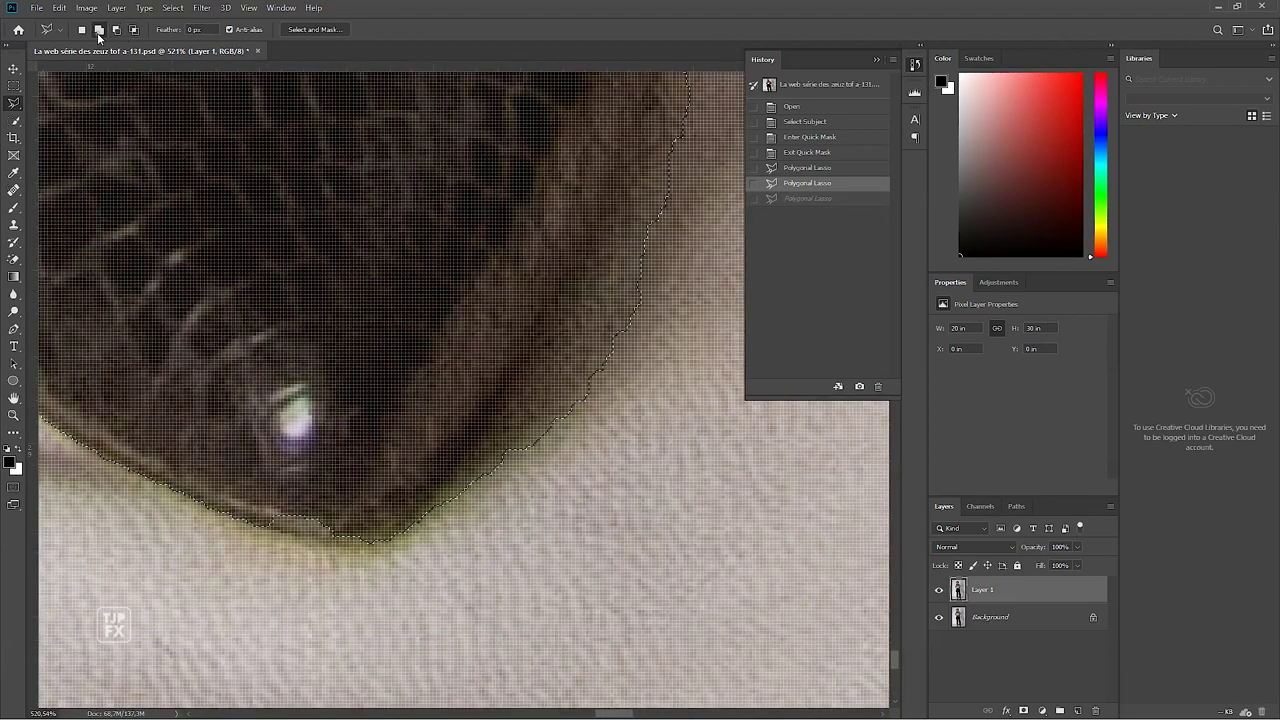
pyautogui.click(265, 526)
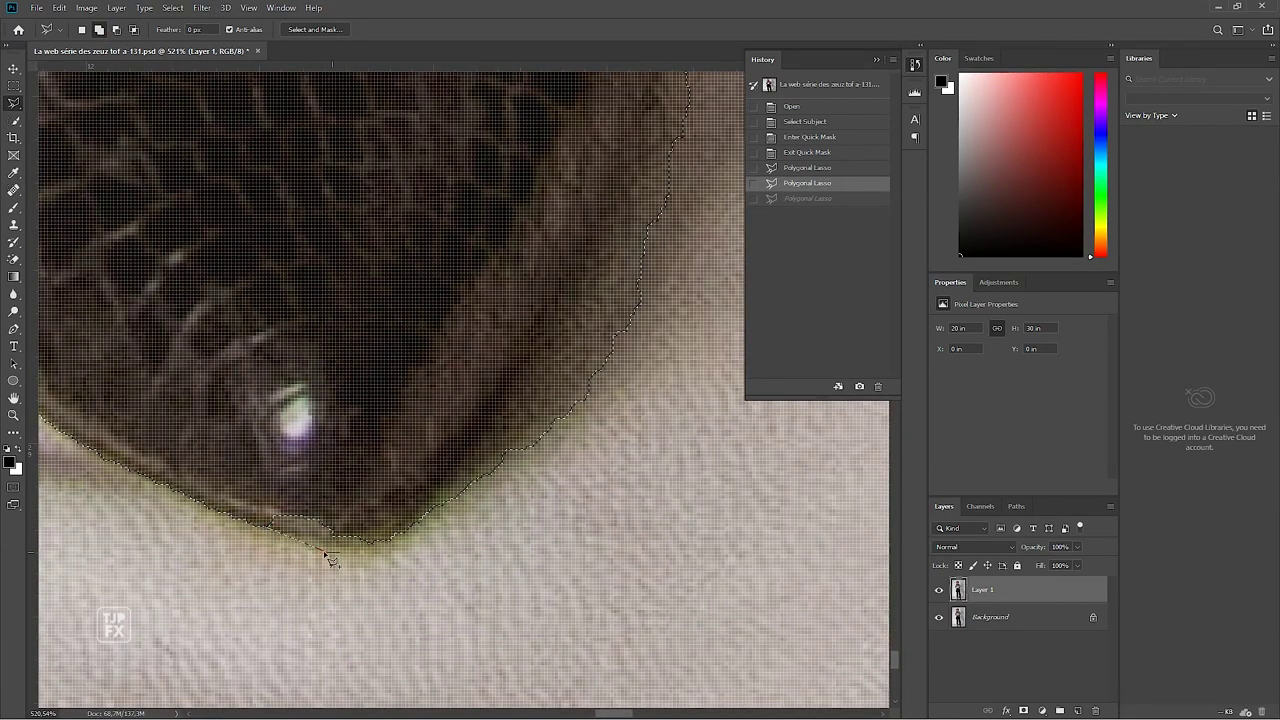
pyautogui.doubleClick(305, 395)
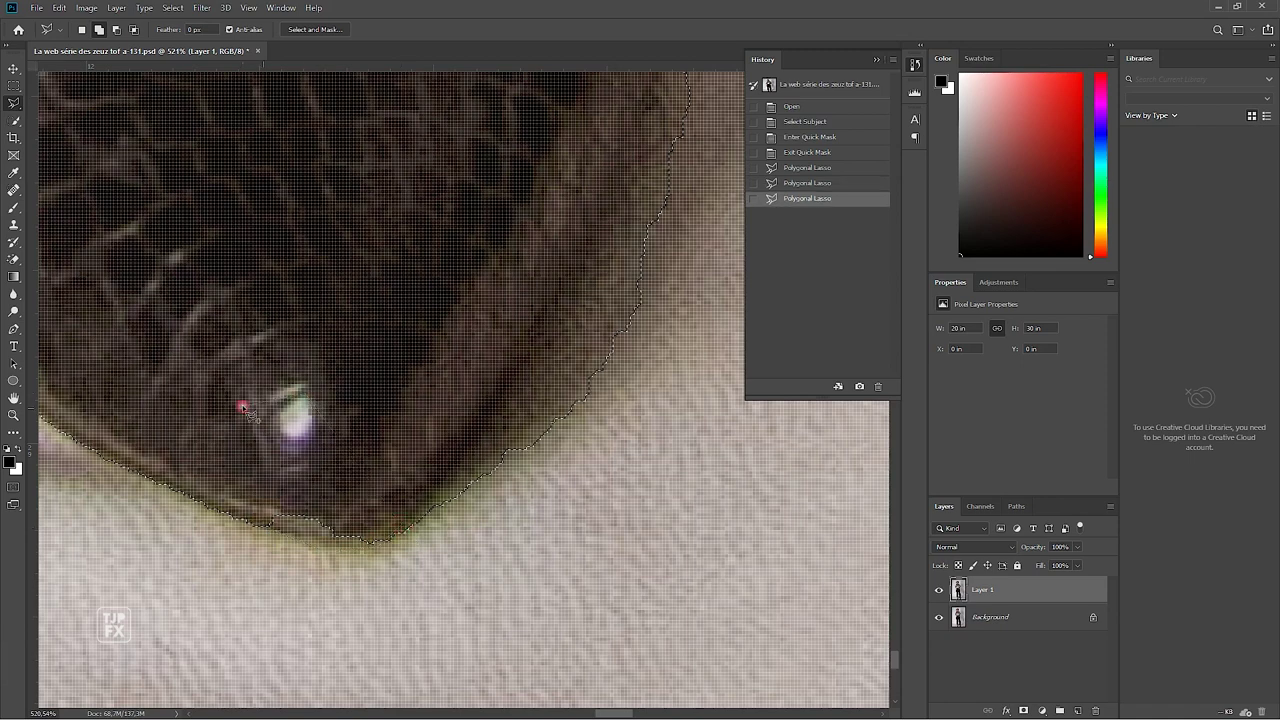
pyautogui.moveTo(490, 430); pyautogui.dragTo(410, 508)
# Step: Subtract the background fabric beside the shoe tip from the selection, then review the shoe
pyautogui.click(117, 29)
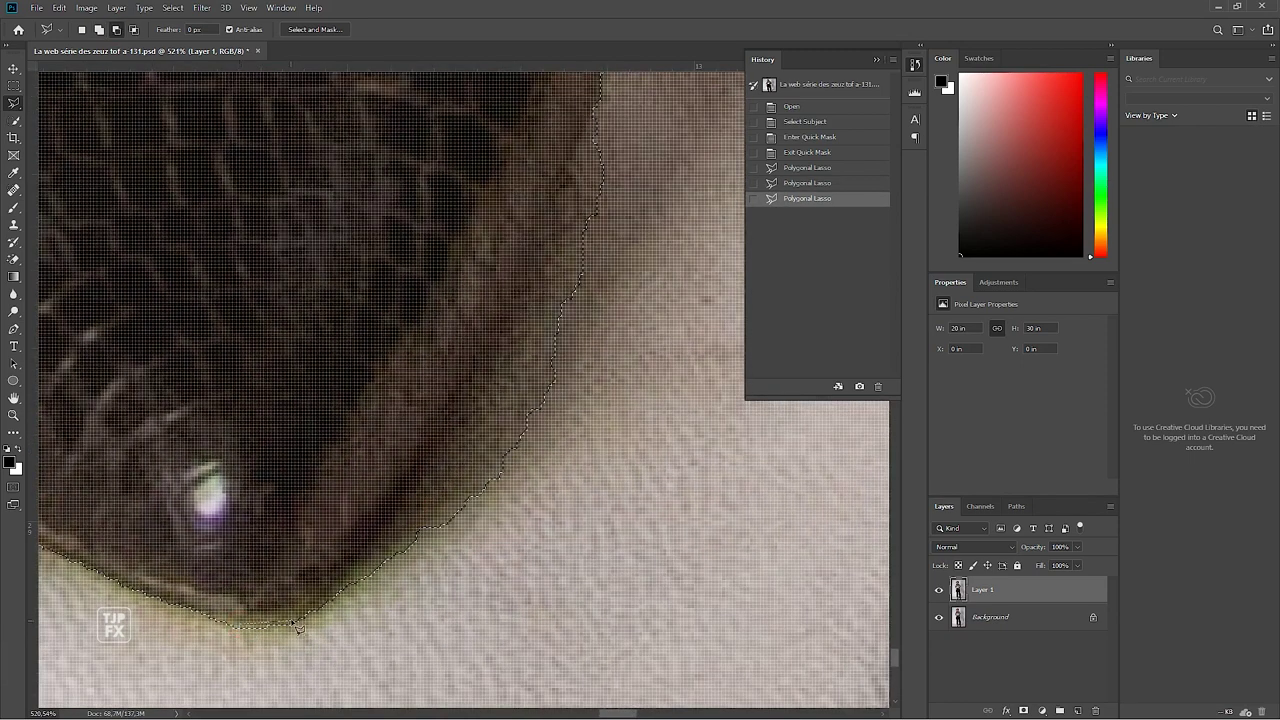
pyautogui.click(349, 579)
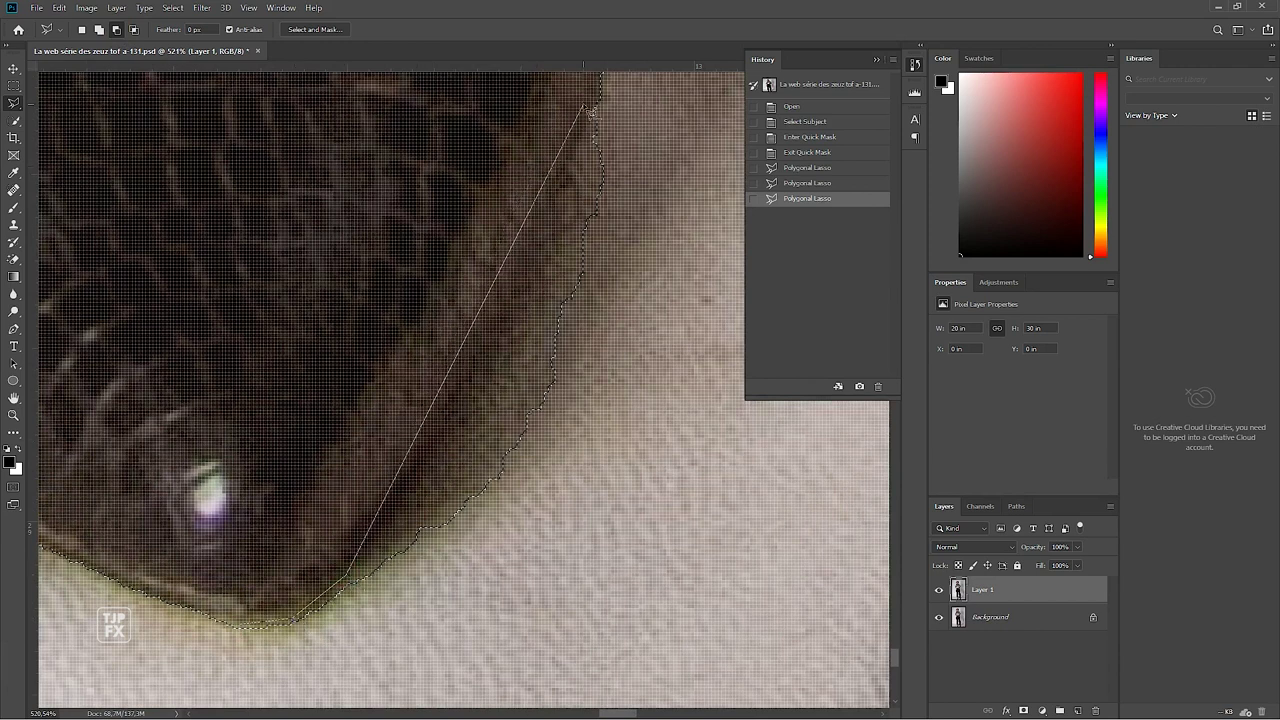
pyautogui.click(595, 103)
pyautogui.click(695, 386)
pyautogui.click(563, 610)
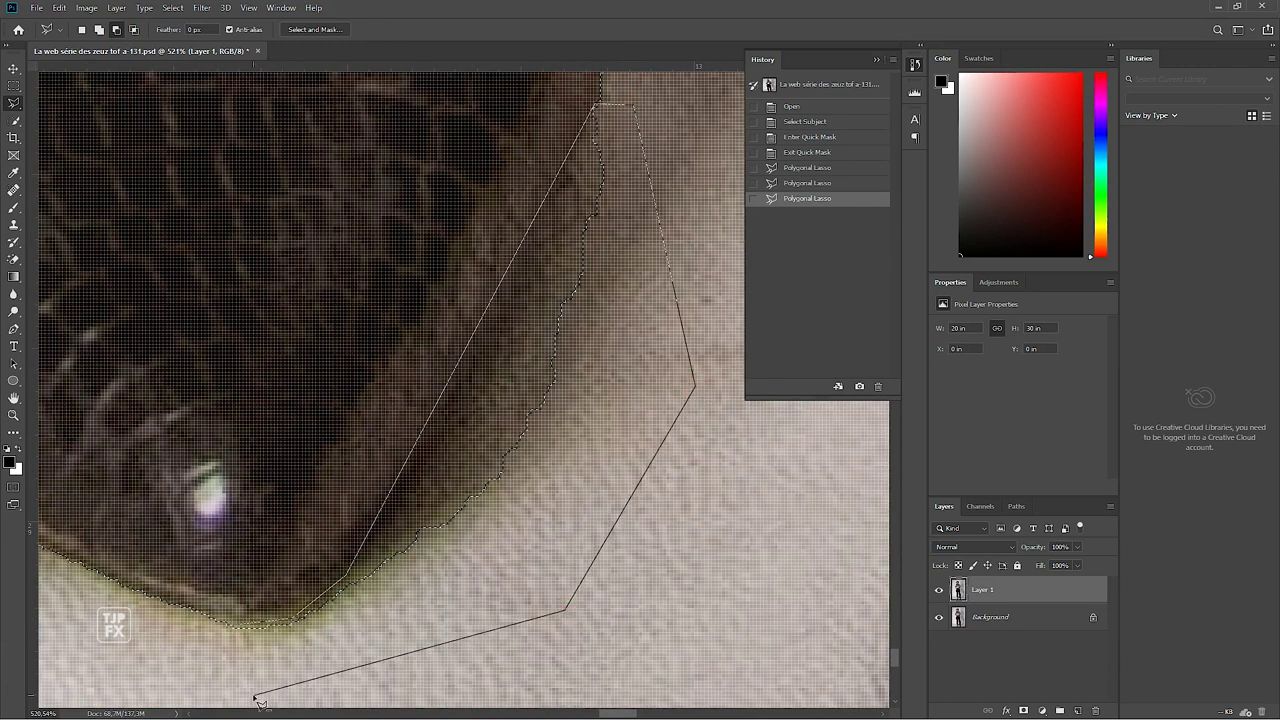
pyautogui.doubleClick(226, 668)
pyautogui.moveTo(580, 394); pyautogui.dragTo(459, 601)
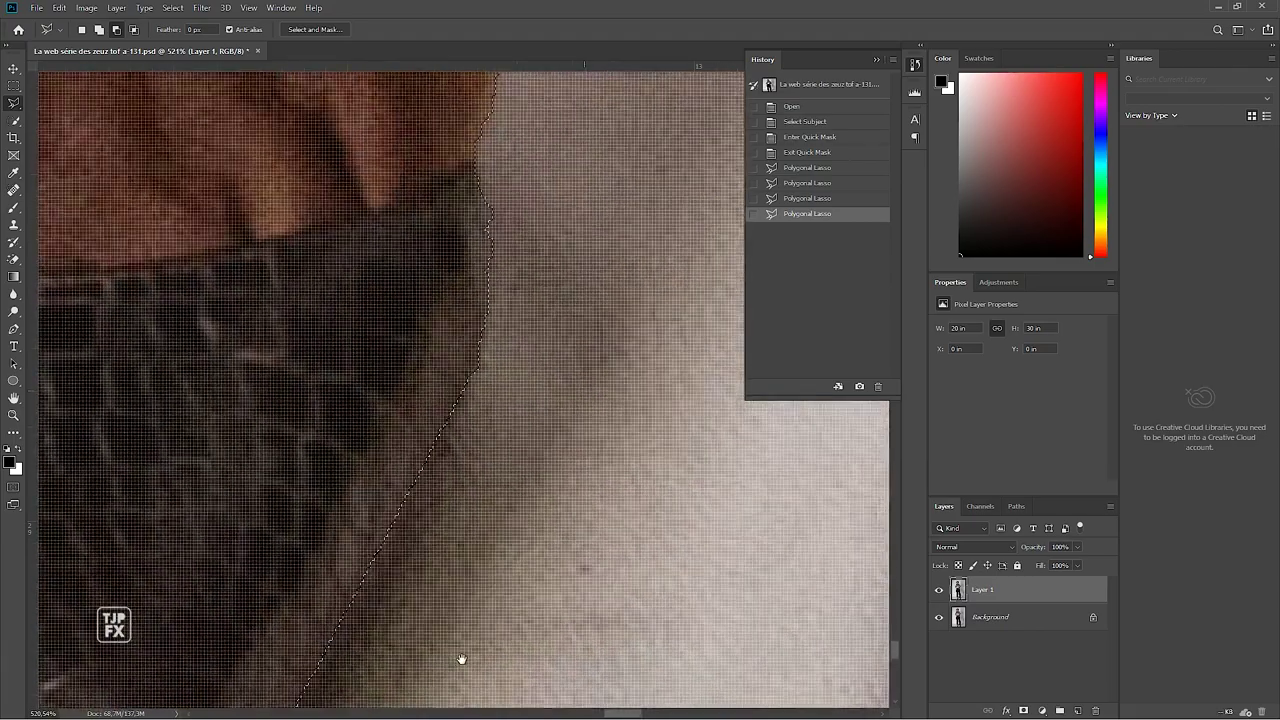
pyautogui.scroll(-2, 459, 601)
pyautogui.scroll(-2, 474, 637)
pyautogui.scroll(-2, 474, 500)
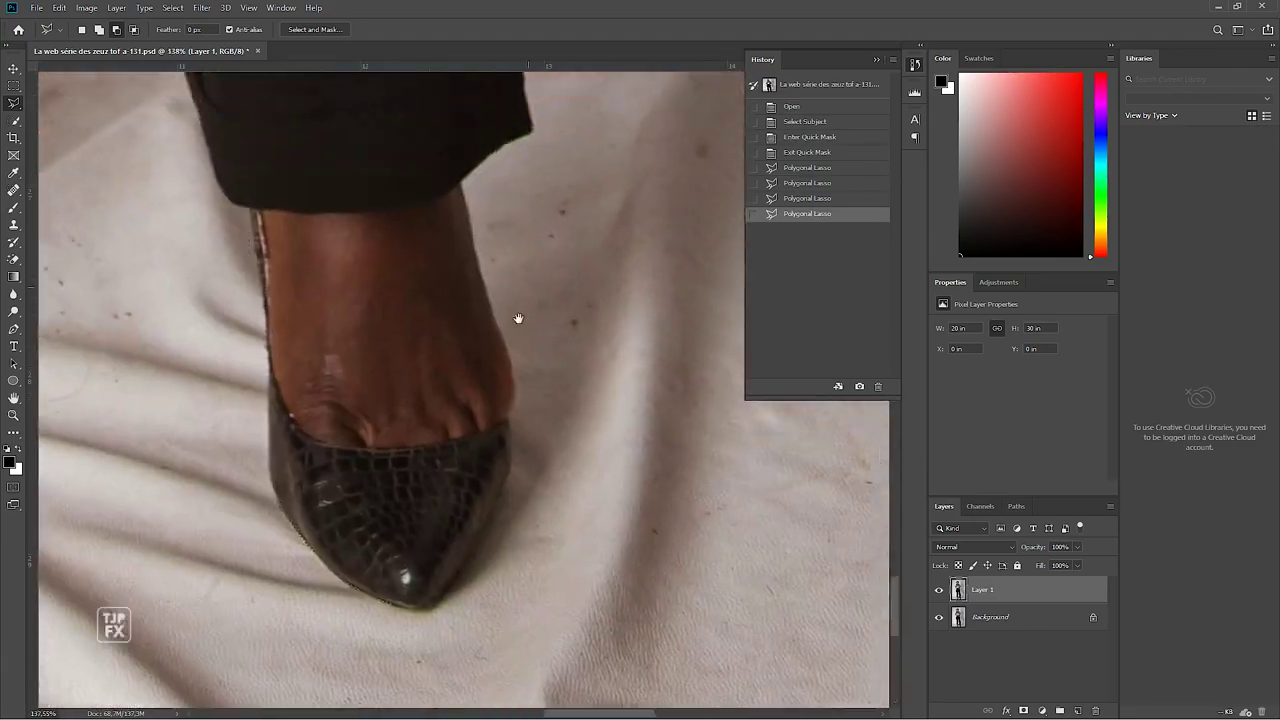
pyautogui.scroll(-2, 517, 320)
pyautogui.scroll(4, 470, 440)
pyautogui.scroll(1, 436, 377)
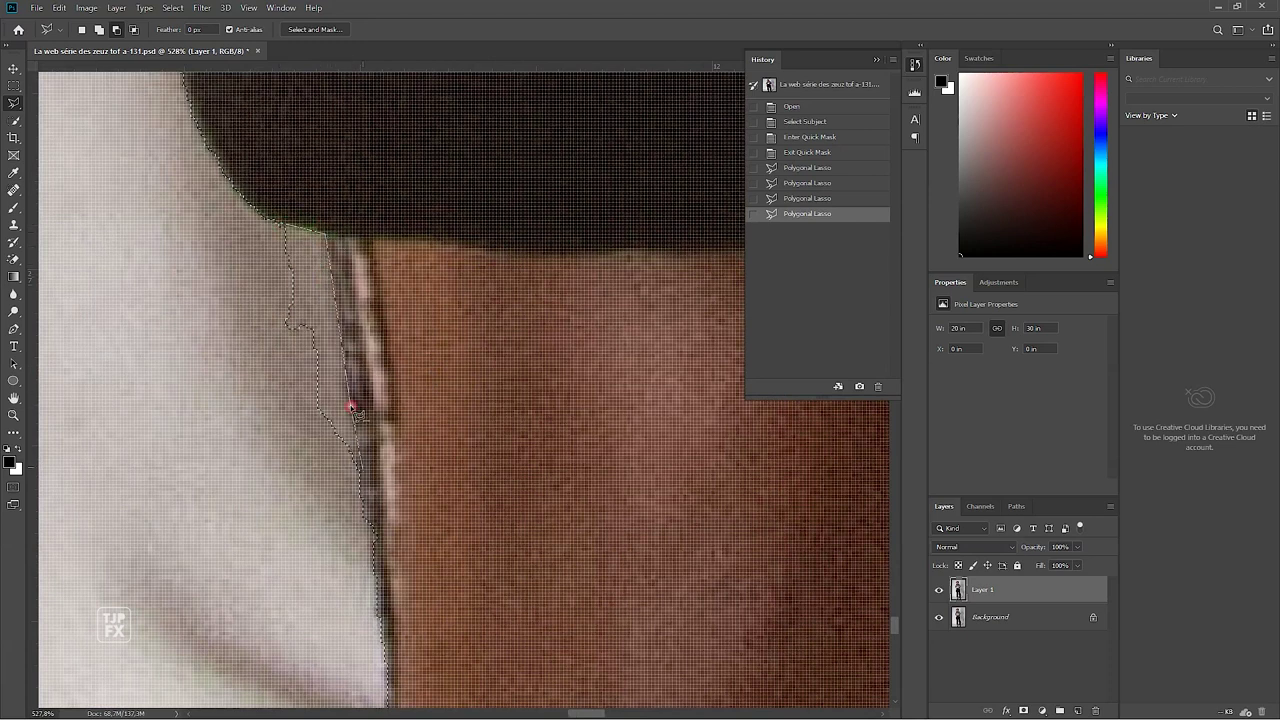
# Step: Finish the Polygonal Lasso pass along the ankle edge and white streak beside the leg
pyautogui.click(246, 605)
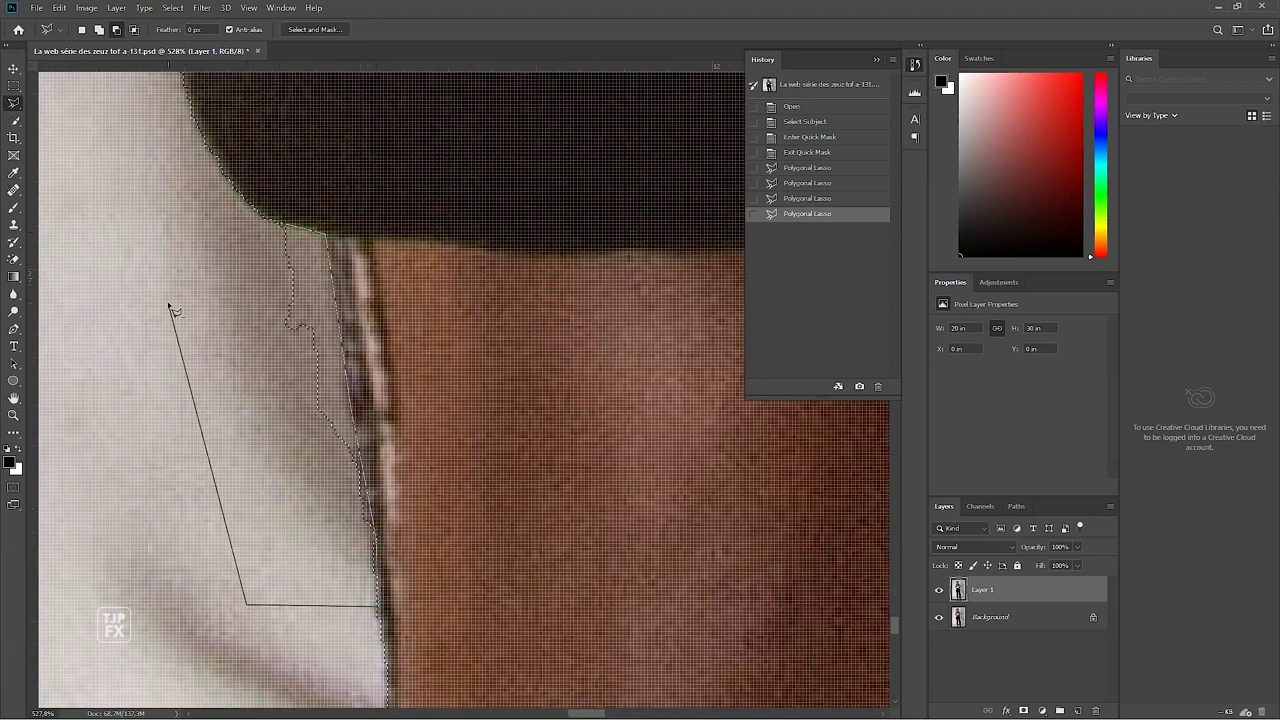
pyautogui.click(170, 216)
pyautogui.moveTo(320, 220); pyautogui.dragTo(389, 437)
pyautogui.scroll(-4, 389, 437)
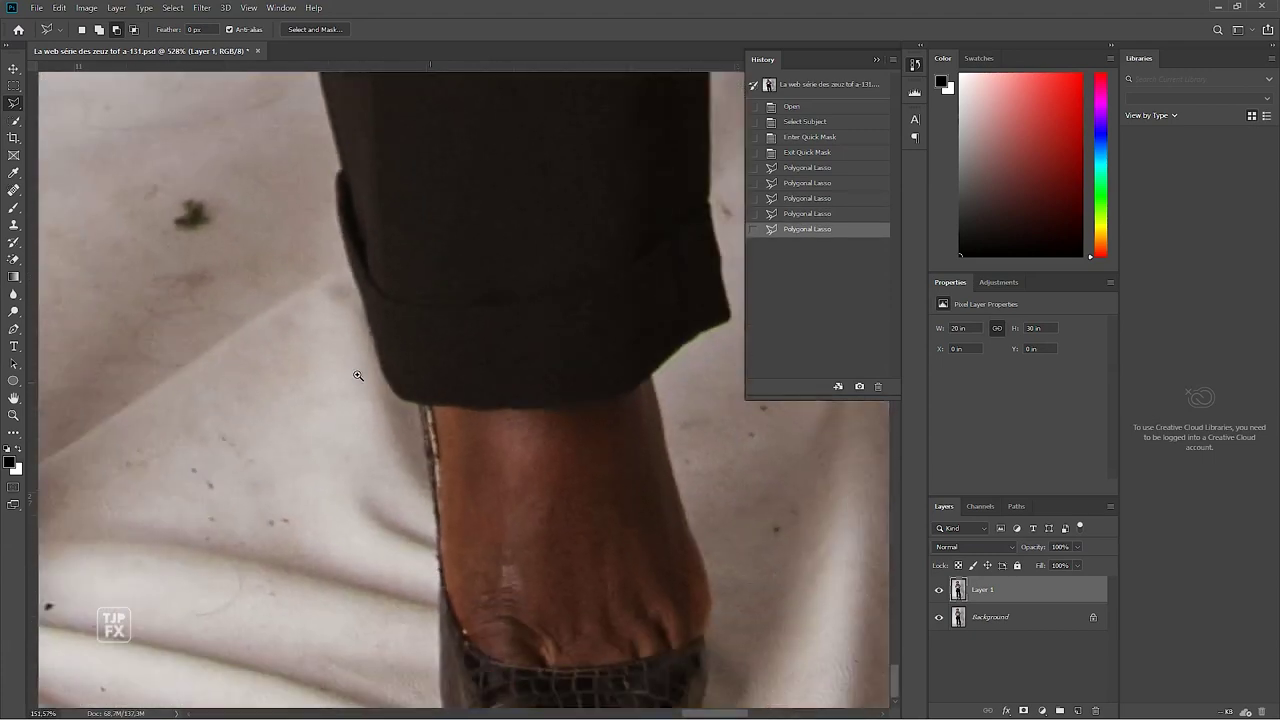
pyautogui.moveTo(249, 382)
pyautogui.mouseDown()
pyautogui.moveTo(357, 409)
pyautogui.moveTo(423, 454)
pyautogui.moveTo(377, 503)
pyautogui.mouseUp()
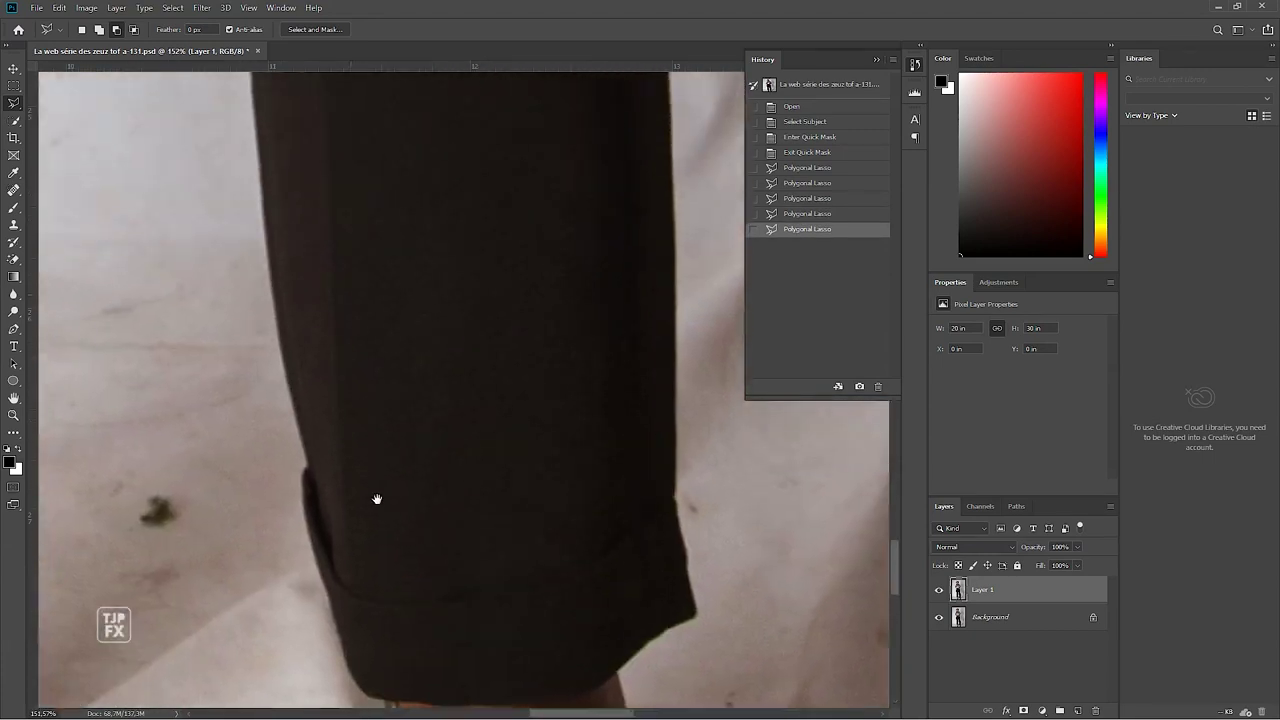
pyautogui.moveTo(362, 315)
pyautogui.mouseDown()
pyautogui.moveTo(362, 410)
pyautogui.moveTo(491, 537)
pyautogui.mouseUp()
pyautogui.scroll(-3, 423, 377)
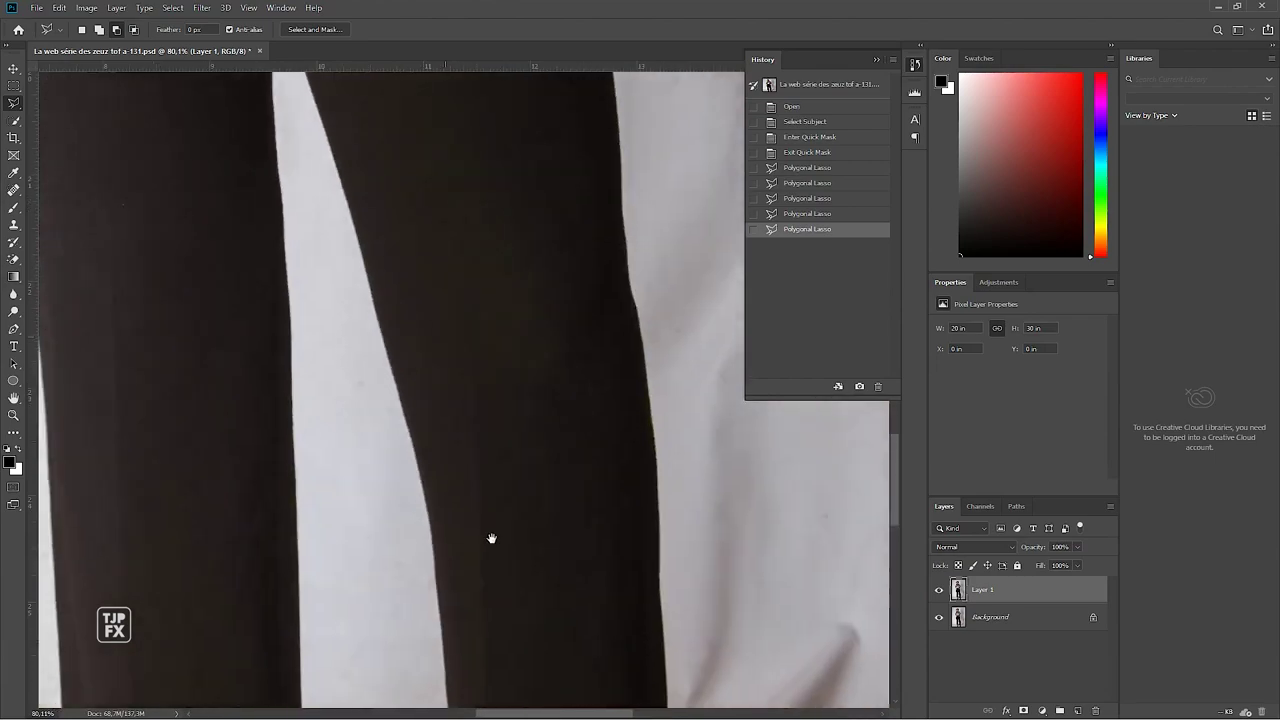
pyautogui.scroll(2, 480, 500)
pyautogui.scroll(5, 466, 226)
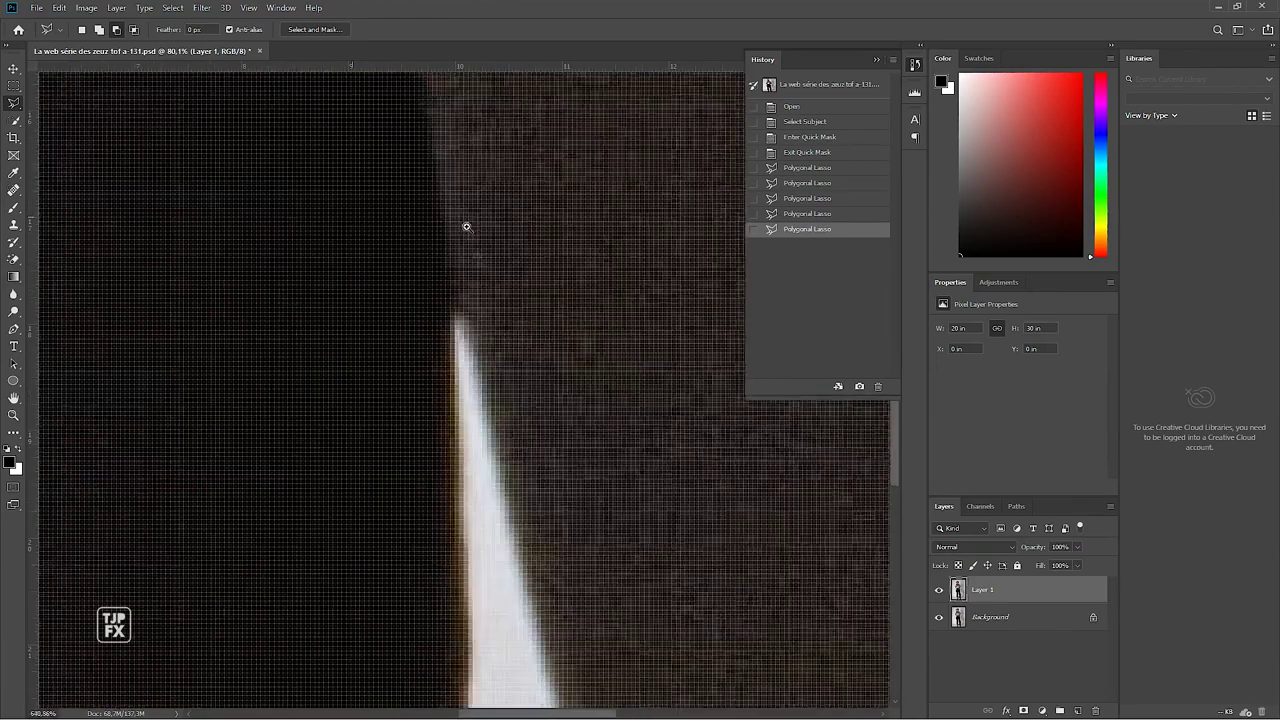
pyautogui.moveTo(506, 421); pyautogui.dragTo(394, 287)
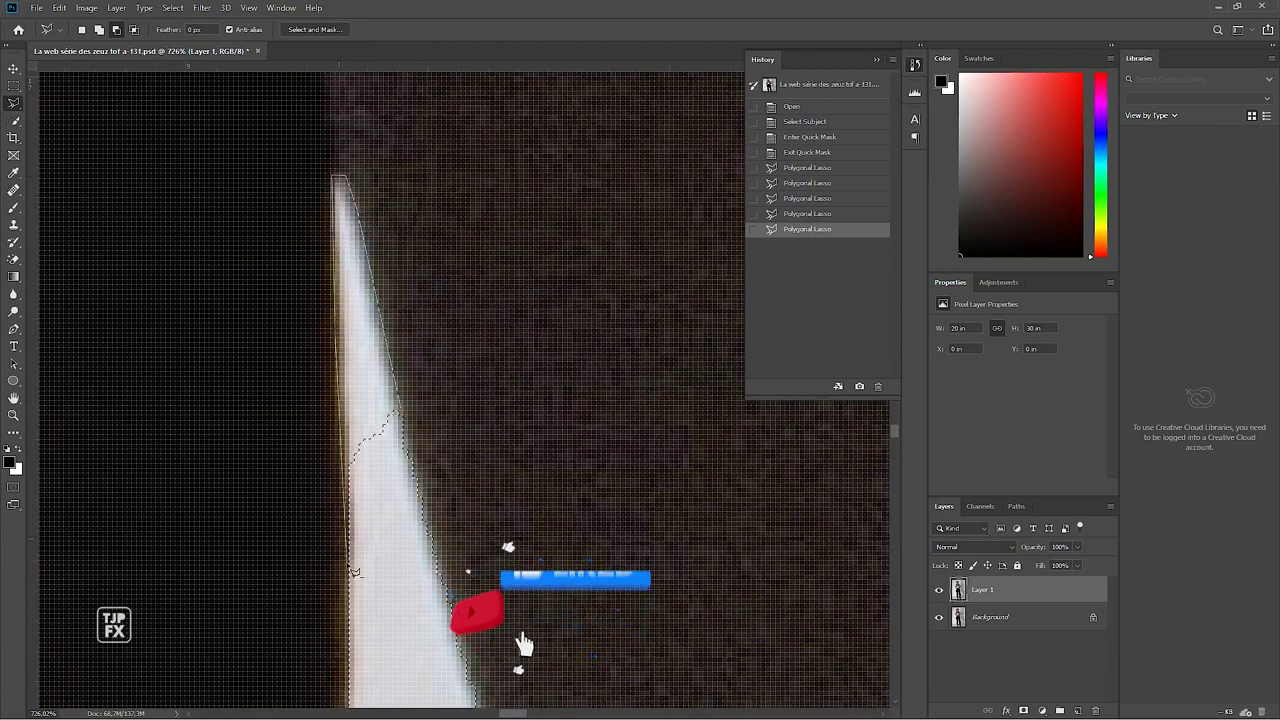
pyautogui.scroll(-5, 329, 234)
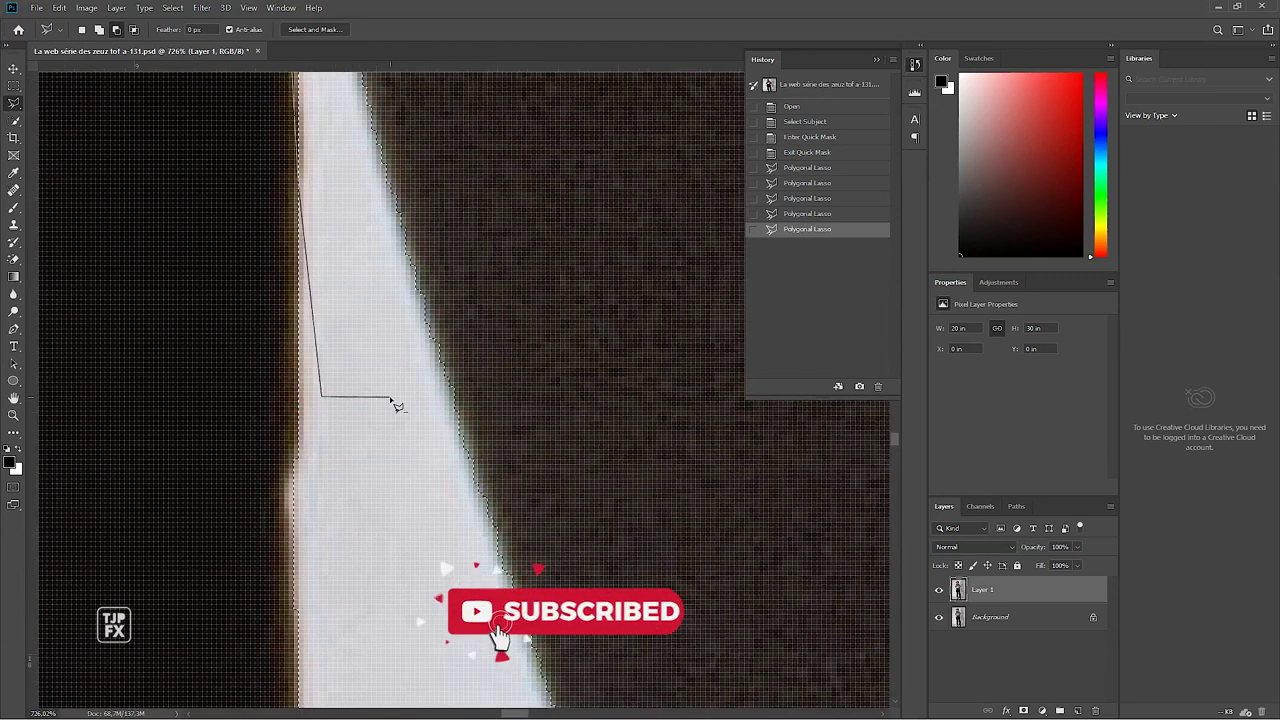
pyautogui.doubleClick(397, 406)
# Step: Review the selection edges of both shoes, then move the view up to the jacket
pyautogui.scroll(-5, 420, 366)
pyautogui.scroll(-3, 463, 363)
pyautogui.scroll(-3, 466, 332)
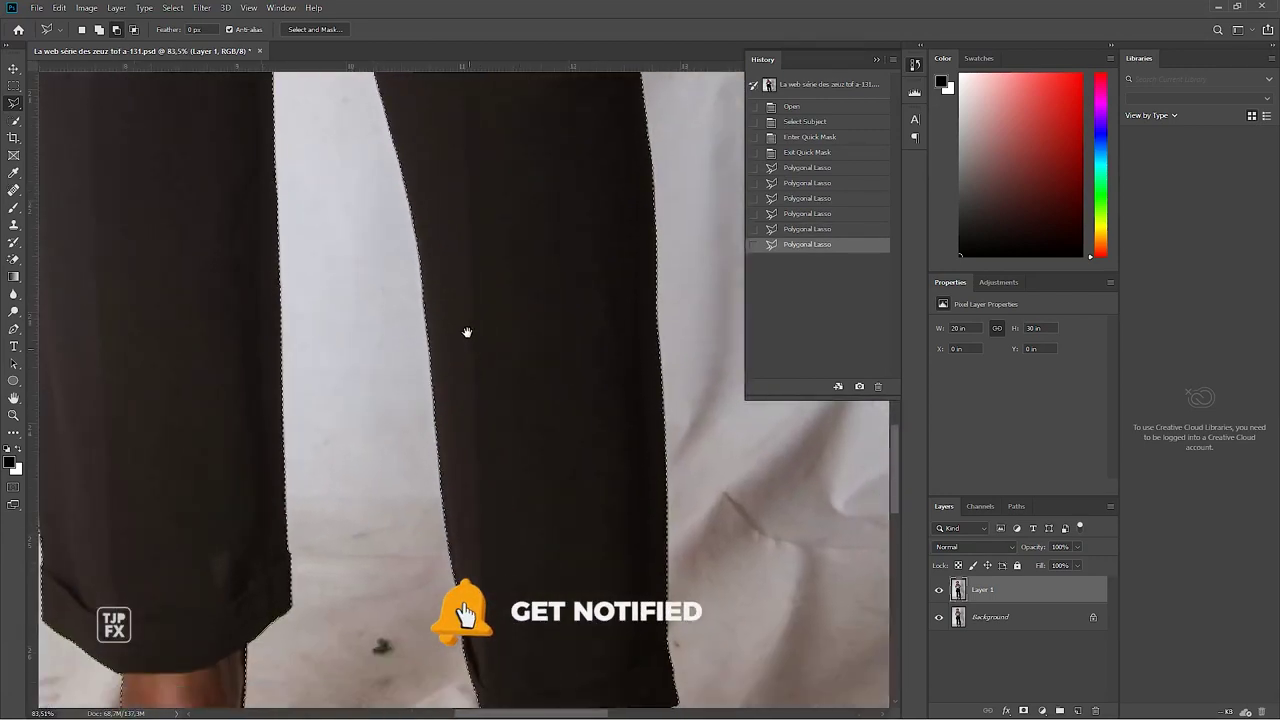
pyautogui.scroll(-3, 449, 191)
pyautogui.scroll(3, 458, 200)
pyautogui.scroll(3, 369, 426)
pyautogui.scroll(2, 458, 200)
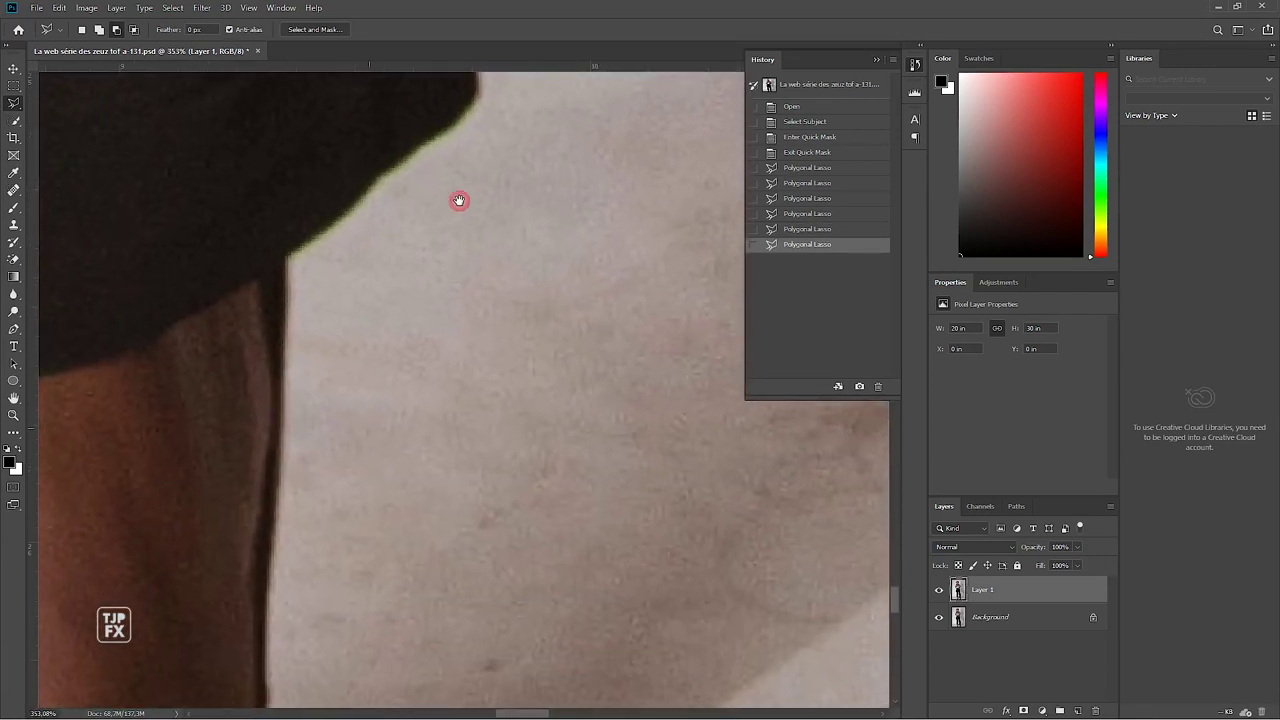
pyautogui.scroll(-2, 300, 251)
pyautogui.scroll(-3, 300, 306)
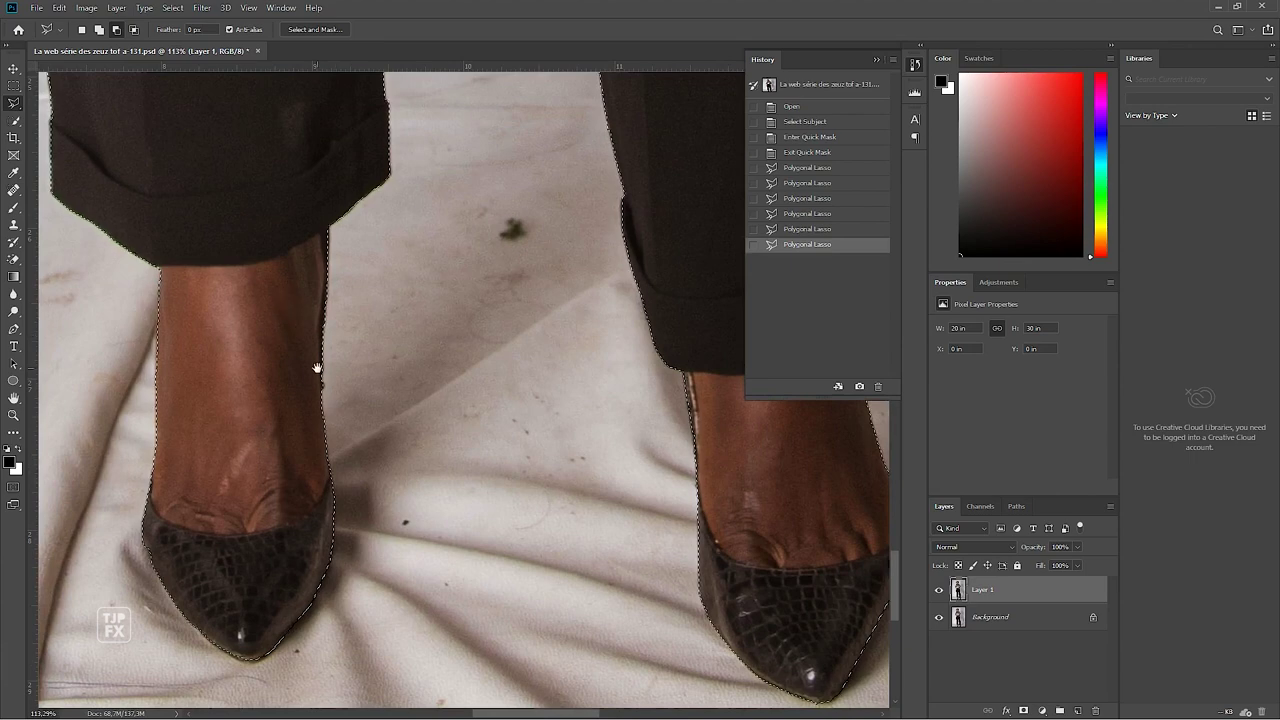
pyautogui.moveTo(317, 368); pyautogui.dragTo(406, 268)
pyautogui.moveTo(280, 223); pyautogui.dragTo(334, 437)
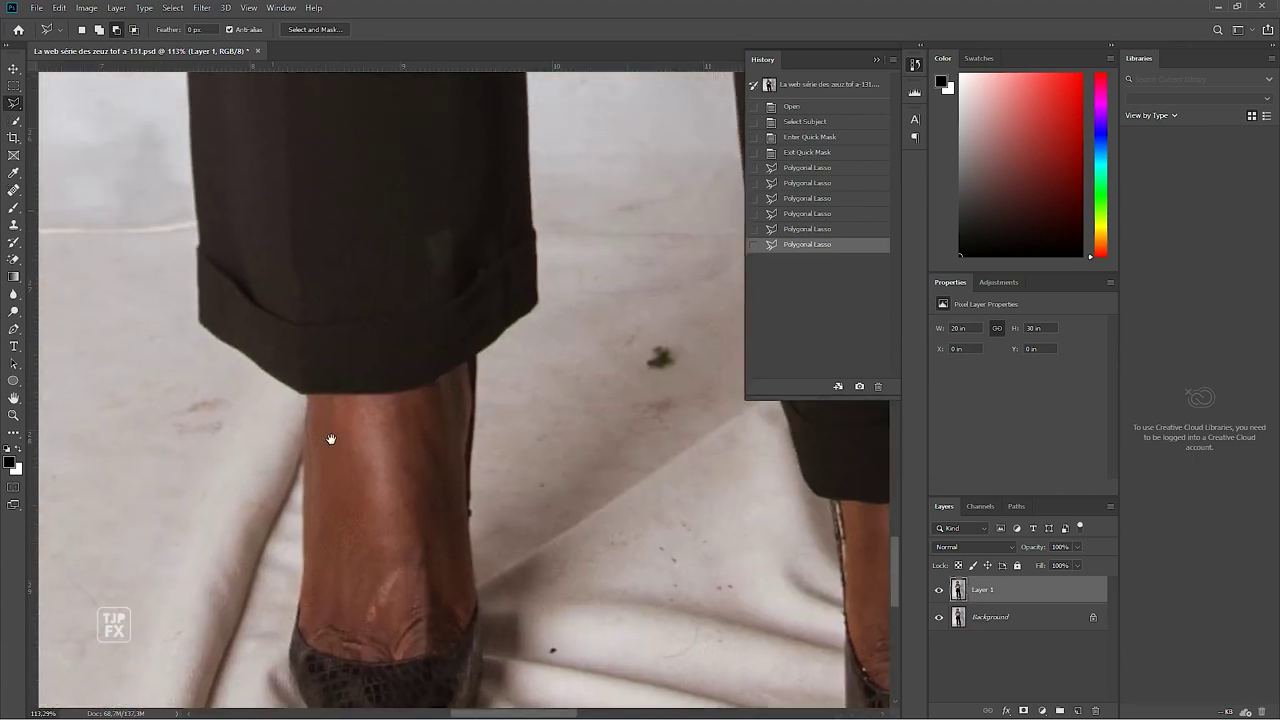
pyautogui.scroll(2, 280, 370)
pyautogui.scroll(-2, 277, 300)
pyautogui.scroll(-2, 350, 320)
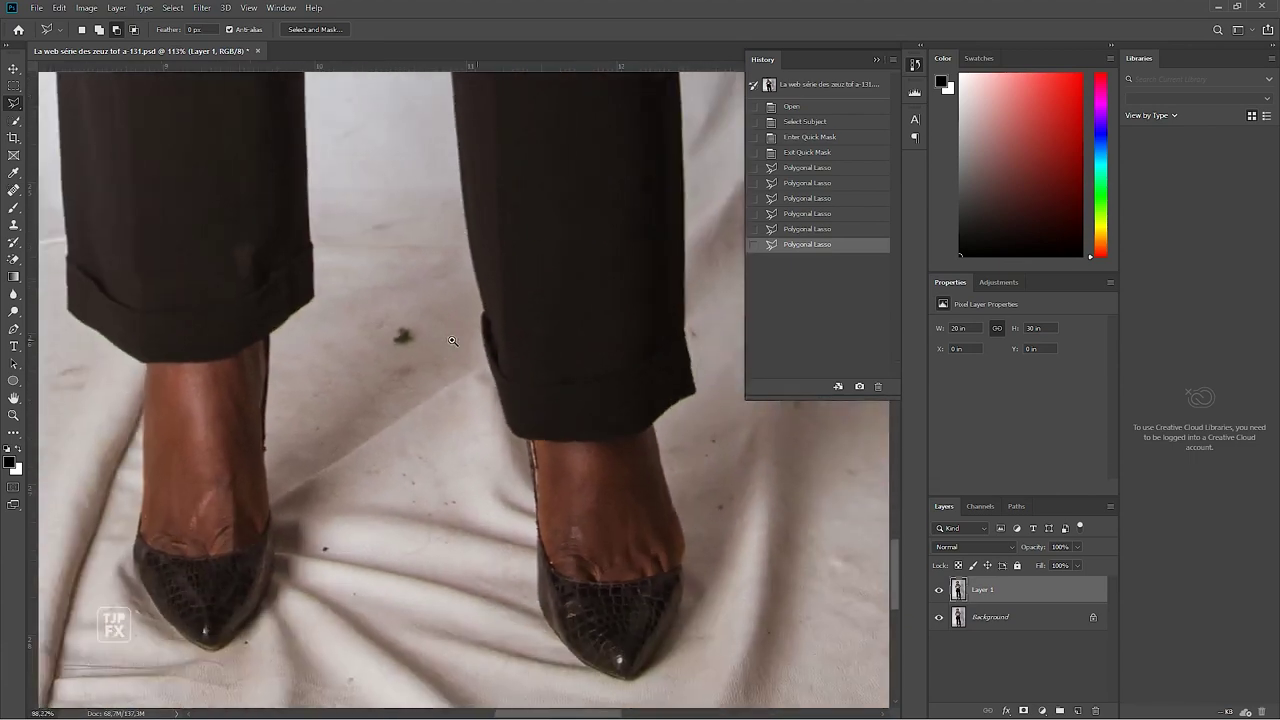
pyautogui.scroll(-1, 434, 337)
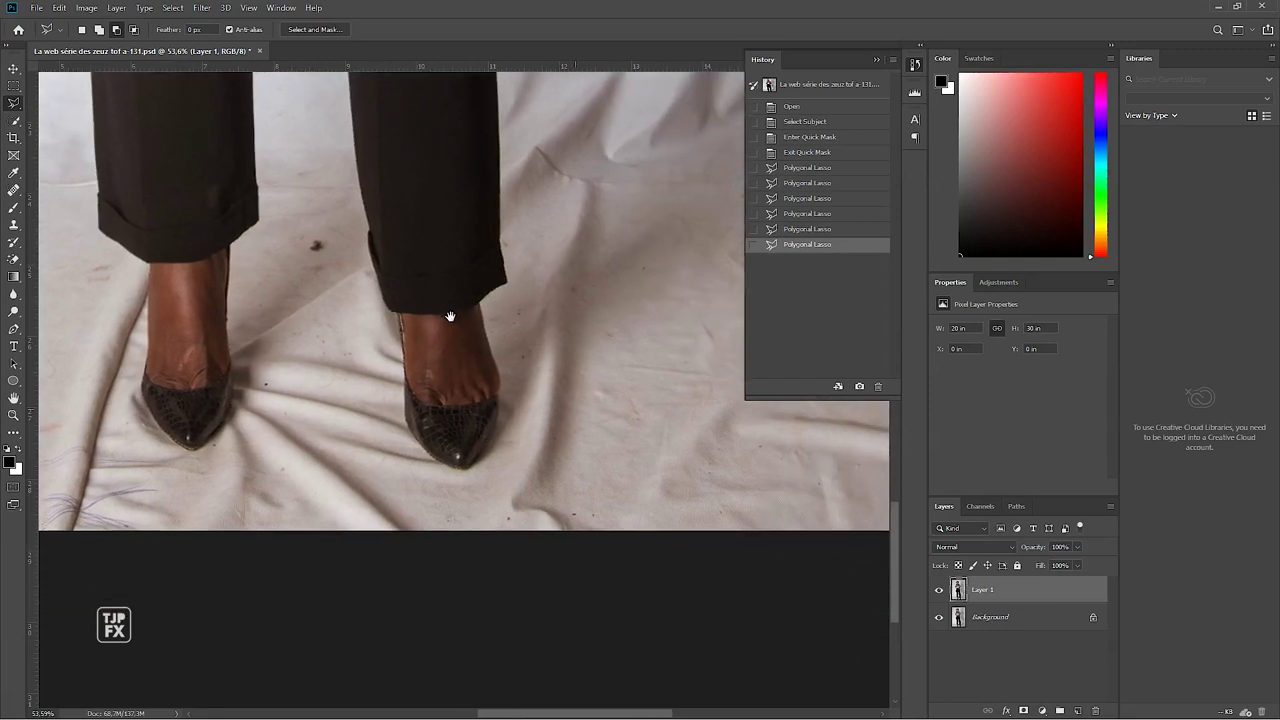
pyautogui.moveTo(433, 343); pyautogui.dragTo(363, 309)
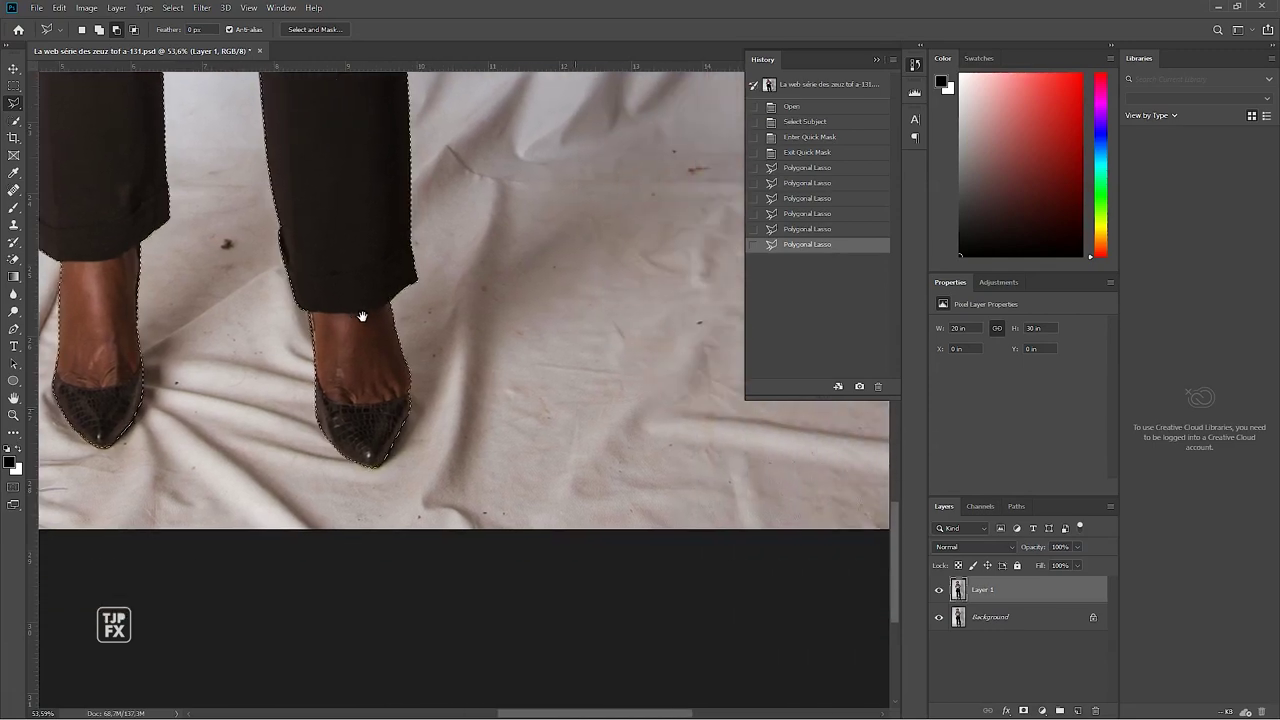
pyautogui.scroll(5, 481, 400)
pyautogui.scroll(-1, 481, 400)
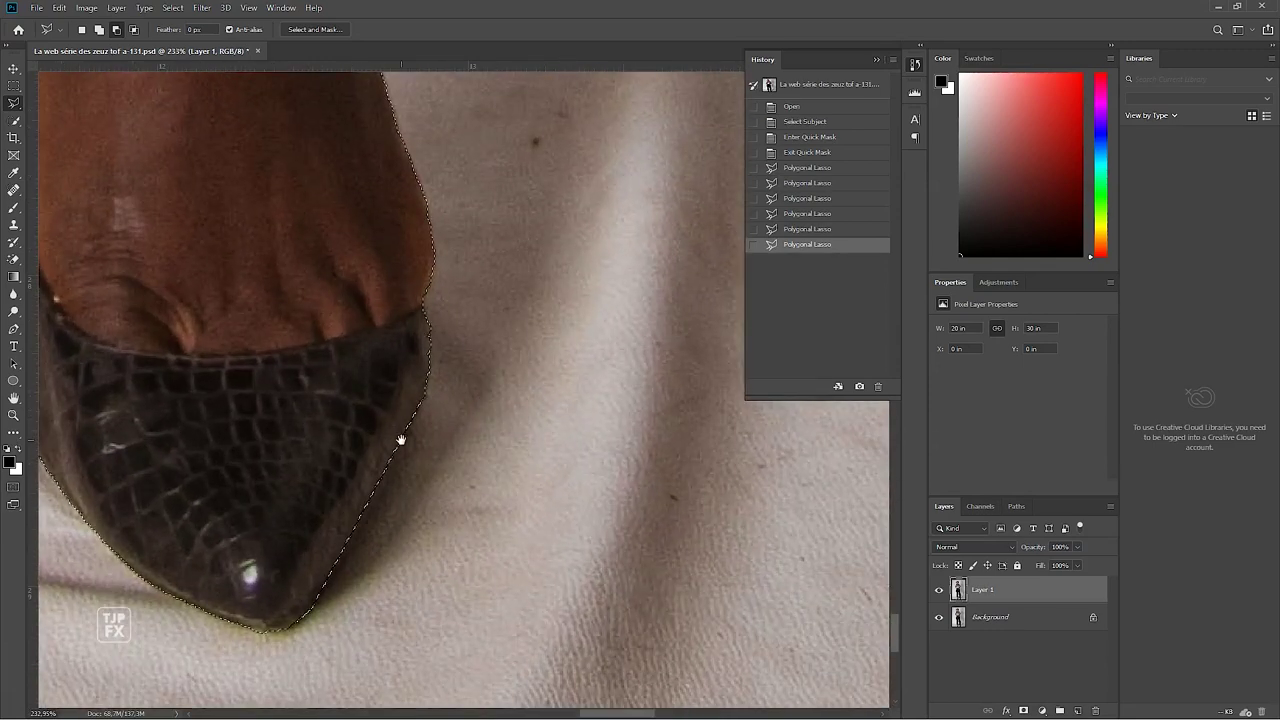
pyautogui.scroll(-4, 400, 443)
pyautogui.scroll(-1, 404, 404)
pyautogui.moveTo(404, 404); pyautogui.dragTo(464, 377)
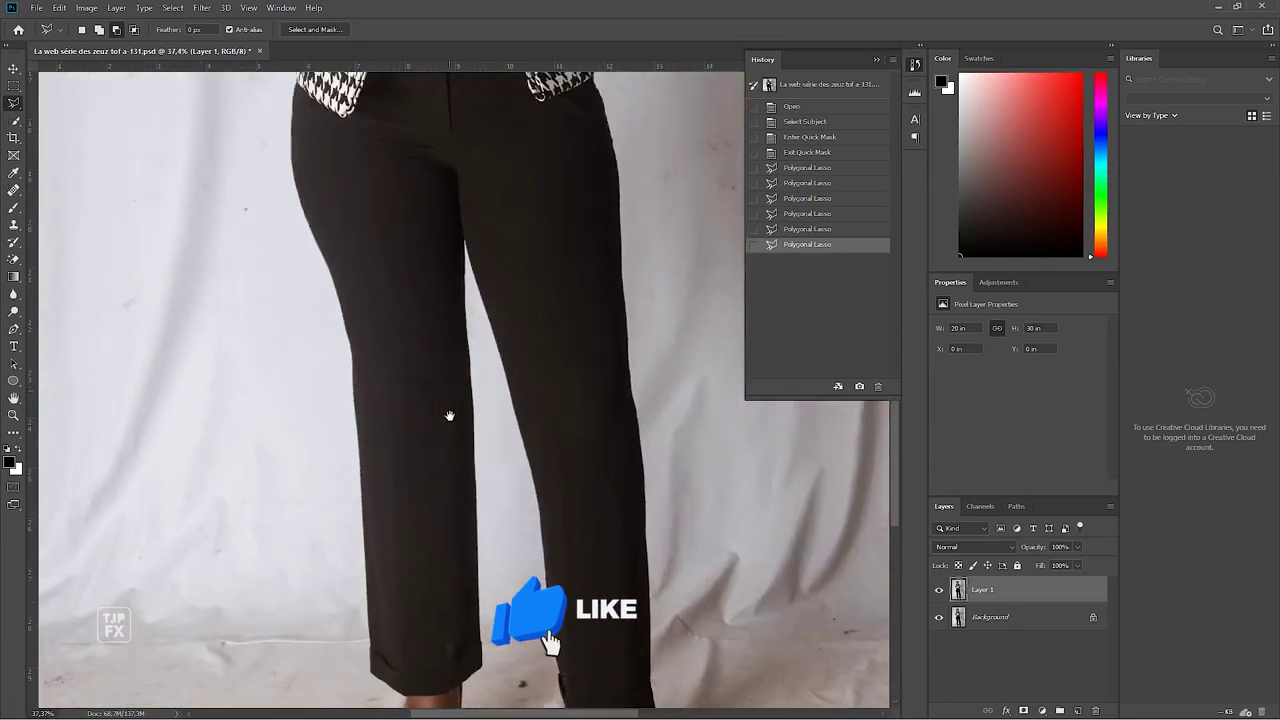
pyautogui.scroll(3, 463, 376)
# Step: Lasso a region along the houndstooth collar edge, then undo it
pyautogui.scroll(3, 463, 376)
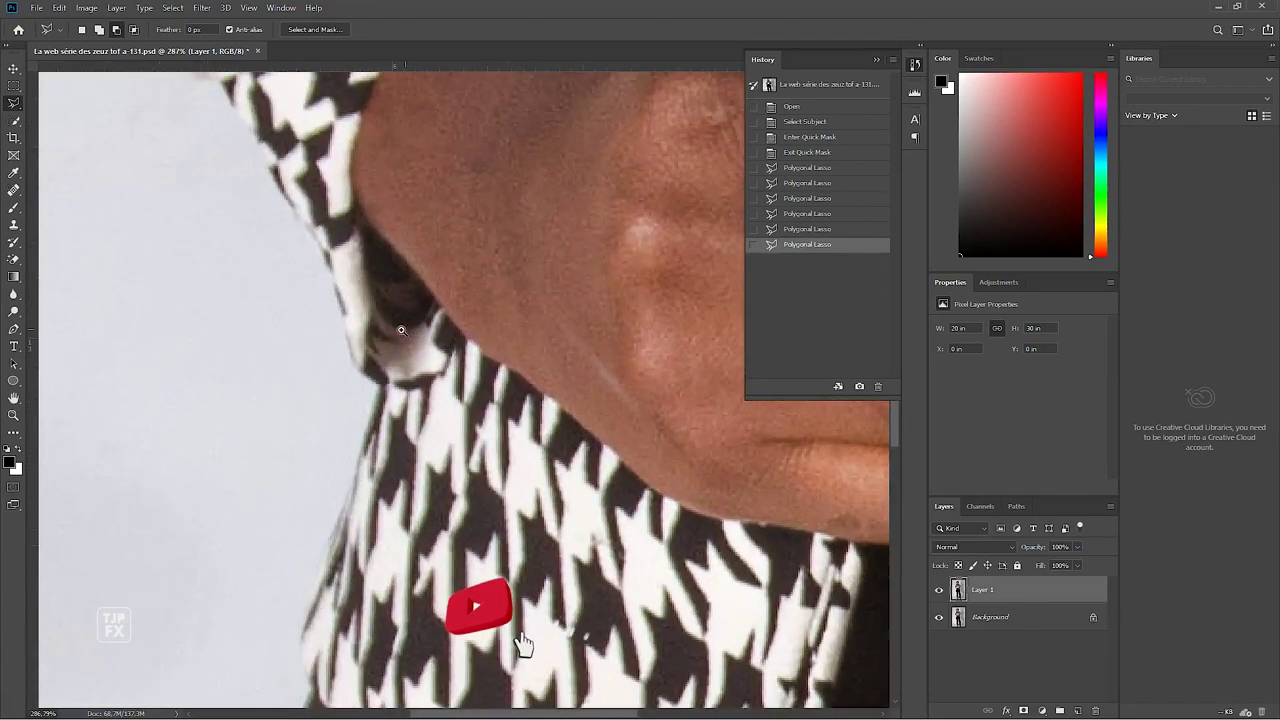
pyautogui.scroll(-2, 384, 434)
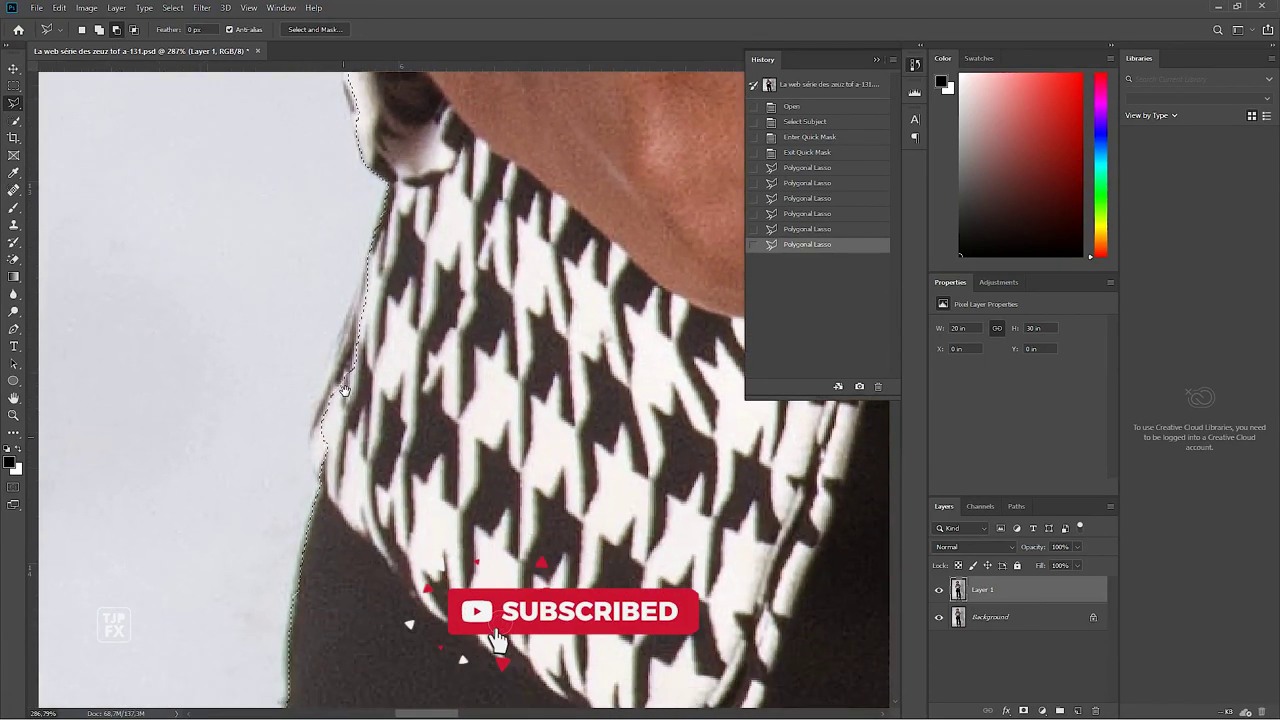
pyautogui.scroll(-1, 340, 386)
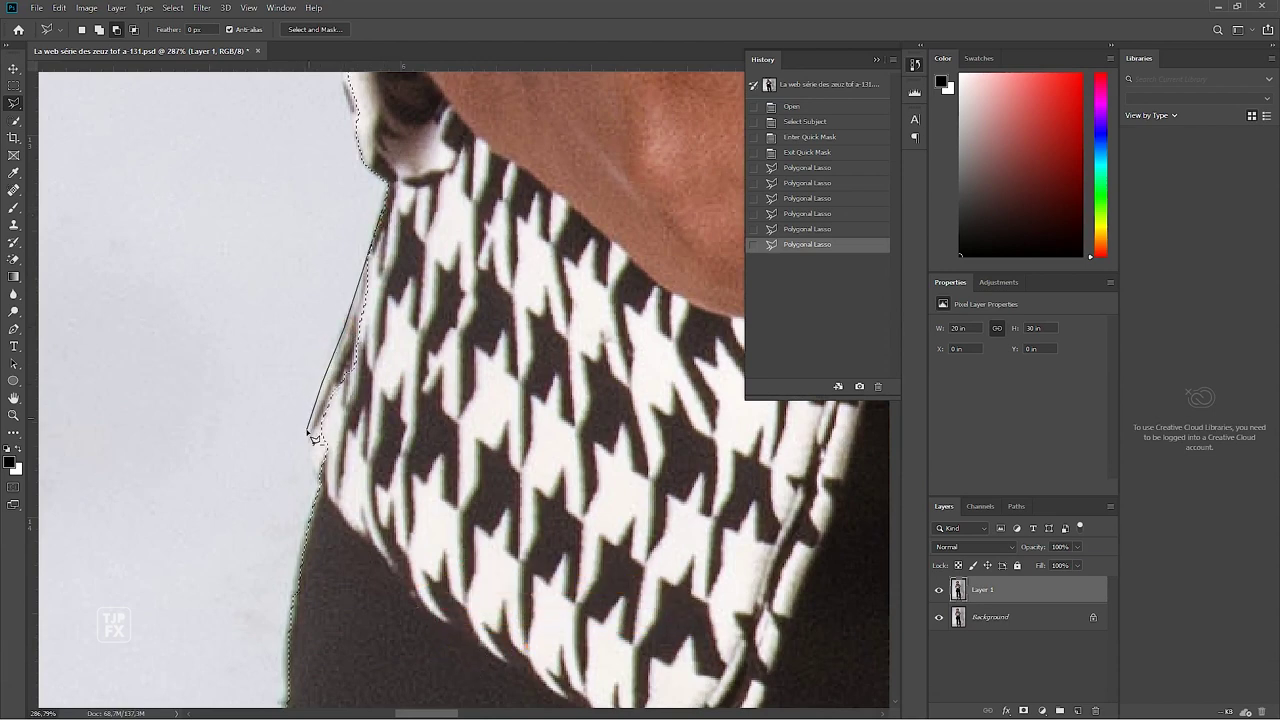
pyautogui.click(415, 452)
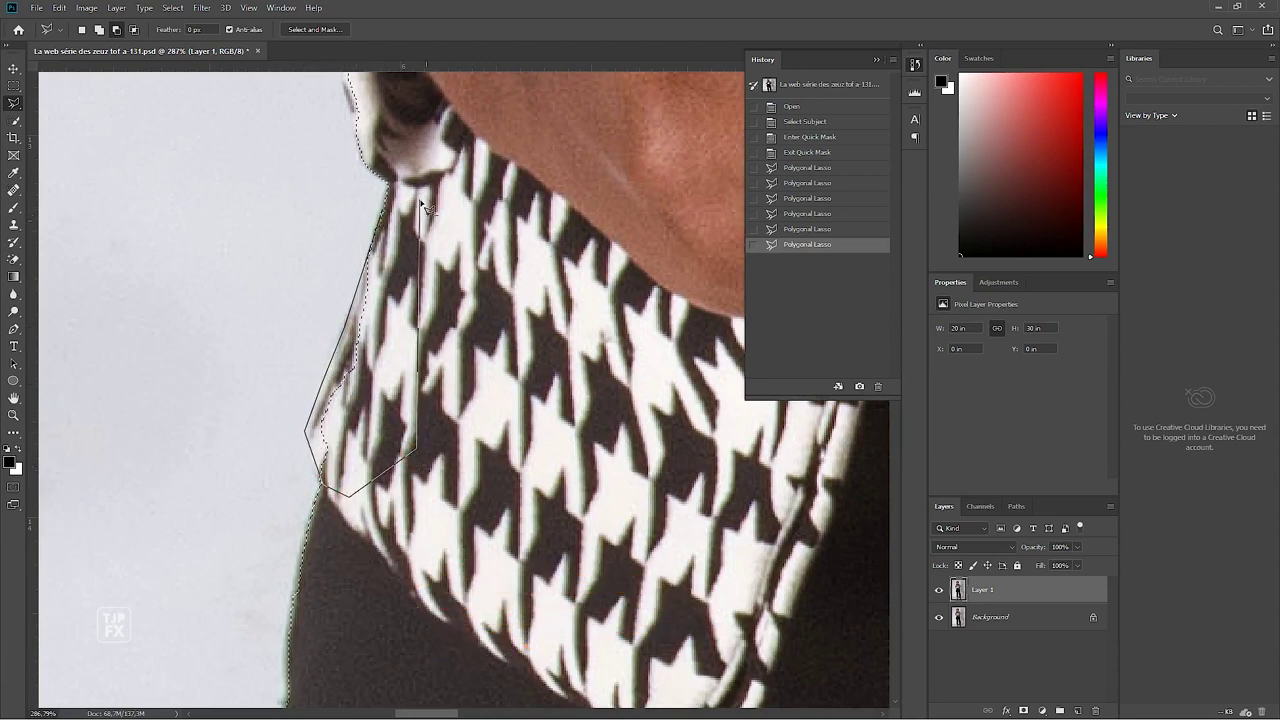
pyautogui.click(422, 198)
pyautogui.hotkey('ctrl', 'z')
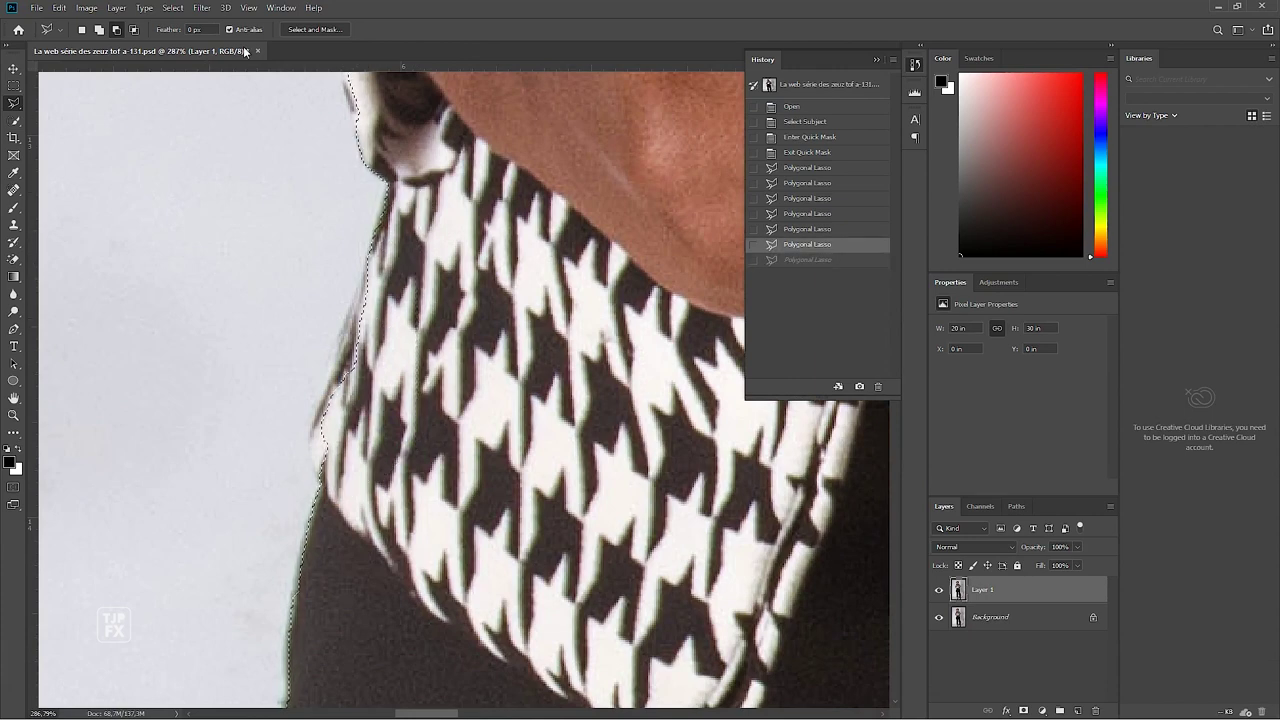
# Step: Retrace the collar edge below the chin to add it to the selection
pyautogui.click(372, 240)
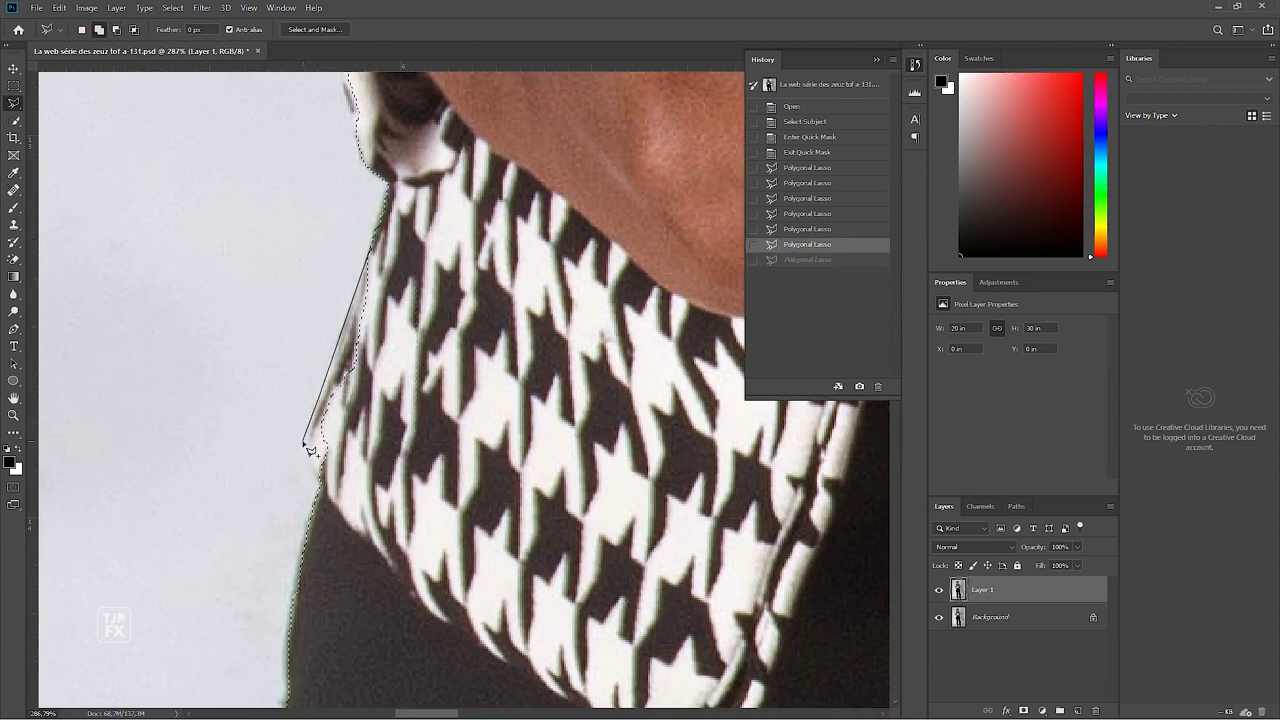
pyautogui.click(443, 186)
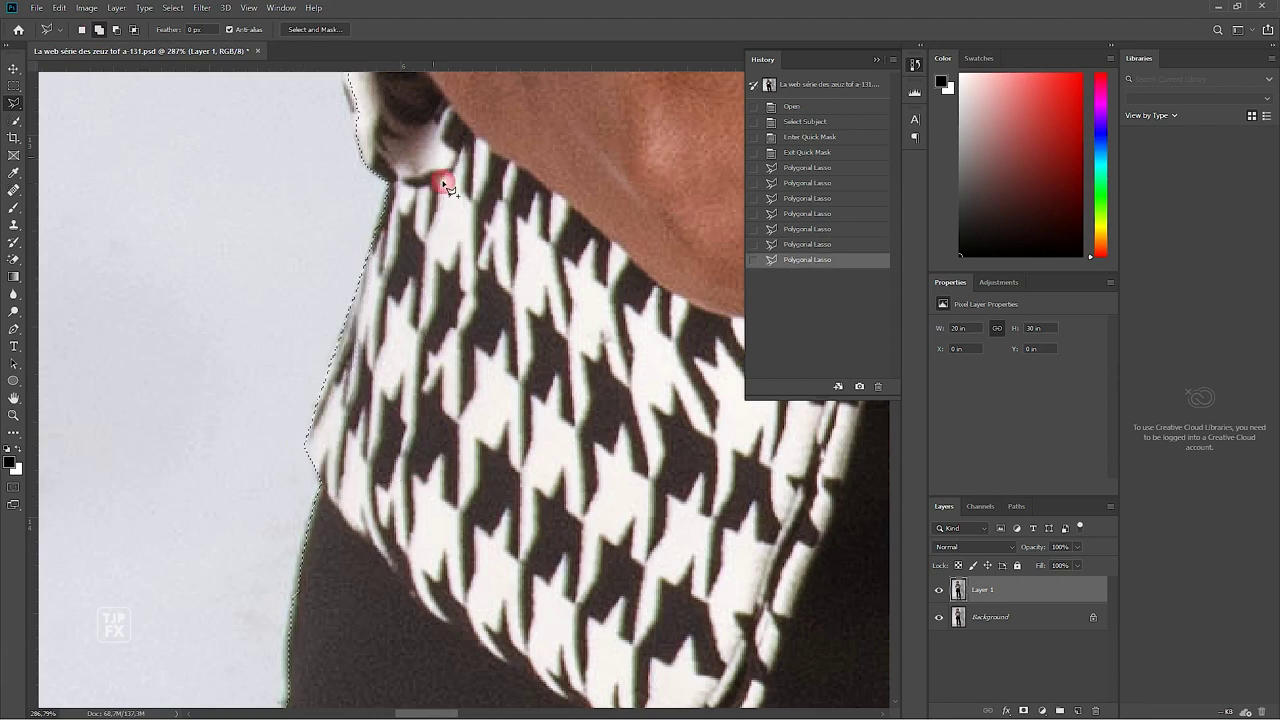
pyautogui.moveTo(443, 186); pyautogui.dragTo(400, 423)
pyautogui.moveTo(344, 240); pyautogui.dragTo(392, 288)
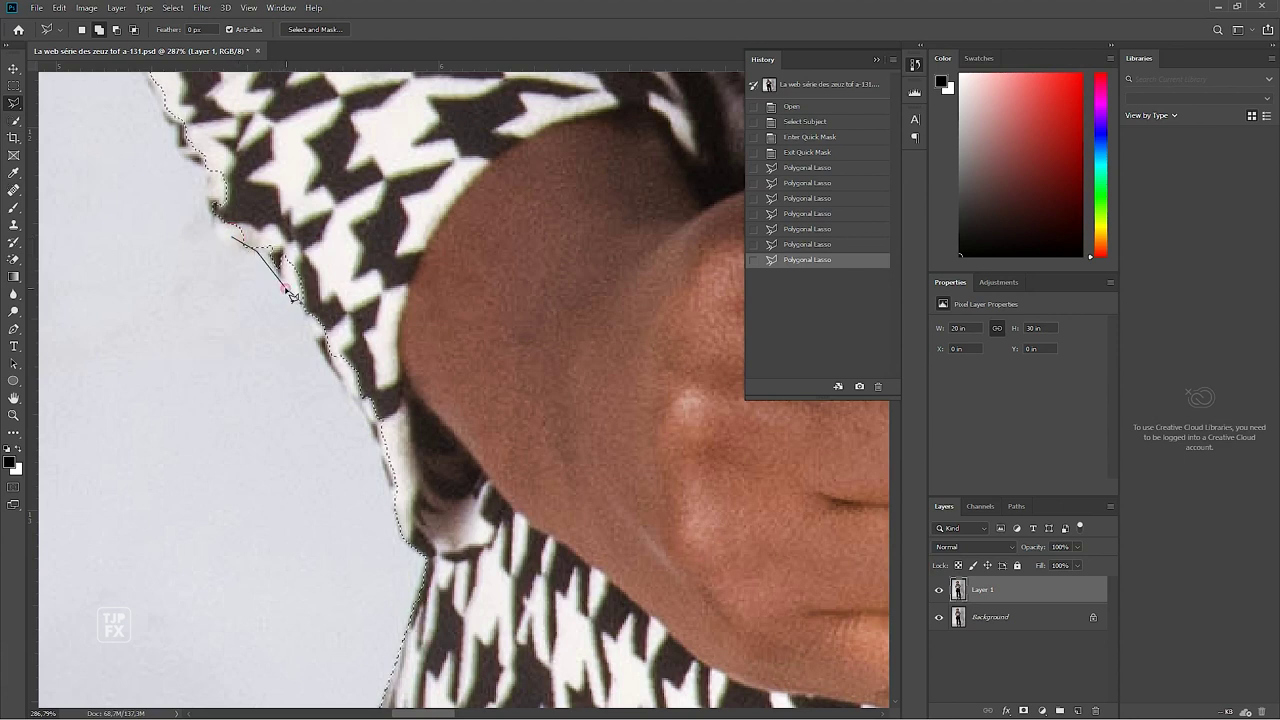
# Step: Trace and close a Polygonal Lasso shape along the collar edge, adding the shoulder area
pyautogui.click(370, 420)
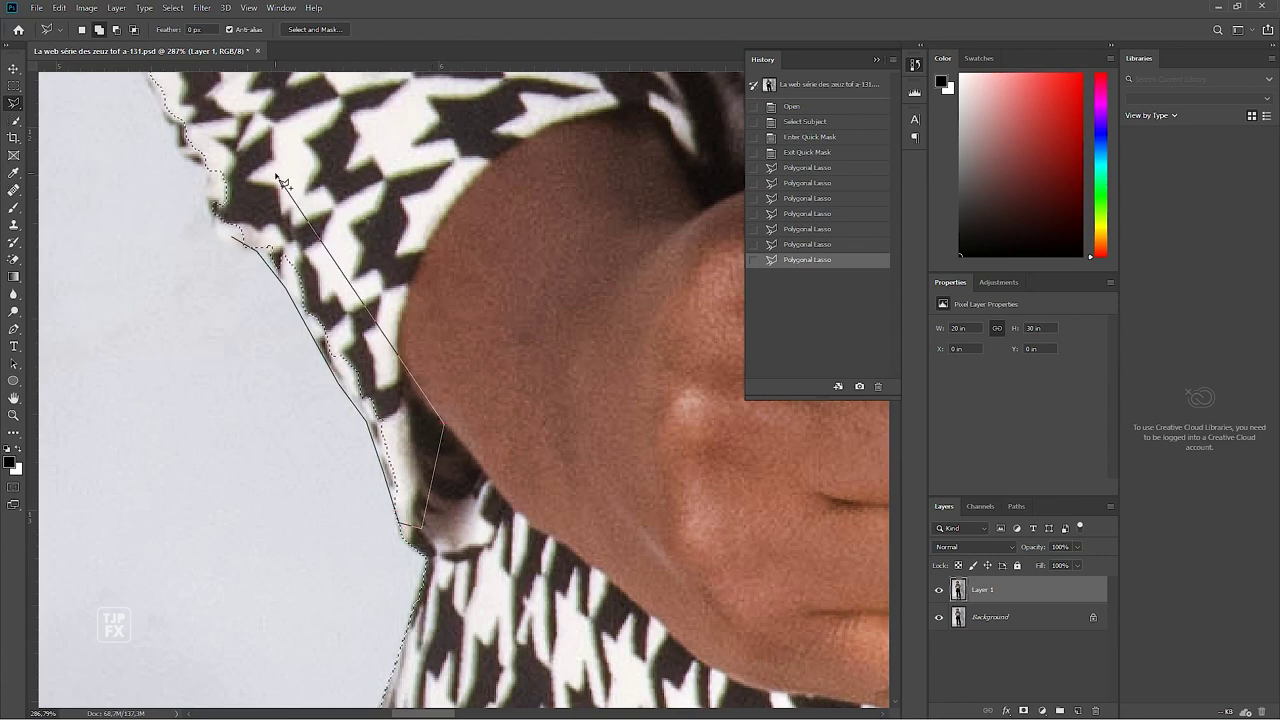
pyautogui.moveTo(228, 128); pyautogui.dragTo(372, 436)
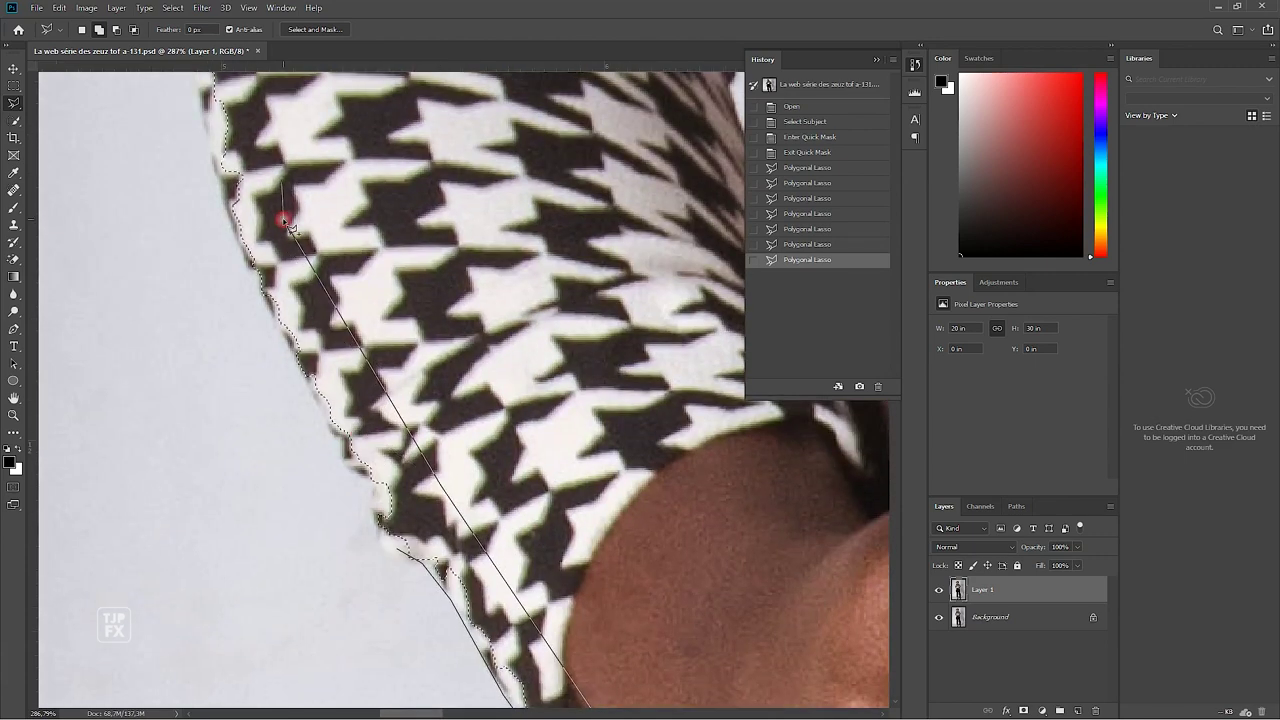
pyautogui.moveTo(284, 206); pyautogui.dragTo(335, 358)
pyautogui.click(335, 358)
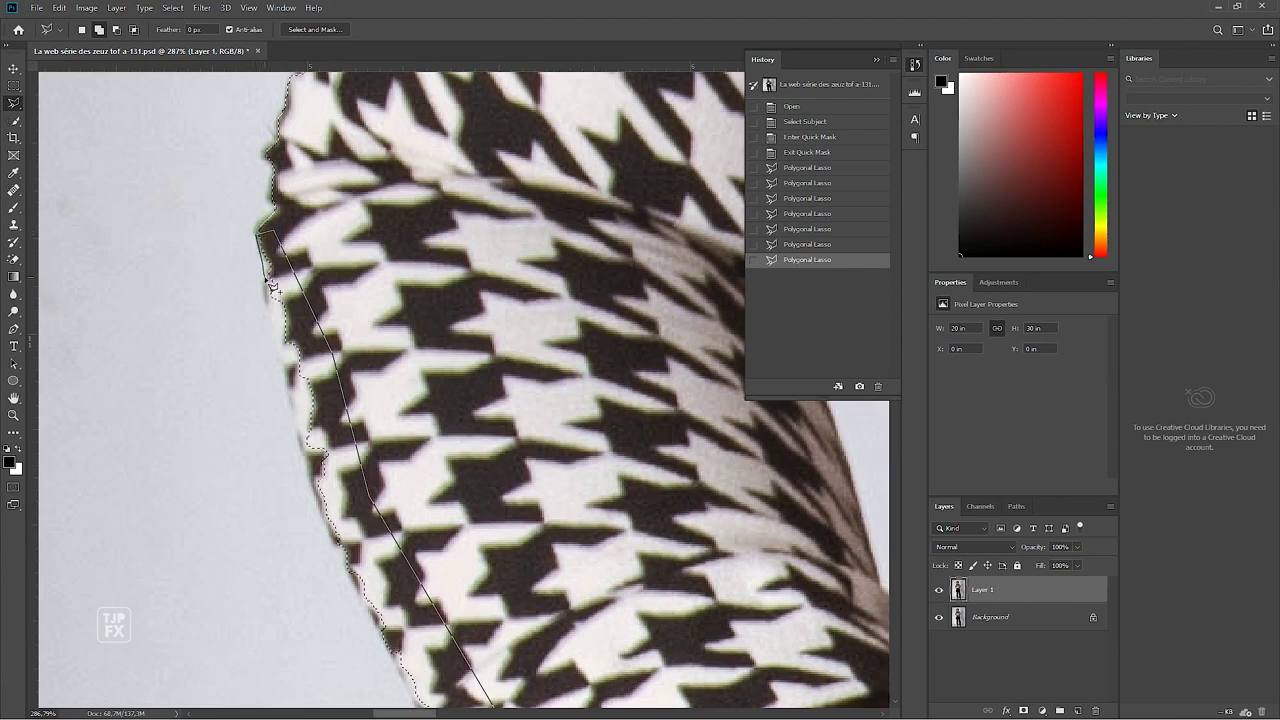
pyautogui.click(273, 330)
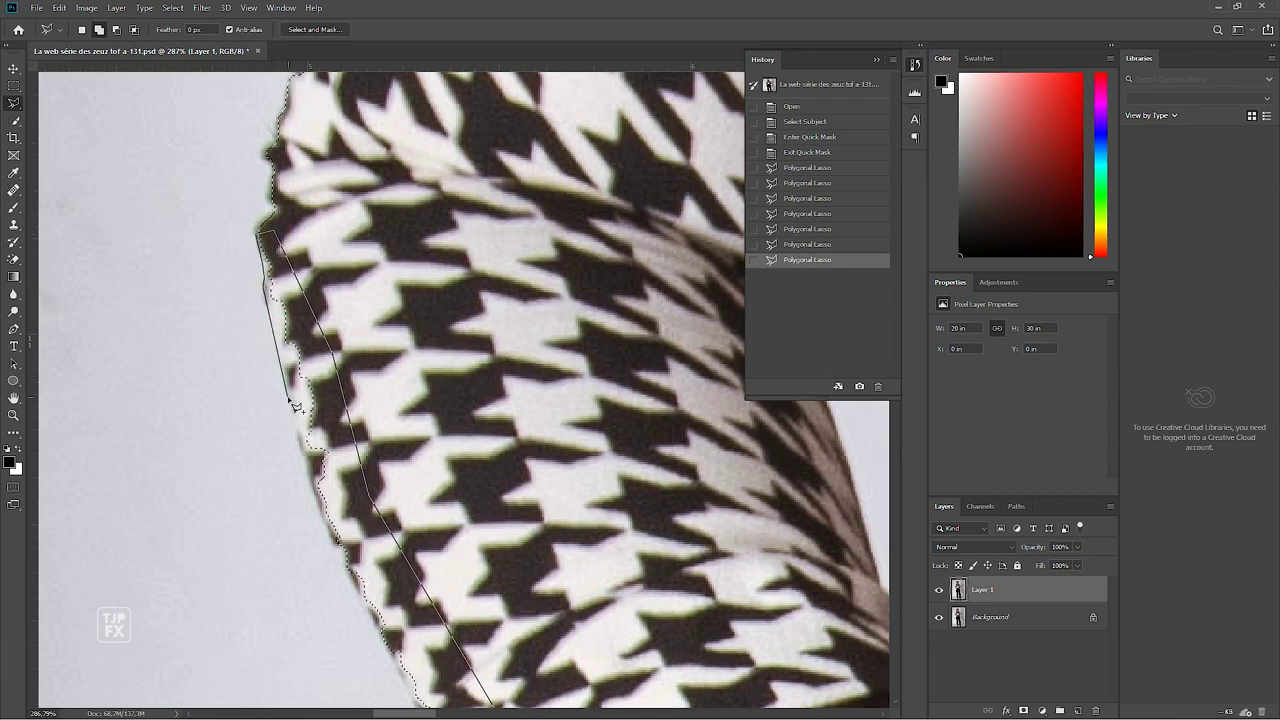
pyautogui.moveTo(294, 403); pyautogui.dragTo(258, 262)
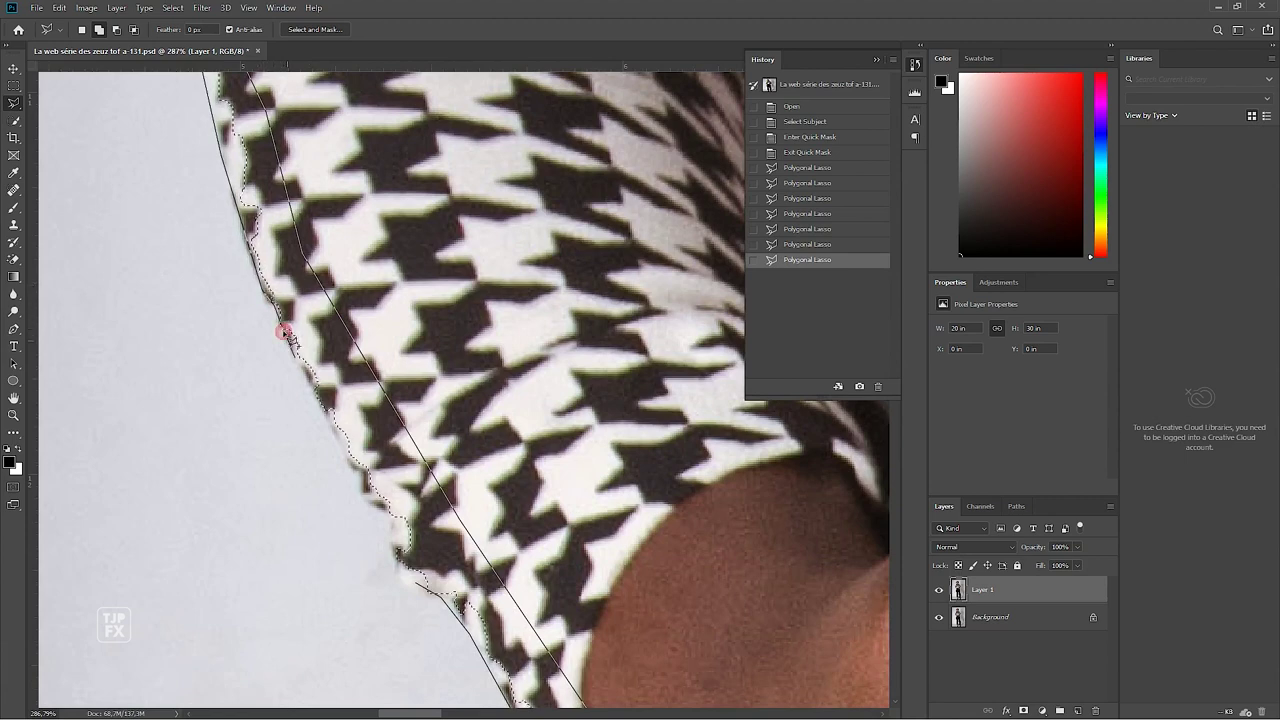
pyautogui.moveTo(314, 390); pyautogui.dragTo(240, 242)
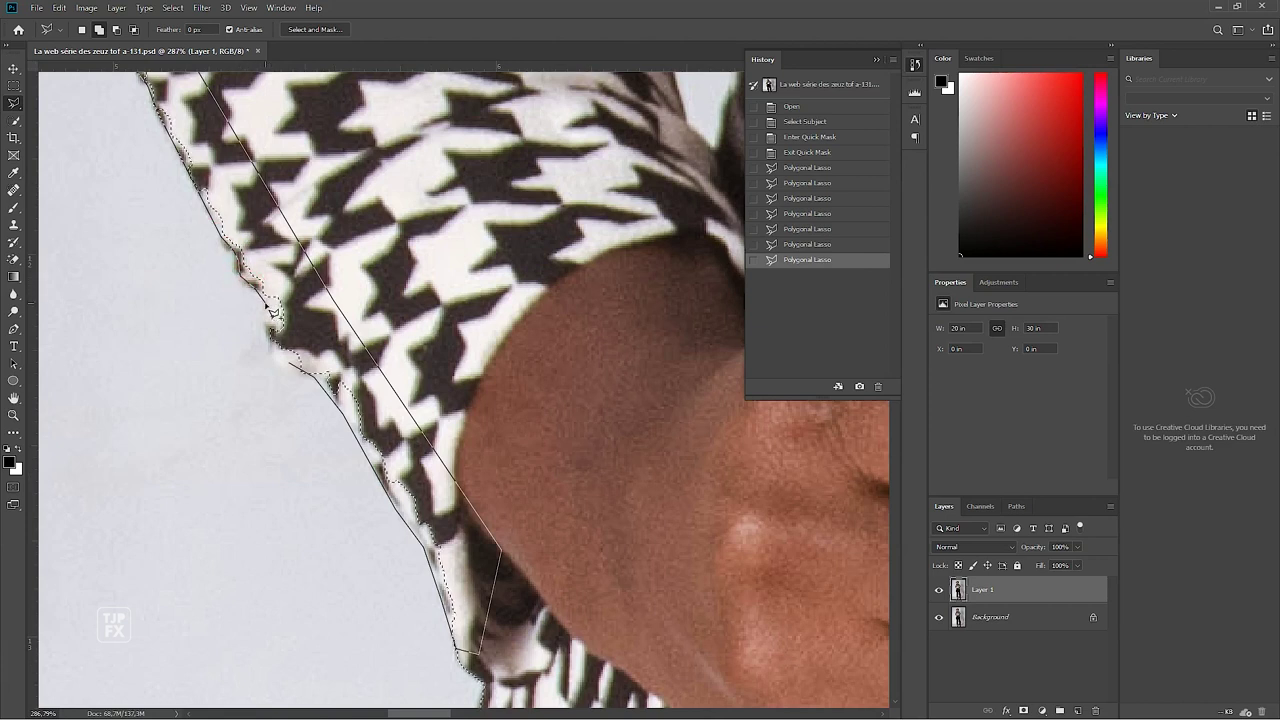
pyautogui.click(283, 369)
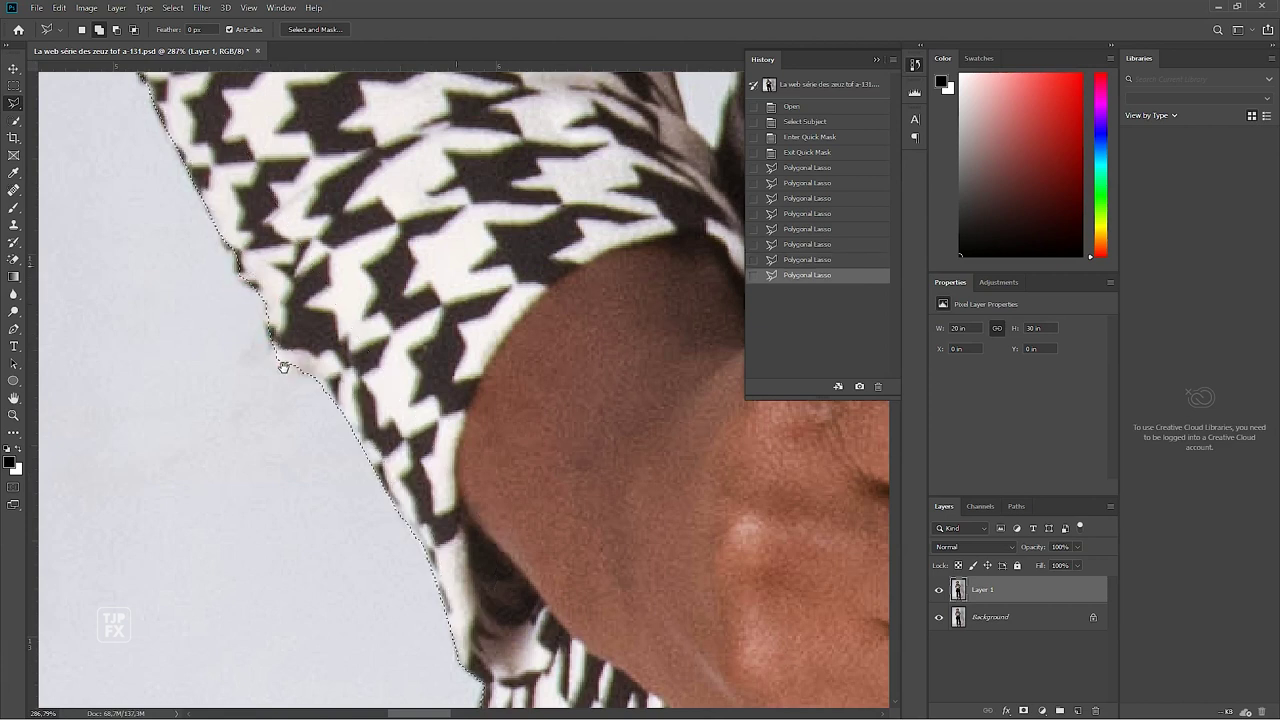
# Step: Zoom in on the sleeve and start a new lasso outline along its edge
pyautogui.scroll(-5, 290, 375)
pyautogui.scroll(5, 319, 396)
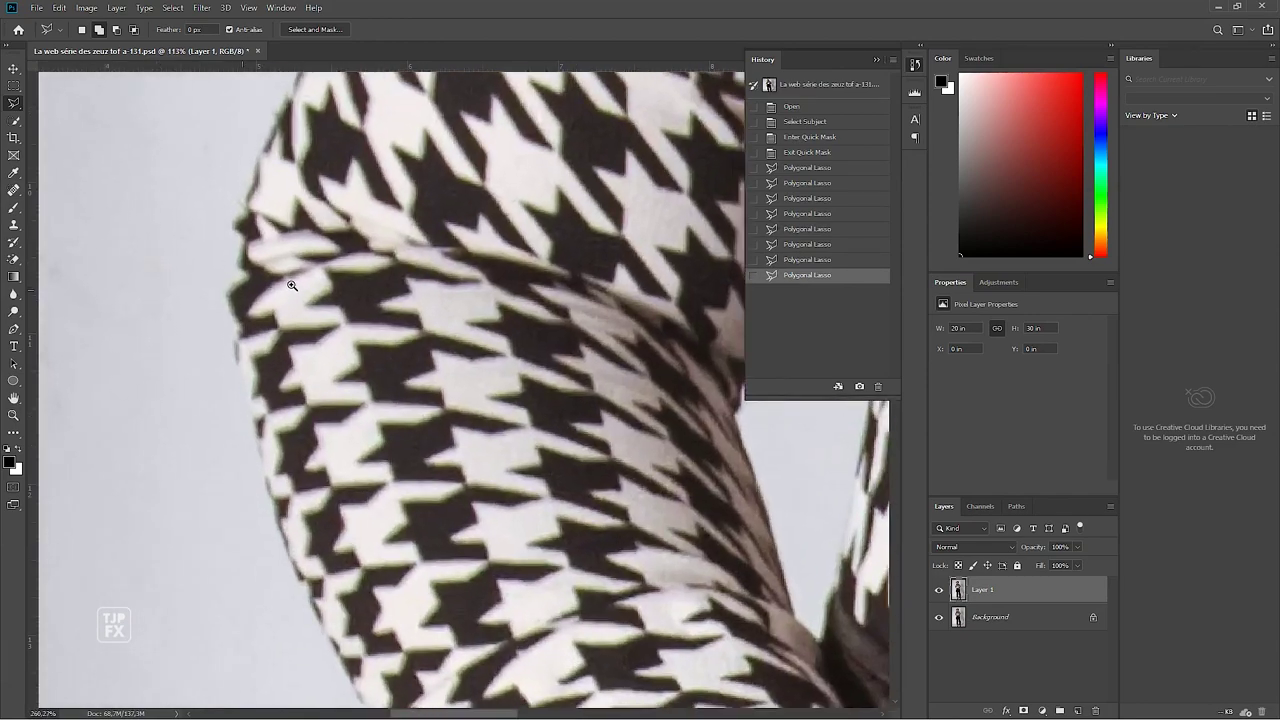
pyautogui.moveTo(309, 277)
pyautogui.mouseDown()
pyautogui.moveTo(212, 408)
pyautogui.moveTo(216, 467)
pyautogui.mouseUp()
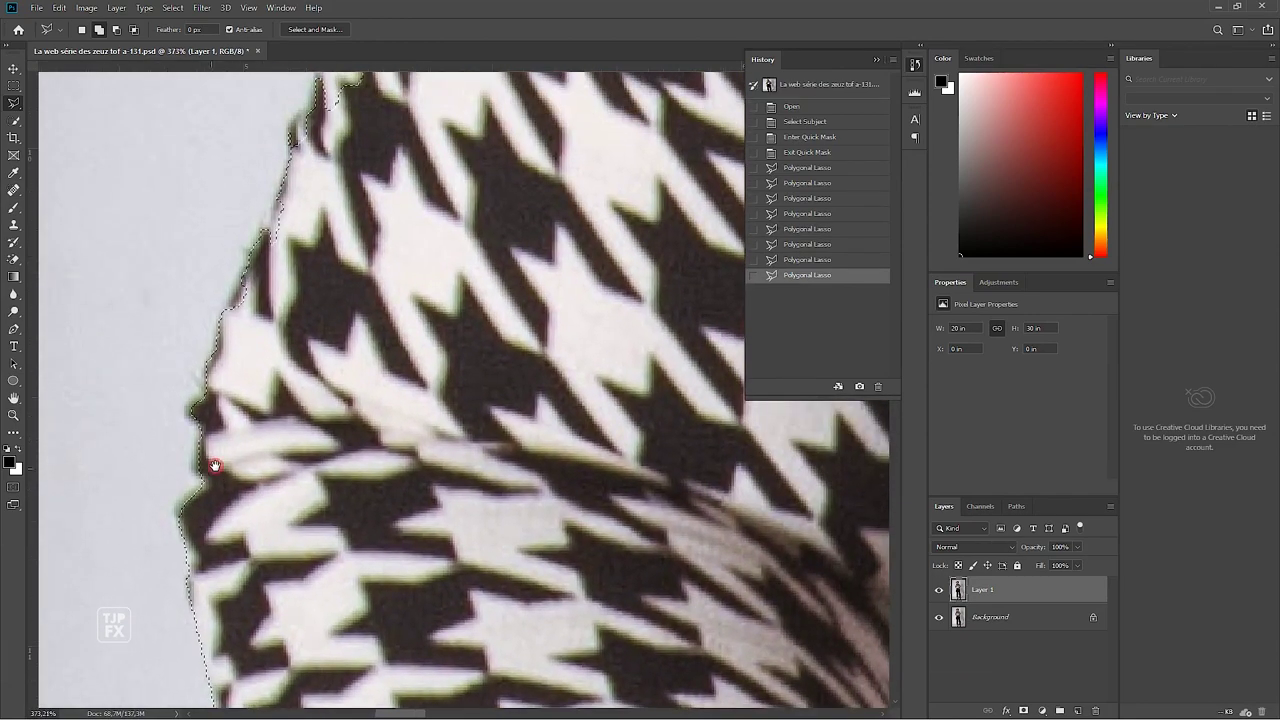
pyautogui.click(196, 512)
pyautogui.click(197, 466)
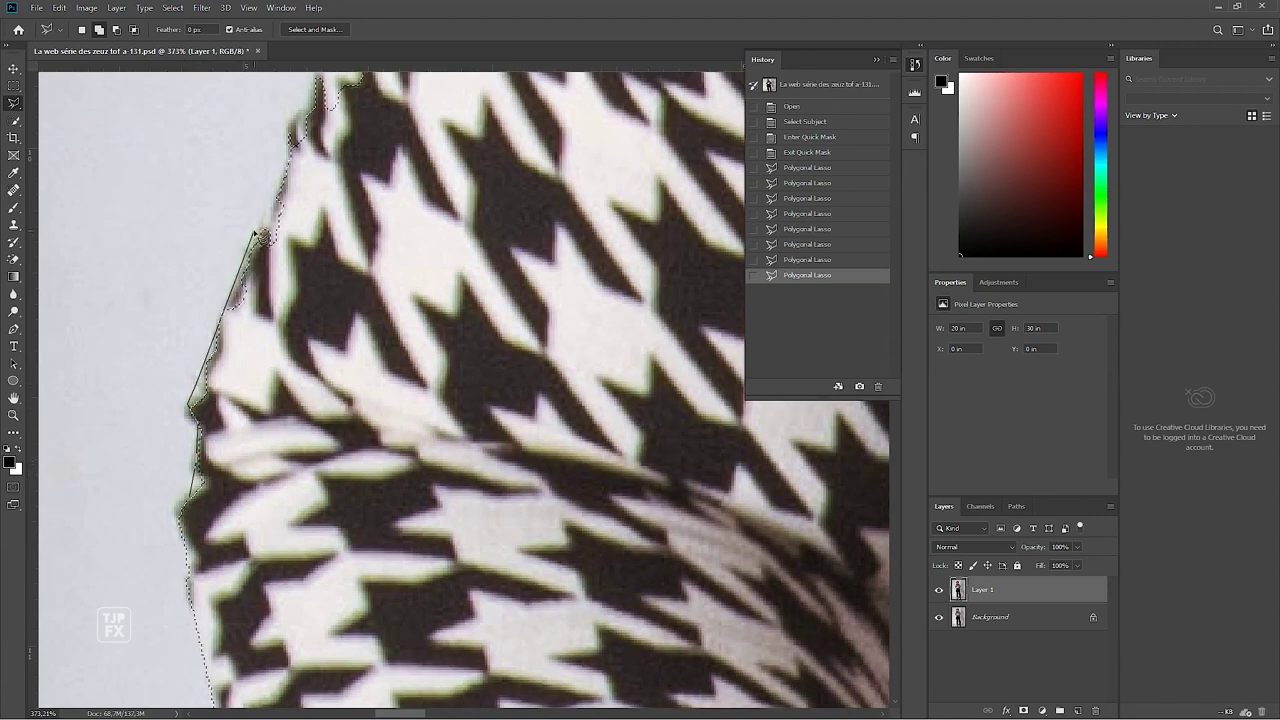
pyautogui.moveTo(300, 212); pyautogui.dragTo(160, 410)
pyautogui.click(157, 409)
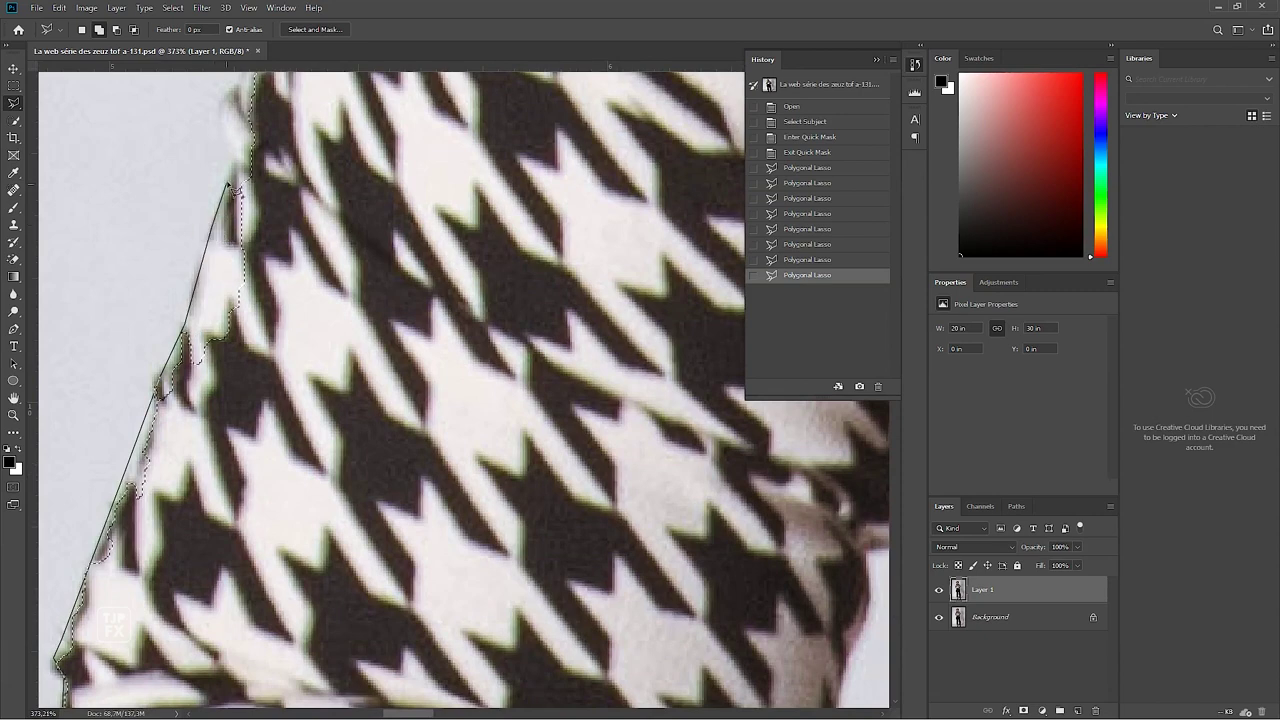
pyautogui.scroll(3, 222, 198)
pyautogui.click(187, 411)
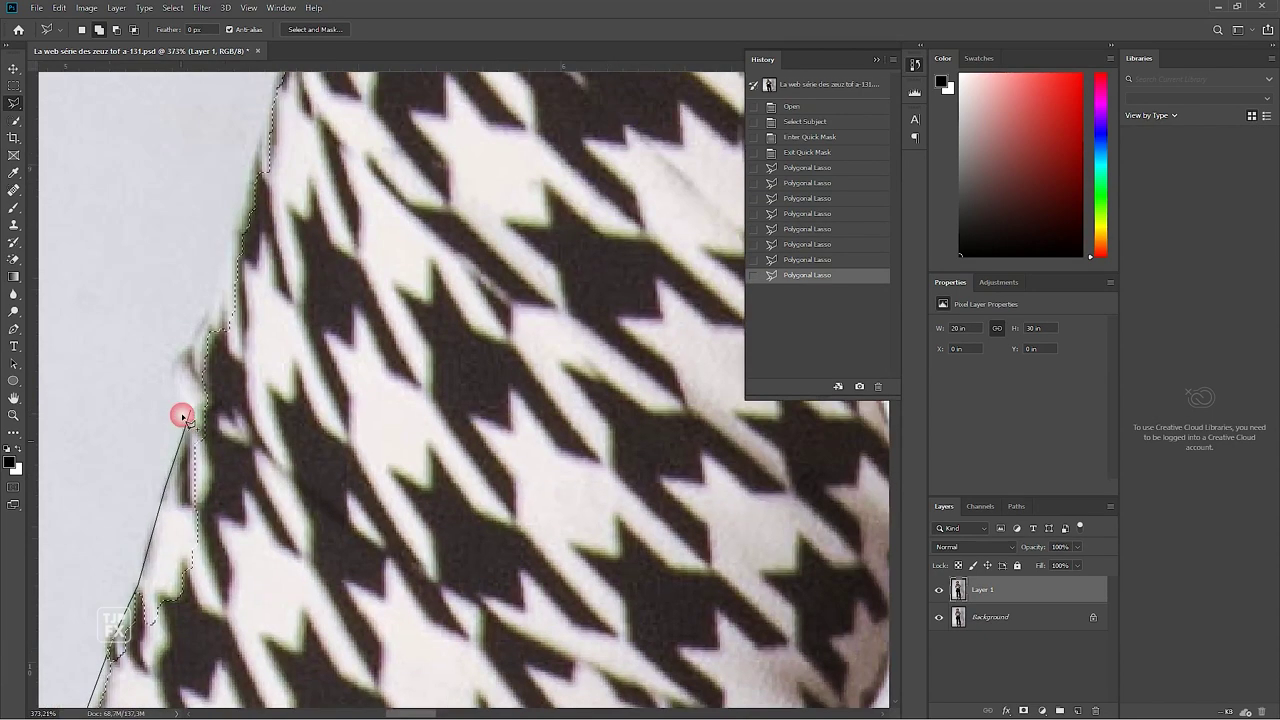
pyautogui.click(181, 351)
pyautogui.click(213, 313)
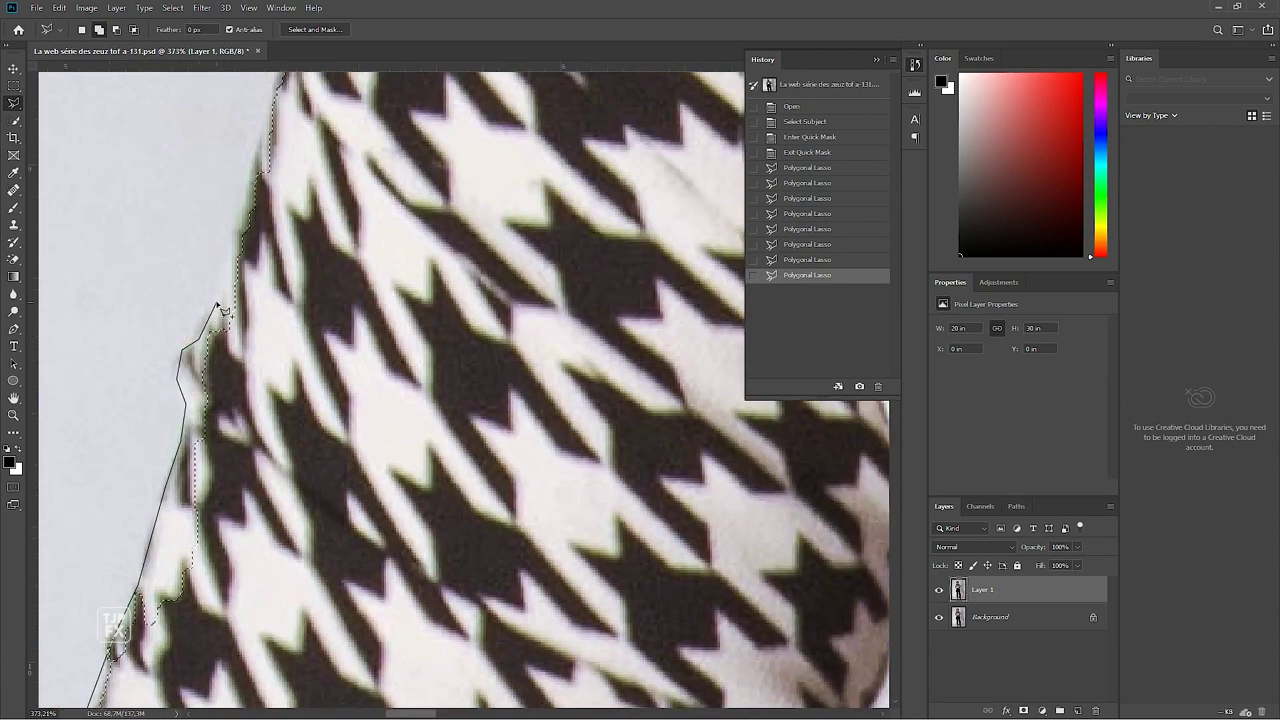
pyautogui.scroll(3, 212, 320)
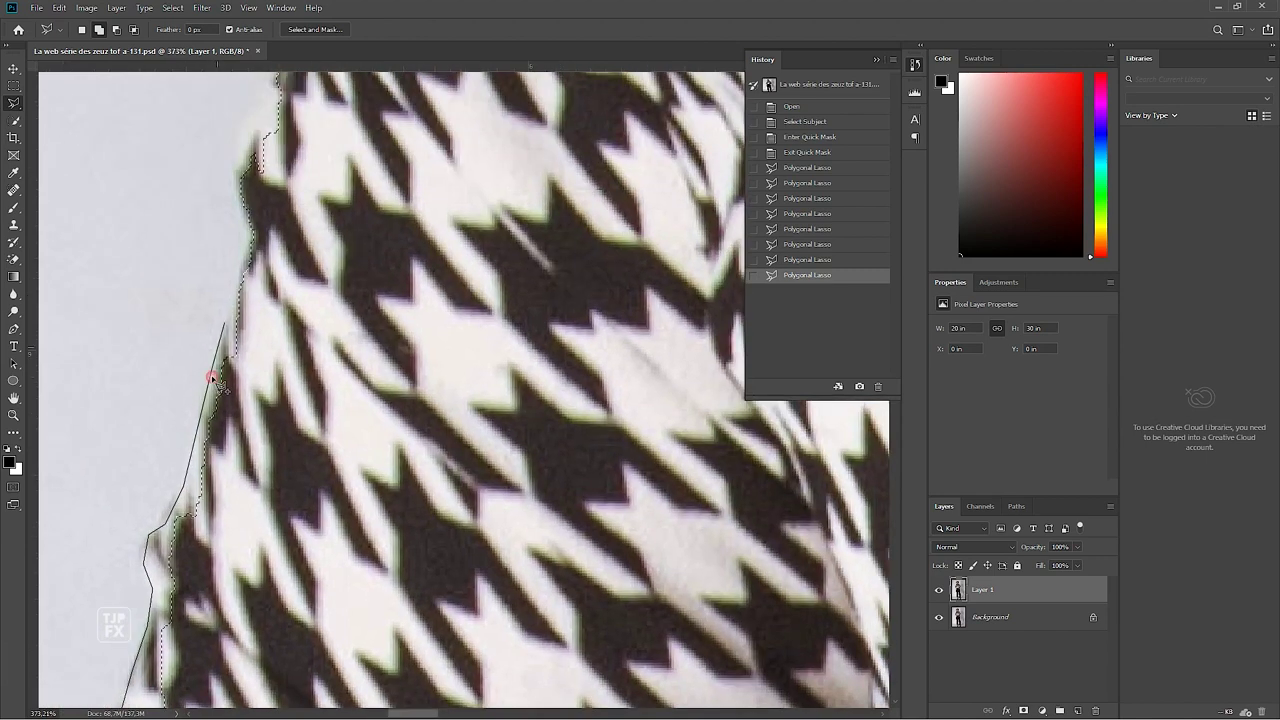
pyautogui.scroll(3, 257, 237)
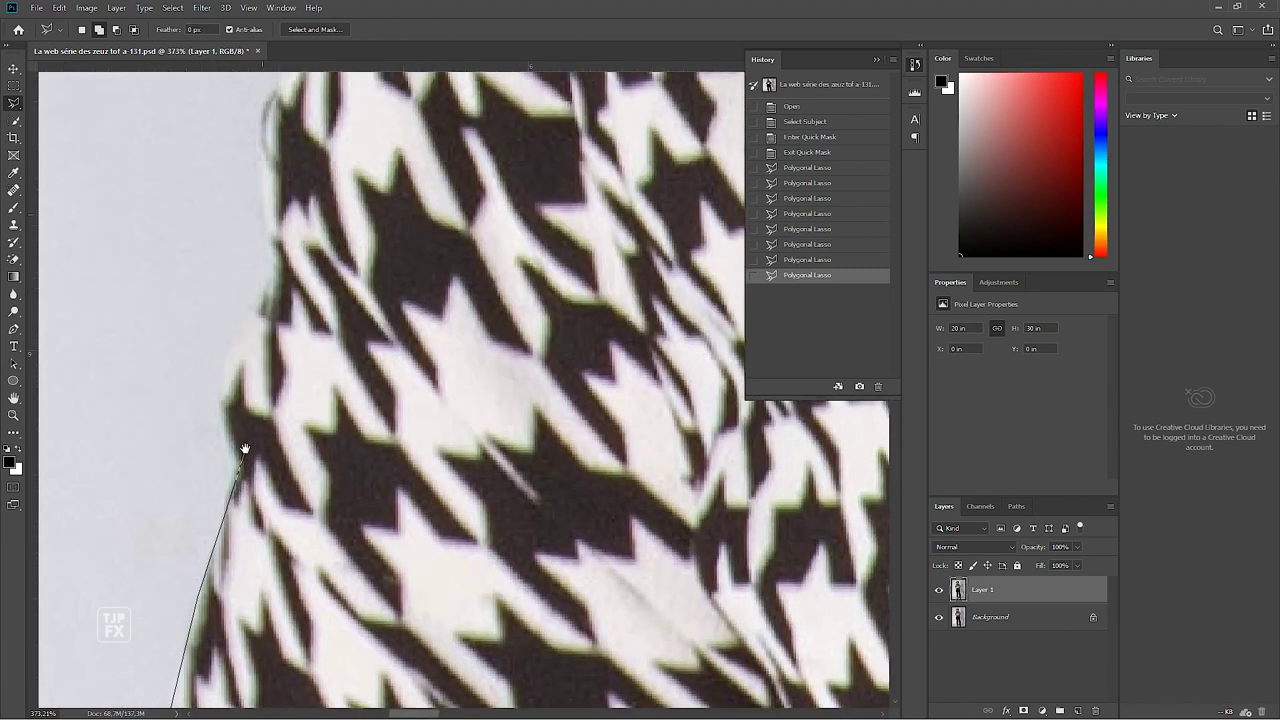
pyautogui.click(227, 433)
pyautogui.click(221, 396)
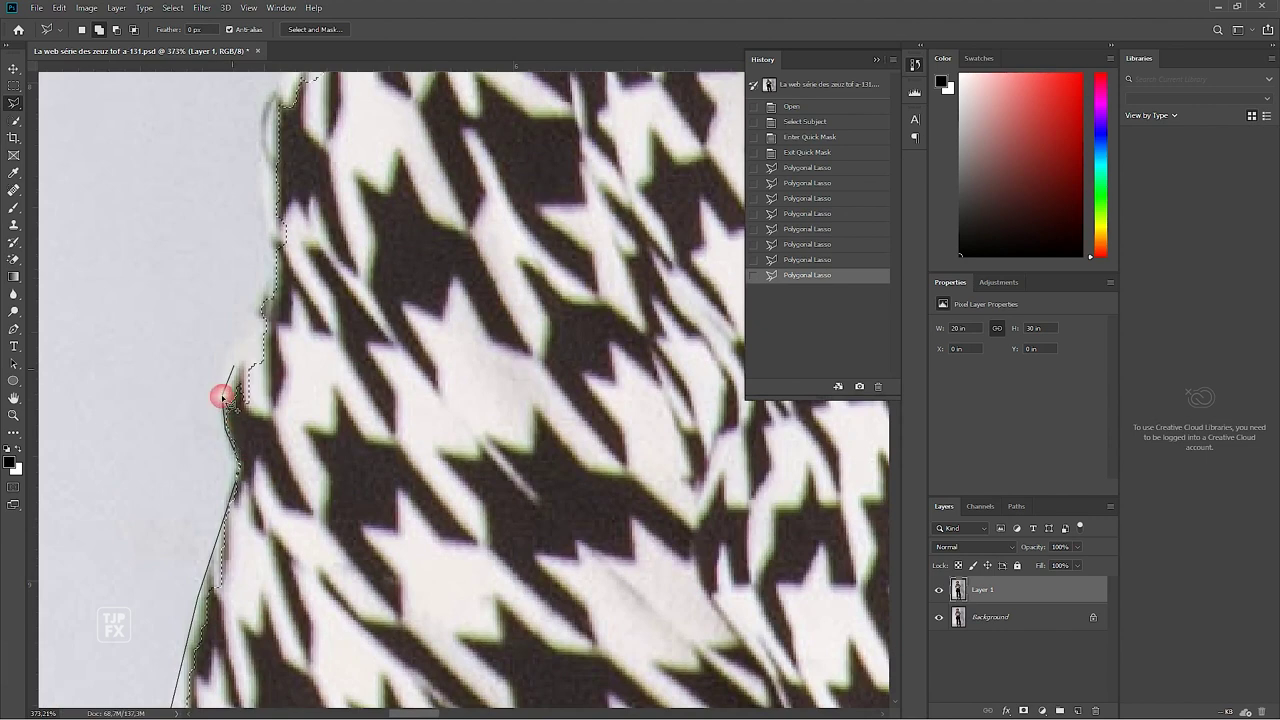
pyautogui.click(261, 301)
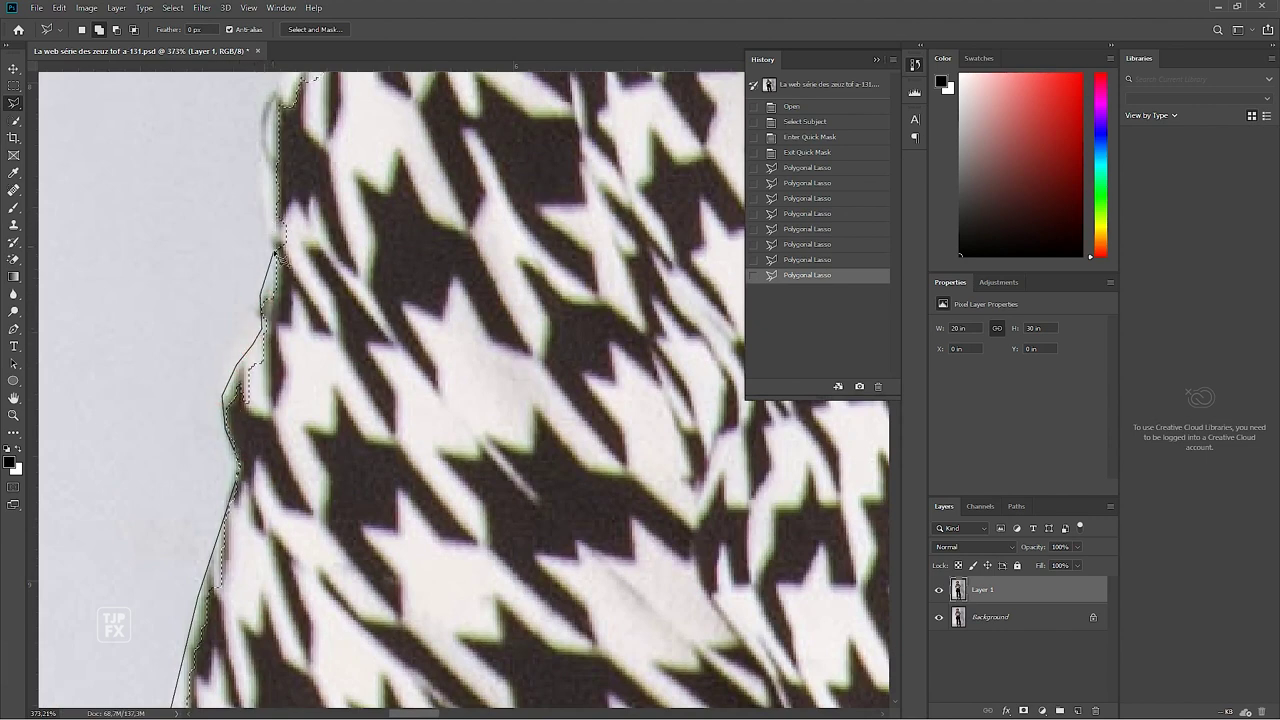
pyautogui.click(278, 250)
# Step: Continue the outline up to the shoulder top and close it along the jacket edge
pyautogui.moveTo(278, 250); pyautogui.dragTo(265, 378)
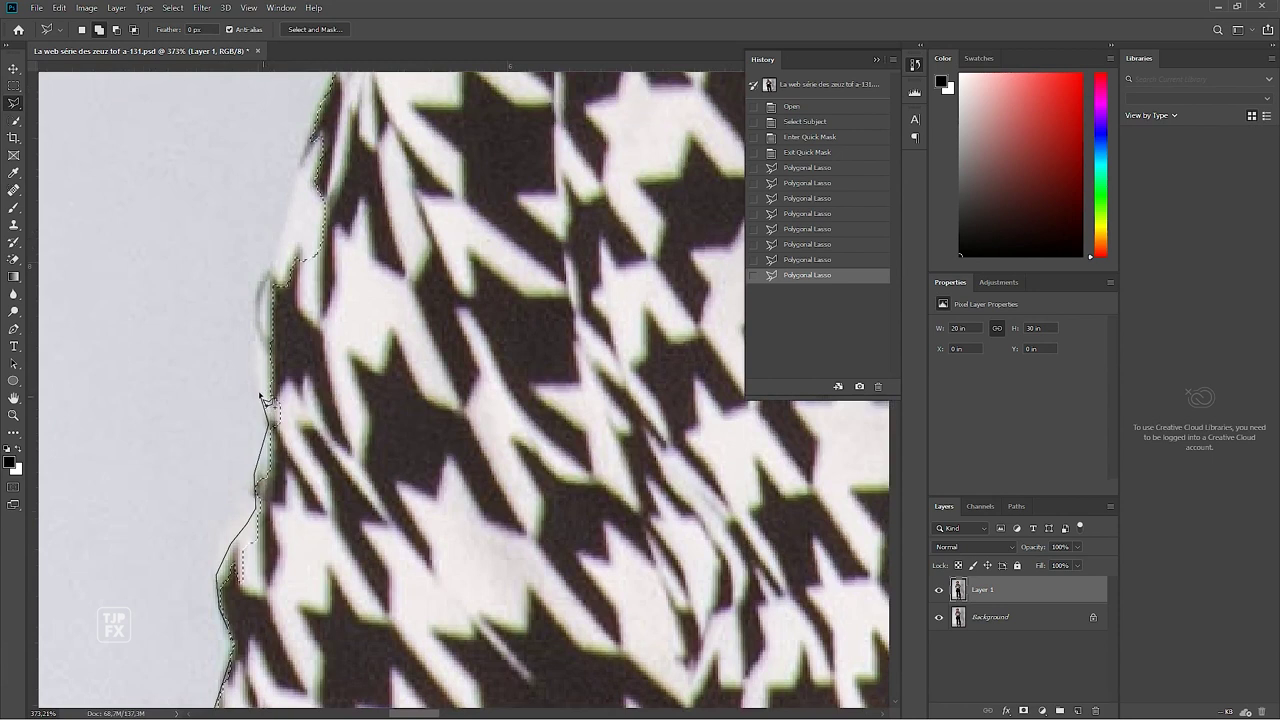
pyautogui.moveTo(265, 272); pyautogui.dragTo(232, 338)
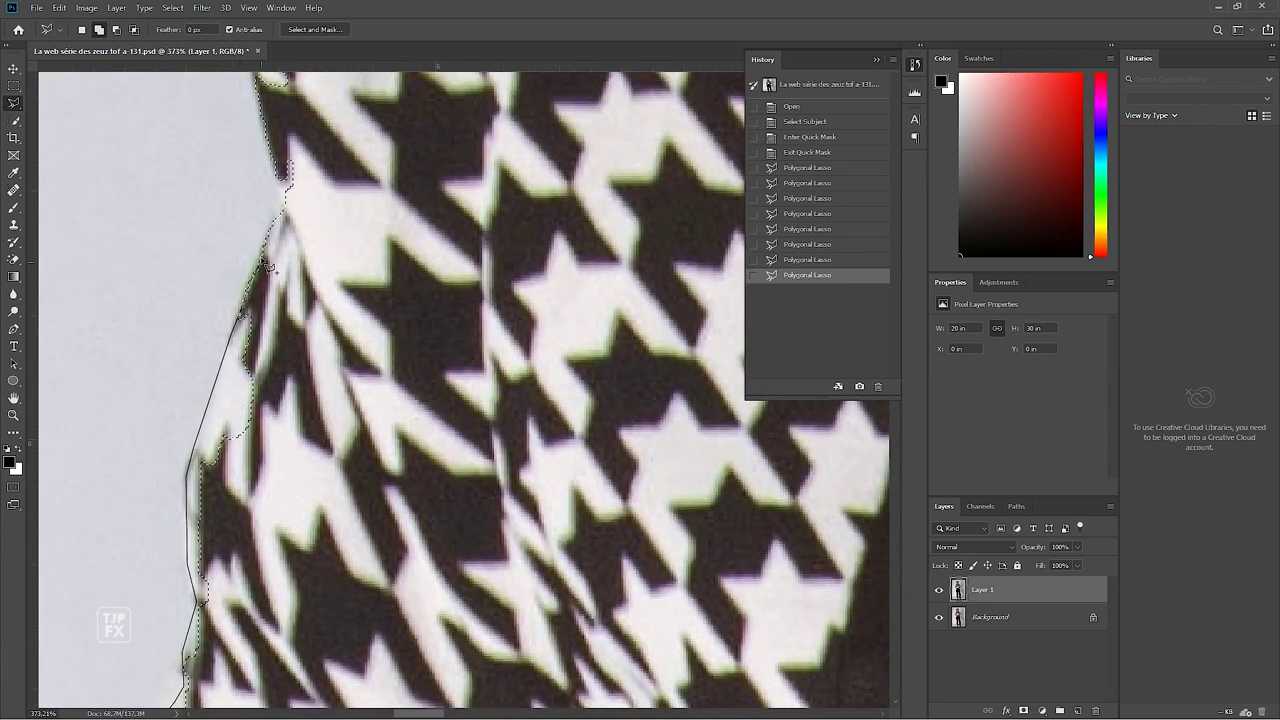
pyautogui.click(285, 183)
pyautogui.moveTo(285, 183); pyautogui.dragTo(275, 460)
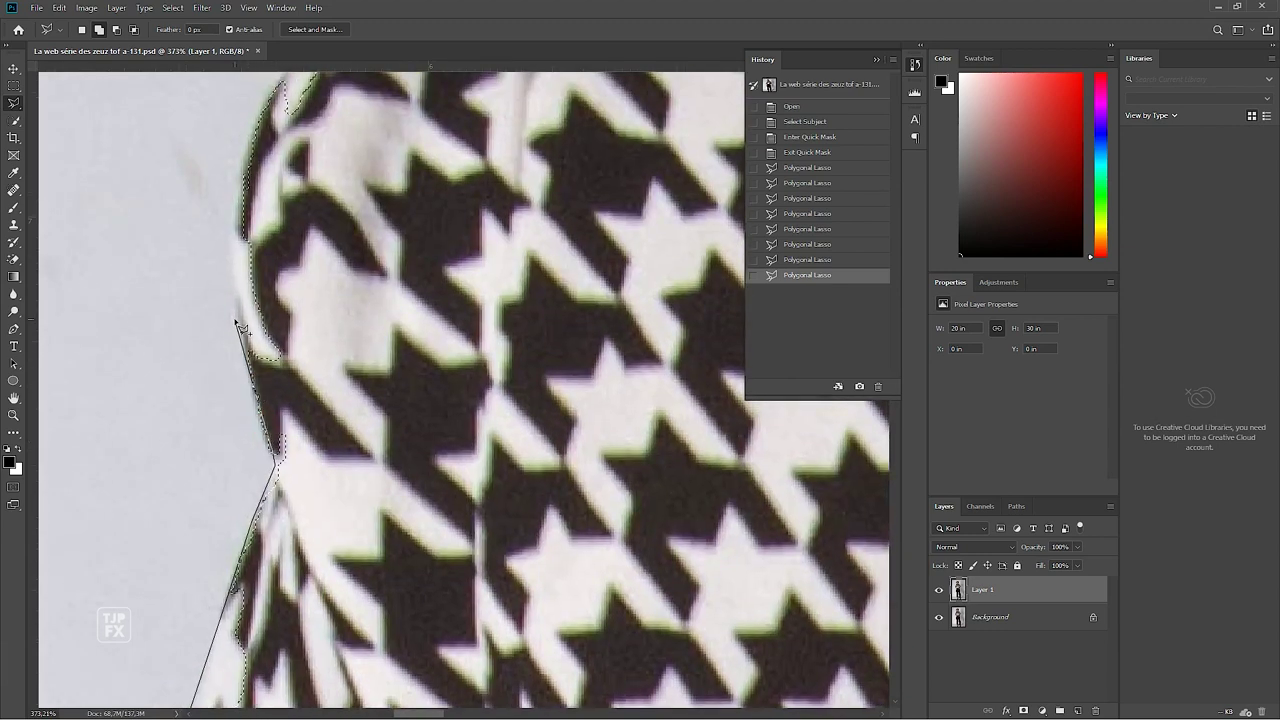
pyautogui.moveTo(242, 228); pyautogui.dragTo(215, 448)
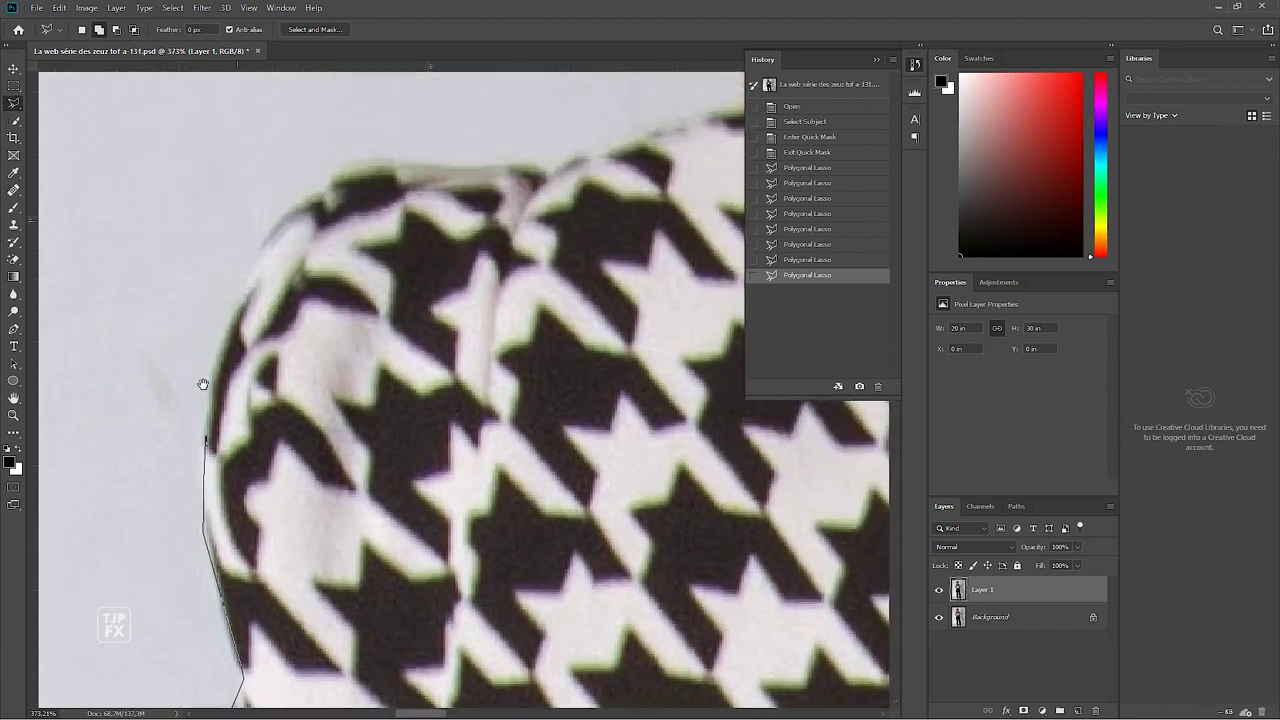
pyautogui.click(270, 231)
pyautogui.click(306, 200)
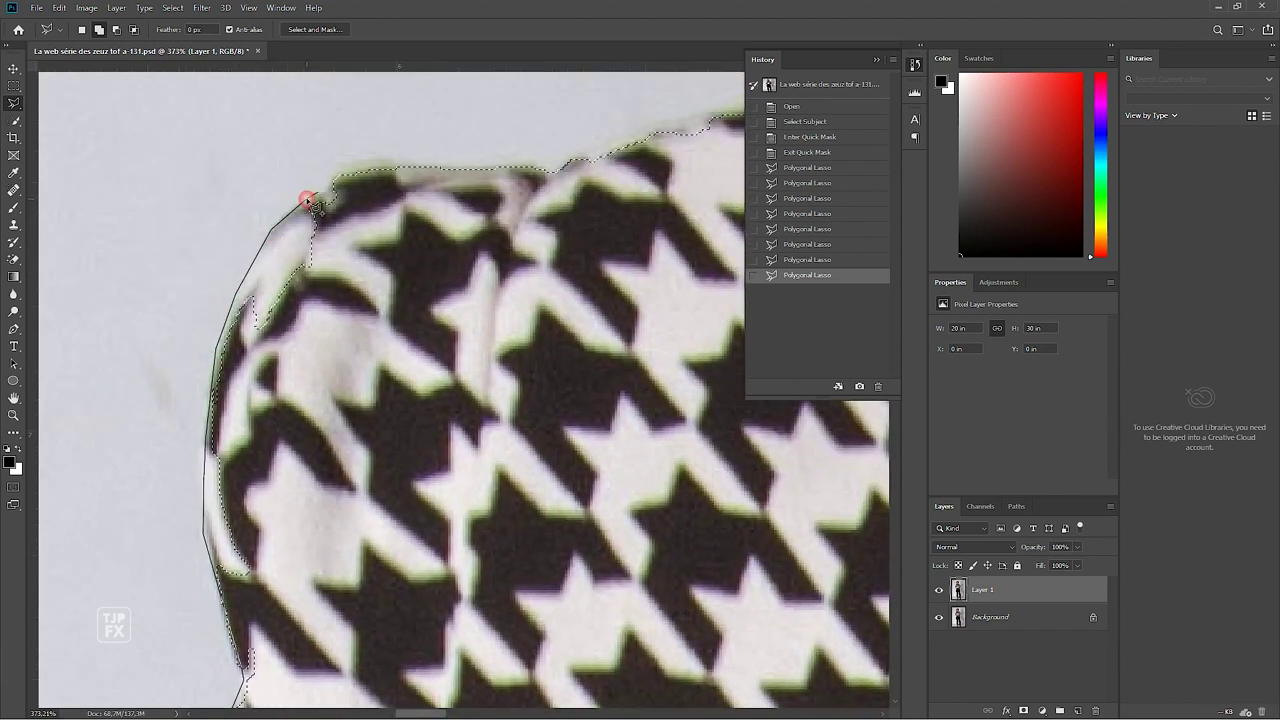
pyautogui.moveTo(447, 330); pyautogui.dragTo(340, 160)
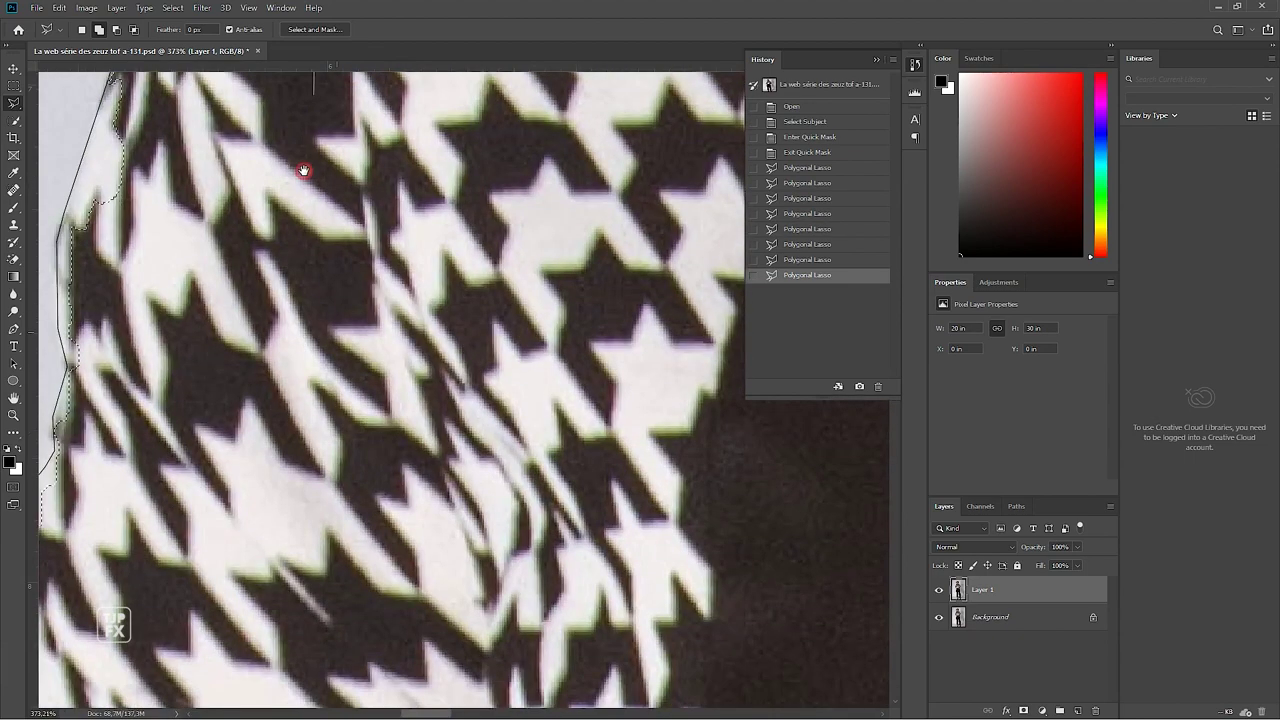
pyautogui.moveTo(342, 338); pyautogui.dragTo(523, 171)
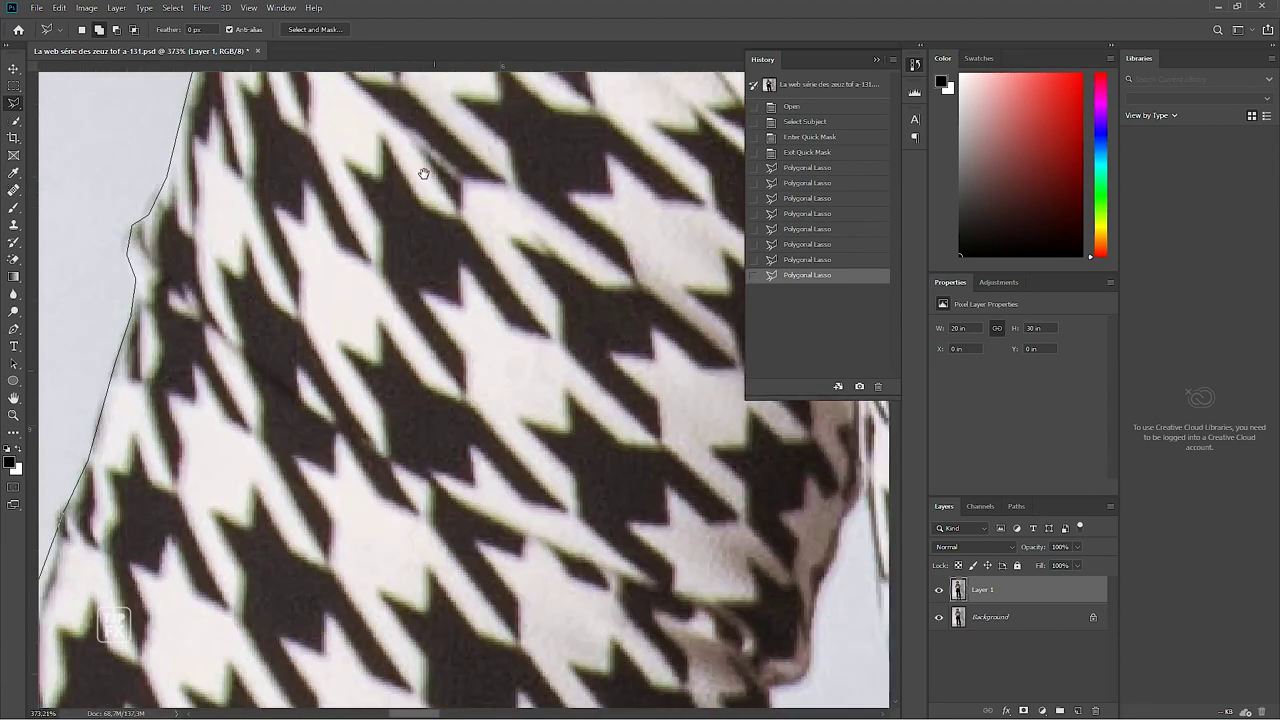
pyautogui.moveTo(424, 174)
pyautogui.mouseDown()
pyautogui.moveTo(509, 91)
pyautogui.moveTo(306, 134)
pyautogui.mouseUp()
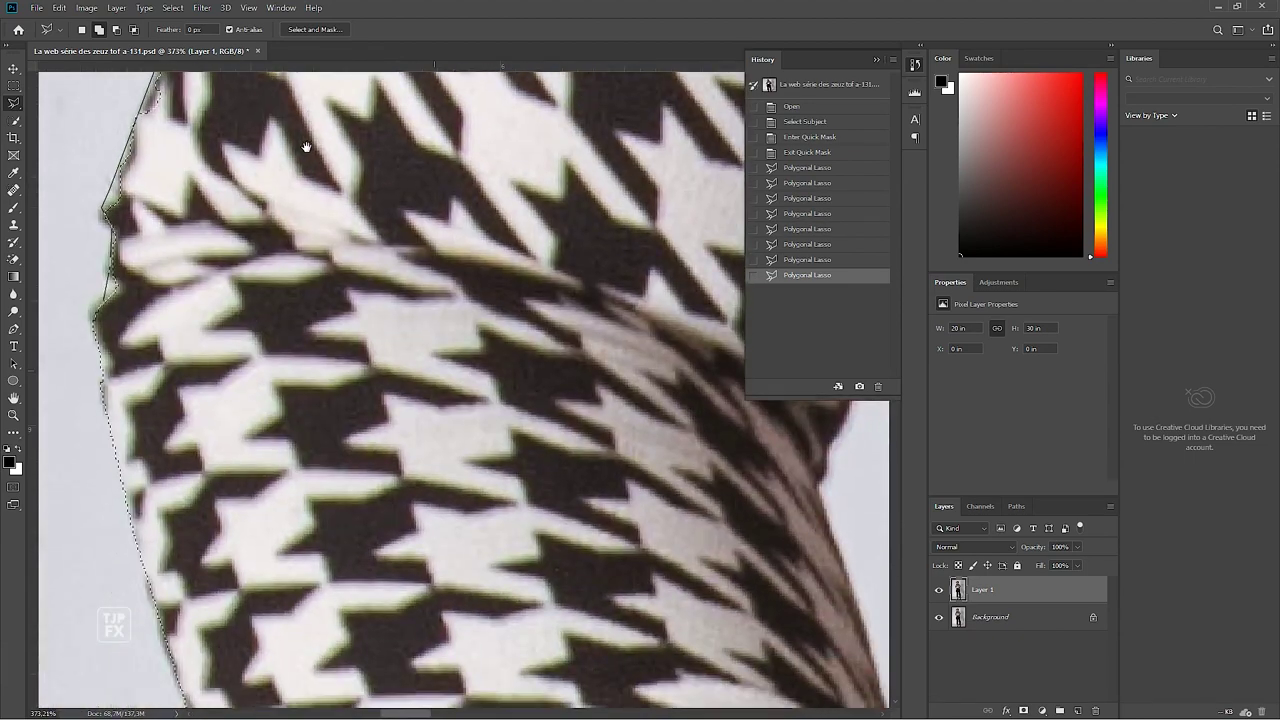
pyautogui.click(96, 325)
# Step: Zoom into the collar and close a small lasso shape along its left edge
pyautogui.scroll(-2, 91, 323)
pyautogui.scroll(-3, 150, 315)
pyautogui.scroll(-2, 223, 306)
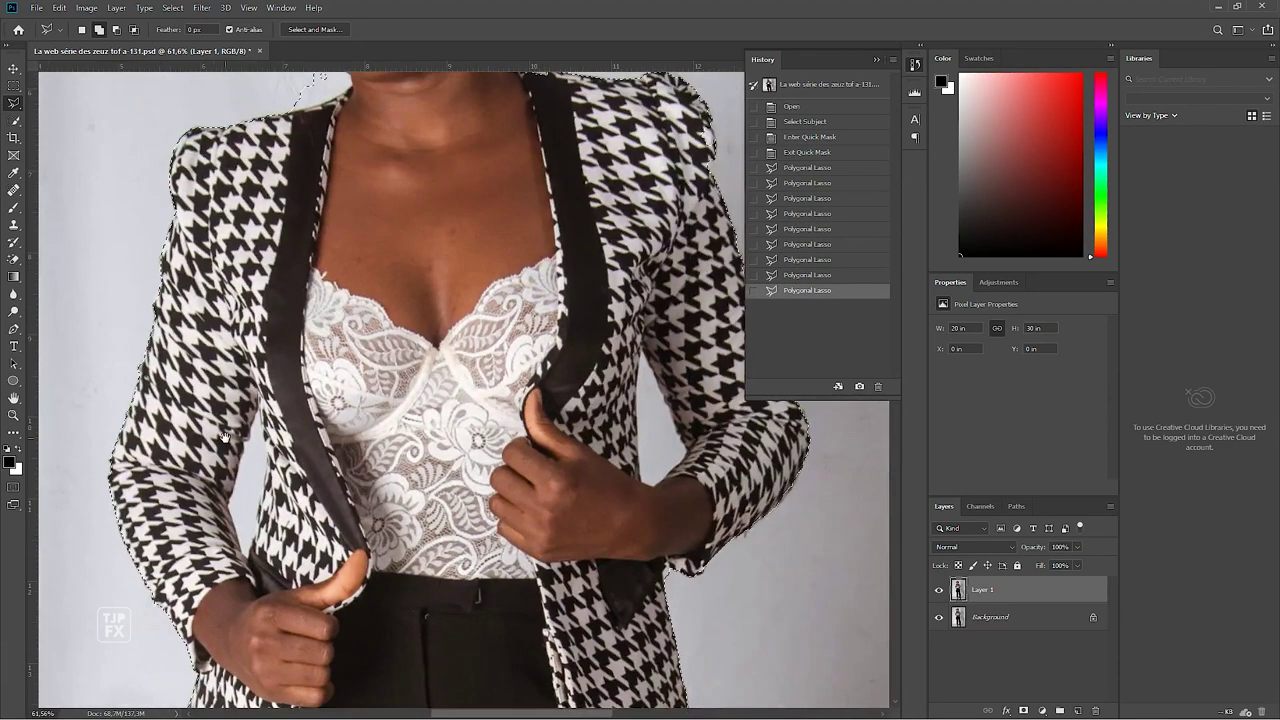
pyautogui.scroll(3, 225, 437)
pyautogui.scroll(3, 300, 380)
pyautogui.scroll(2, 380, 330)
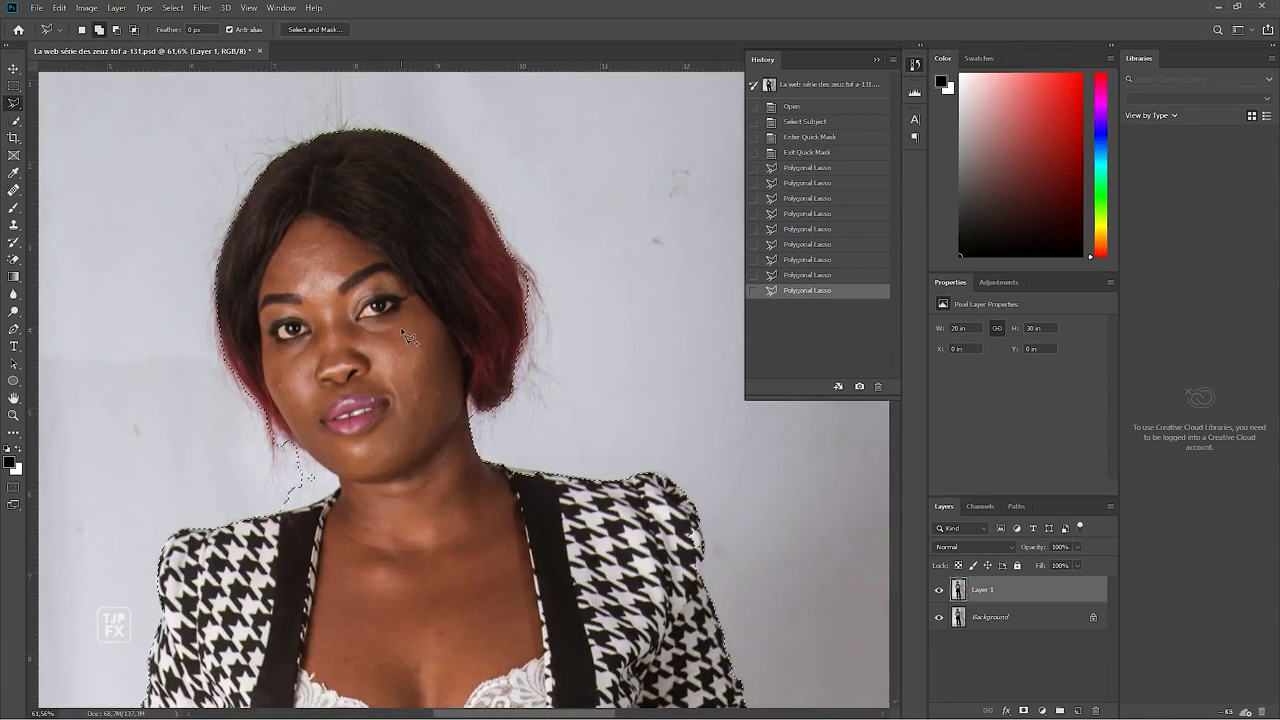
pyautogui.scroll(-2, 405, 340)
pyautogui.scroll(-2, 390, 300)
pyautogui.scroll(4, 364, 389)
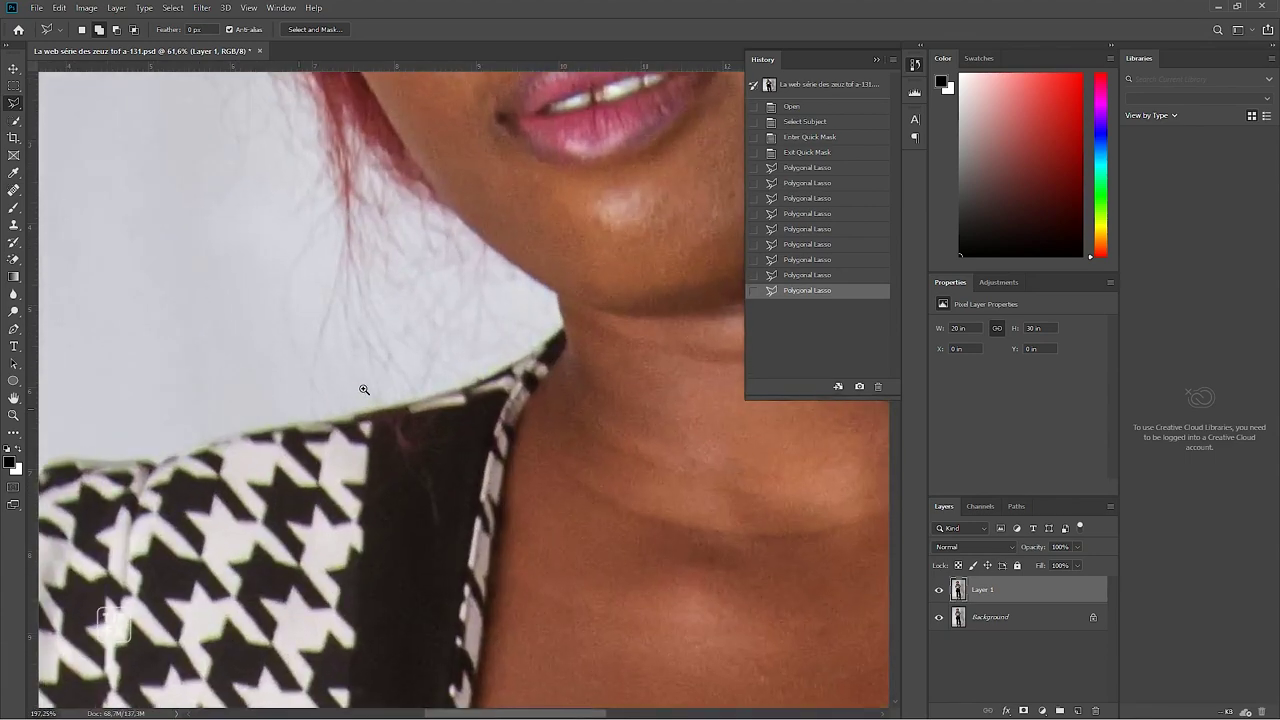
pyautogui.moveTo(364, 389); pyautogui.dragTo(452, 228)
pyautogui.scroll(2, 203, 378)
pyautogui.scroll(2, 266, 302)
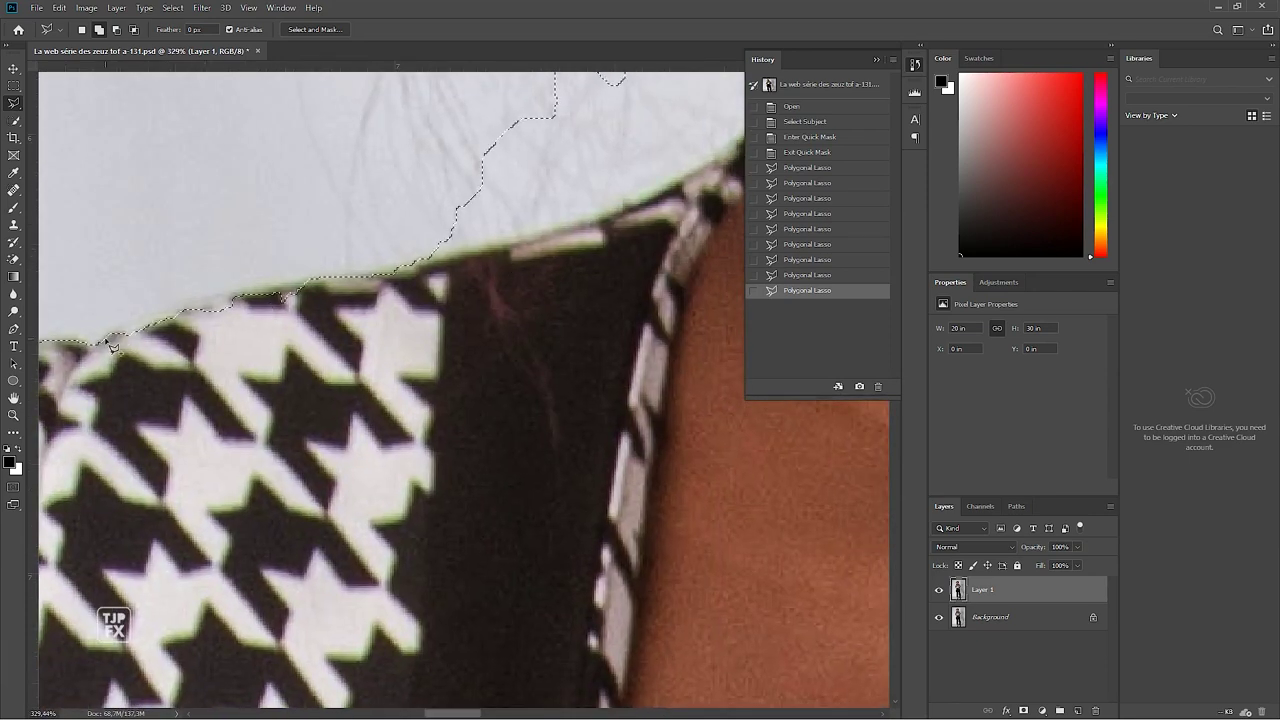
pyautogui.click(102, 337)
pyautogui.click(172, 445)
pyautogui.click(120, 386)
# Step: Start a new lasso outline following the collar up toward the neck
pyautogui.moveTo(334, 328); pyautogui.dragTo(269, 428)
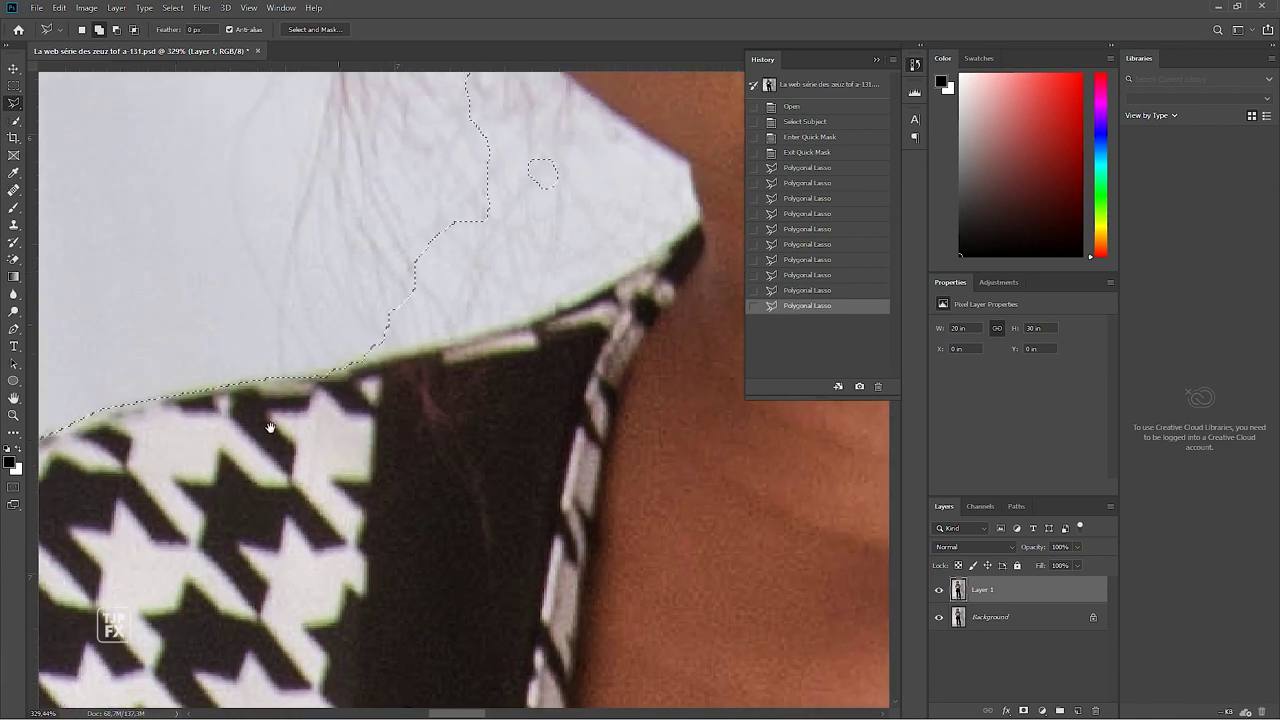
pyautogui.moveTo(383, 365); pyautogui.dragTo(358, 413)
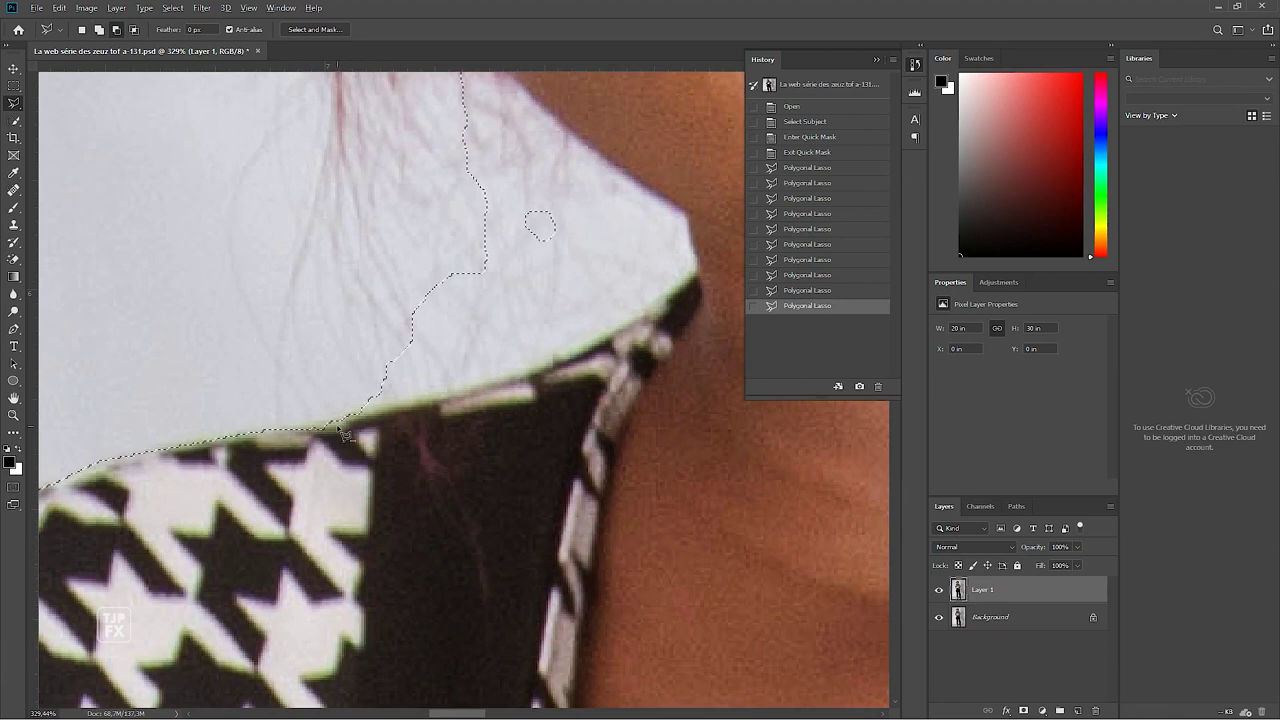
pyautogui.click(432, 410)
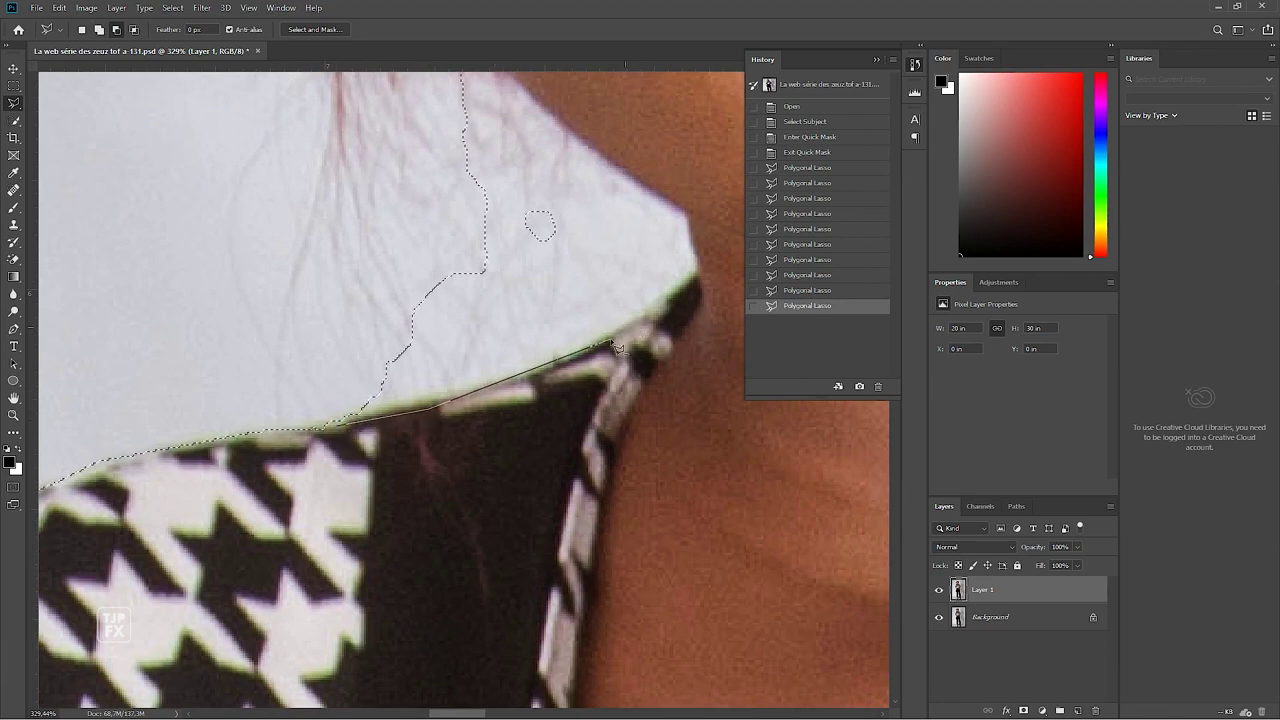
pyautogui.click(669, 305)
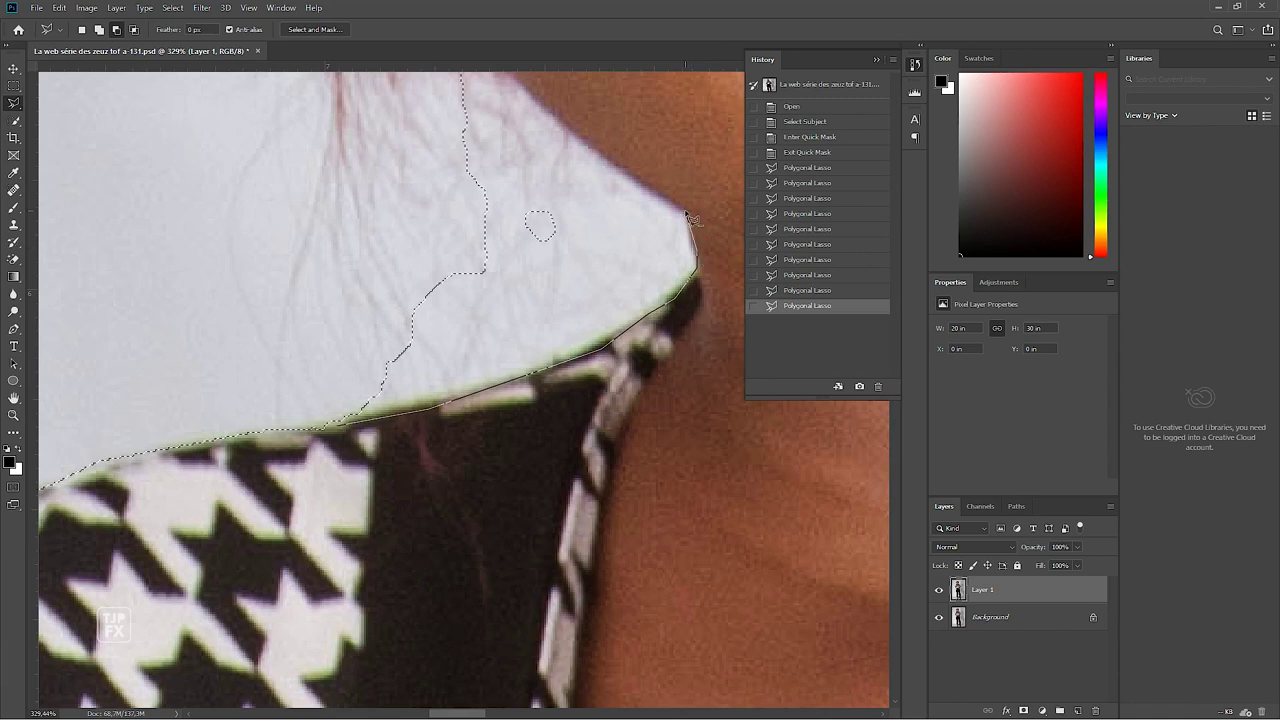
pyautogui.moveTo(640, 188); pyautogui.dragTo(704, 361)
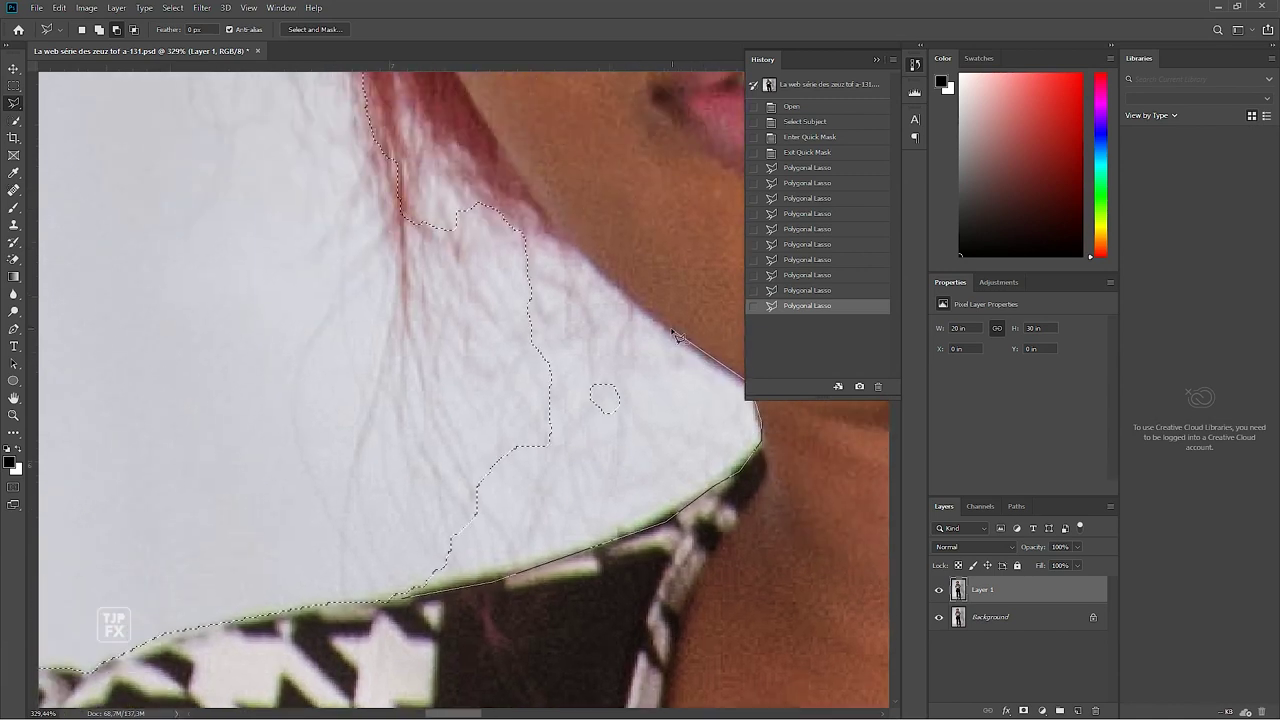
# Step: Finish the neck lasso outline and close it to update the selection
pyautogui.click(580, 250)
pyautogui.click(472, 248)
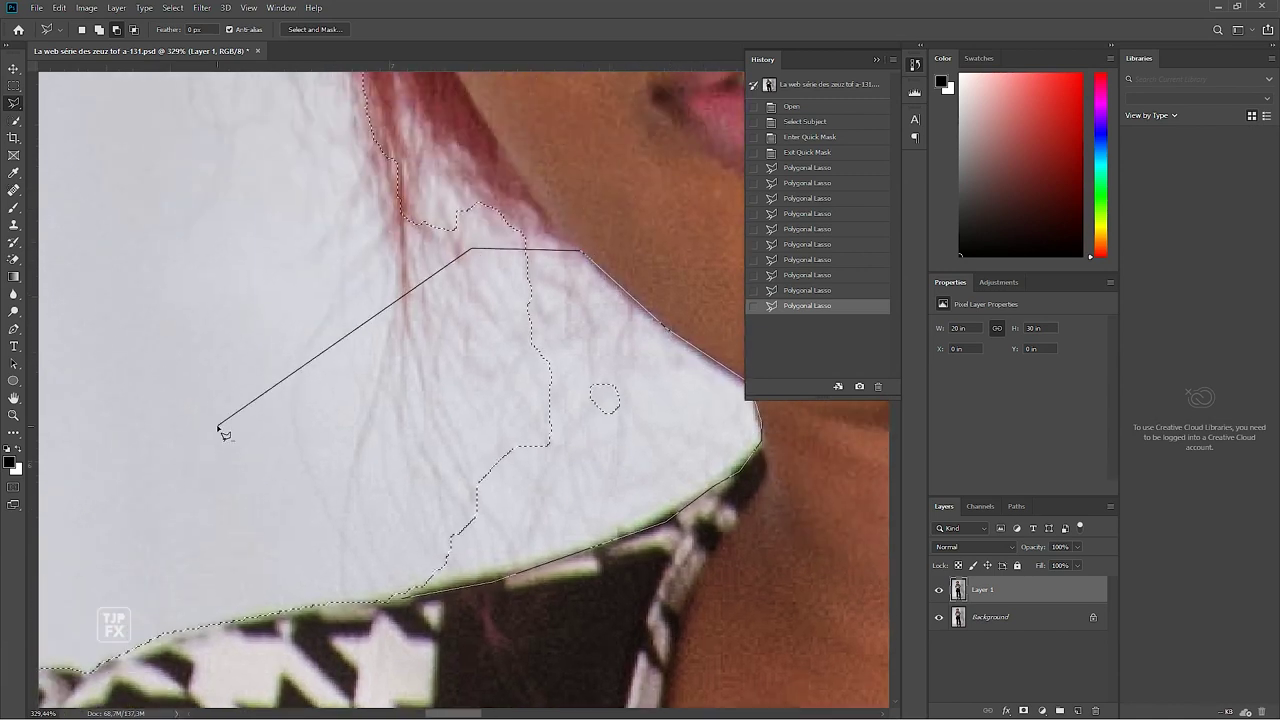
pyautogui.click(218, 428)
pyautogui.doubleClick(278, 494)
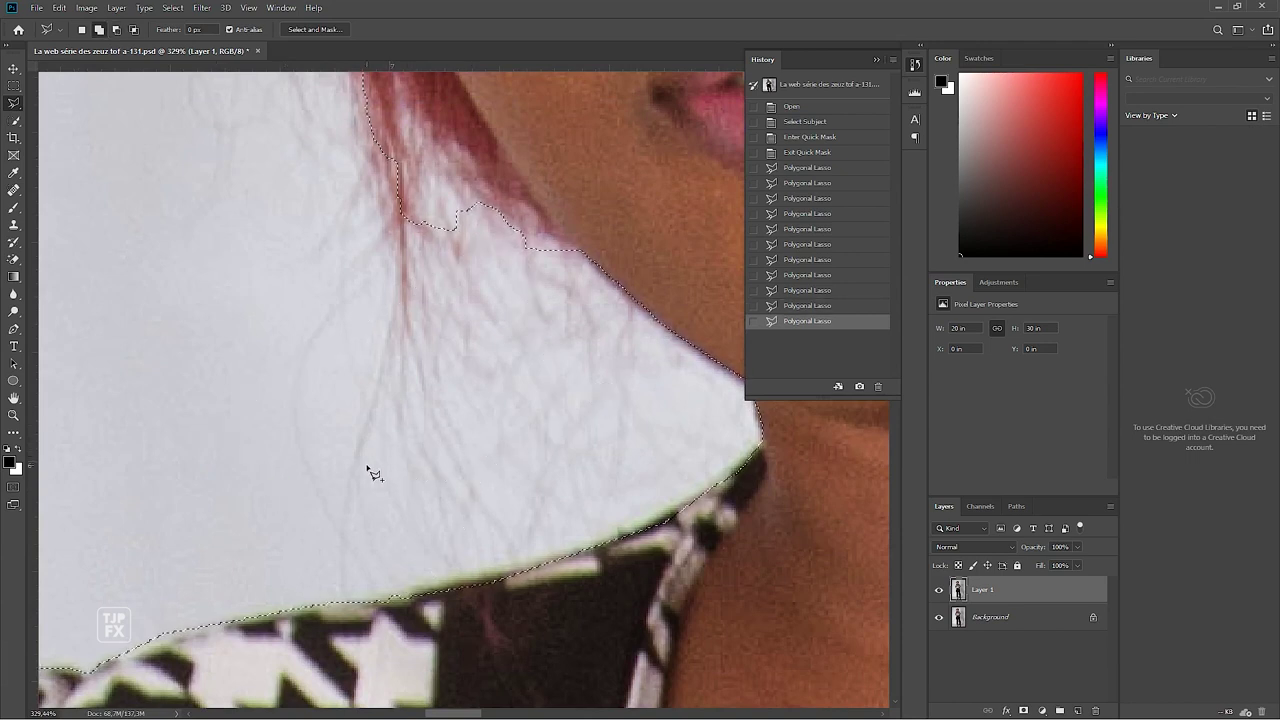
# Step: Start a loose lasso outline from the neck up the left side of the hair
pyautogui.click(652, 303)
pyautogui.click(572, 400)
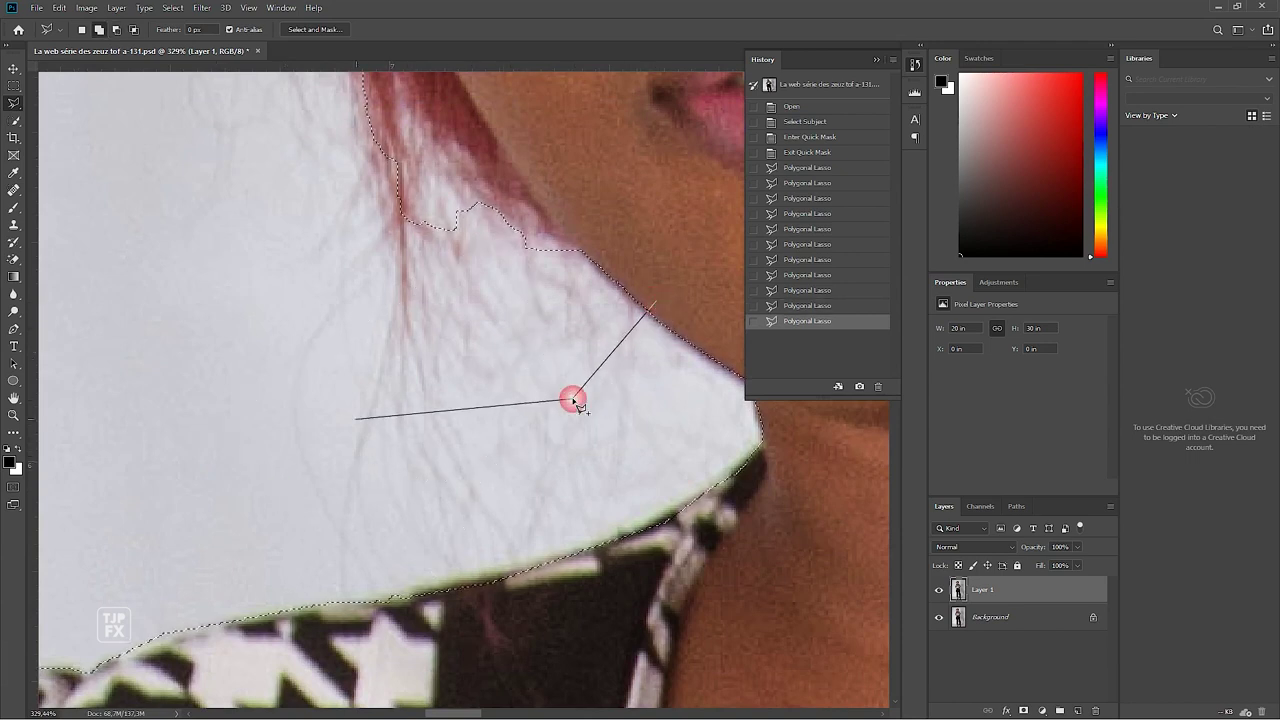
pyautogui.click(350, 412)
pyautogui.click(310, 328)
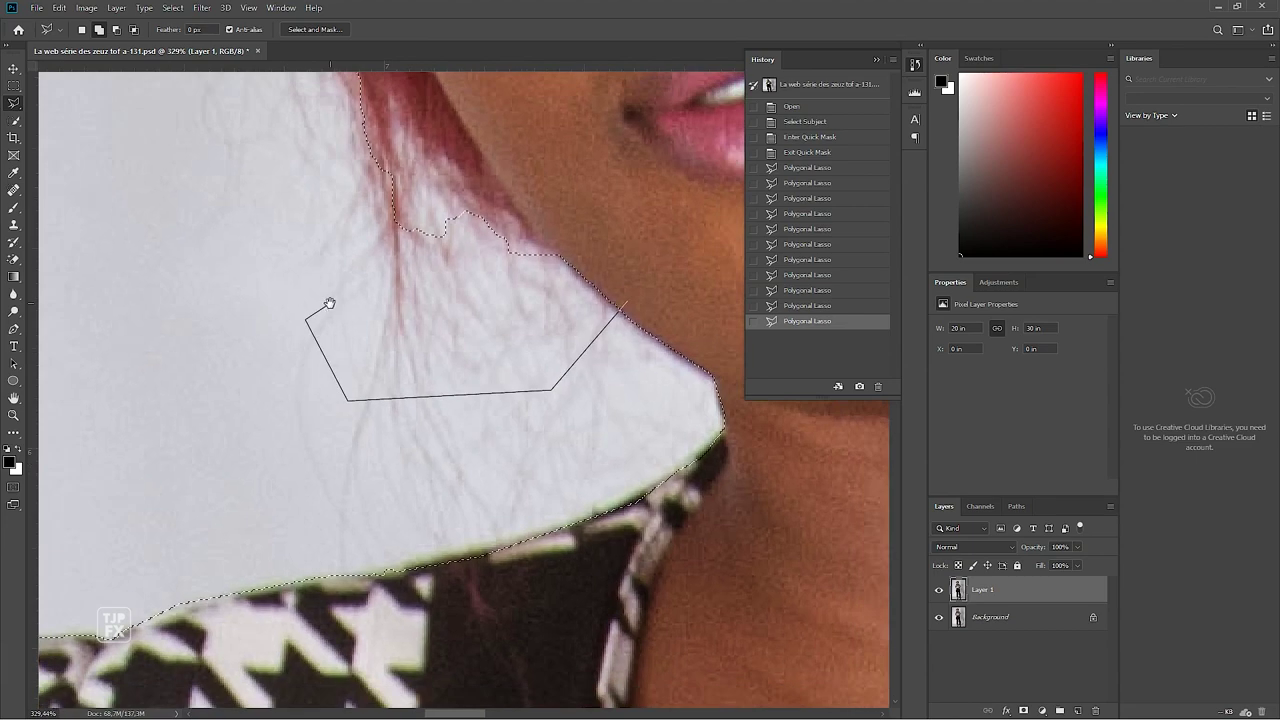
pyautogui.moveTo(329, 303); pyautogui.dragTo(441, 570)
pyautogui.click(365, 485)
pyautogui.click(258, 228)
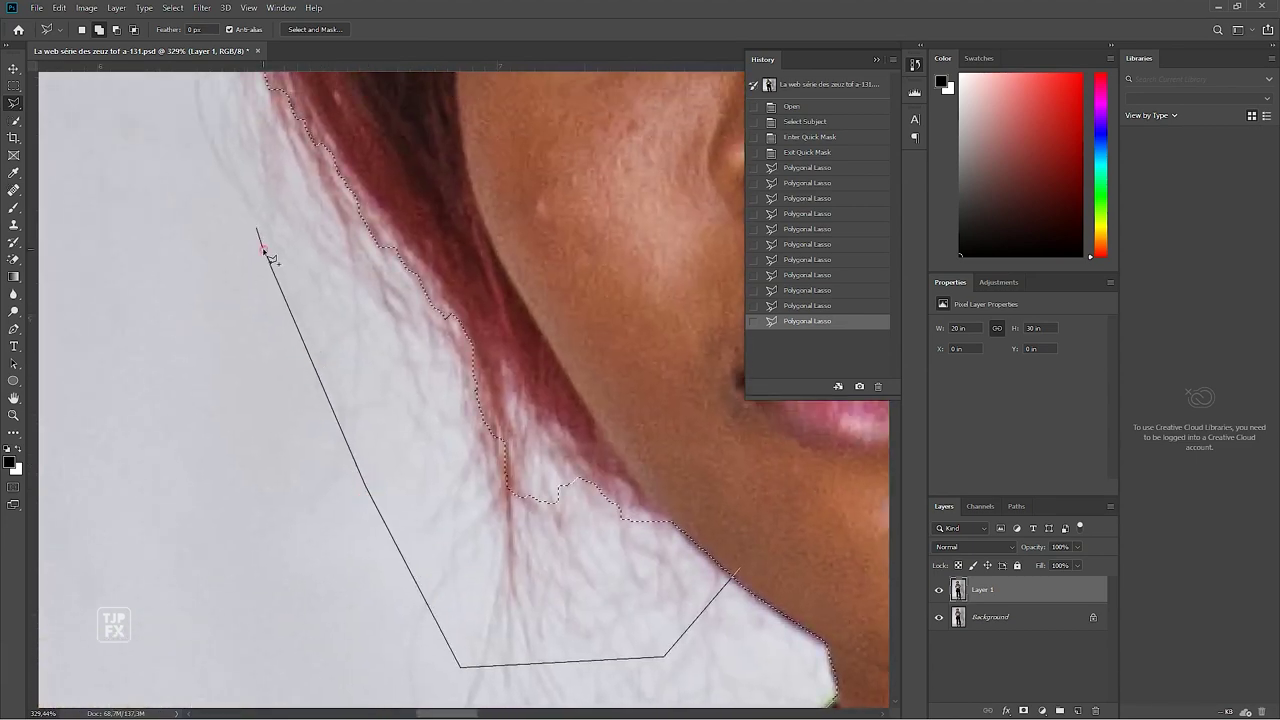
pyautogui.moveTo(265, 252); pyautogui.dragTo(363, 614)
pyautogui.click(337, 567)
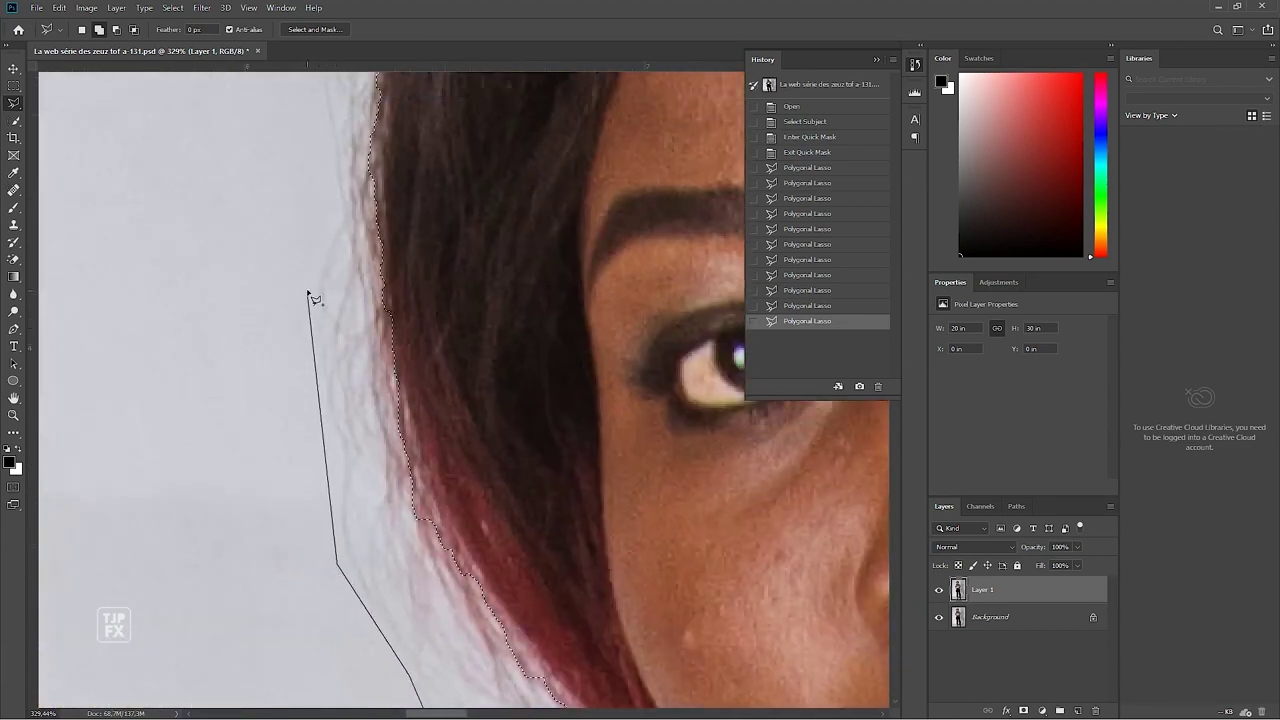
pyautogui.moveTo(293, 113); pyautogui.dragTo(300, 417)
pyautogui.click(297, 334)
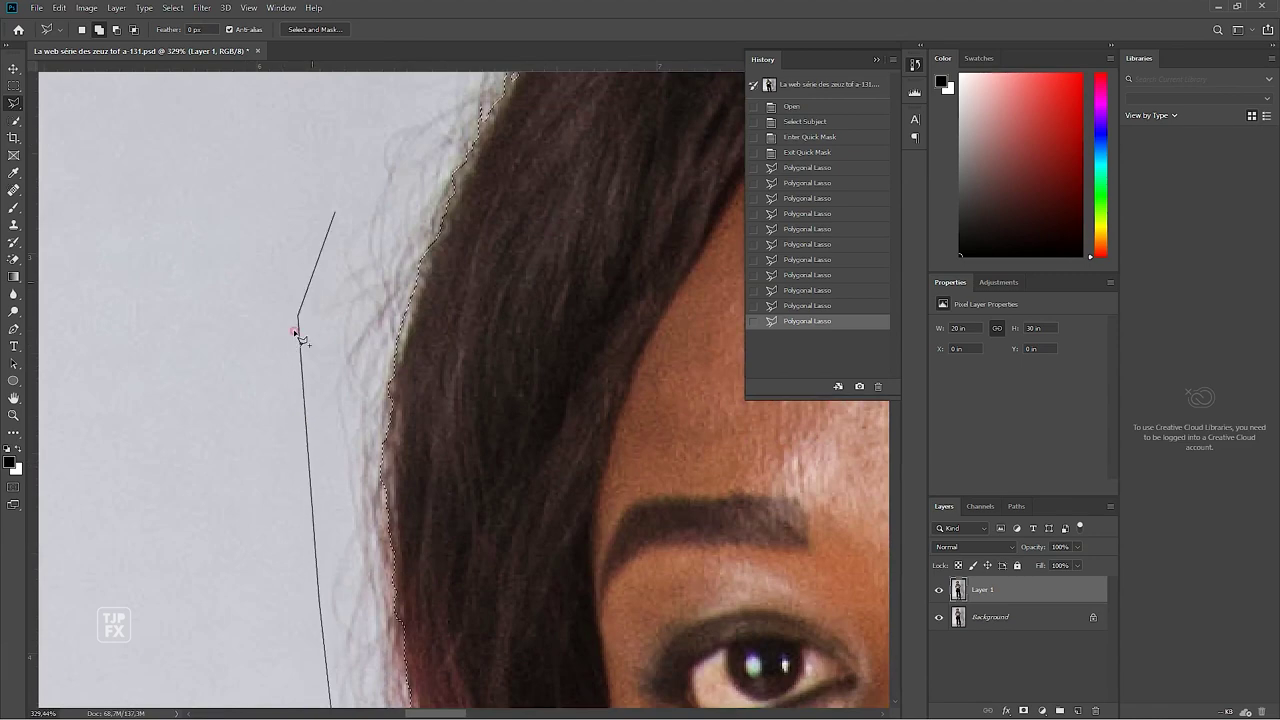
pyautogui.click(378, 122)
pyautogui.moveTo(378, 122); pyautogui.dragTo(229, 506)
pyautogui.click(270, 405)
pyautogui.click(293, 292)
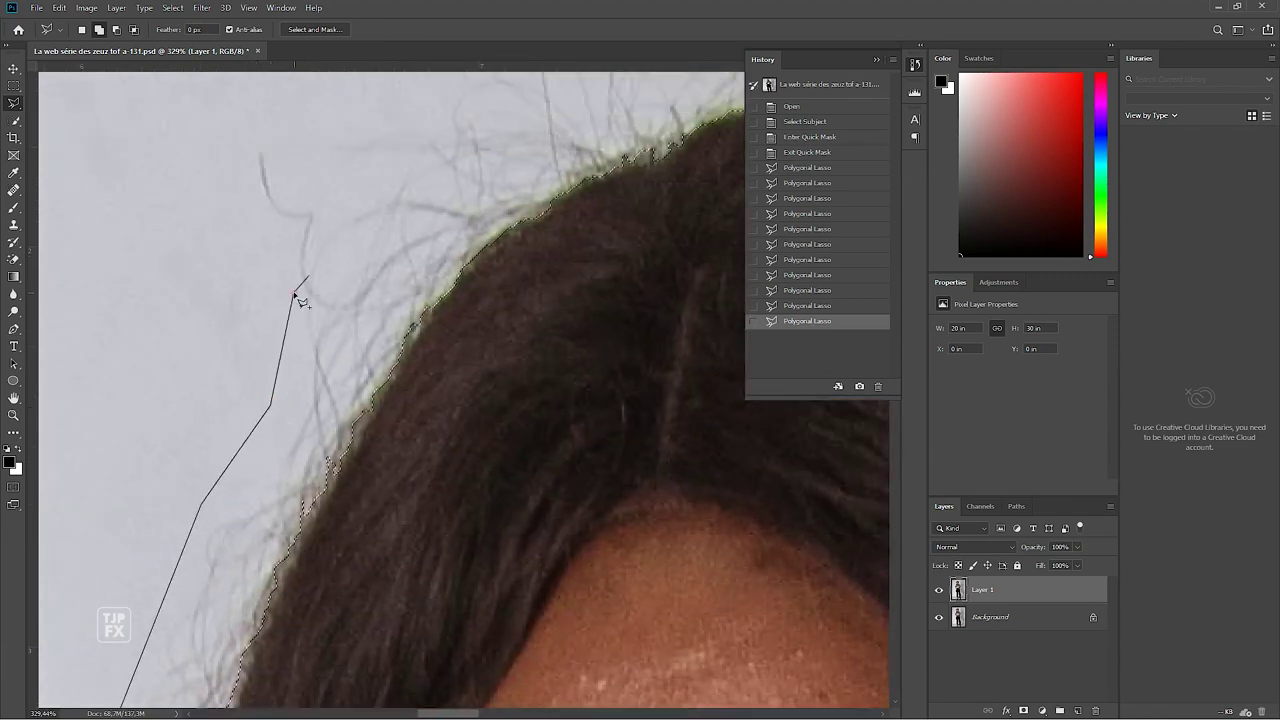
pyautogui.click(390, 213)
# Step: Extend the outline over the hair crown, past flyaways, and down the right side
pyautogui.moveTo(474, 131); pyautogui.dragTo(206, 517)
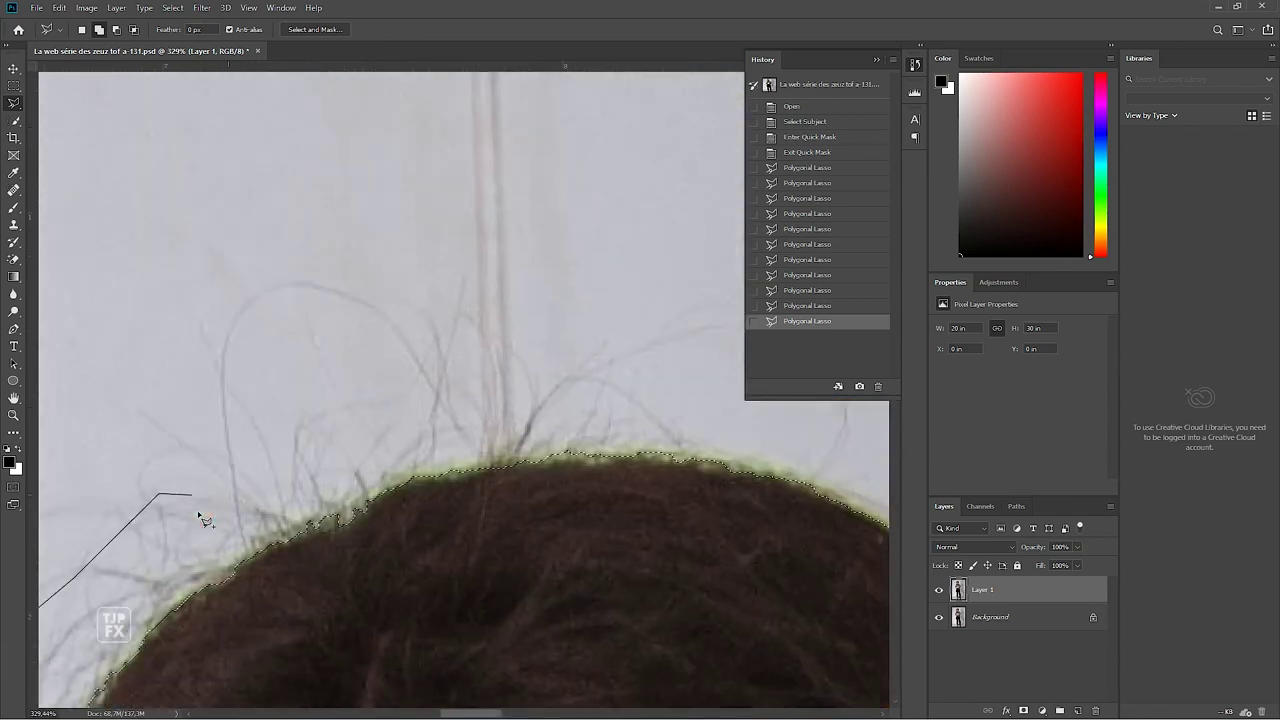
pyautogui.click(243, 427)
pyautogui.click(471, 371)
pyautogui.click(594, 371)
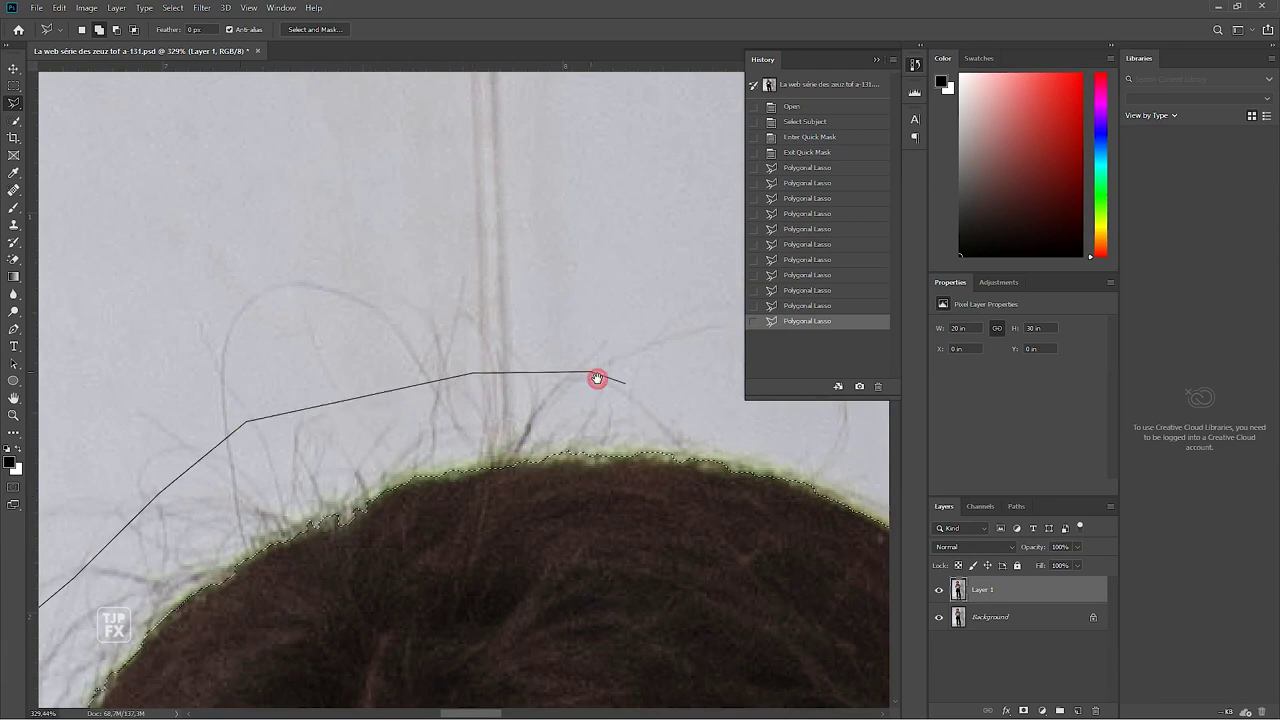
pyautogui.moveTo(640, 395); pyautogui.dragTo(175, 319)
pyautogui.click(356, 364)
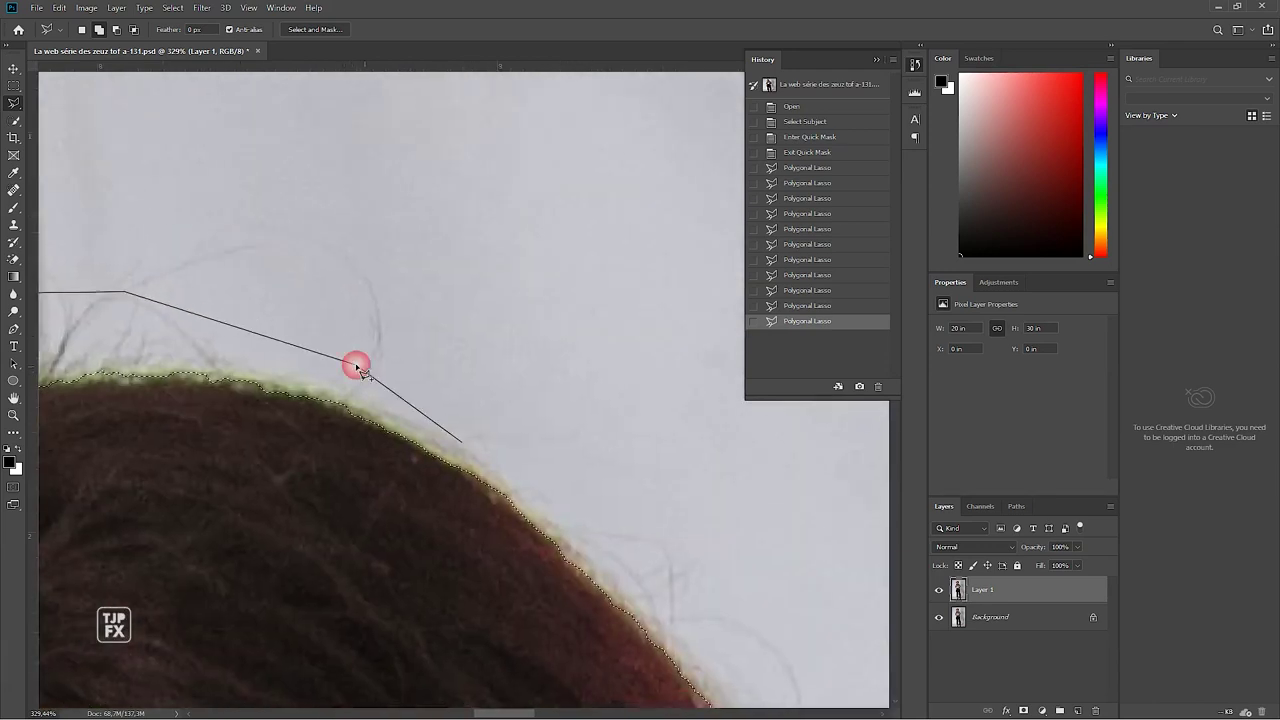
pyautogui.click(506, 466)
pyautogui.moveTo(506, 466); pyautogui.dragTo(451, 343)
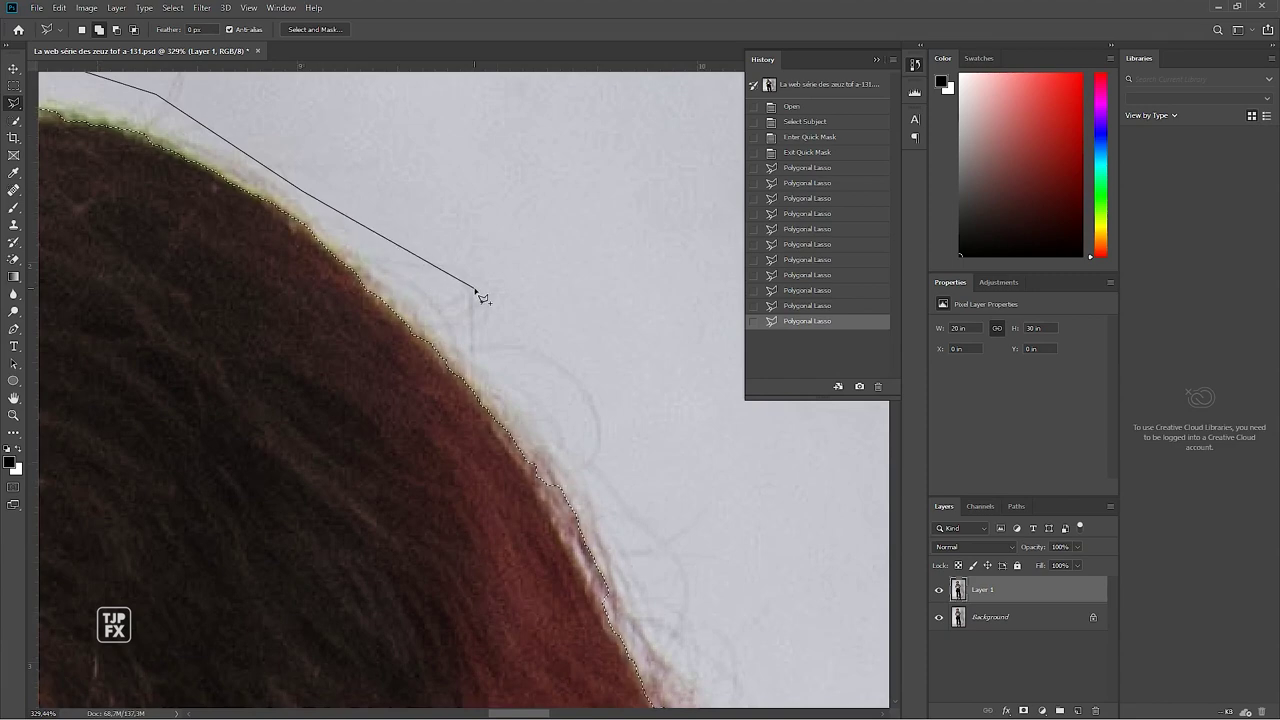
pyautogui.click(476, 290)
pyautogui.moveTo(674, 566); pyautogui.dragTo(466, 191)
pyautogui.click(533, 296)
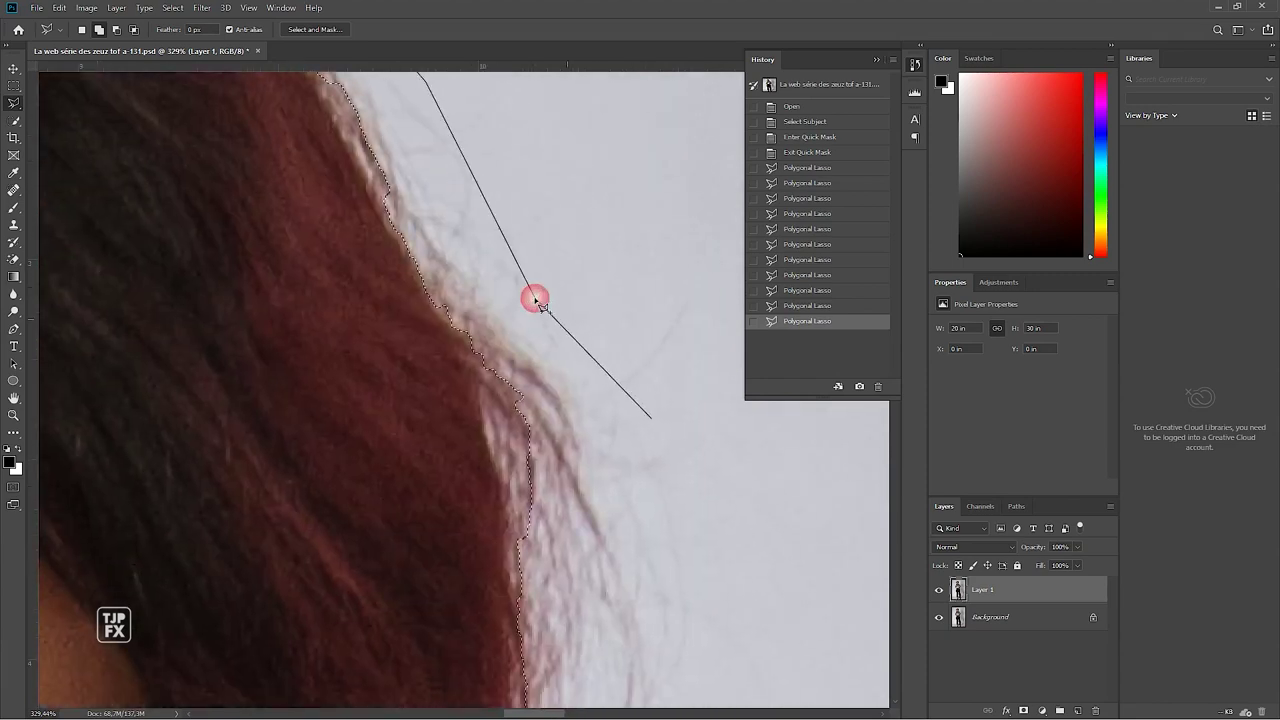
pyautogui.click(658, 440)
pyautogui.moveTo(658, 576); pyautogui.dragTo(569, 223)
pyautogui.click(591, 471)
pyautogui.moveTo(603, 323); pyautogui.dragTo(581, 74)
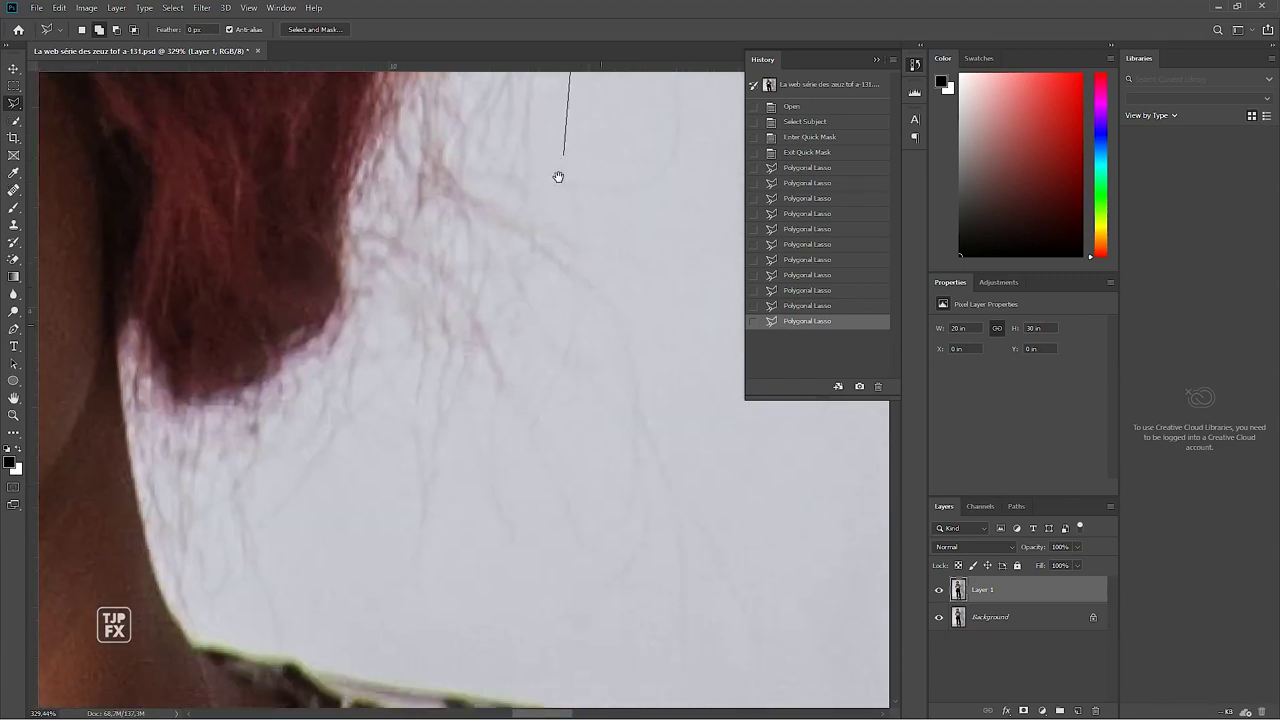
pyautogui.click(493, 331)
pyautogui.click(446, 451)
pyautogui.click(235, 484)
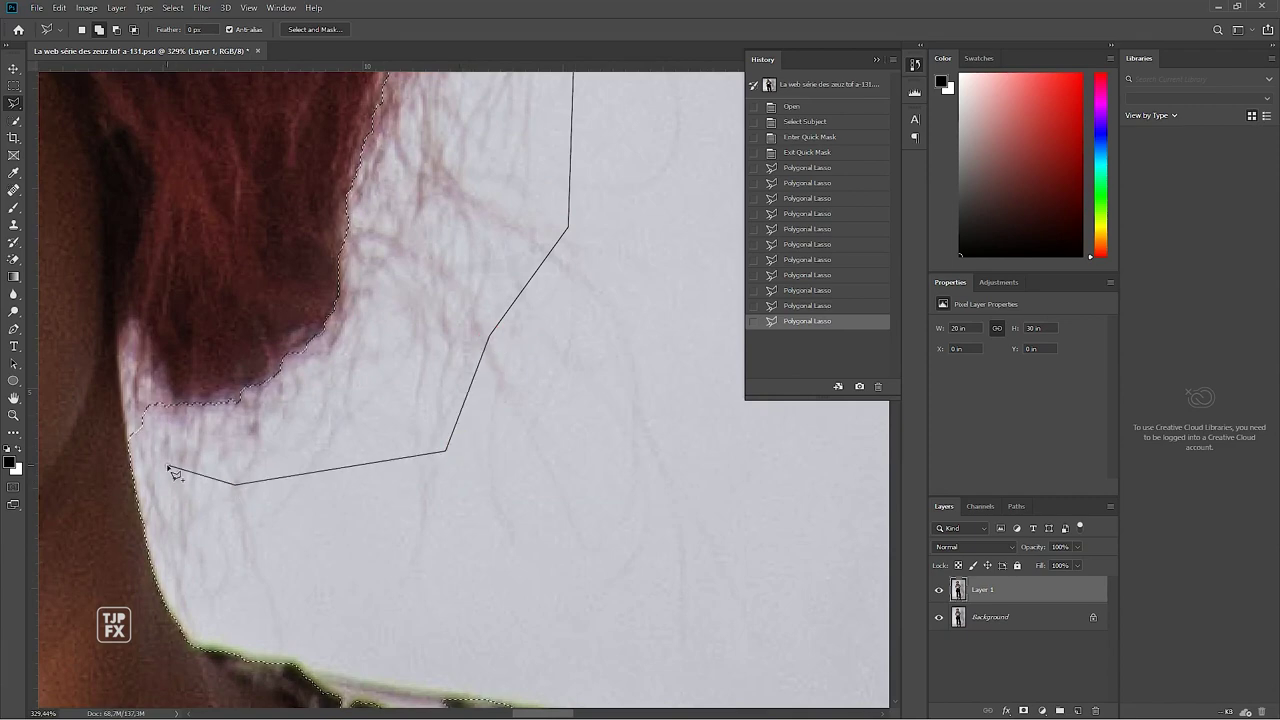
pyautogui.moveTo(117, 457); pyautogui.dragTo(646, 337)
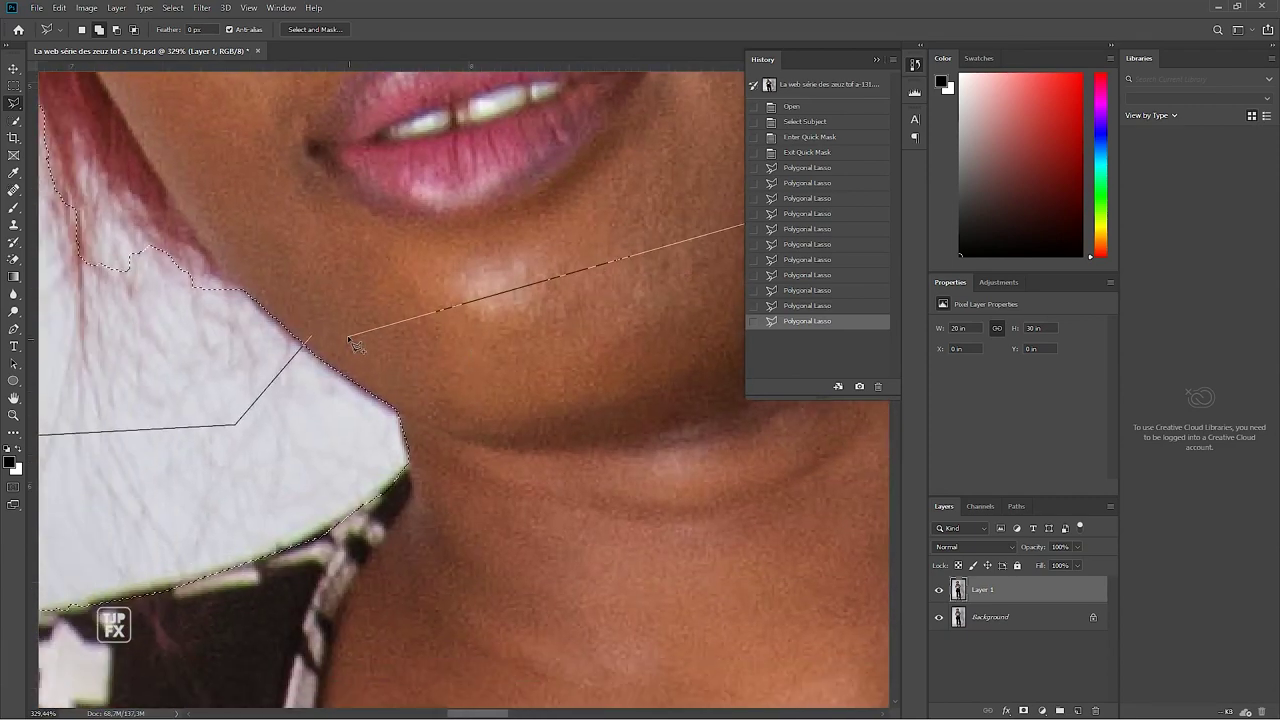
# Step: Close the lasso outline around the hair
pyautogui.doubleClick(348, 338)
pyautogui.scroll(-5, 347, 338)
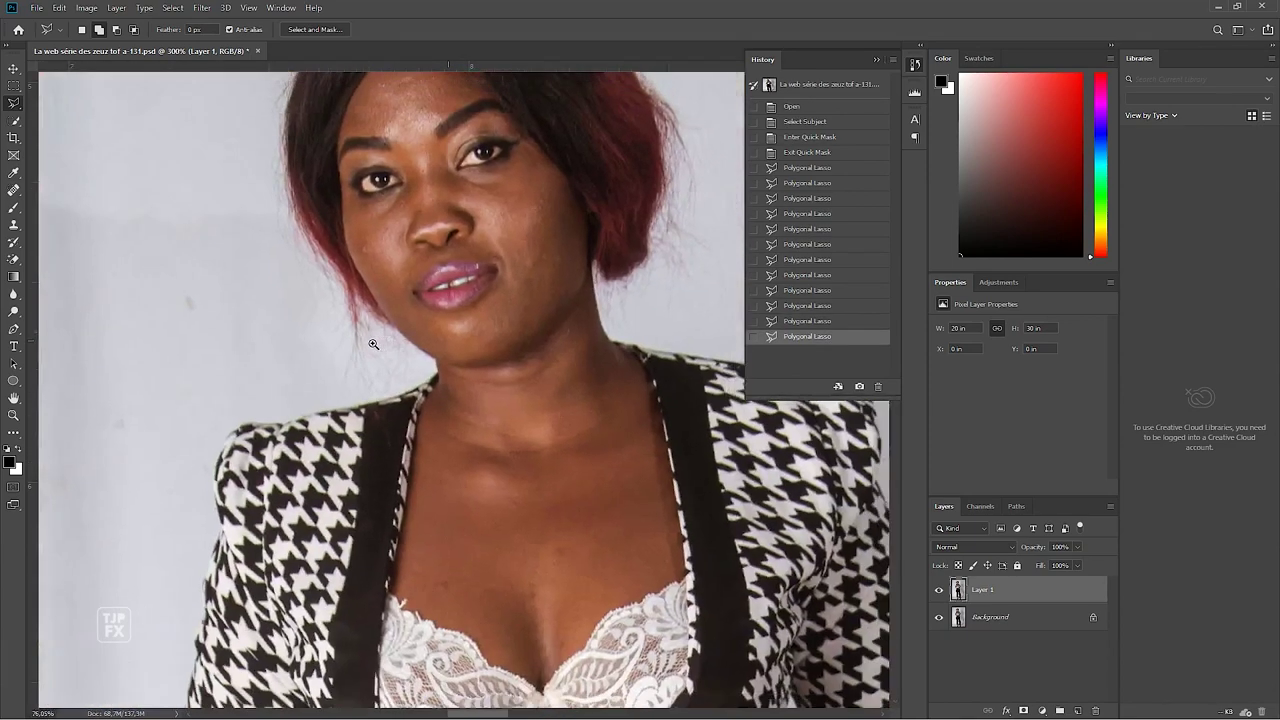
pyautogui.scroll(-3, 346, 343)
pyautogui.scroll(5, 520, 334)
pyautogui.scroll(-2, 629, 306)
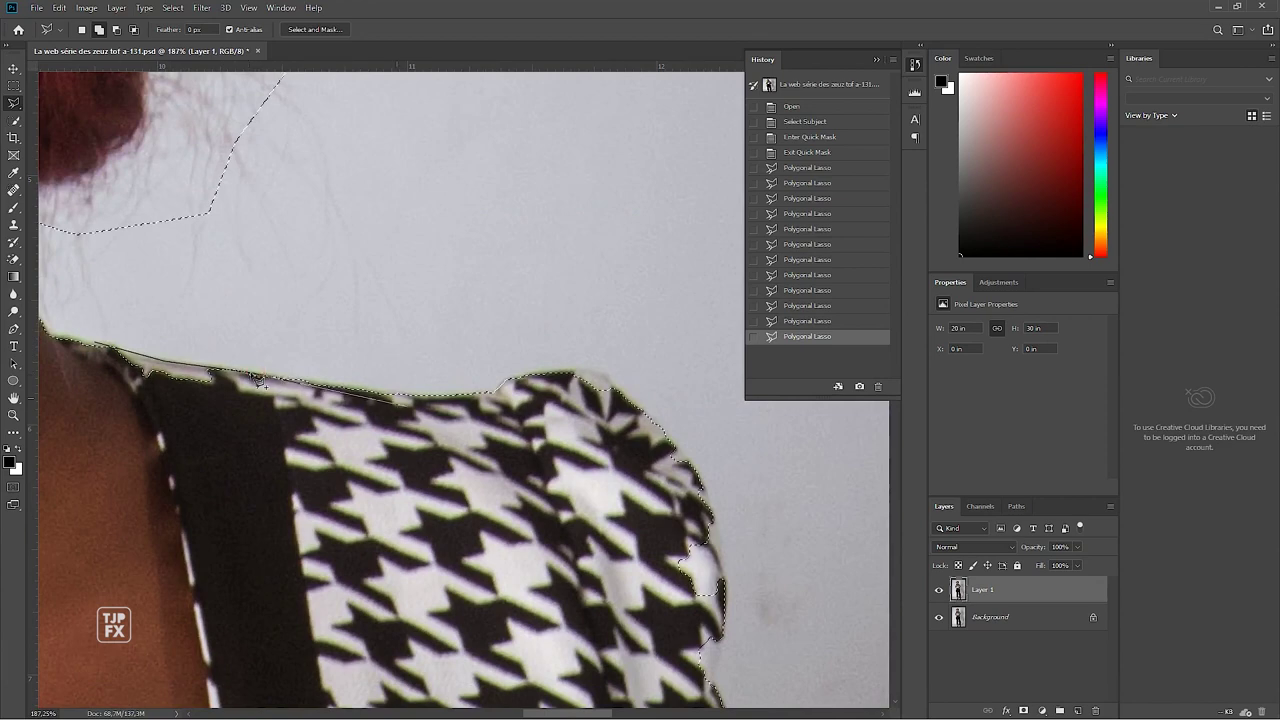
# Step: Add a small lasso shape along the jacket's shoulder edge to the selection
pyautogui.click(409, 404)
pyautogui.click(537, 396)
pyautogui.click(297, 503)
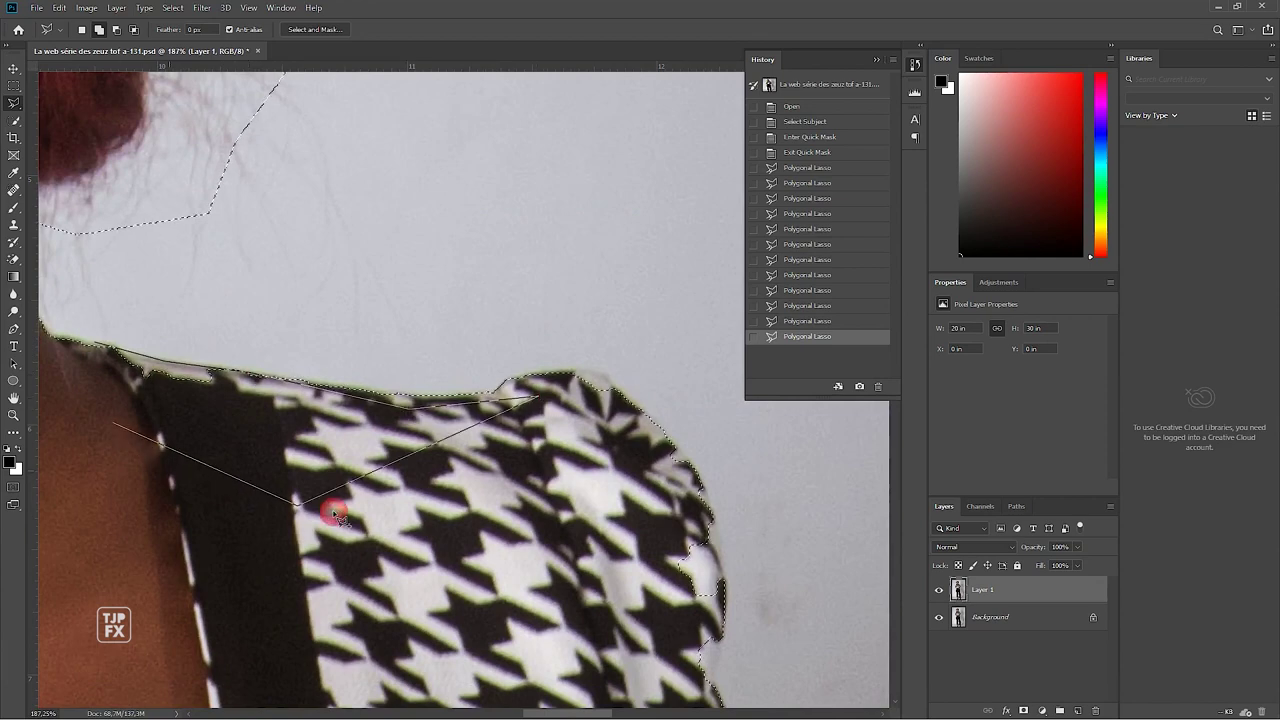
pyautogui.click(117, 427)
pyautogui.scroll(3, 400, 380)
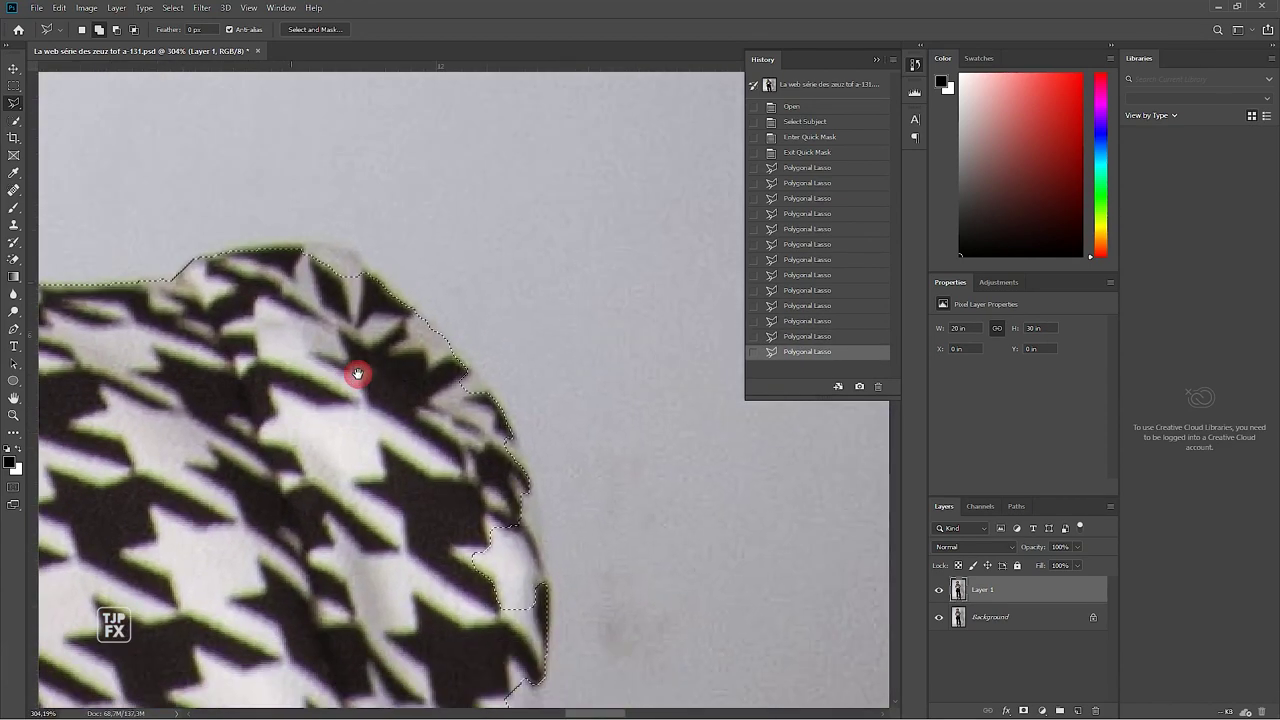
# Step: Trace the jacket's top and right edge down around its lower edge and close it
pyautogui.click(226, 251)
pyautogui.click(322, 245)
pyautogui.click(457, 350)
pyautogui.click(486, 381)
pyautogui.click(514, 427)
pyautogui.click(531, 521)
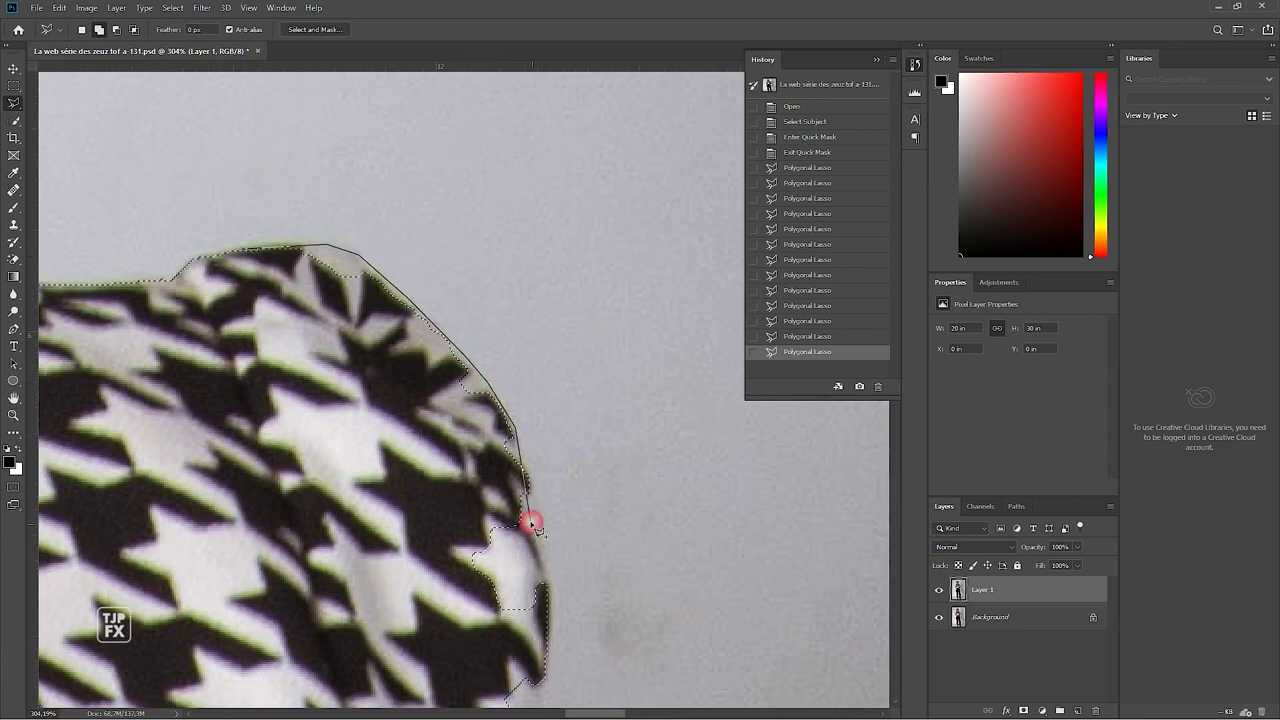
pyautogui.click(545, 636)
pyautogui.click(410, 655)
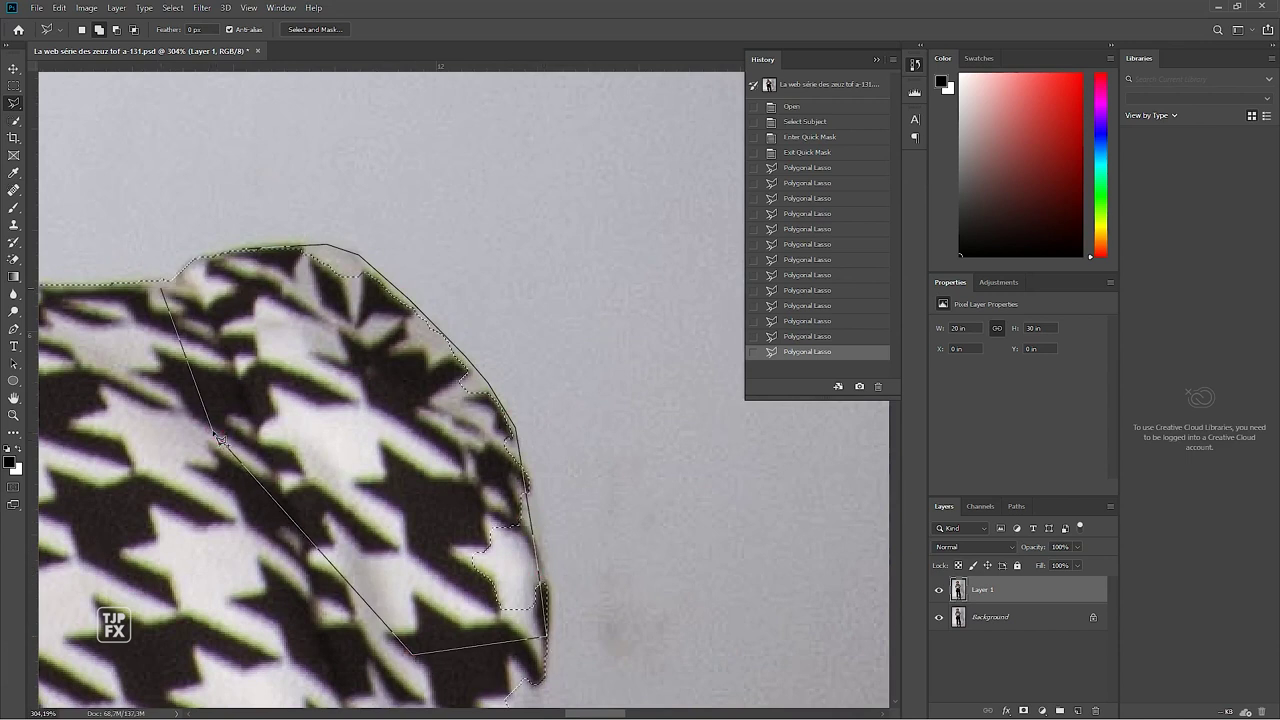
pyautogui.click(161, 287)
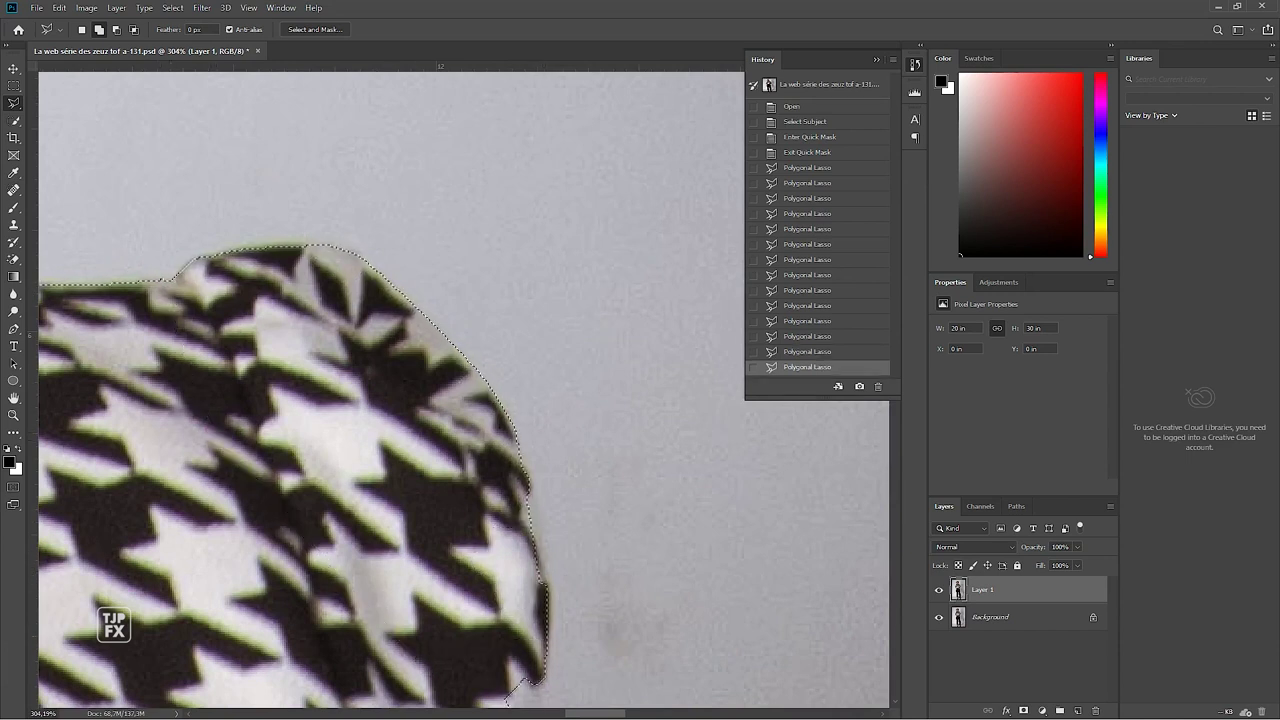
# Step: Hide extras with Ctrl+H and close two lasso pieces along the sleeve edge
pyautogui.hotkey('ctrl', 'h')
pyautogui.moveTo(590, 700); pyautogui.dragTo(571, 458)
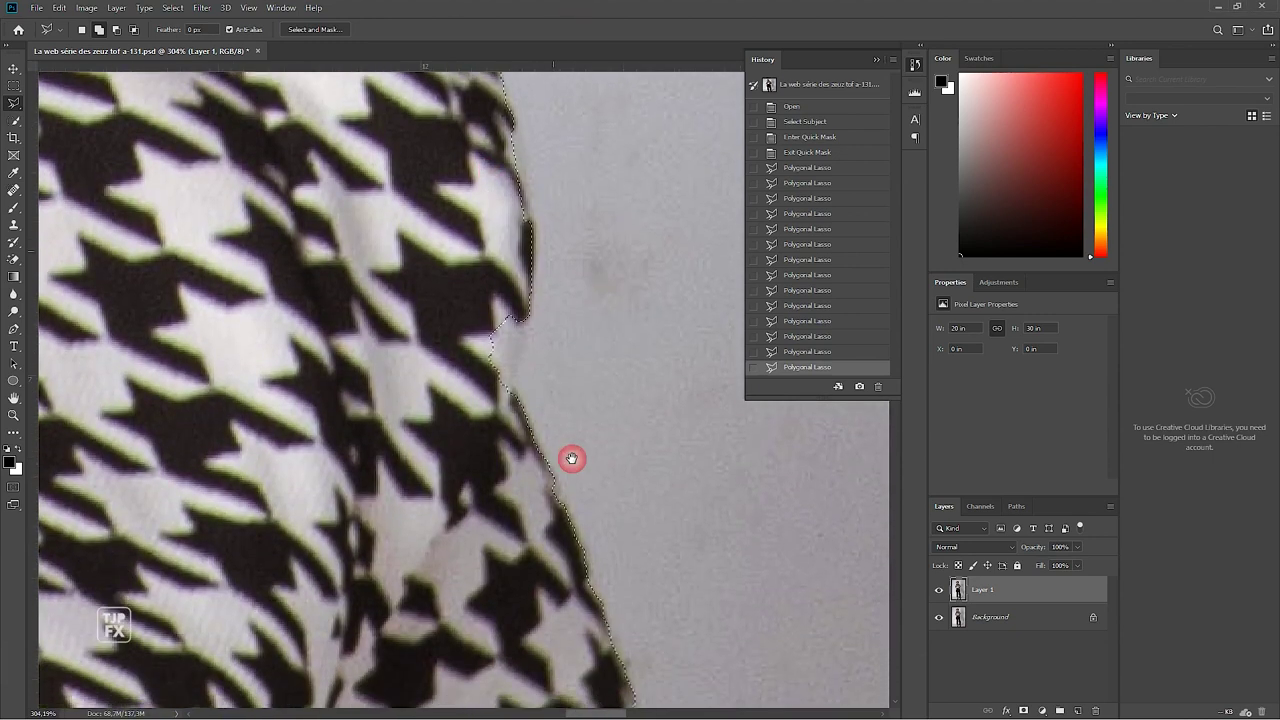
pyautogui.moveTo(486, 349); pyautogui.dragTo(464, 293)
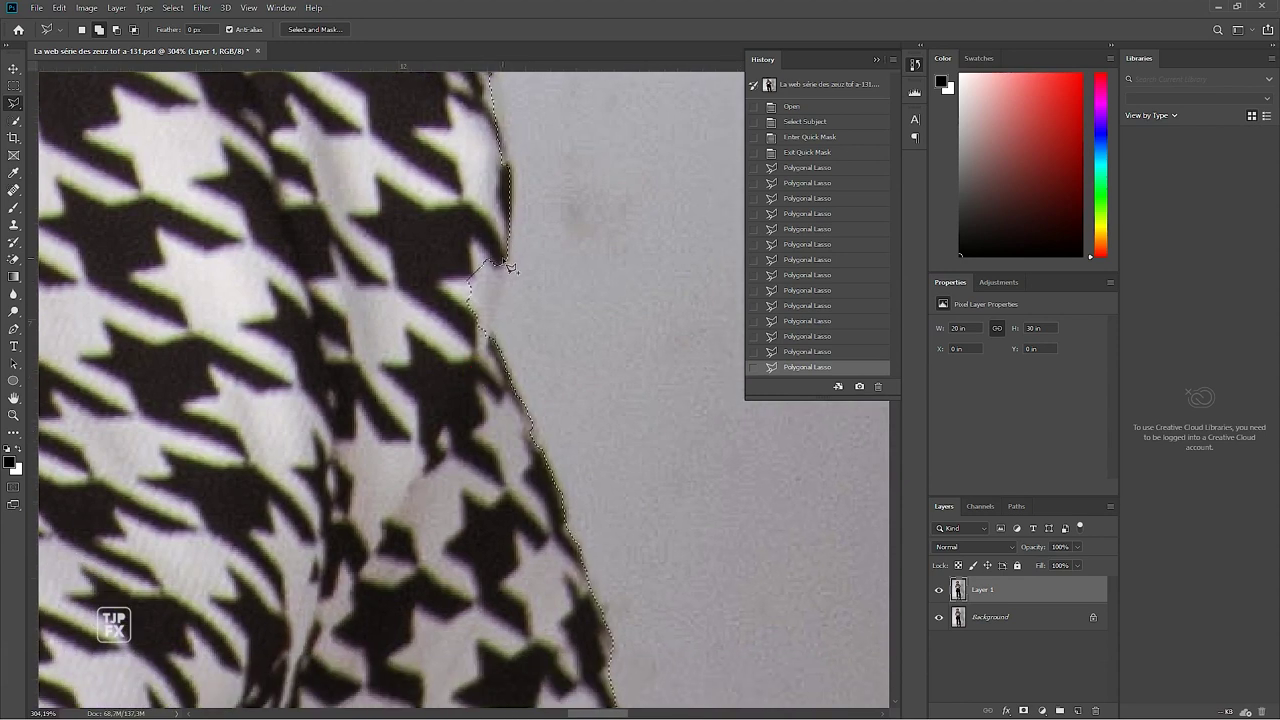
pyautogui.doubleClick(438, 241)
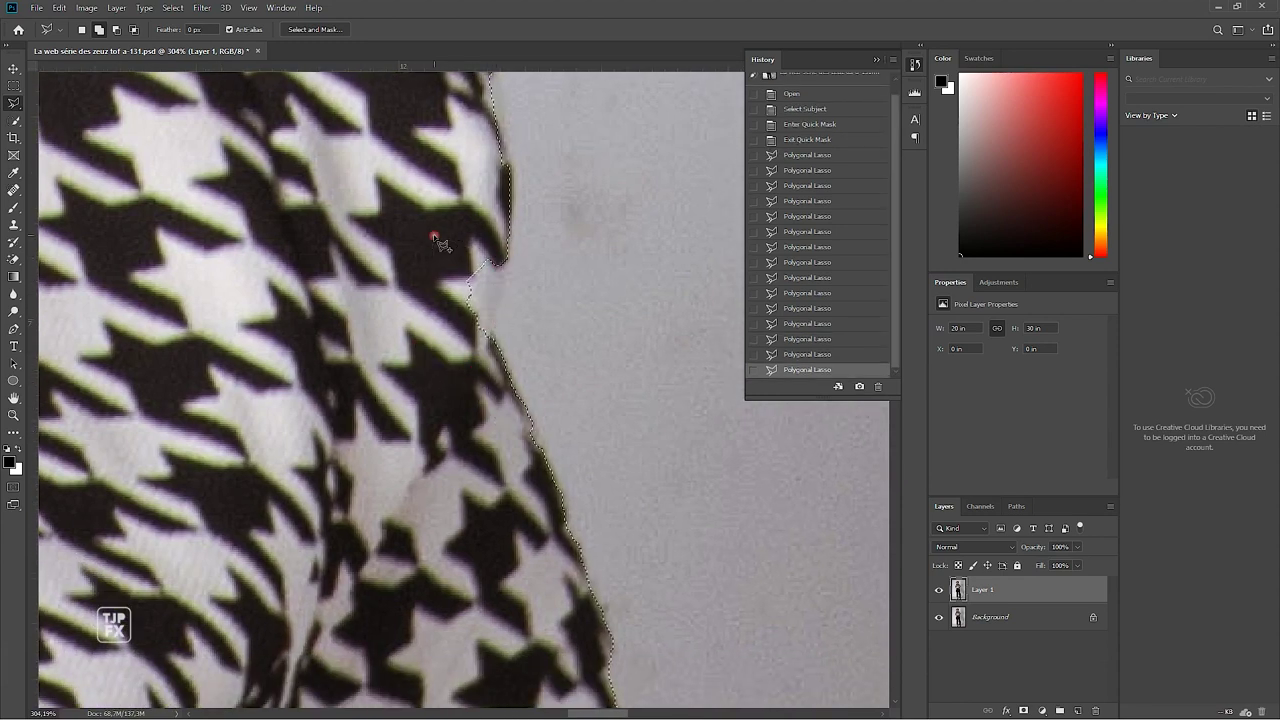
pyautogui.moveTo(438, 241)
pyautogui.mouseDown()
pyautogui.moveTo(421, 252)
pyautogui.moveTo(414, 229)
pyautogui.moveTo(425, 250)
pyautogui.mouseUp()
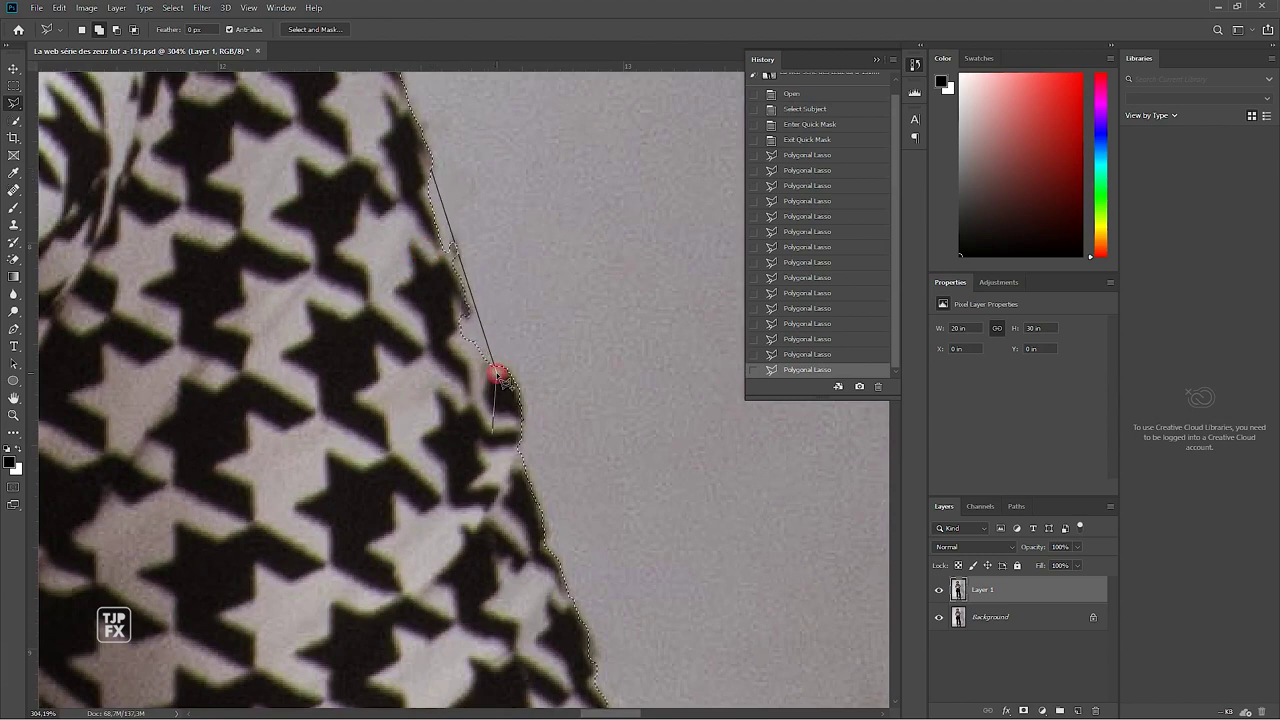
pyautogui.doubleClick(371, 186)
pyautogui.moveTo(450, 320); pyautogui.dragTo(436, 275)
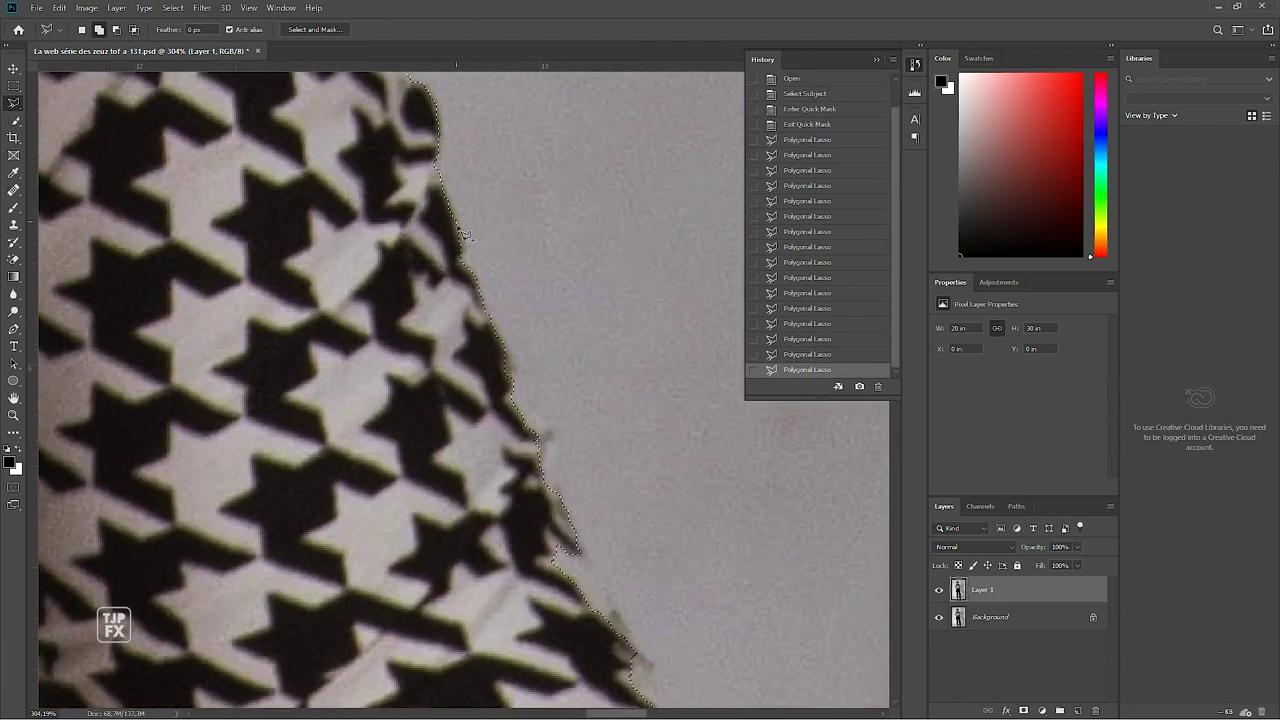
# Step: Trace a new lasso outline along the sleeve's curve down toward the elbow
pyautogui.click(437, 177)
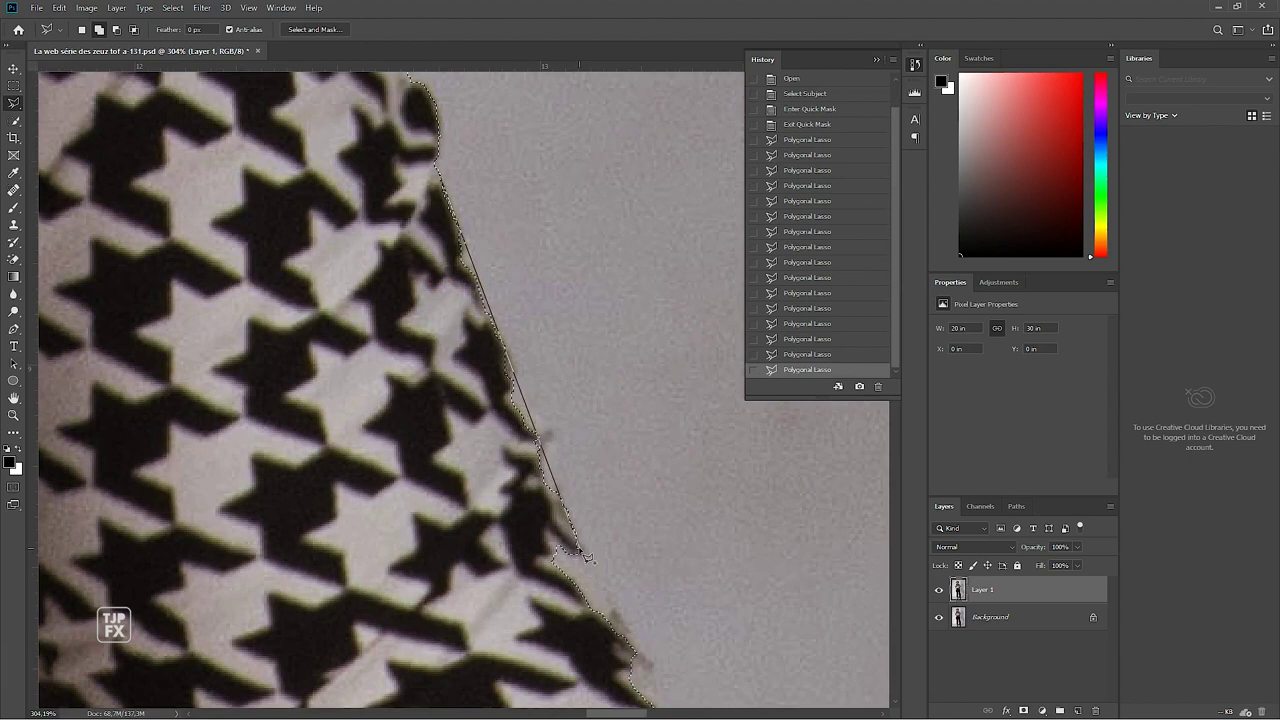
pyautogui.moveTo(587, 557); pyautogui.dragTo(419, 335)
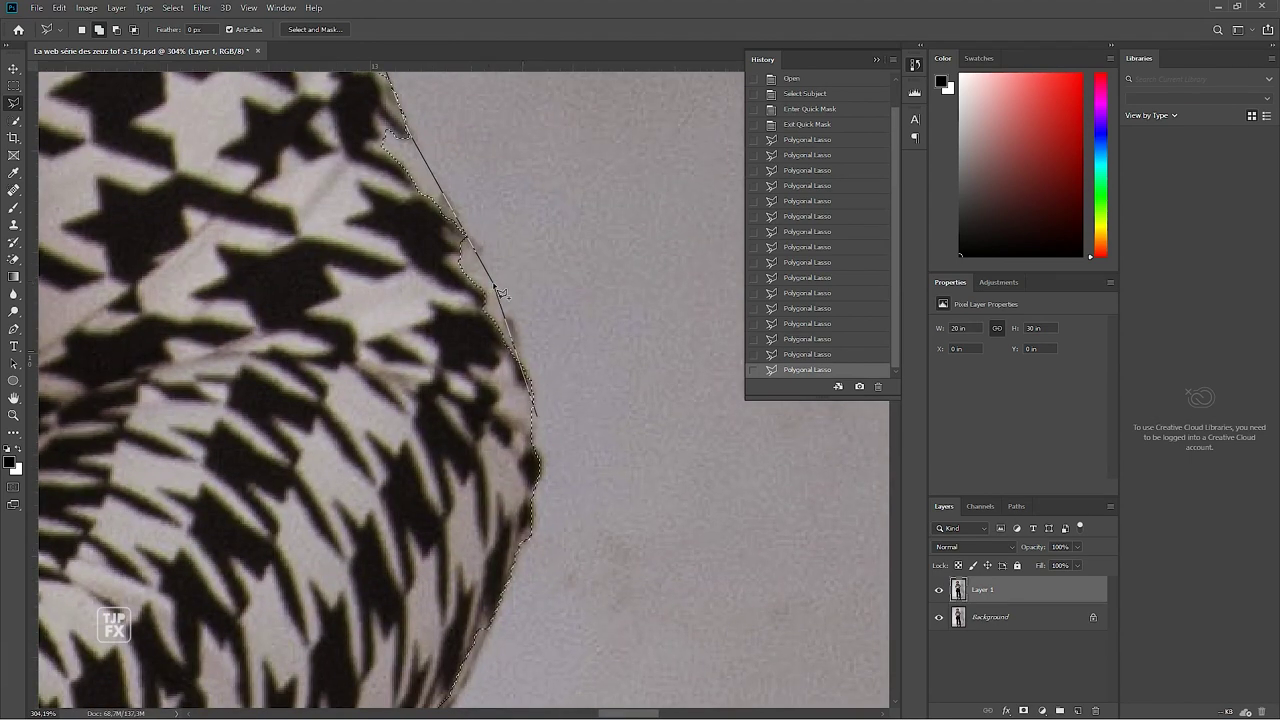
pyautogui.click(531, 392)
pyautogui.moveTo(478, 548); pyautogui.dragTo(537, 277)
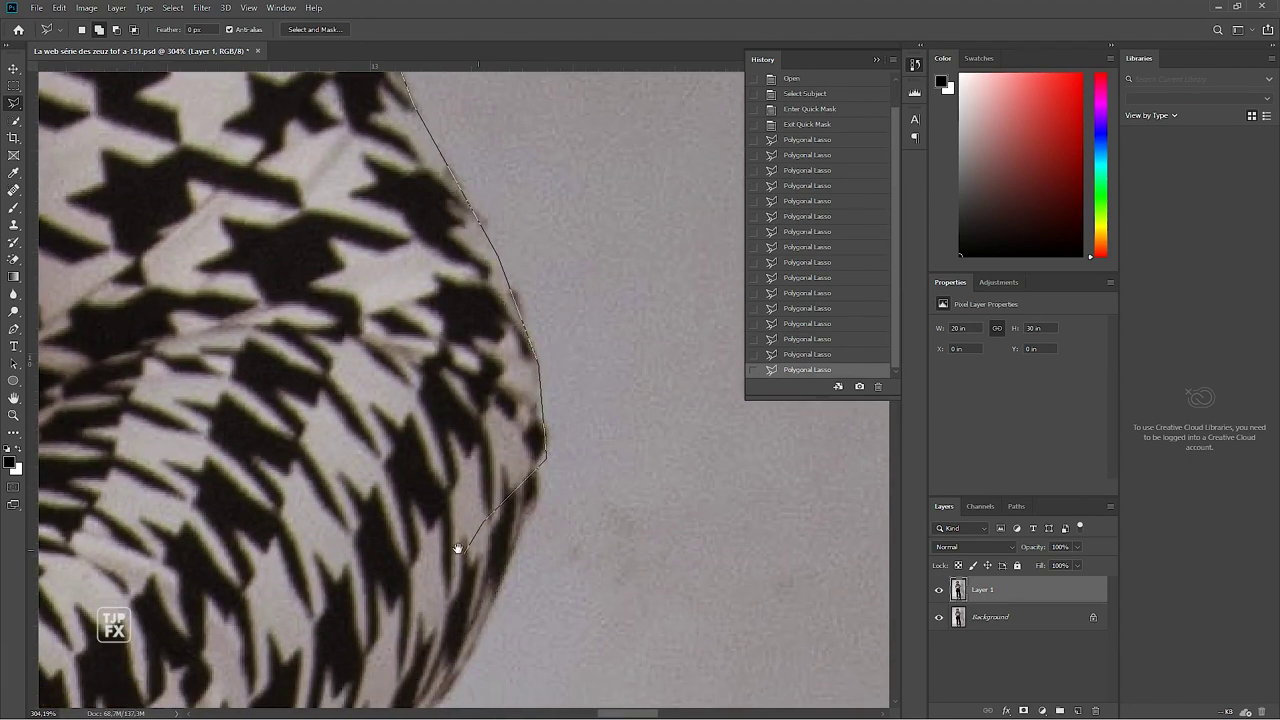
pyautogui.click(566, 230)
pyautogui.click(577, 300)
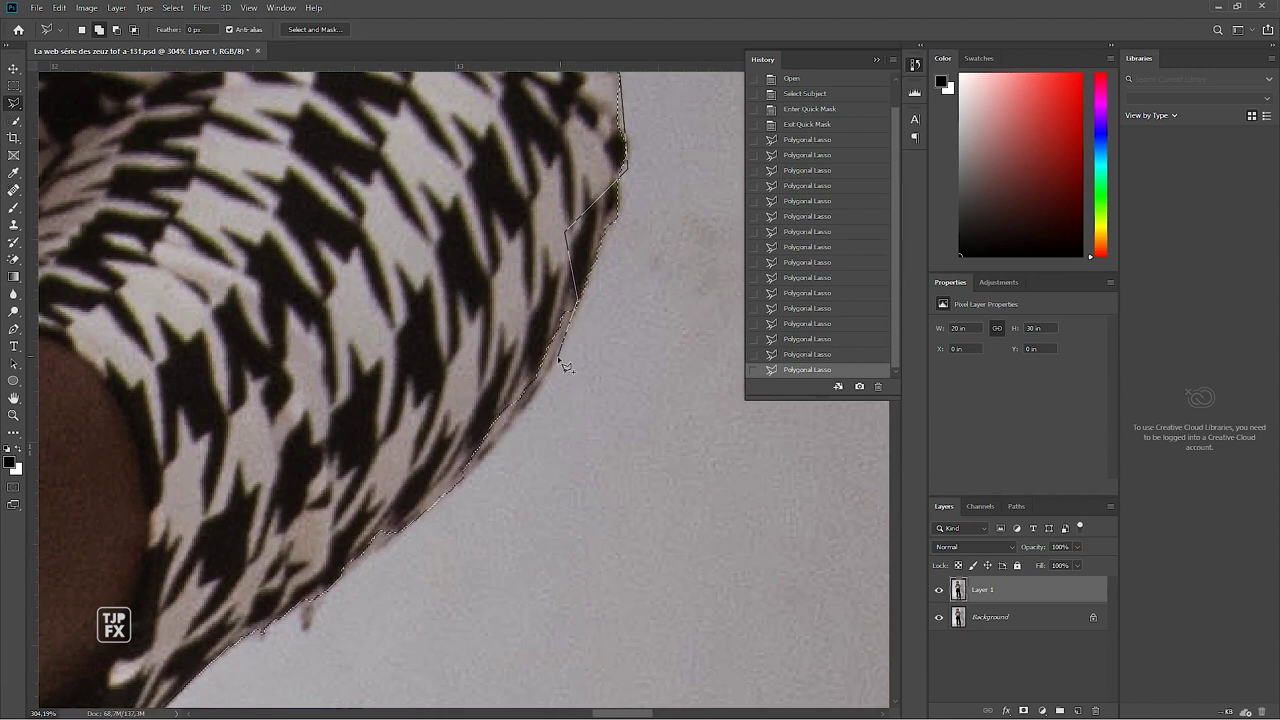
pyautogui.click(496, 456)
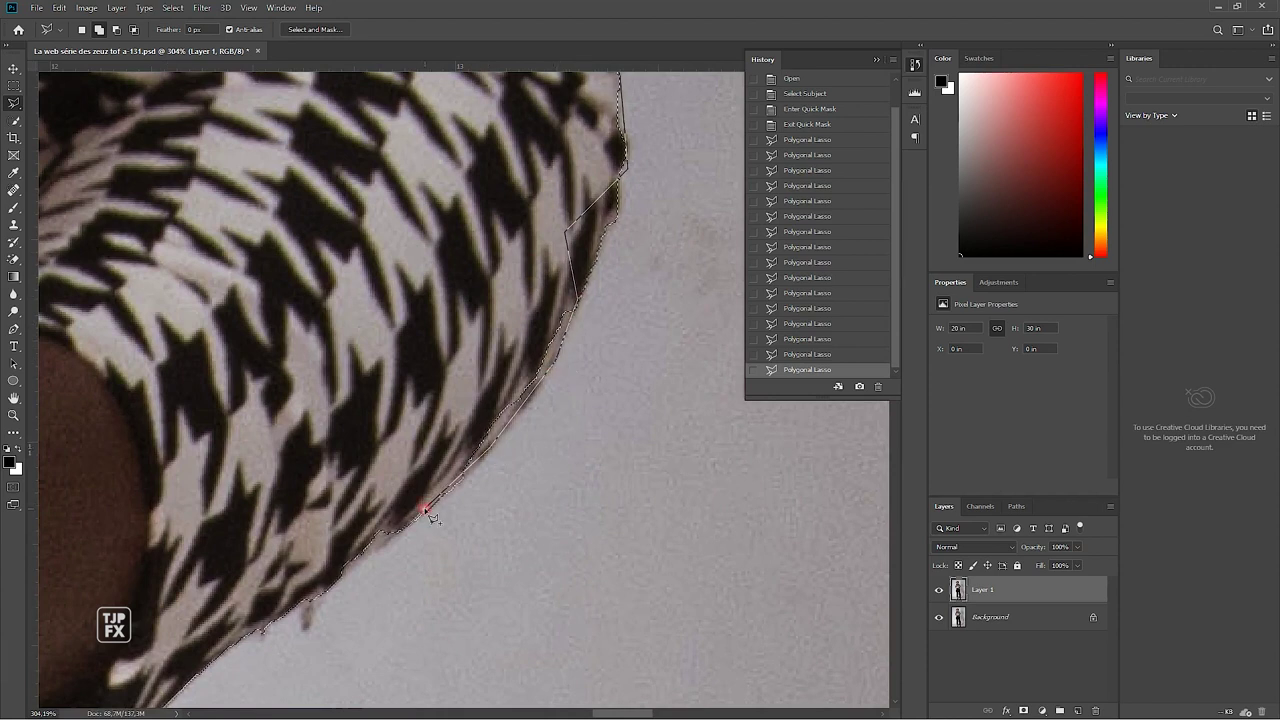
pyautogui.click(366, 560)
pyautogui.click(314, 594)
pyautogui.moveTo(314, 362); pyautogui.dragTo(338, 502)
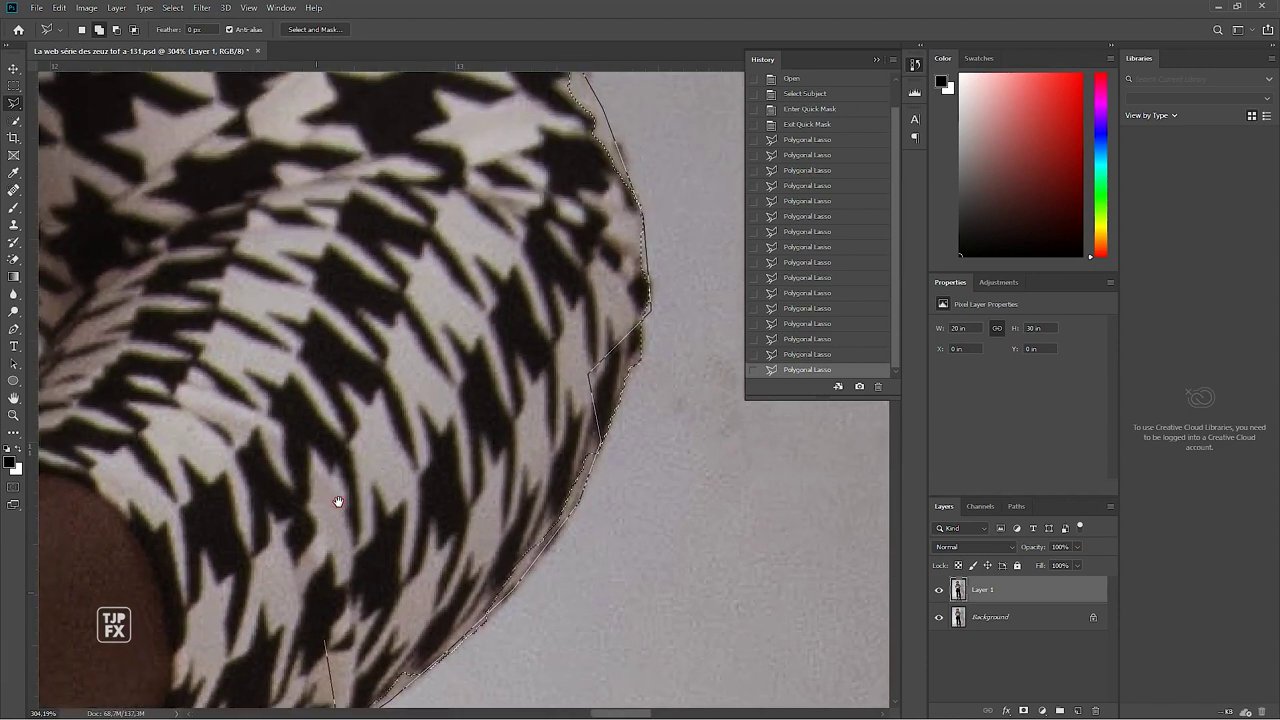
pyautogui.scroll(-2, 338, 502)
pyautogui.scroll(-2, 370, 420)
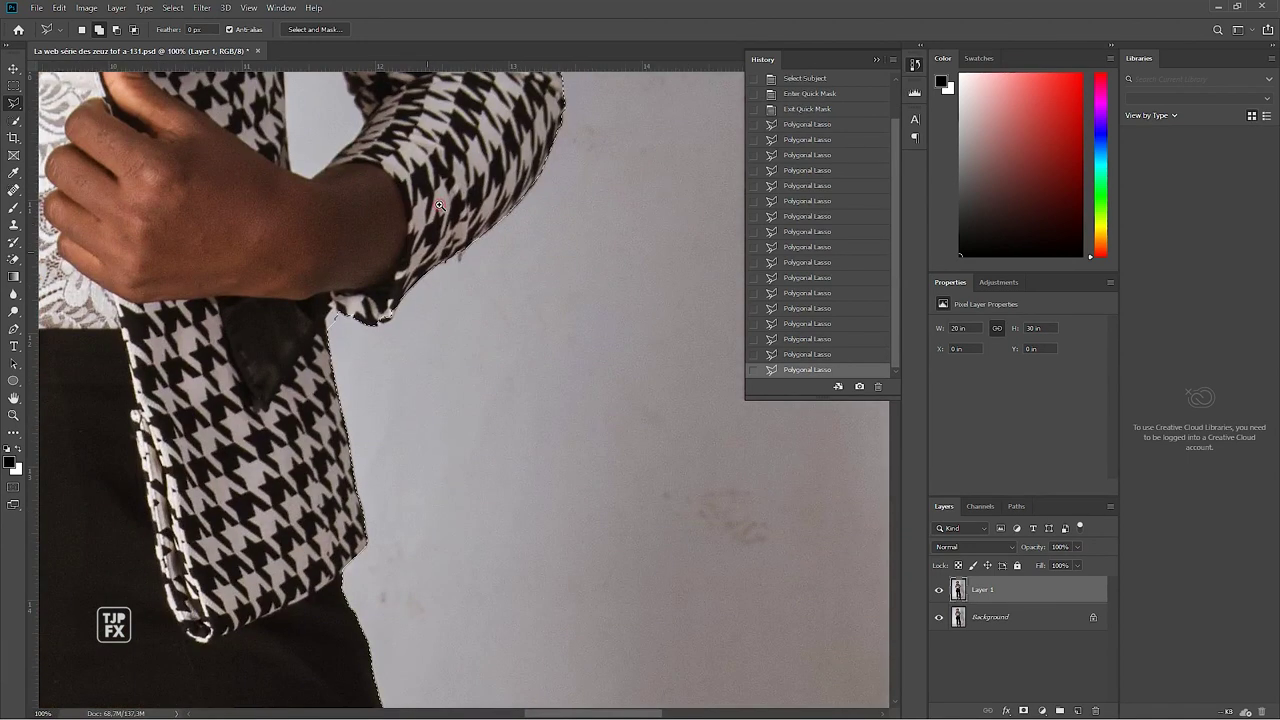
# Step: Zoom in on the cuff and add a small polygon over the missed cuff edge to the selection
pyautogui.scroll(3, 439, 205)
pyautogui.scroll(1, 457, 277)
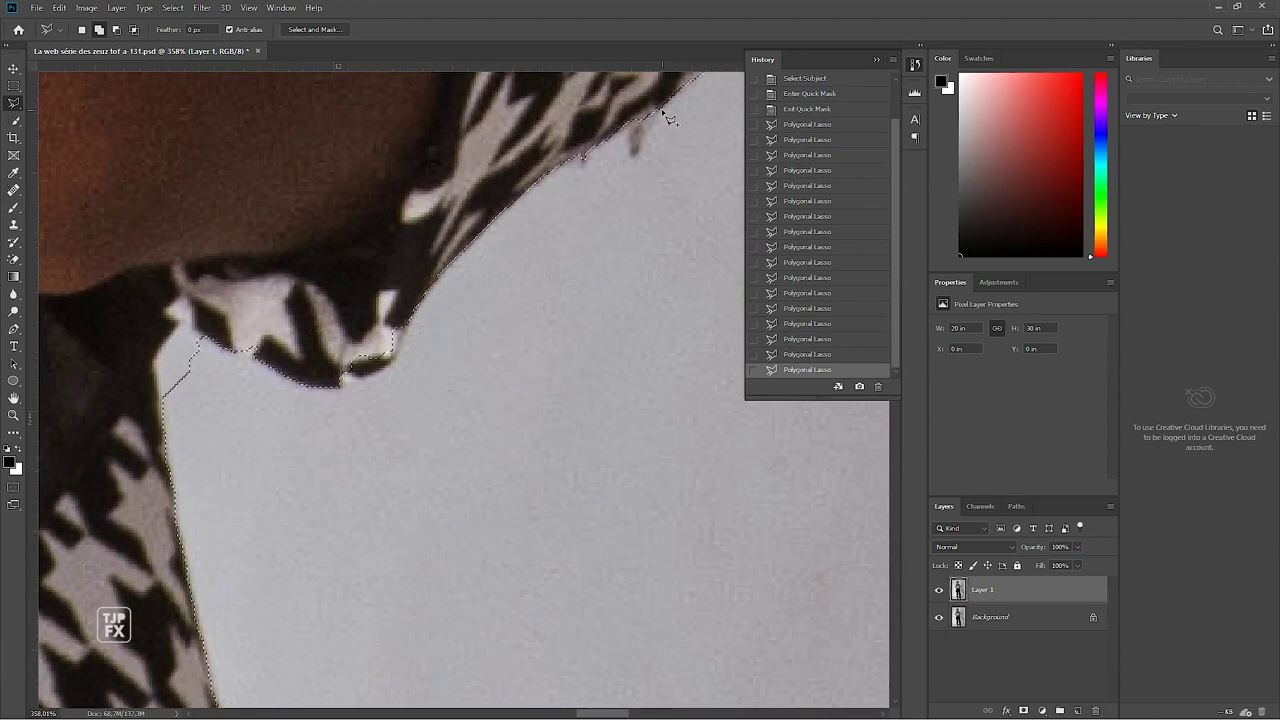
pyautogui.click(640, 149)
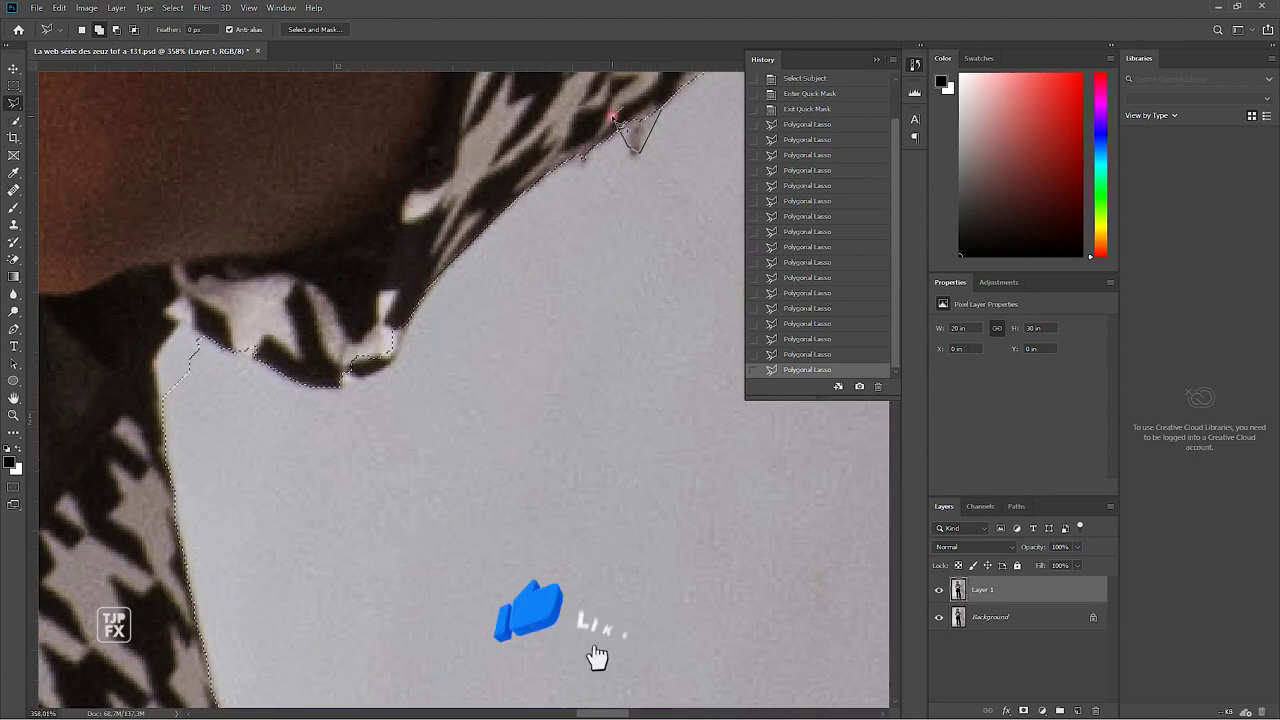
pyautogui.scroll(1, 540, 190)
pyautogui.scroll(1, 517, 208)
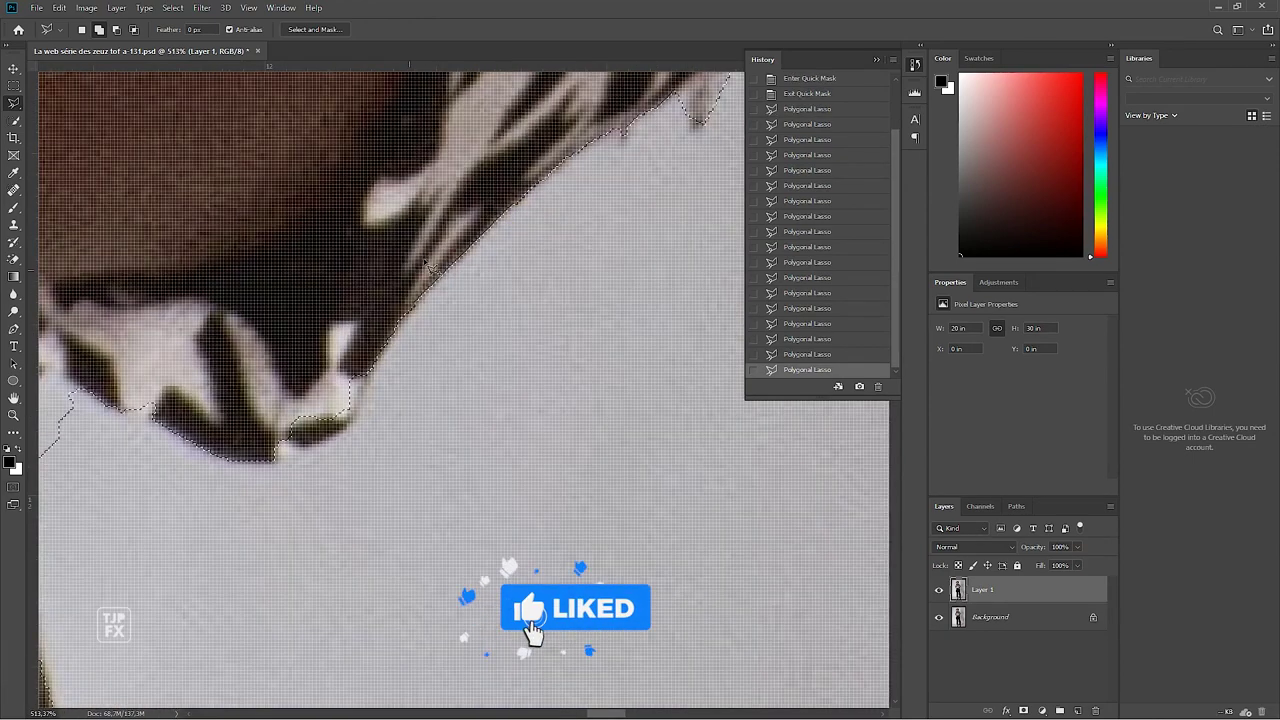
pyautogui.click(372, 372)
pyautogui.click(350, 433)
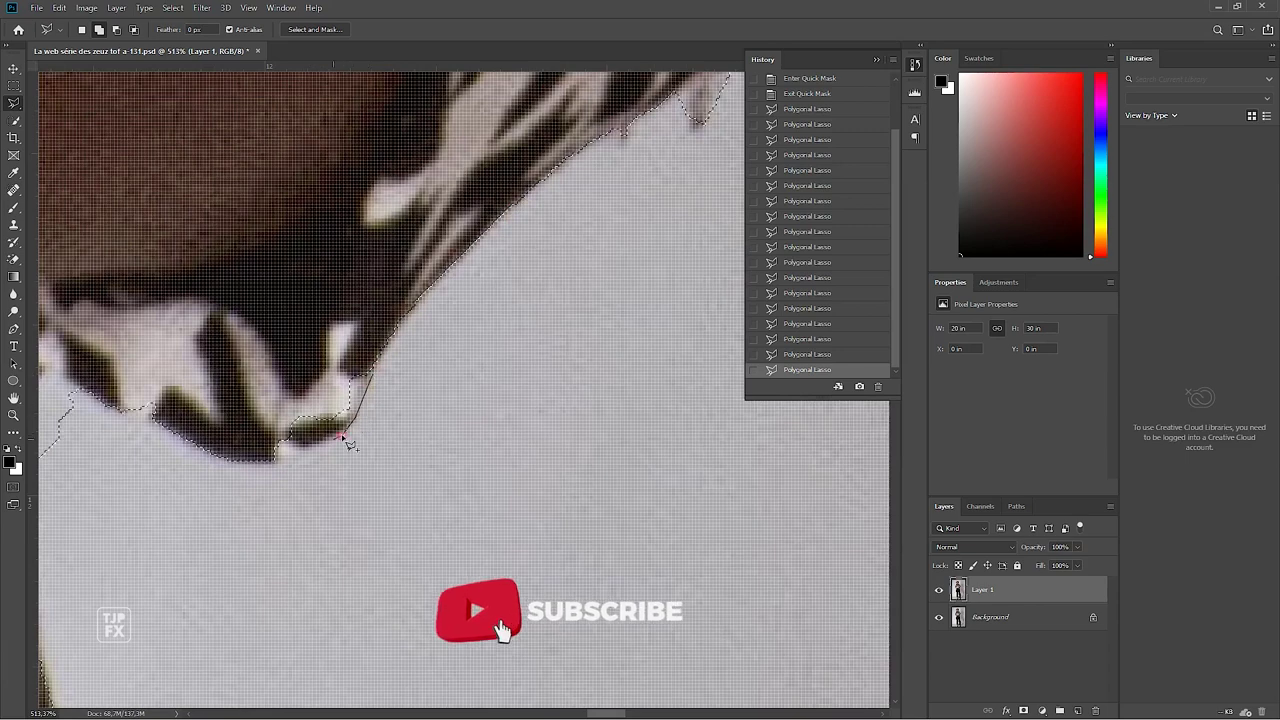
pyautogui.click(313, 447)
pyautogui.click(372, 372)
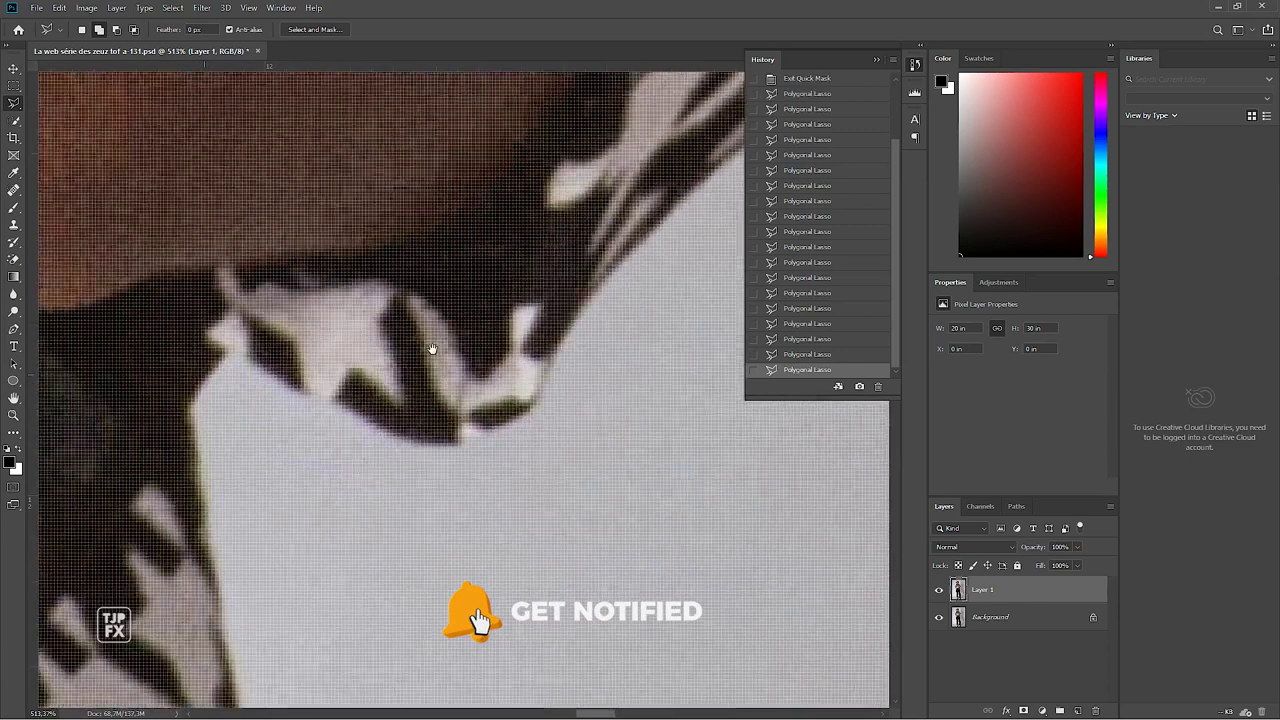
# Step: Add a second small polygon over the next missed cuff edge, then begin one at the cuff corner
pyautogui.moveTo(198, 371); pyautogui.dragTo(508, 336)
pyautogui.click(465, 382)
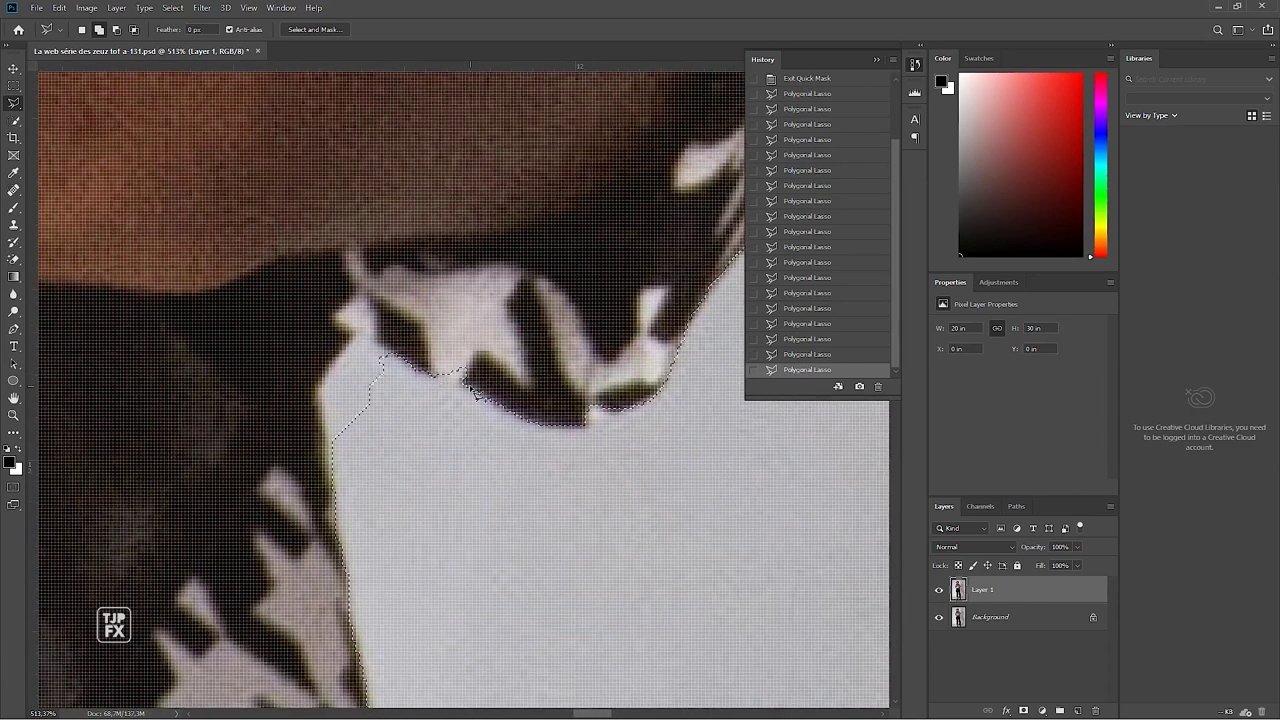
pyautogui.doubleClick(405, 362)
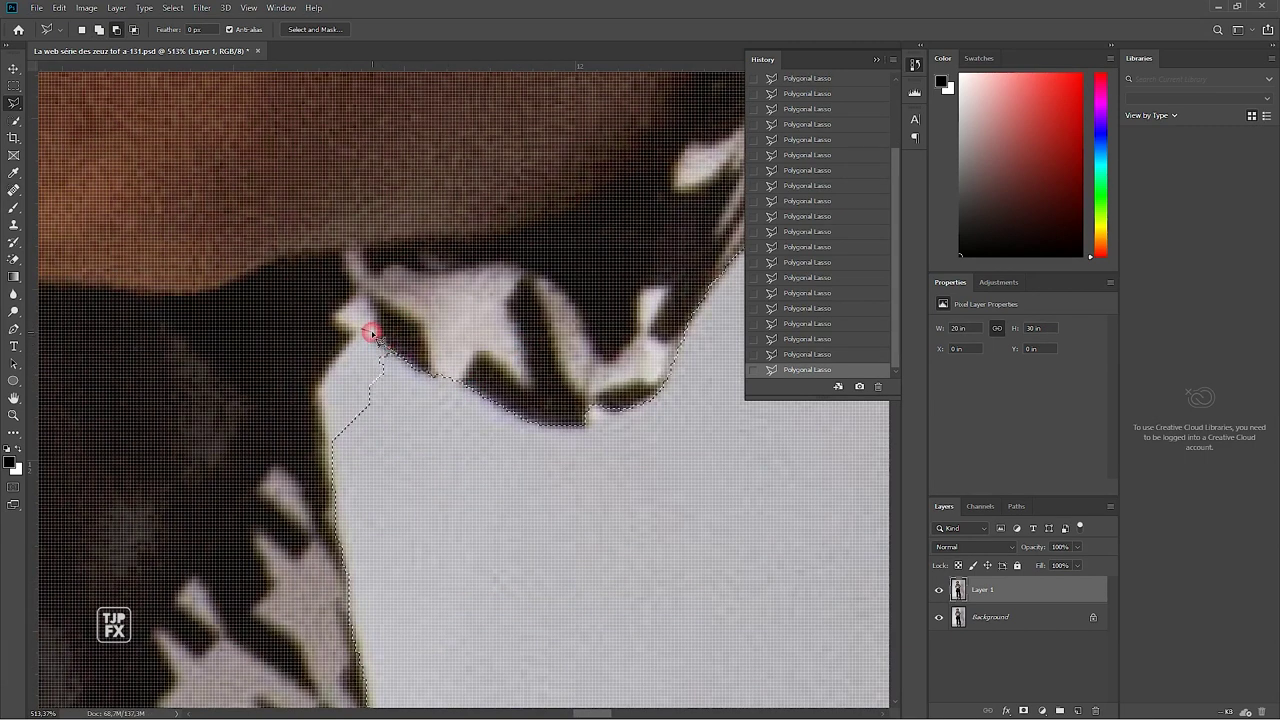
pyautogui.click(311, 384)
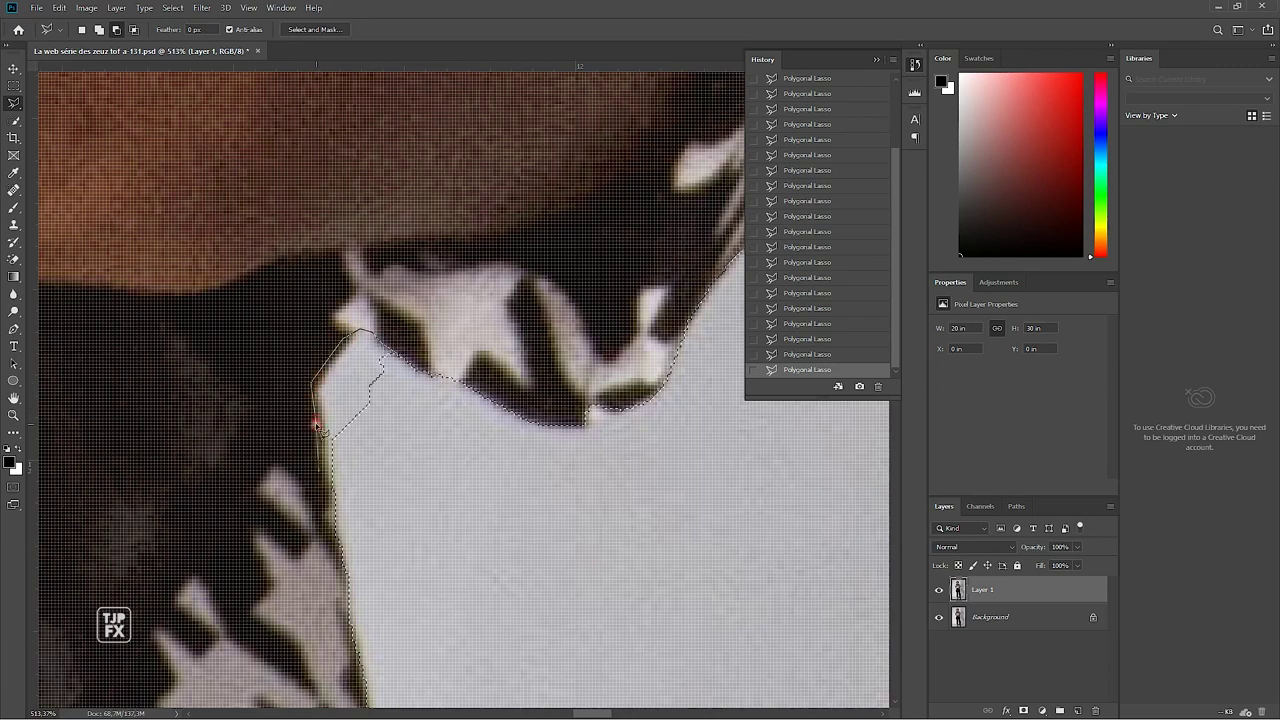
pyautogui.scroll(-5, 547, 561)
pyautogui.scroll(-5, 400, 580)
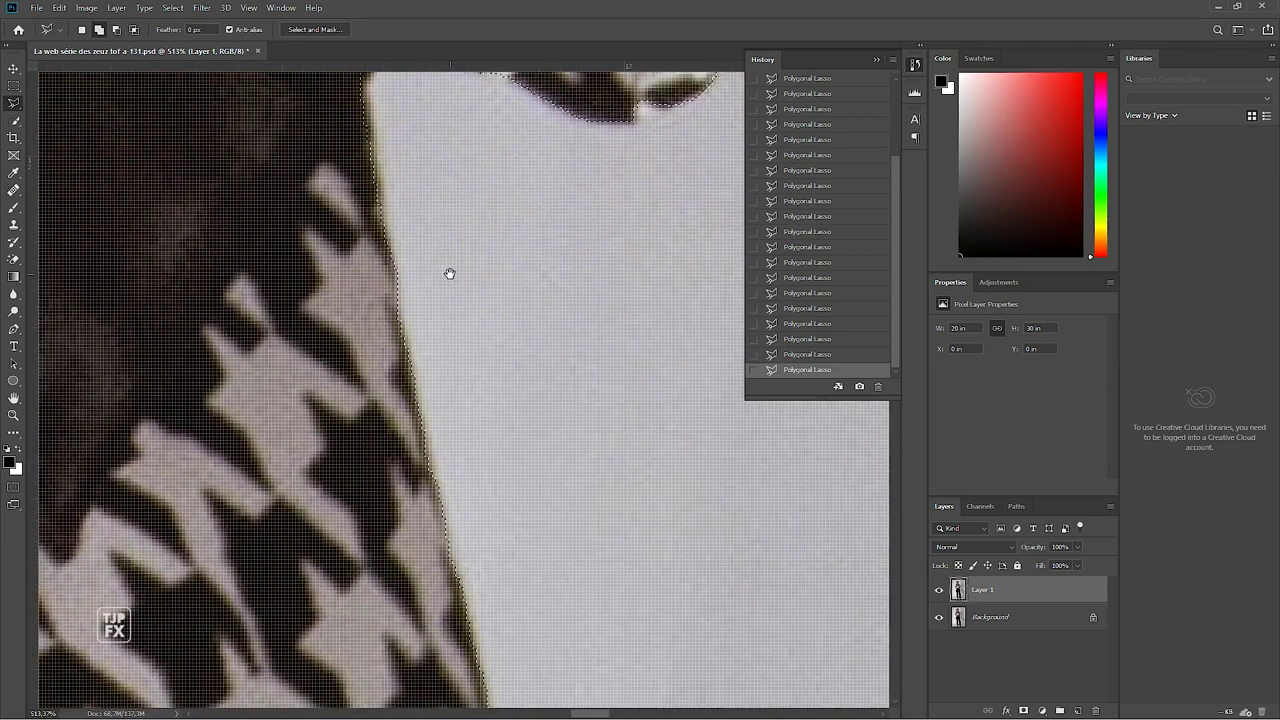
pyautogui.scroll(-3, 449, 274)
pyautogui.scroll(-3, 466, 354)
pyautogui.scroll(-3, 519, 324)
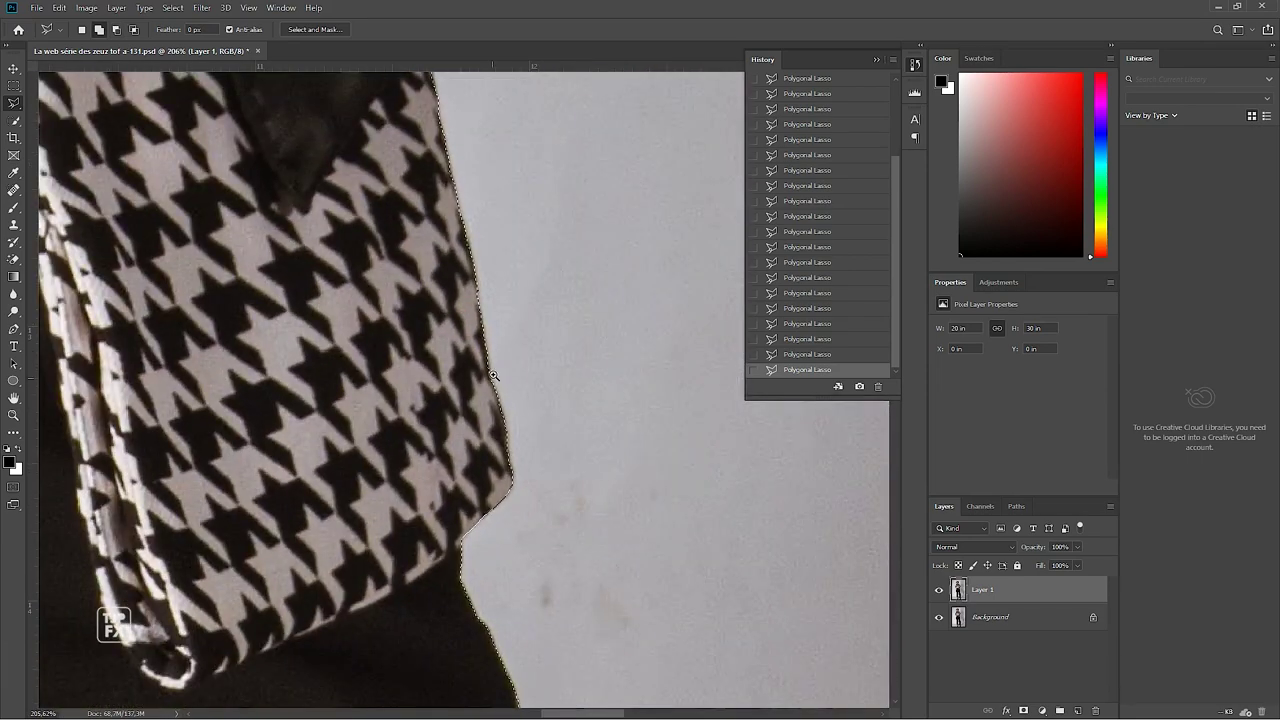
pyautogui.scroll(2, 466, 323)
pyautogui.moveTo(523, 389); pyautogui.dragTo(497, 237)
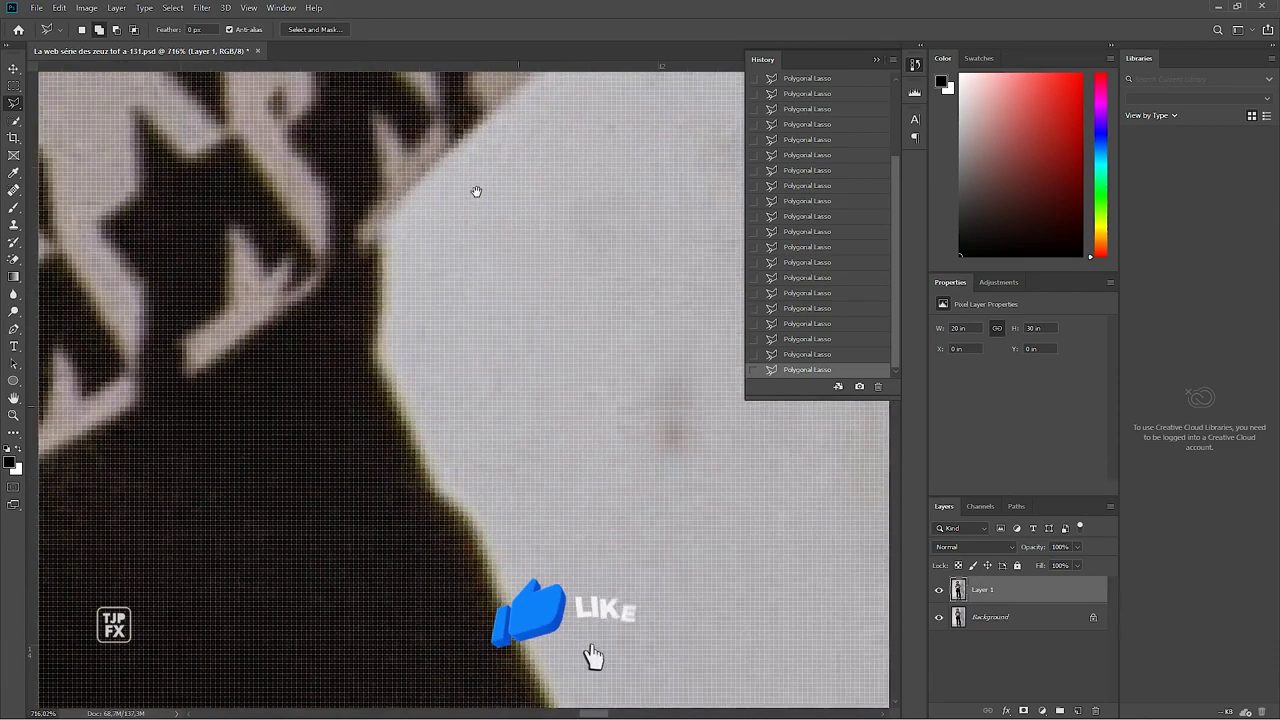
pyautogui.scroll(-3, 474, 191)
pyautogui.scroll(-5, 470, 333)
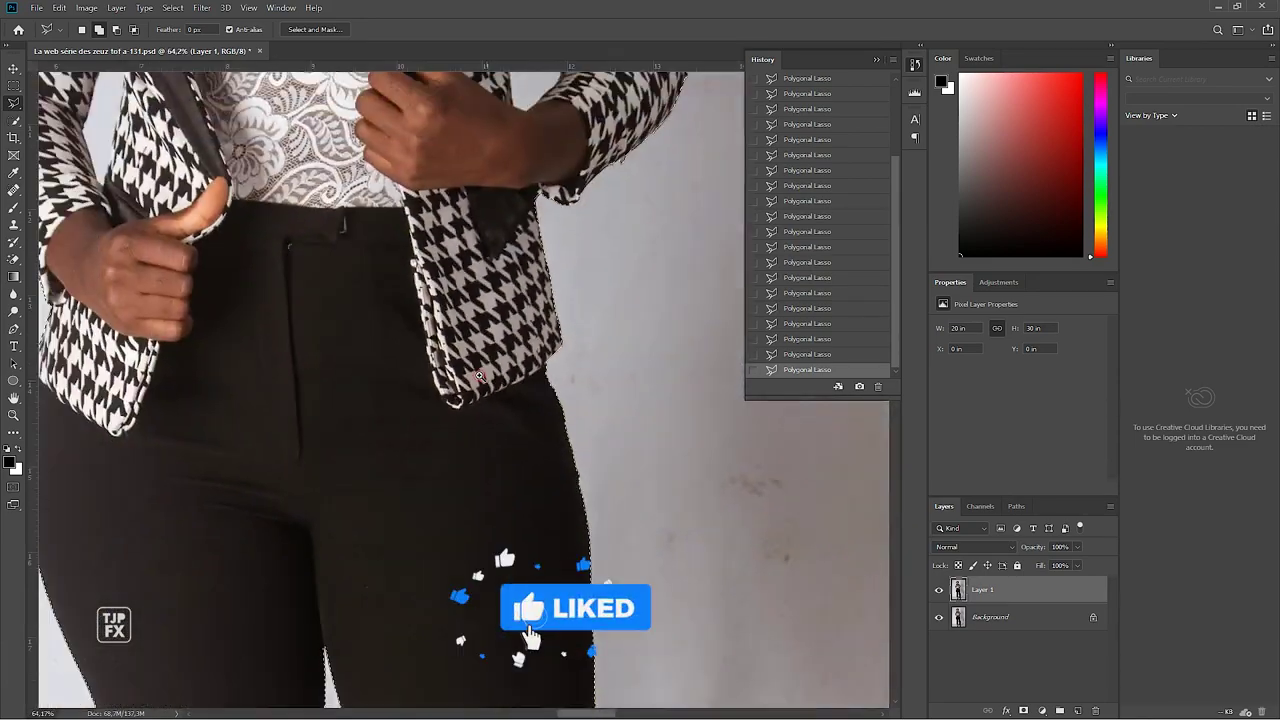
pyautogui.scroll(2, 474, 186)
pyautogui.moveTo(474, 186); pyautogui.dragTo(482, 175)
pyautogui.scroll(-2, 491, 243)
pyautogui.scroll(-5, 486, 309)
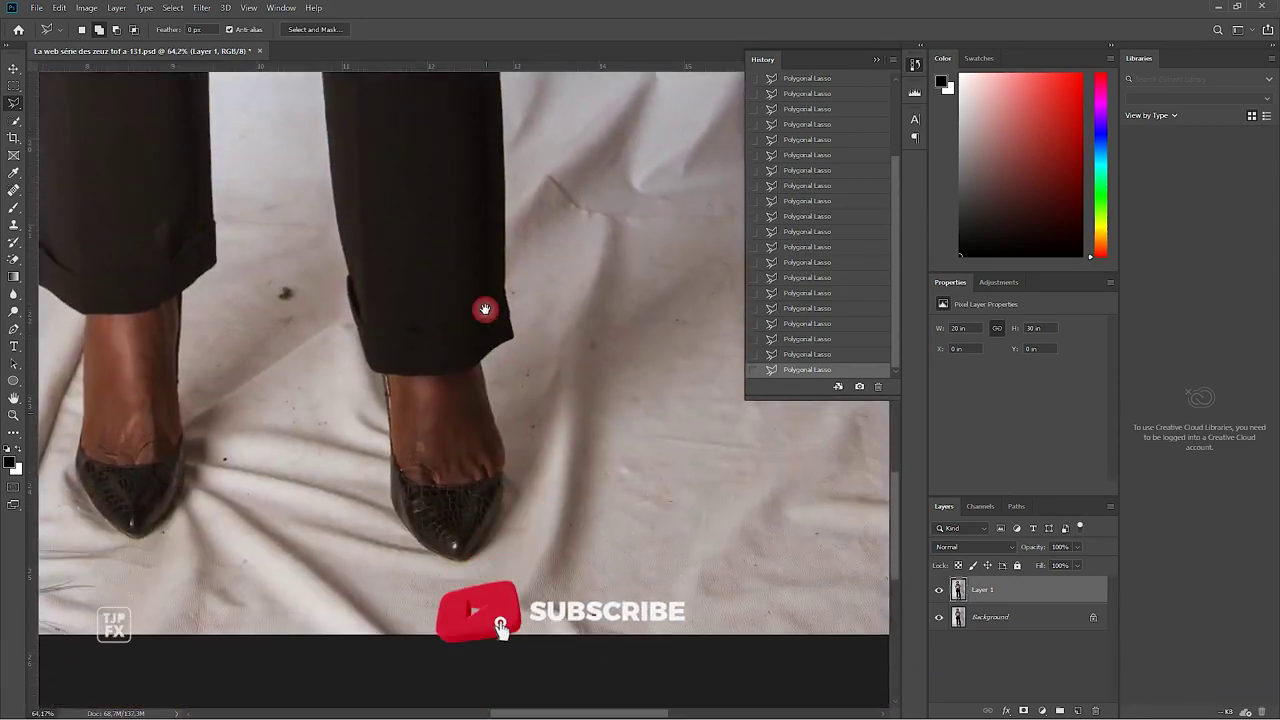
pyautogui.scroll(-2, 486, 309)
pyautogui.scroll(4, 547, 243)
pyautogui.moveTo(437, 203); pyautogui.dragTo(625, 226)
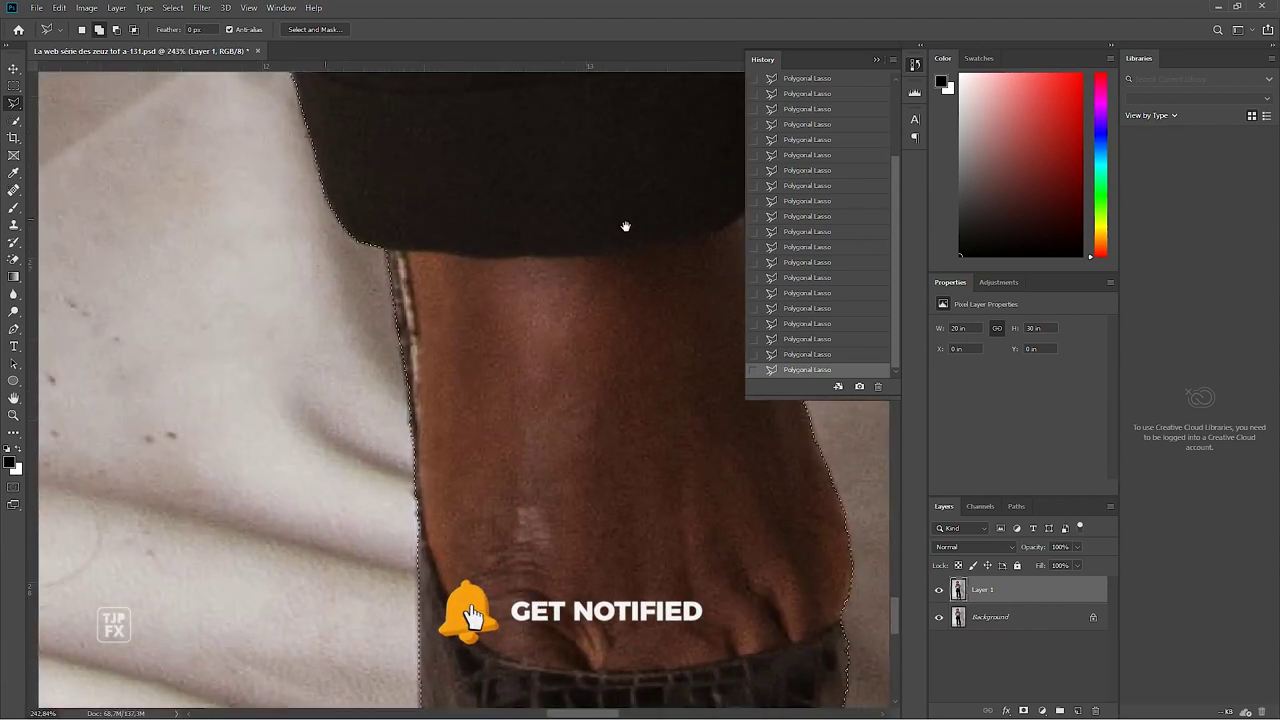
pyautogui.scroll(-3, 546, 346)
pyautogui.scroll(-3, 540, 320)
pyautogui.scroll(2, 537, 300)
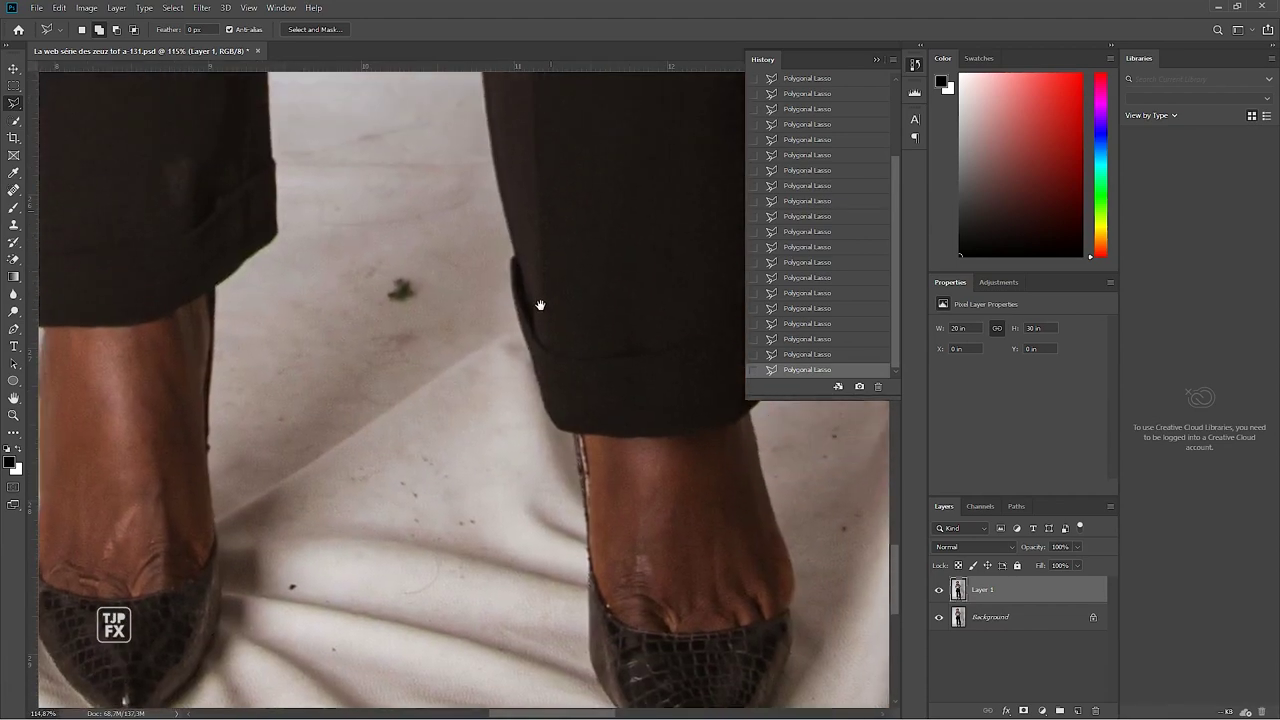
pyautogui.moveTo(565, 187); pyautogui.dragTo(589, 291)
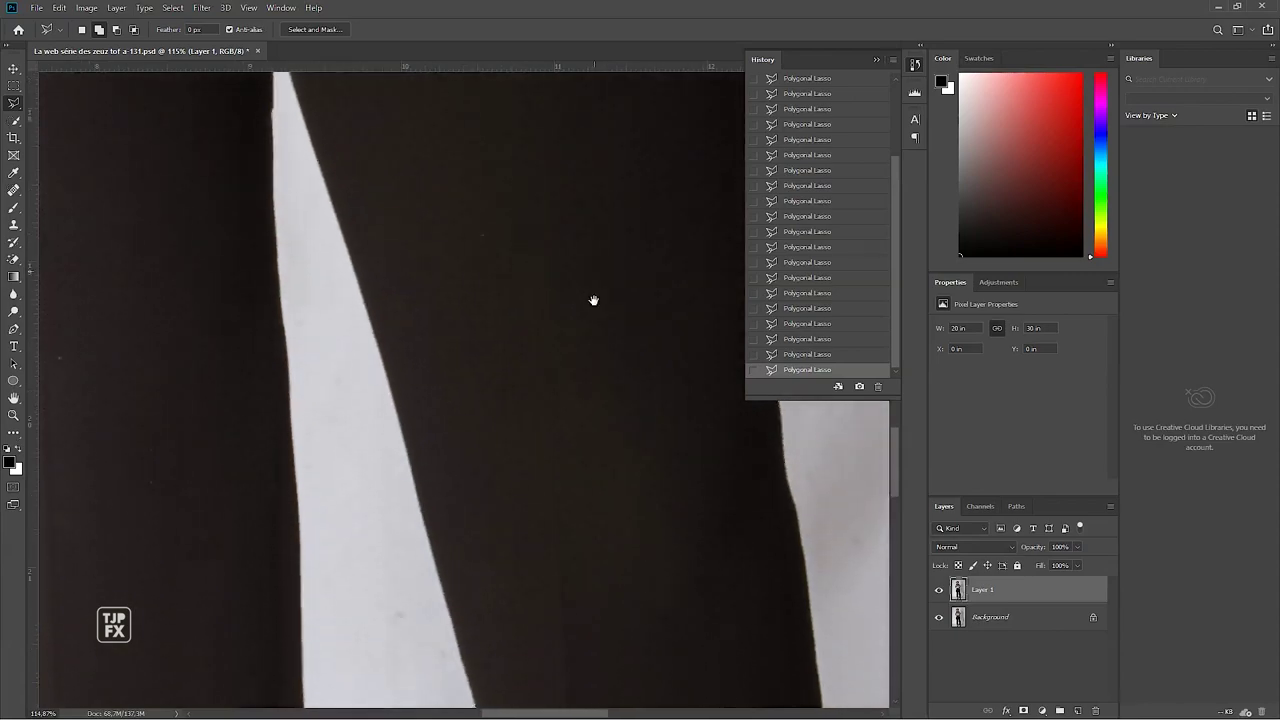
pyautogui.scroll(-2, 481, 260)
pyautogui.scroll(-1, 481, 260)
pyautogui.scroll(5, 386, 121)
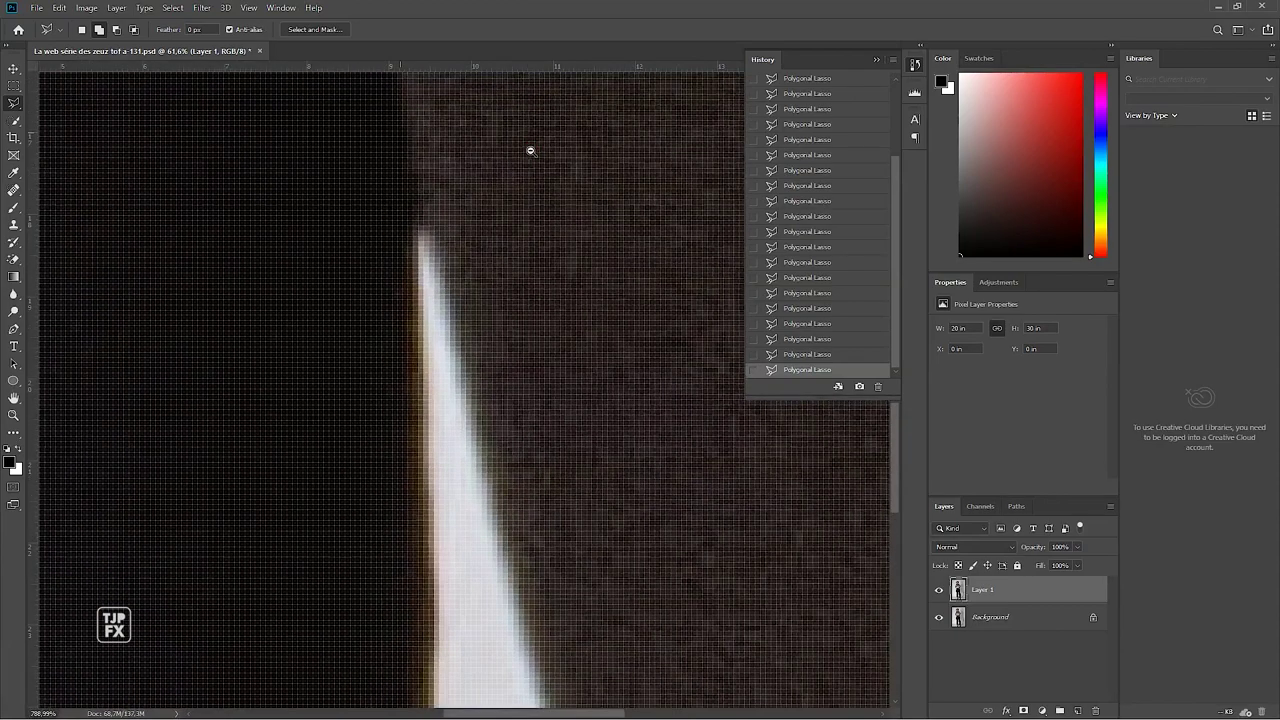
pyautogui.scroll(-8, 451, 271)
pyautogui.scroll(10, 553, 475)
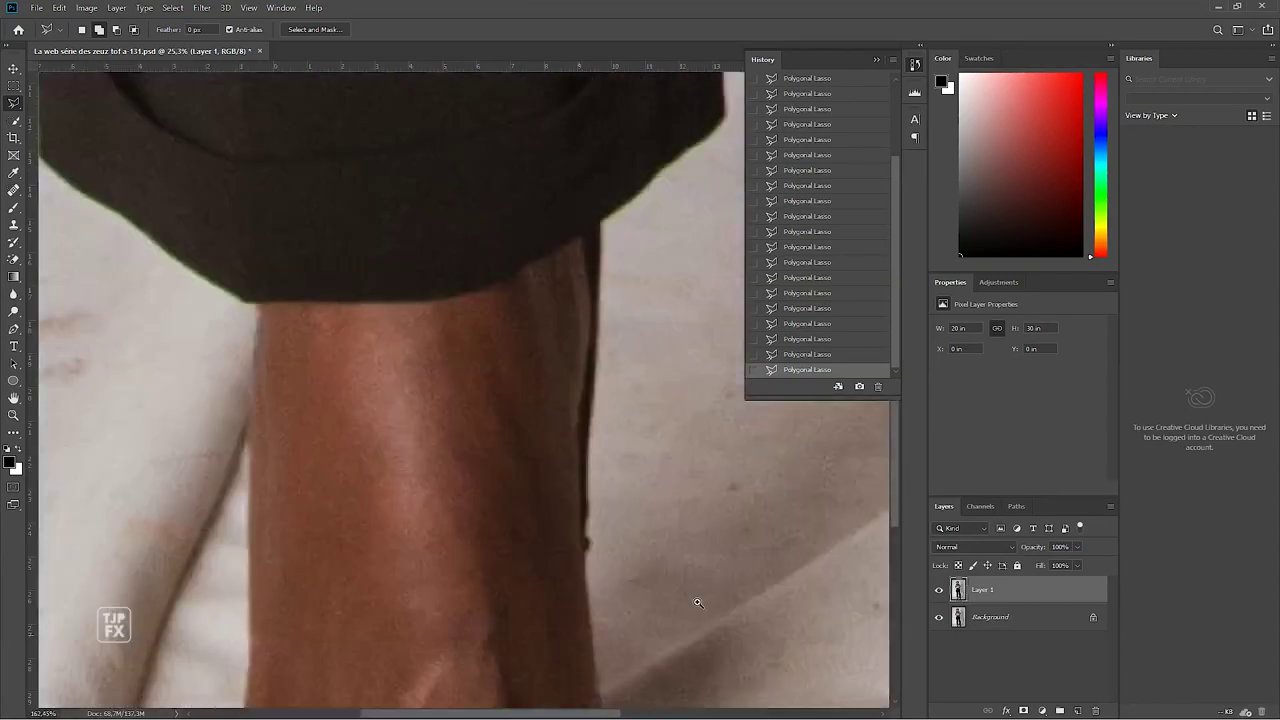
pyautogui.moveTo(583, 314)
pyautogui.mouseDown()
pyautogui.moveTo(574, 214)
pyautogui.moveTo(611, 195)
pyautogui.mouseUp()
pyautogui.scroll(-3, 611, 195)
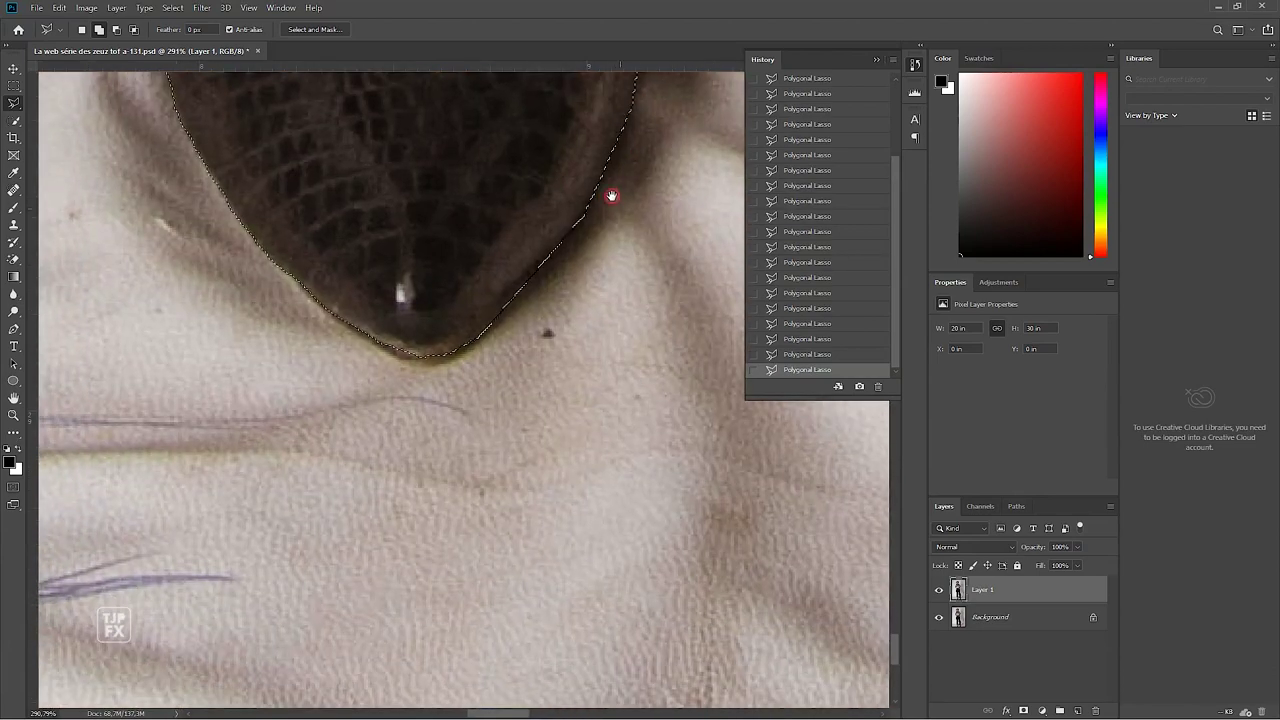
pyautogui.scroll(-3, 543, 243)
pyautogui.moveTo(543, 243)
pyautogui.mouseDown()
pyautogui.moveTo(523, 274)
pyautogui.moveTo(547, 280)
pyautogui.moveTo(551, 194)
pyautogui.moveTo(486, 346)
pyautogui.moveTo(543, 337)
pyautogui.moveTo(608, 388)
pyautogui.mouseUp()
# Step: Pan and zoom around the collar, shoulder and strap to locate the left arm-jacket gap
pyautogui.scroll(-3, 534, 286)
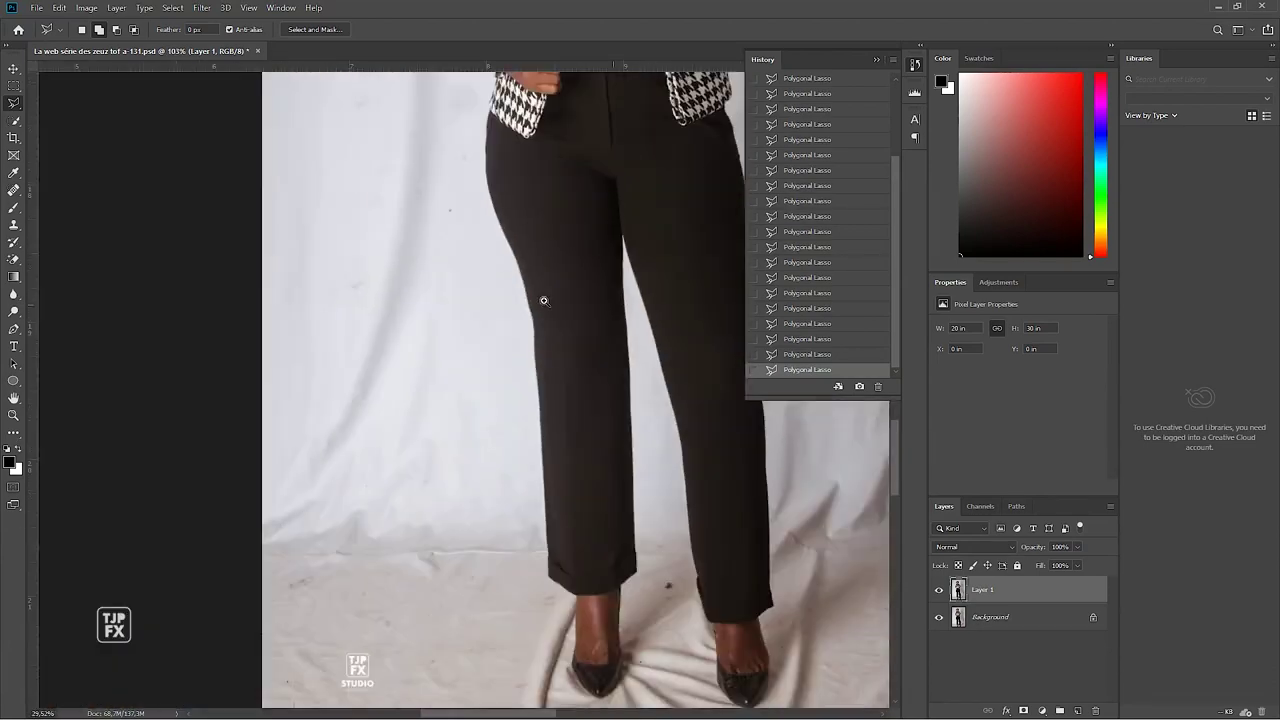
pyautogui.moveTo(534, 286)
pyautogui.mouseDown()
pyautogui.moveTo(543, 337)
pyautogui.moveTo(541, 294)
pyautogui.mouseUp()
pyautogui.scroll(5, 543, 337)
pyautogui.scroll(-3, 541, 294)
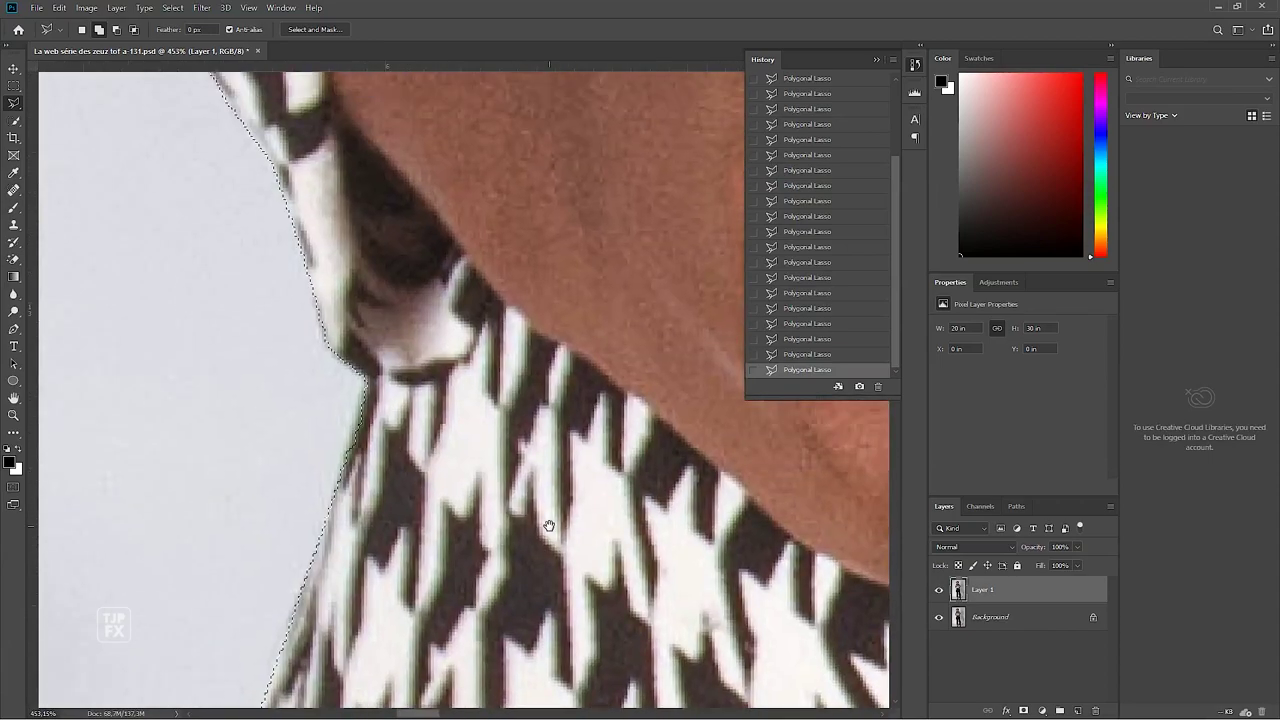
pyautogui.scroll(-2, 549, 526)
pyautogui.moveTo(549, 526)
pyautogui.mouseDown()
pyautogui.moveTo(623, 405)
pyautogui.moveTo(523, 362)
pyautogui.mouseUp()
pyautogui.scroll(1, 623, 405)
pyautogui.scroll(6, 623, 405)
pyautogui.scroll(-3, 434, 415)
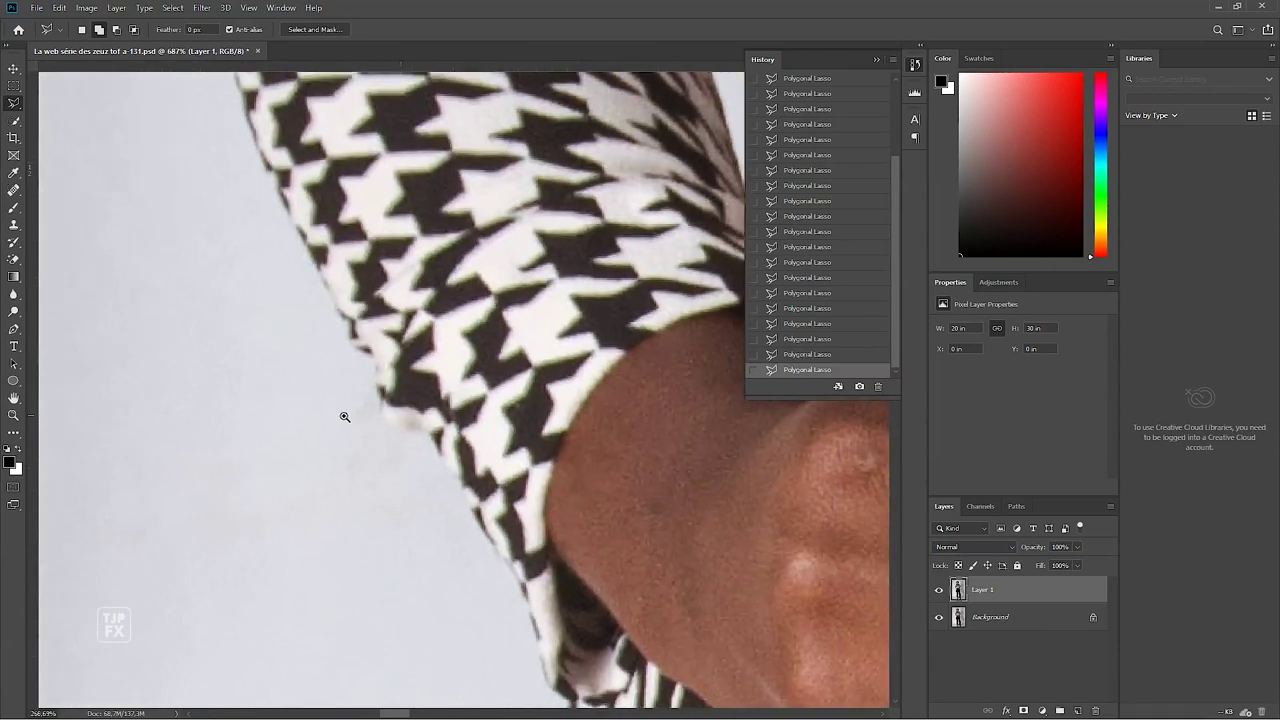
pyautogui.moveTo(343, 420)
pyautogui.mouseDown()
pyautogui.moveTo(391, 449)
pyautogui.moveTo(380, 509)
pyautogui.moveTo(329, 470)
pyautogui.mouseUp()
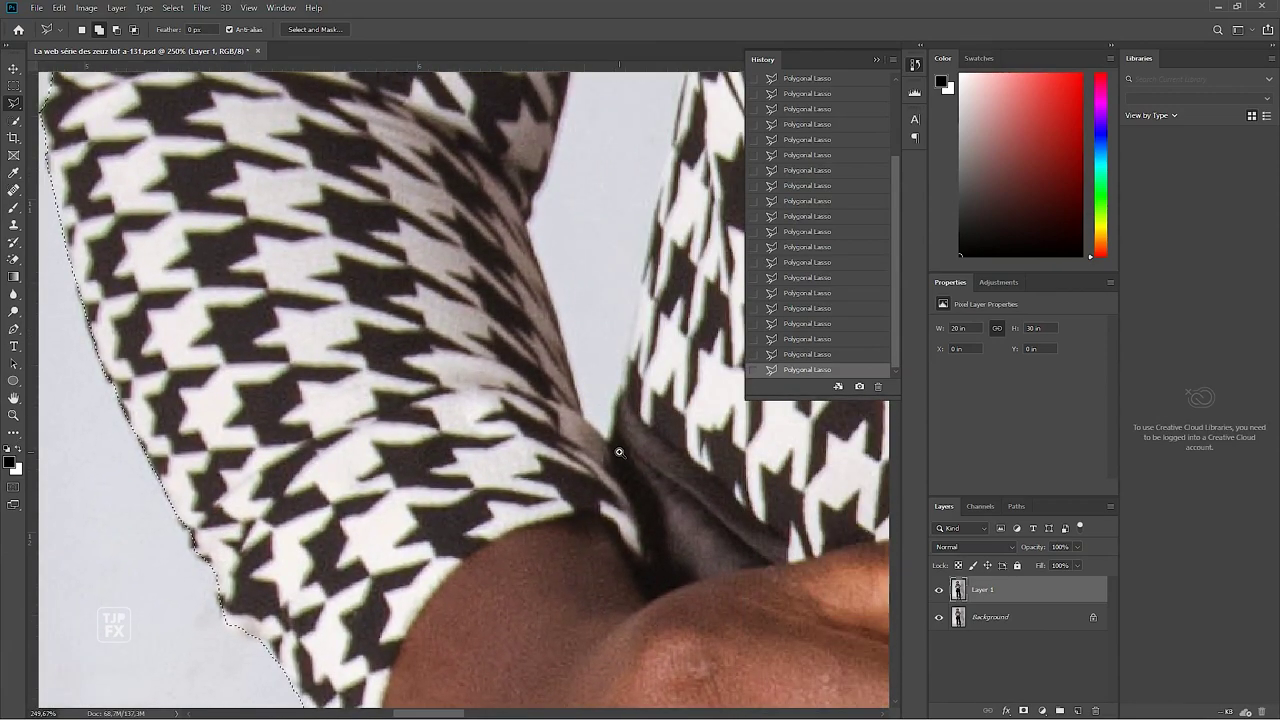
pyautogui.scroll(-3, 618, 452)
pyautogui.scroll(1, 557, 453)
pyautogui.scroll(3, 619, 408)
pyautogui.moveTo(619, 408); pyautogui.dragTo(385, 556)
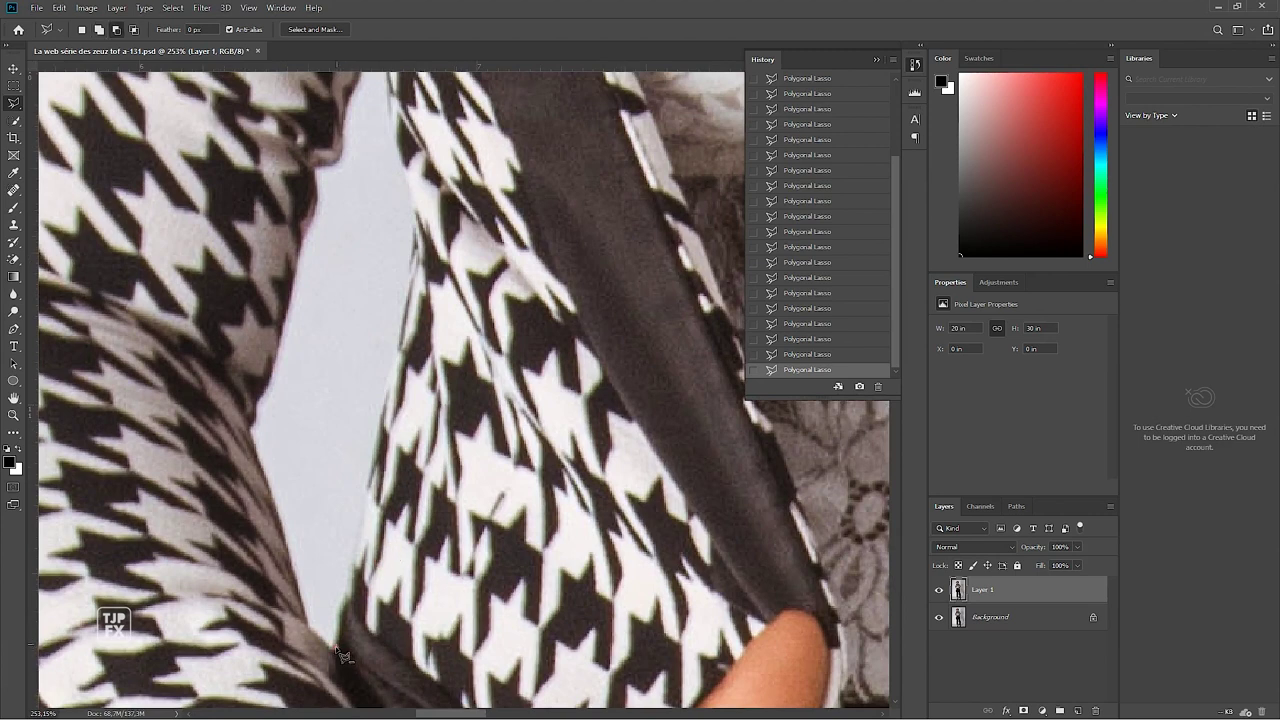
# Step: Outline the background gap up the sleeve edge and back down along the jacket edge
pyautogui.click(338, 636)
pyautogui.click(356, 578)
pyautogui.click(380, 440)
pyautogui.click(418, 243)
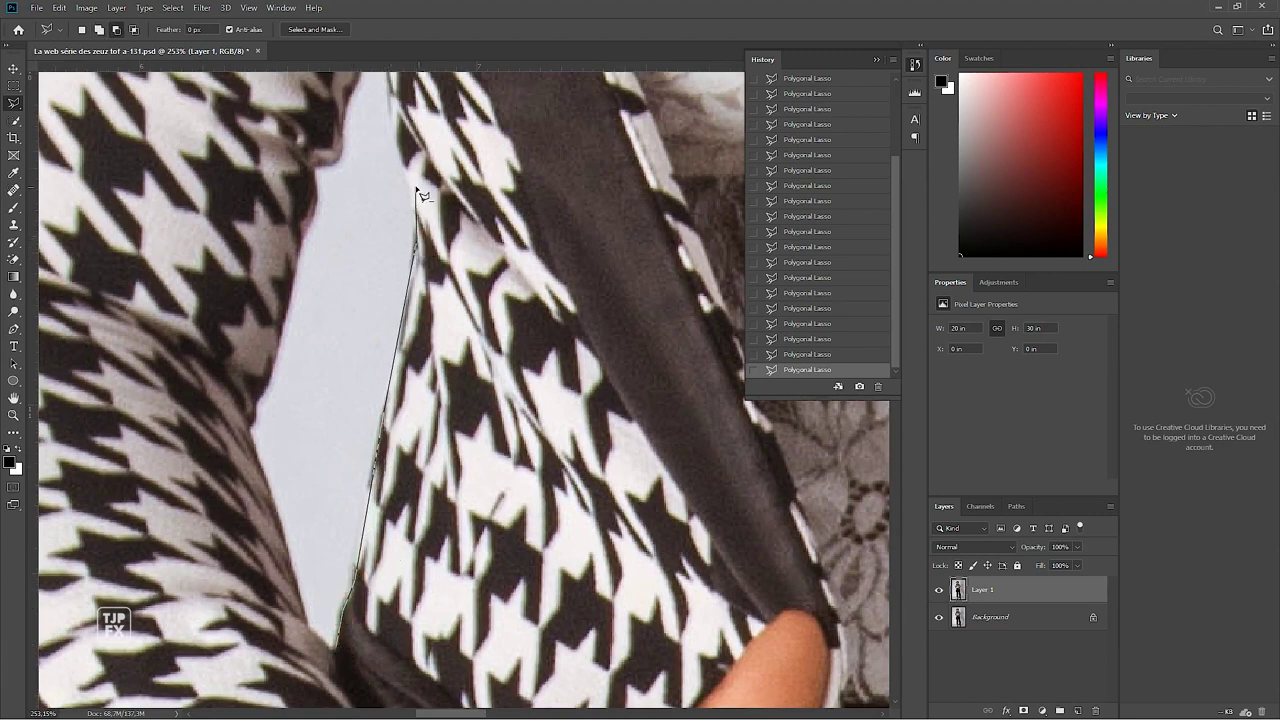
pyautogui.moveTo(400, 149); pyautogui.dragTo(432, 455)
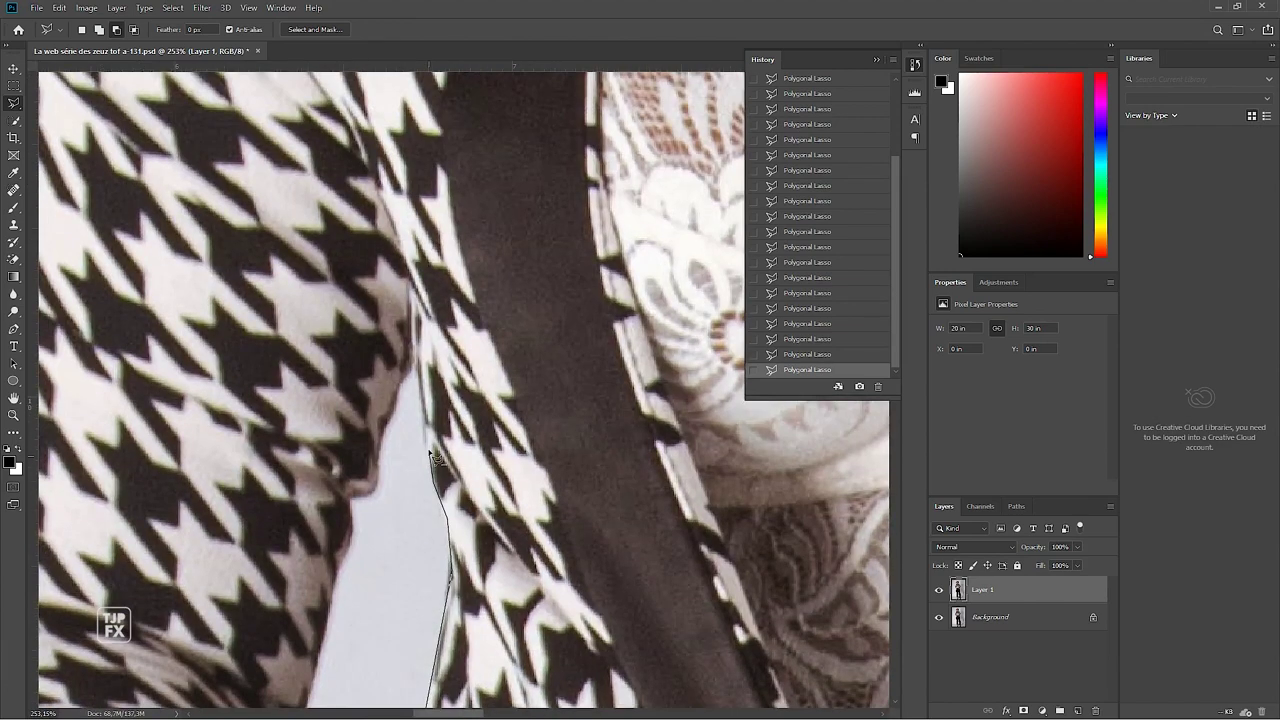
pyautogui.click(399, 386)
pyautogui.click(349, 490)
# Step: Continue the outline down the gap edge and close it at the gap's lower end
pyautogui.moveTo(355, 544); pyautogui.dragTo(360, 350)
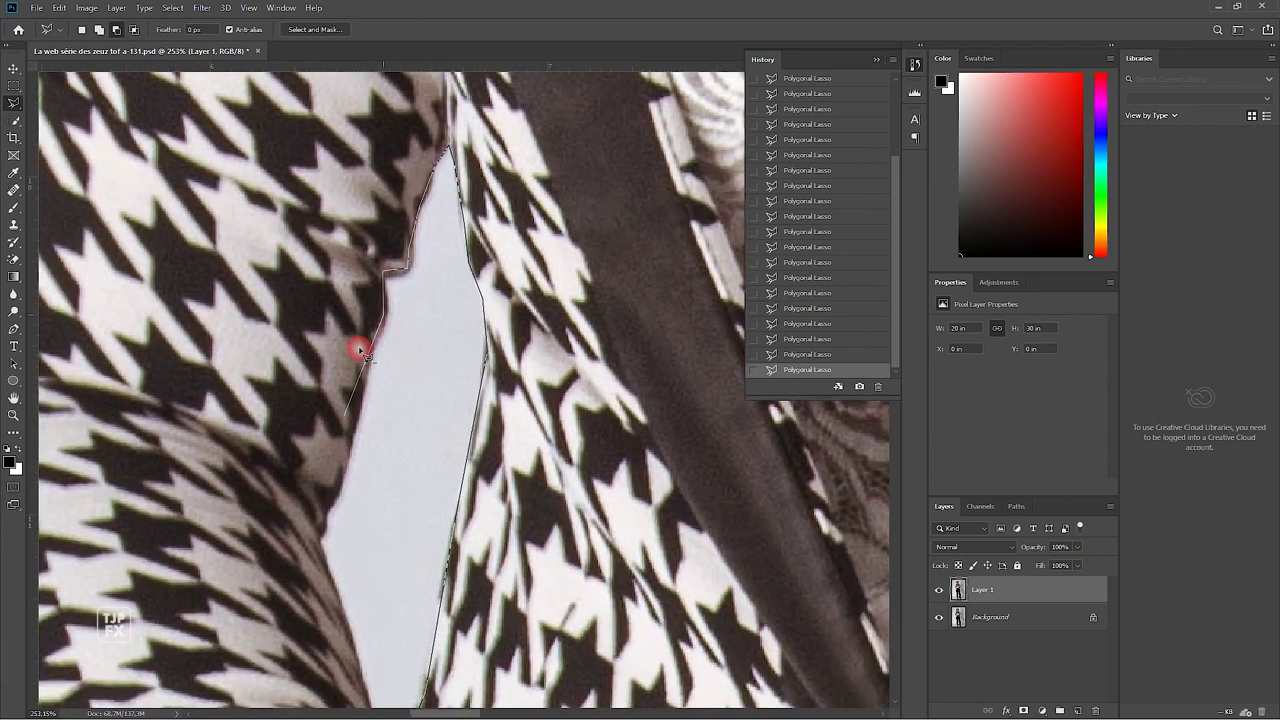
pyautogui.click(346, 483)
pyautogui.click(315, 533)
pyautogui.moveTo(355, 617); pyautogui.dragTo(280, 254)
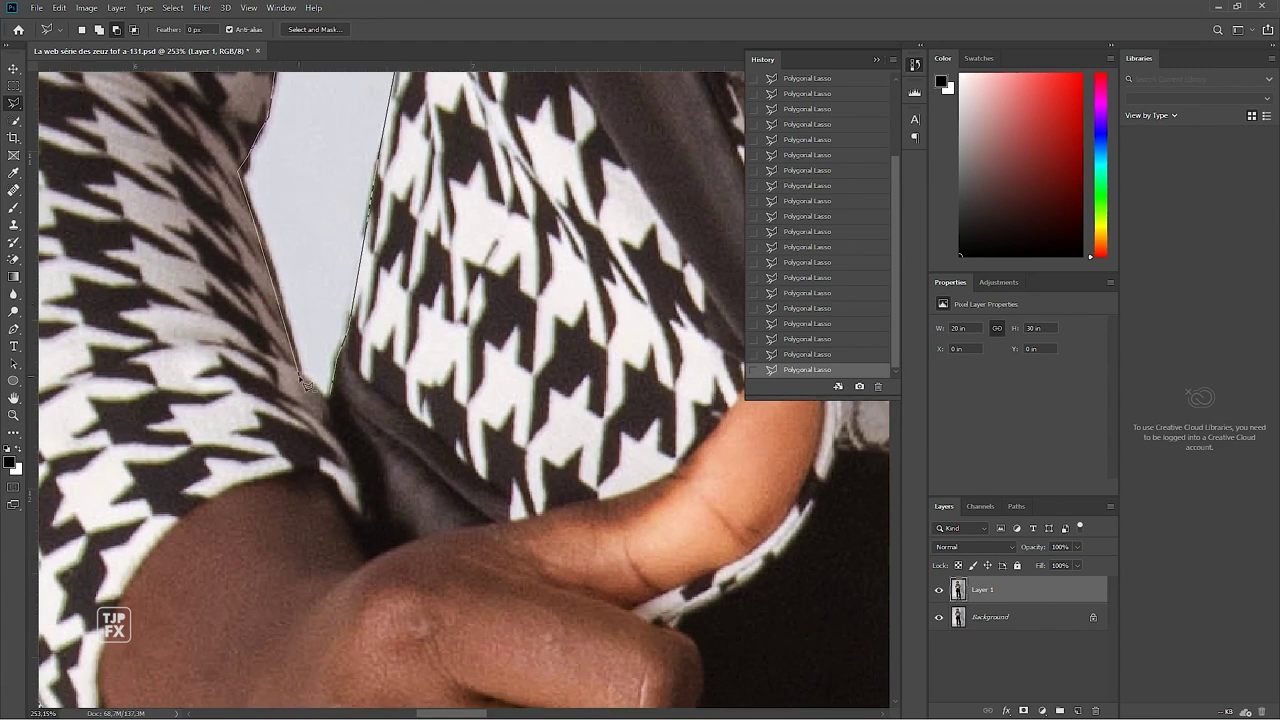
pyautogui.click(335, 411)
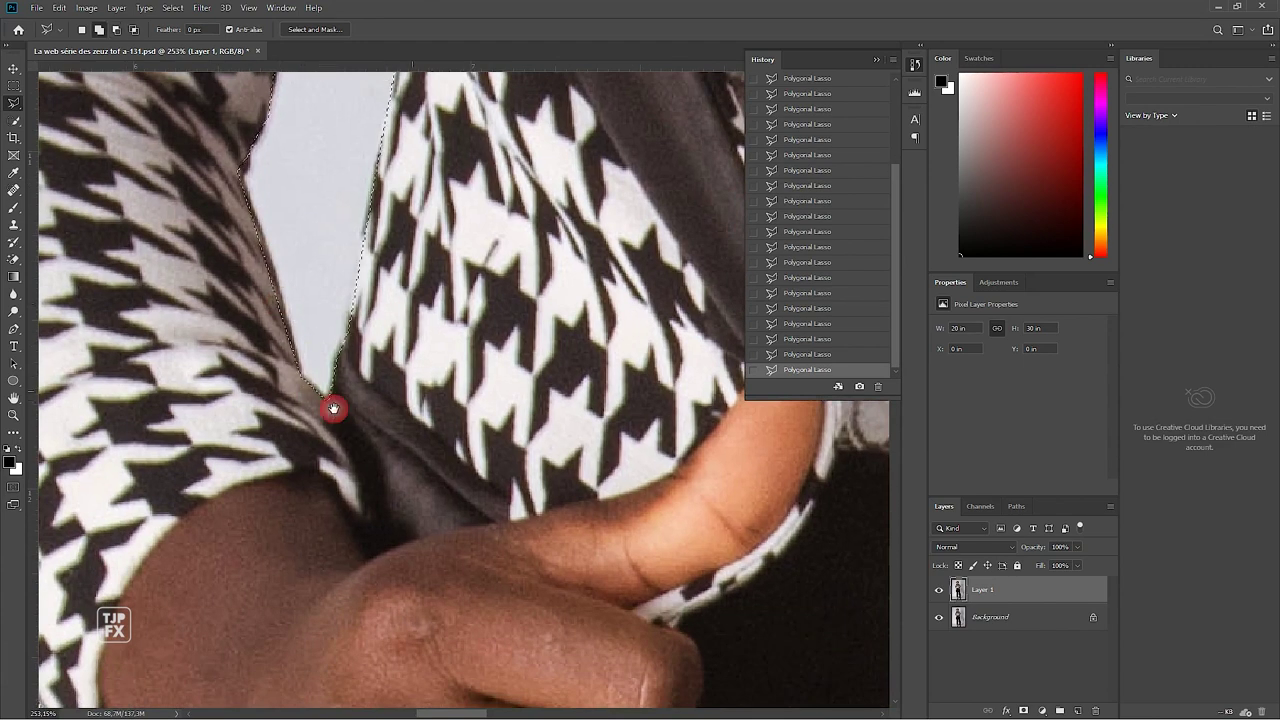
pyautogui.scroll(-5, 335, 411)
pyautogui.moveTo(449, 372); pyautogui.dragTo(397, 392)
pyautogui.scroll(3, 397, 392)
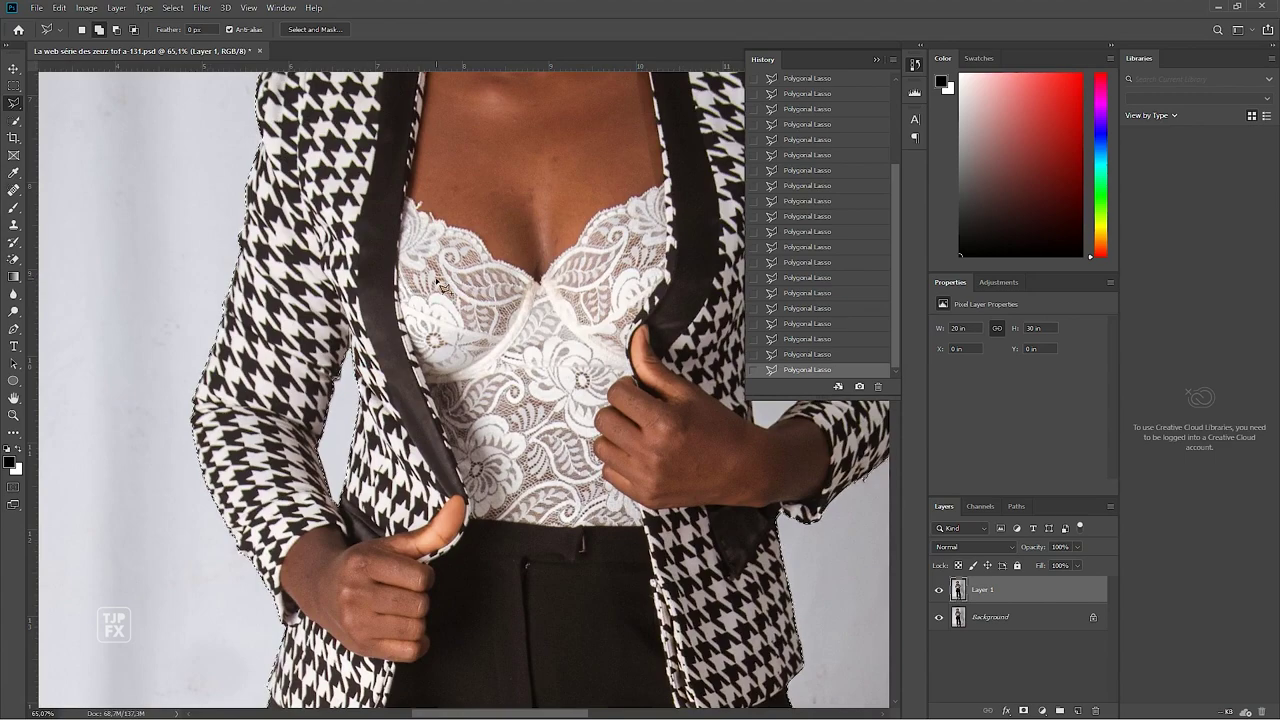
# Step: Bring the right-arm gap into view and, holding Alt, start a subtracting outline down the arm edge
pyautogui.scroll(3, 330, 390)
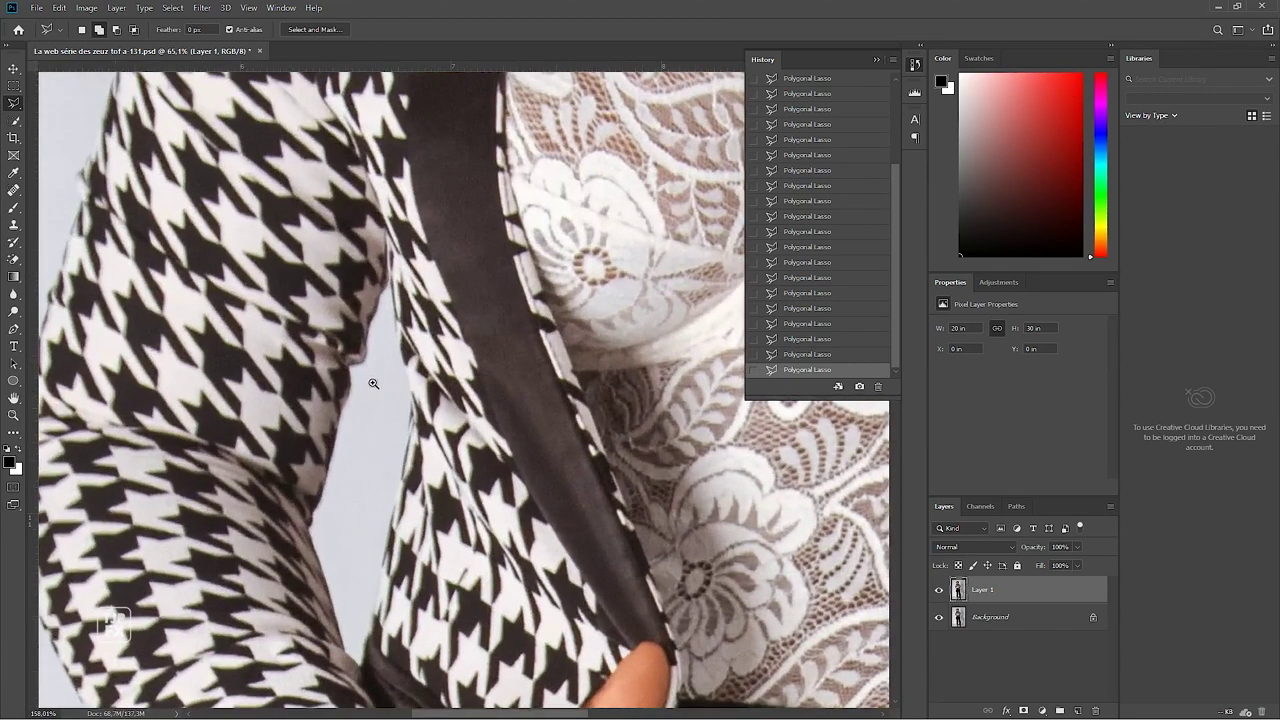
pyautogui.scroll(-5, 475, 380)
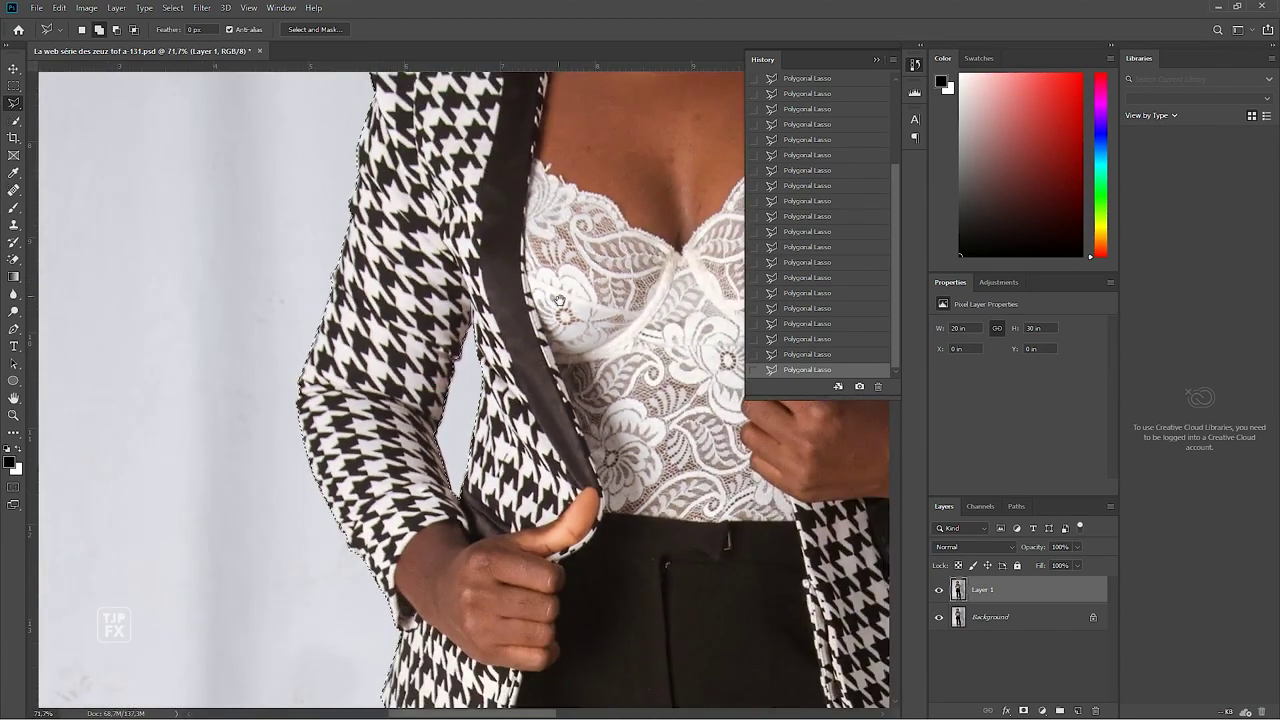
pyautogui.scroll(2, 340, 502)
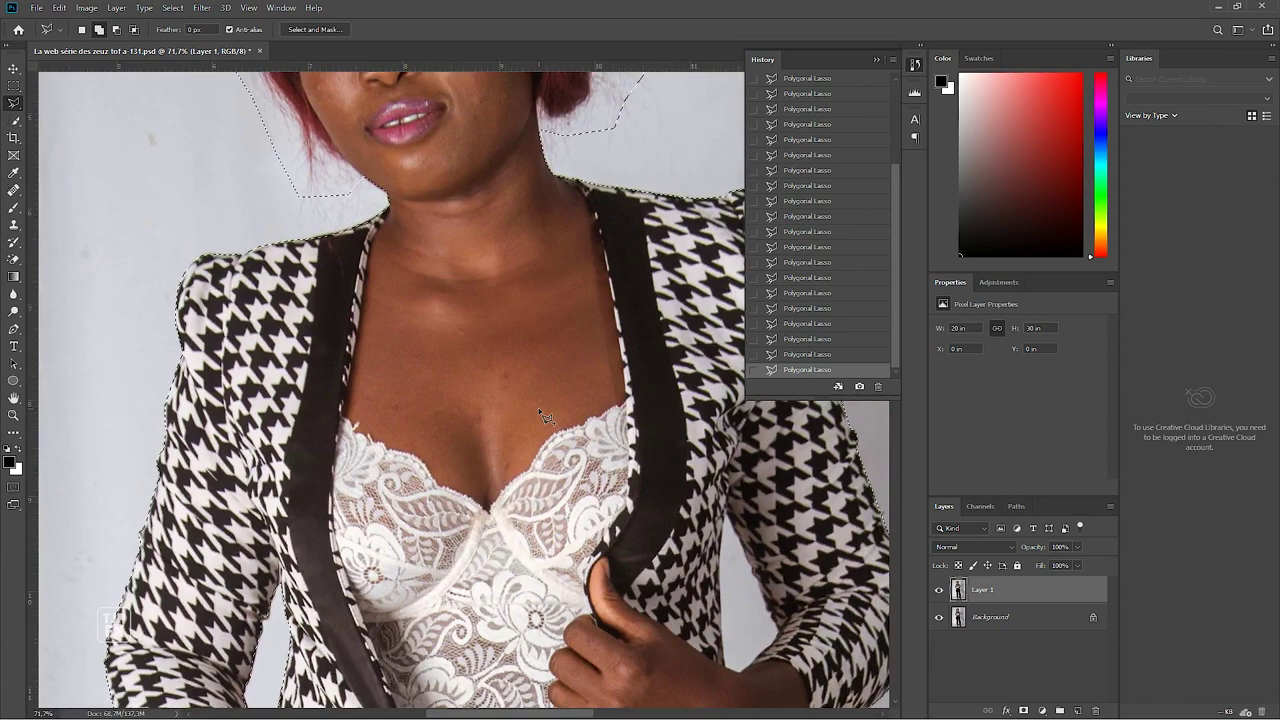
pyautogui.moveTo(569, 470); pyautogui.dragTo(454, 240)
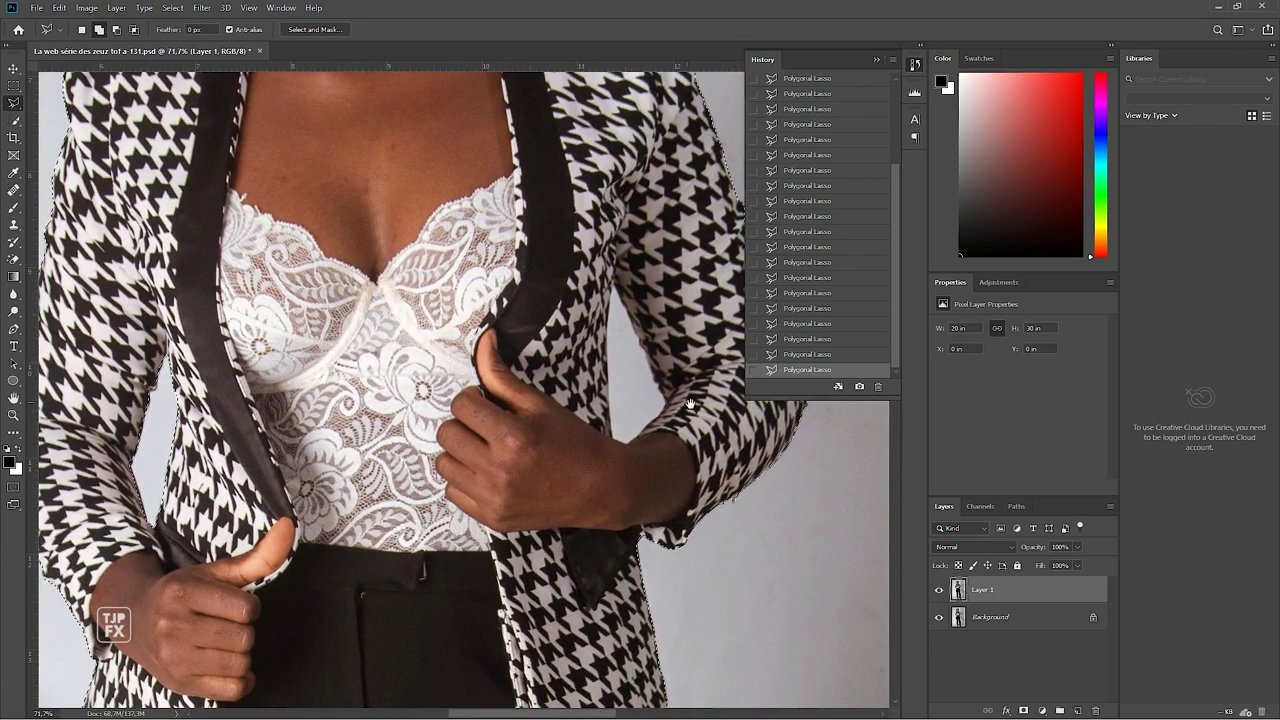
pyautogui.scroll(3, 620, 500)
pyautogui.scroll(2, 489, 417)
pyautogui.moveTo(489, 417); pyautogui.dragTo(415, 488)
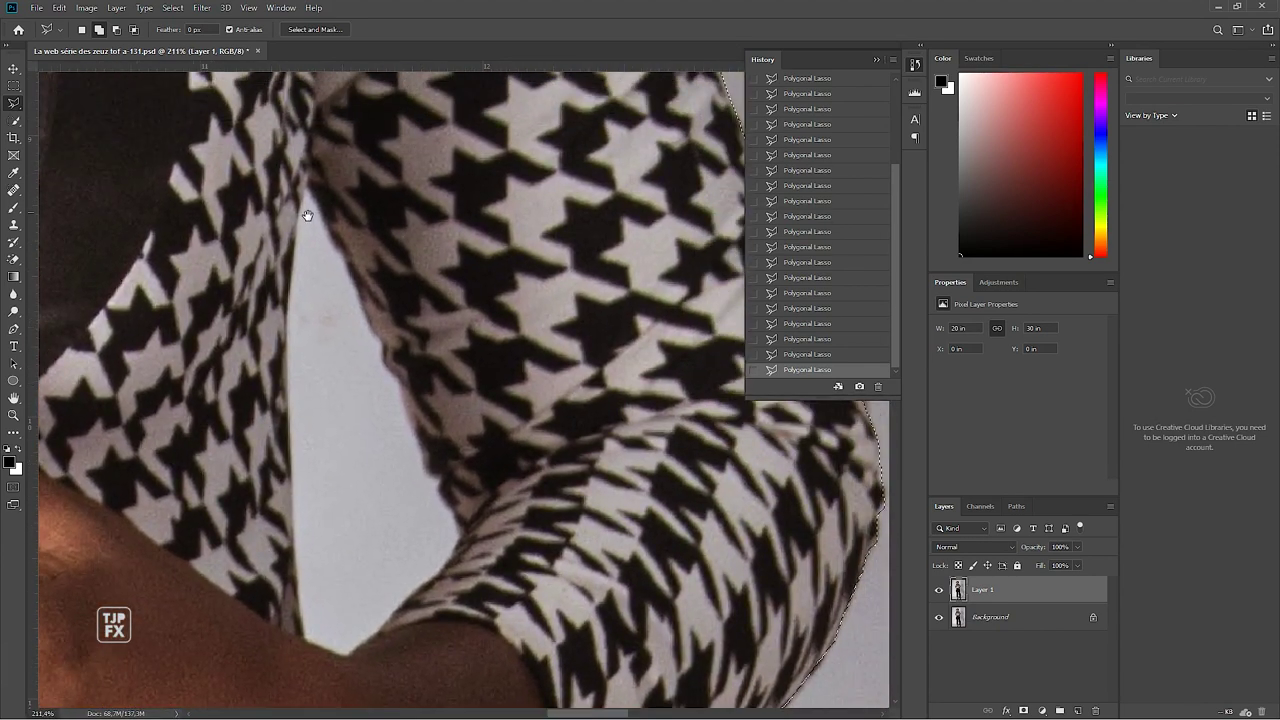
pyautogui.press('alt')
pyautogui.click(347, 265)
pyautogui.click(384, 360)
pyautogui.click(397, 389)
pyautogui.click(413, 434)
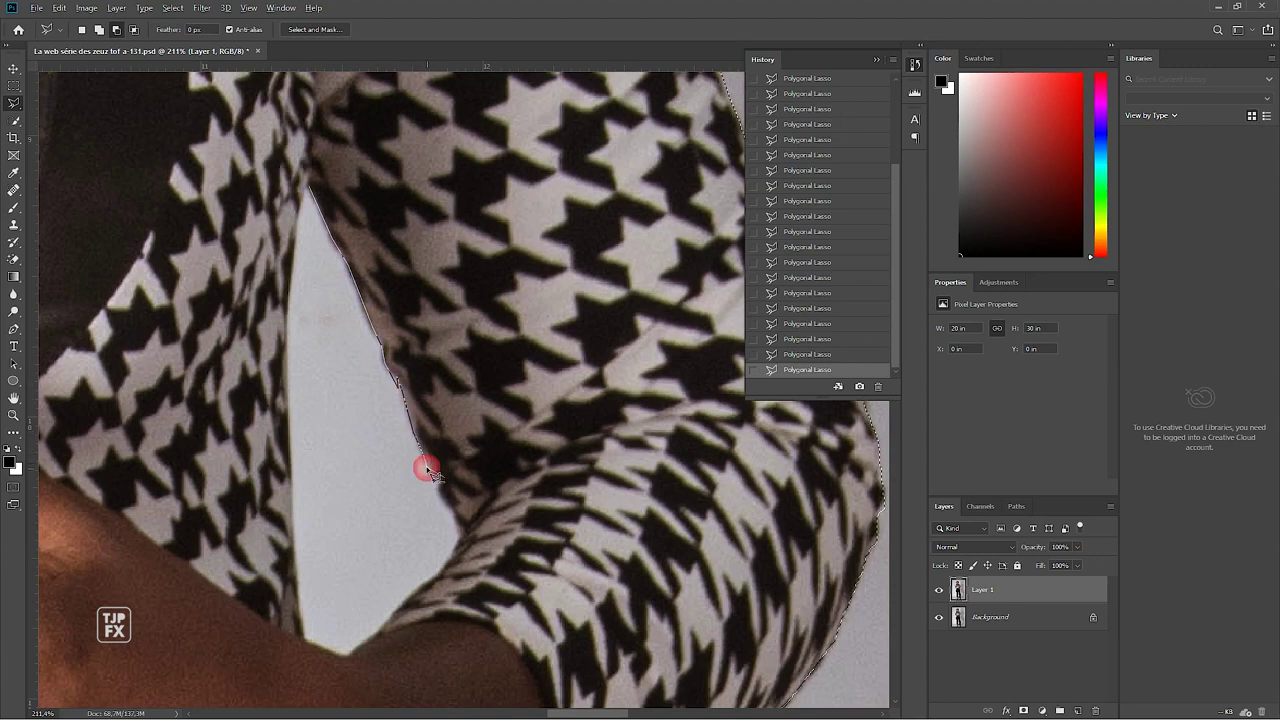
pyautogui.click(440, 472)
# Step: Carry the subtracting outline around the gap's bottom and up the jacket fabric edge
pyautogui.moveTo(456, 547); pyautogui.dragTo(665, 160)
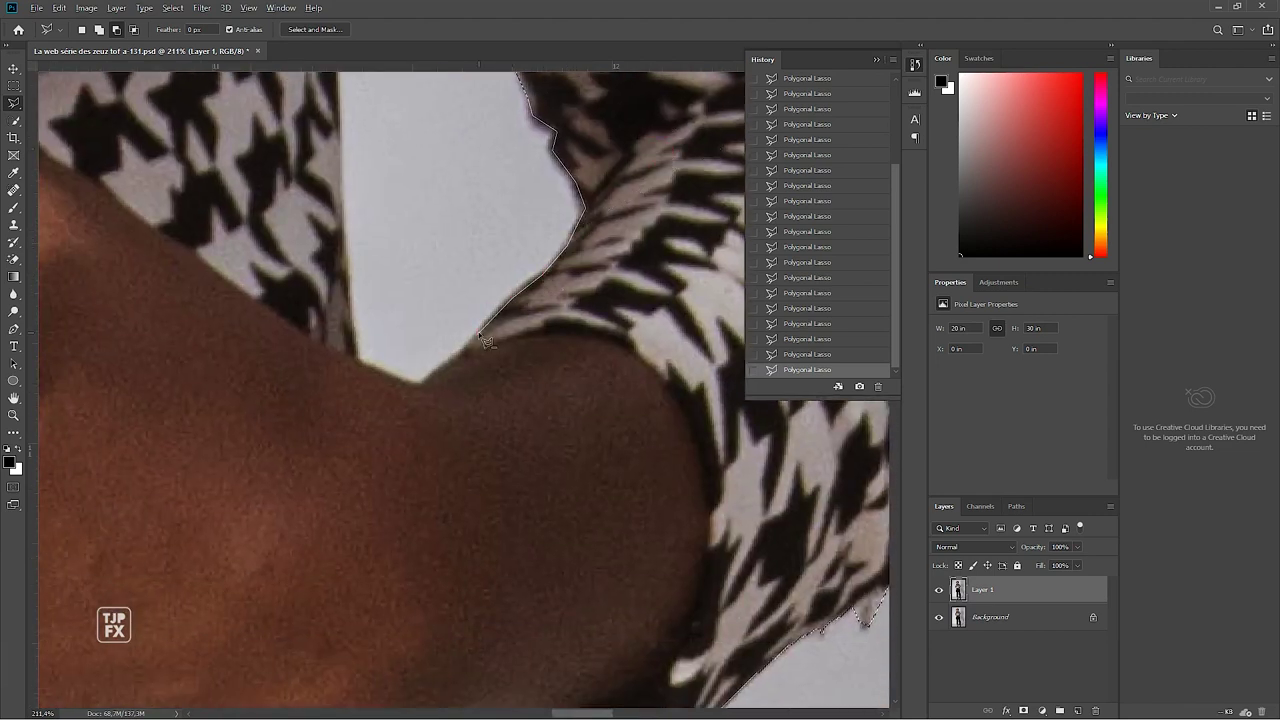
pyautogui.click(463, 354)
pyautogui.click(420, 381)
pyautogui.click(355, 362)
pyautogui.click(348, 237)
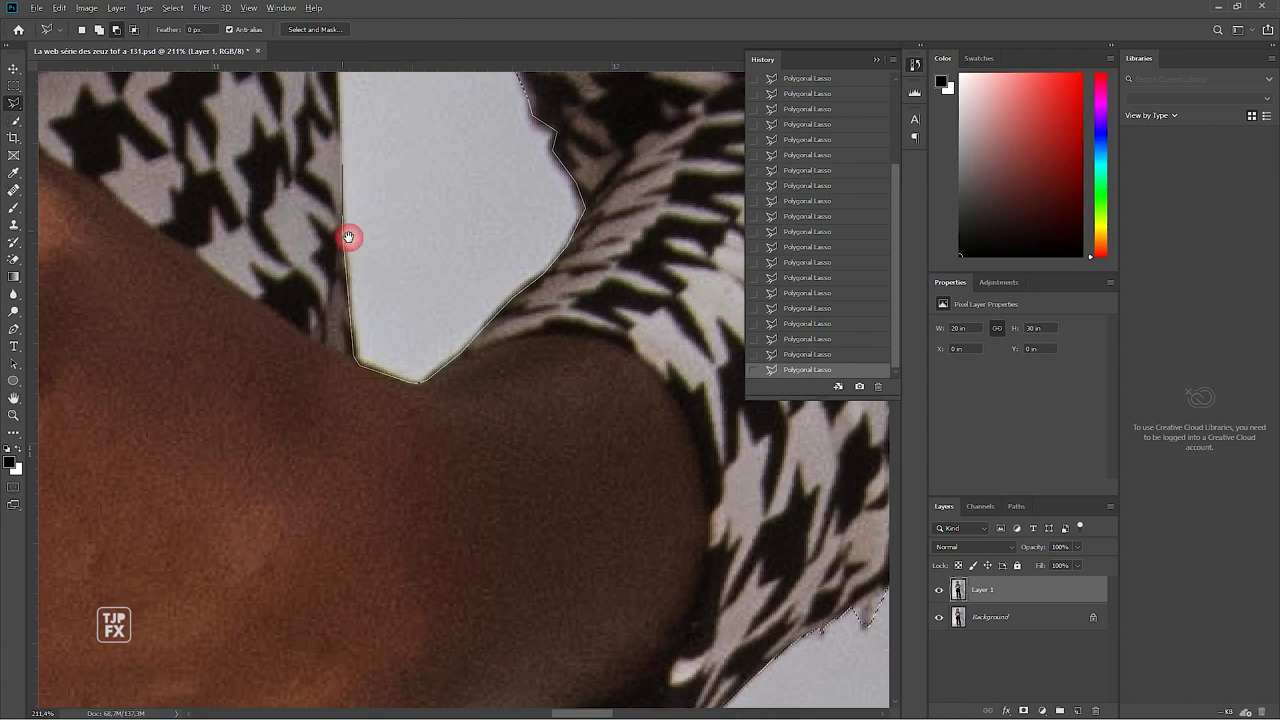
pyautogui.moveTo(348, 237); pyautogui.dragTo(388, 565)
pyautogui.click(385, 365)
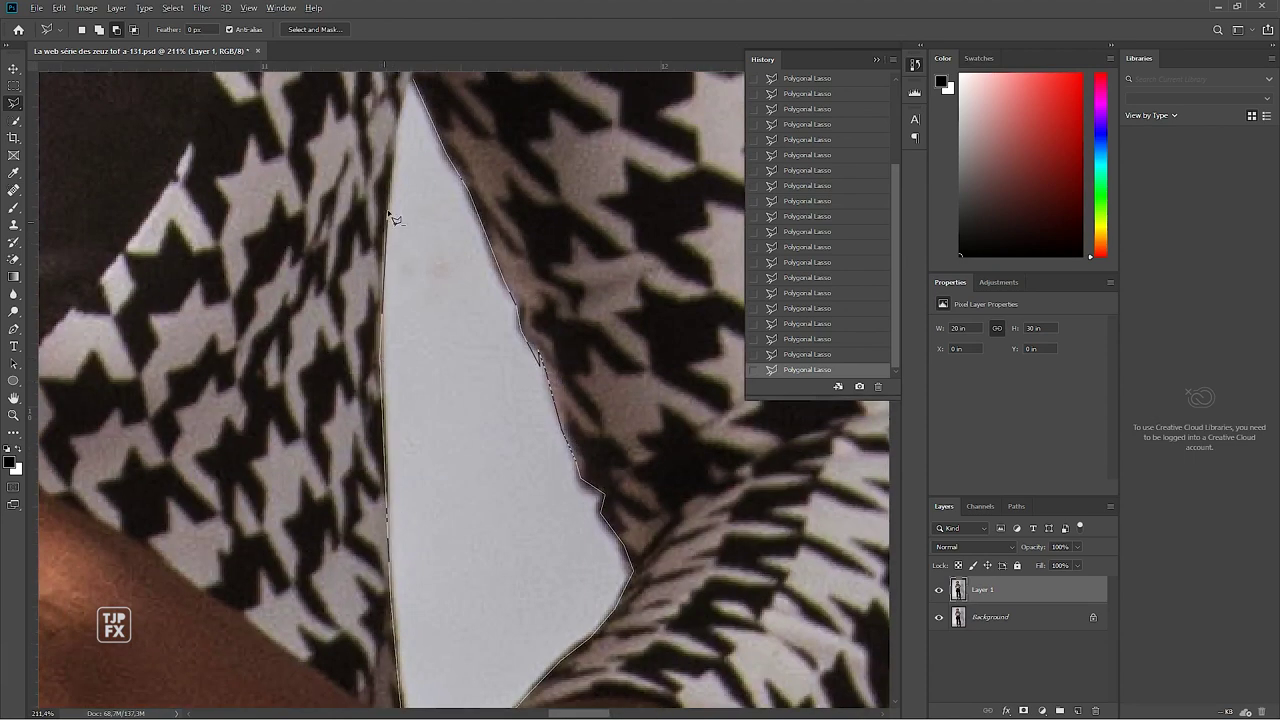
pyautogui.moveTo(399, 147); pyautogui.dragTo(360, 458)
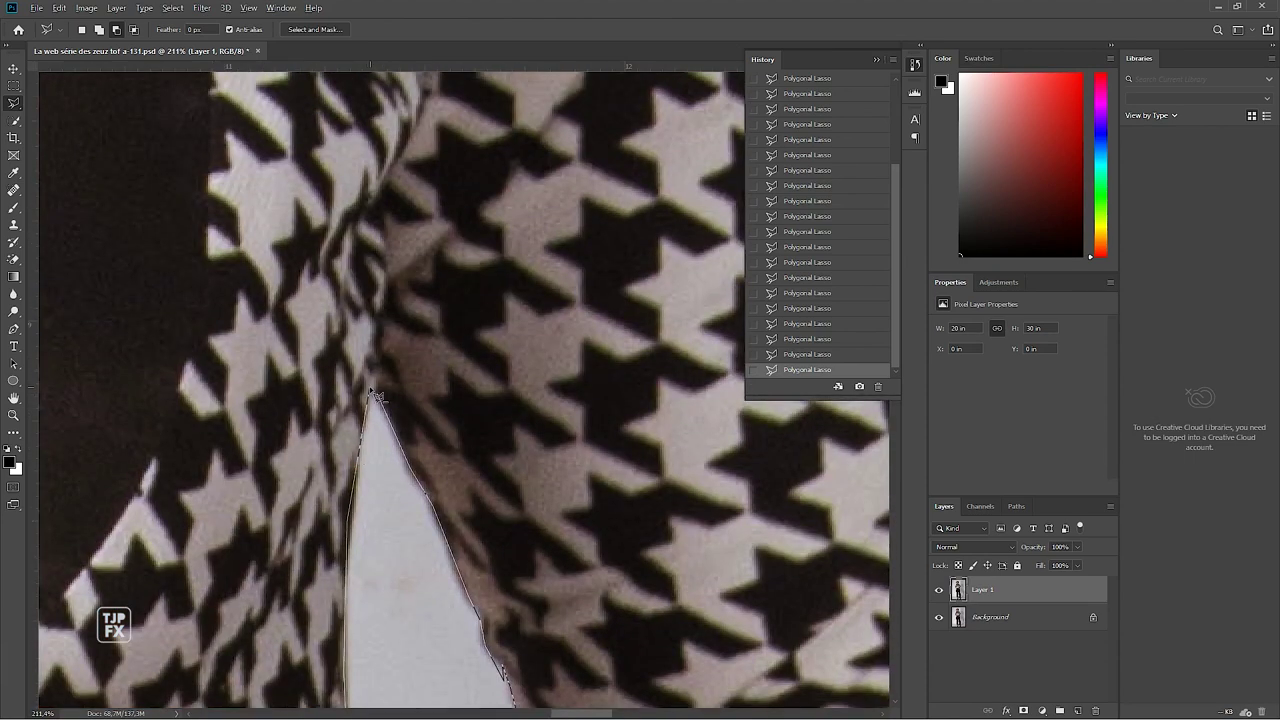
pyautogui.scroll(-3, 370, 390)
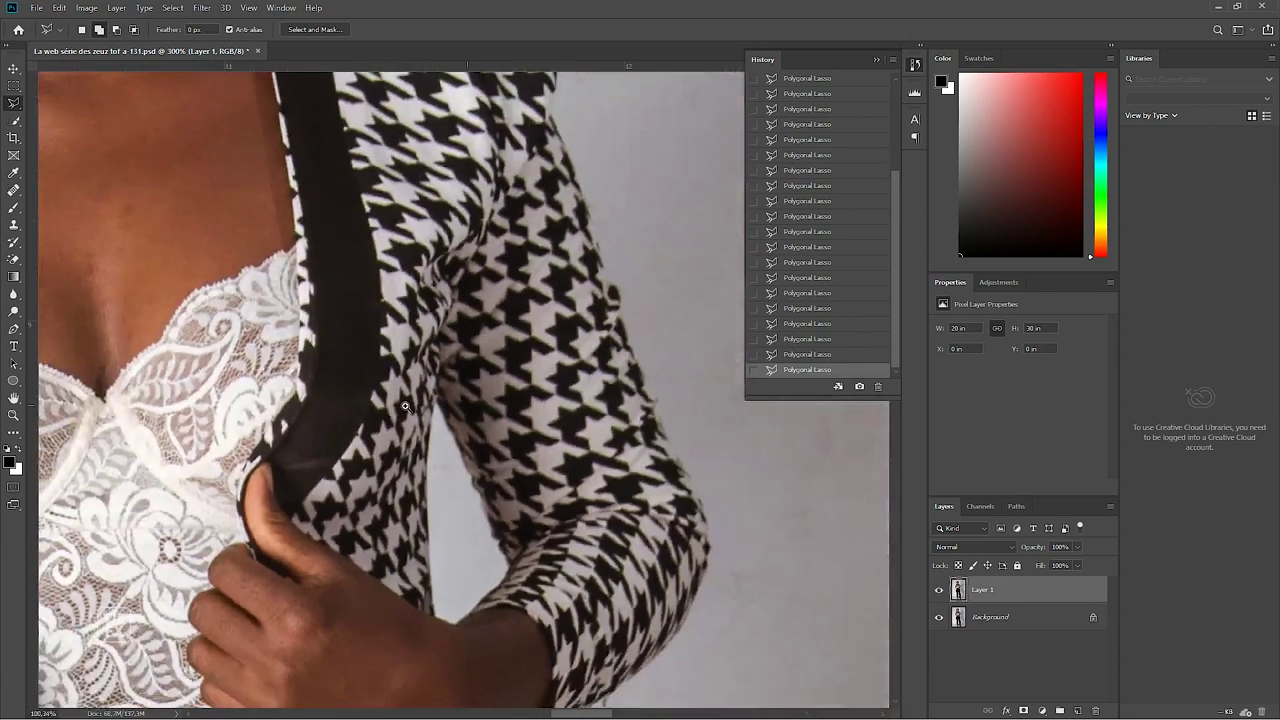
pyautogui.scroll(-2, 361, 406)
pyautogui.scroll(-1, 361, 406)
pyautogui.press('q')
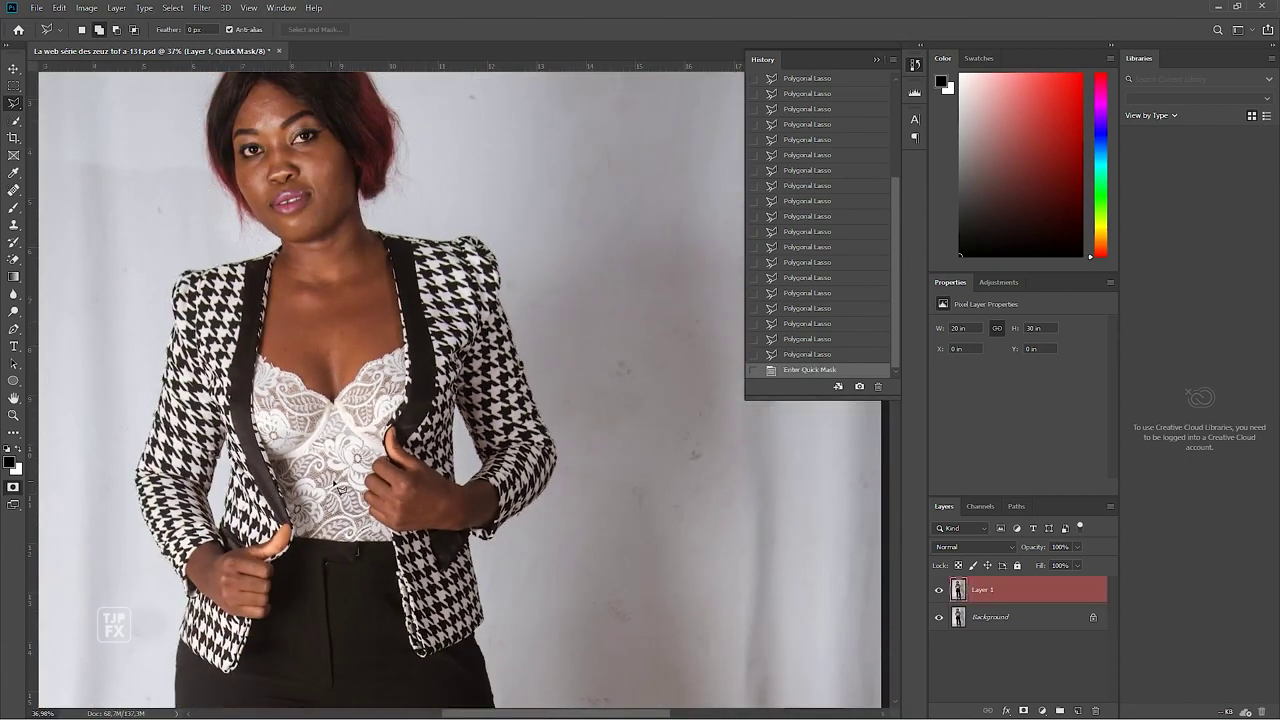
pyautogui.scroll(-3, 409, 484)
pyautogui.scroll(-3, 449, 414)
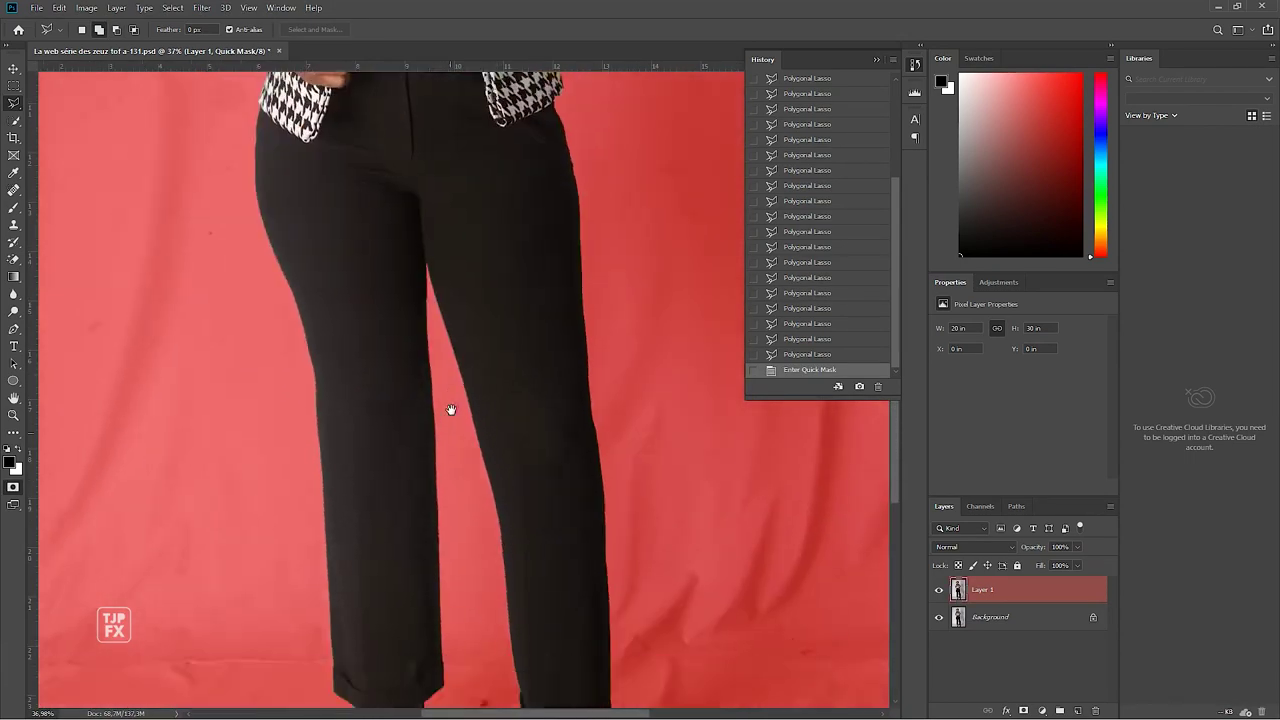
pyautogui.scroll(-3, 471, 480)
pyautogui.scroll(-1, 469, 462)
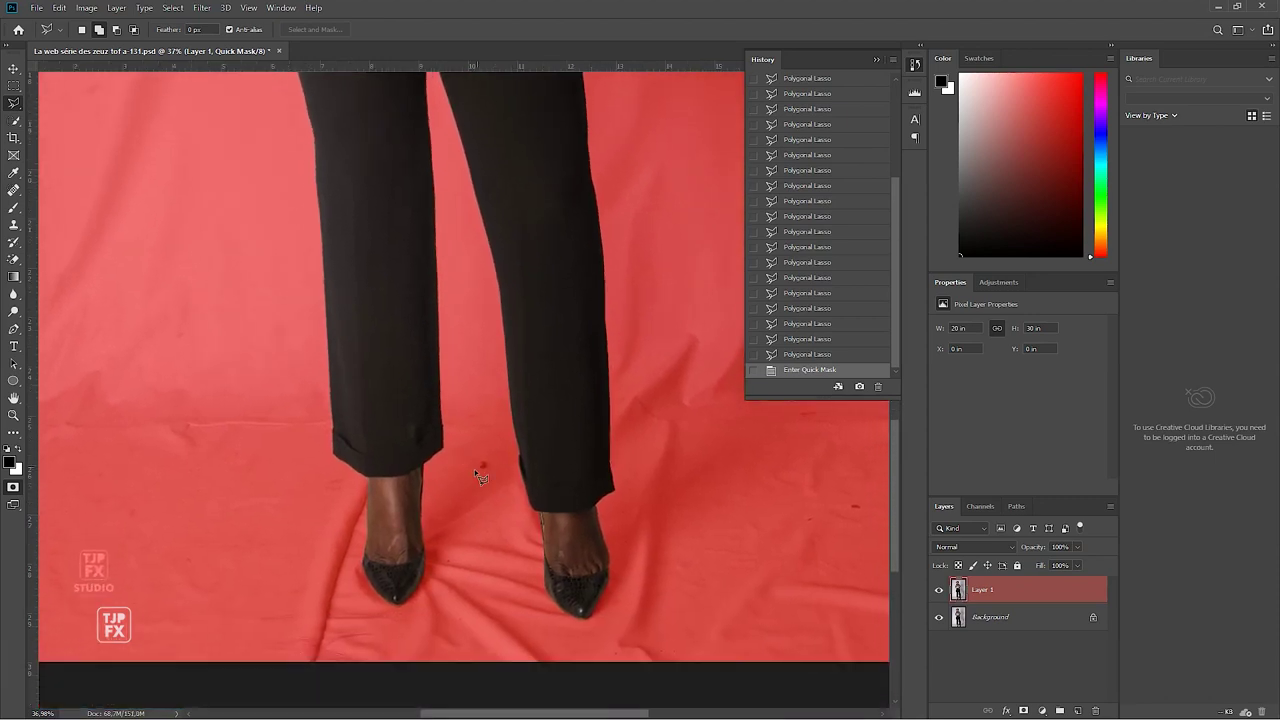
pyautogui.scroll(1, 474, 469)
pyautogui.scroll(3, 511, 417)
pyautogui.scroll(3, 517, 594)
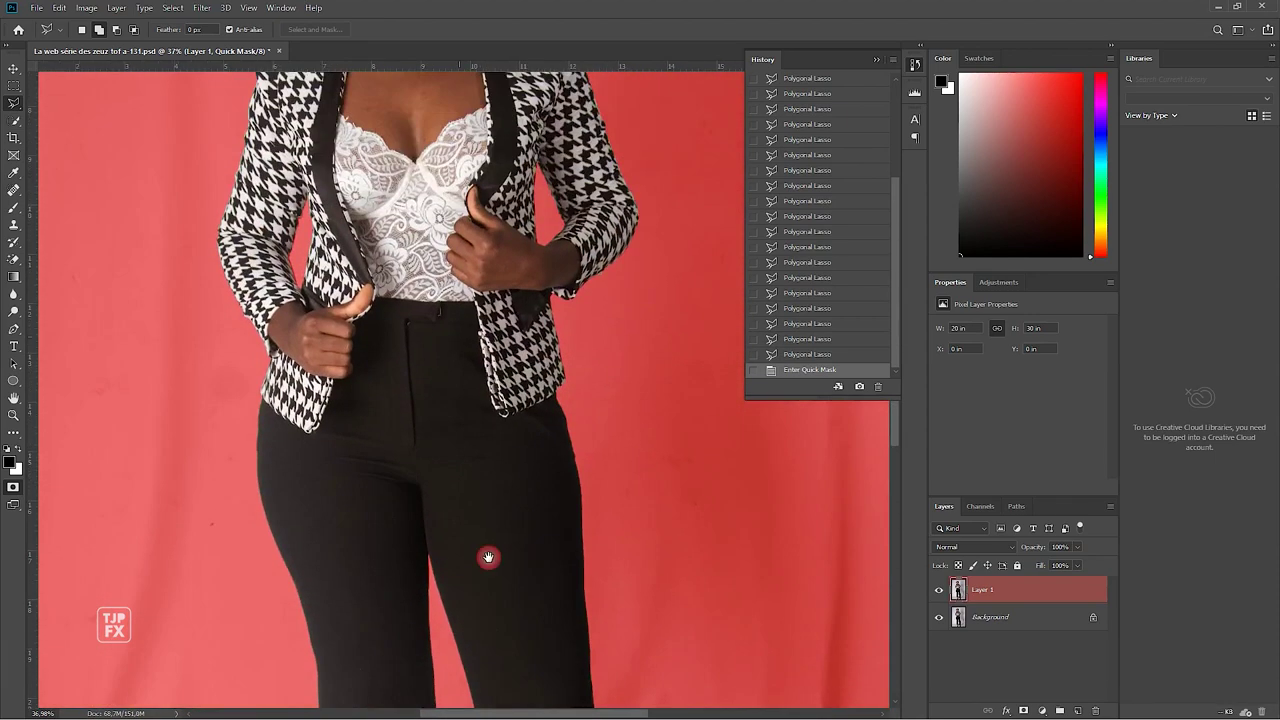
pyautogui.scroll(3, 487, 557)
pyautogui.scroll(2, 455, 505)
pyautogui.scroll(1, 465, 473)
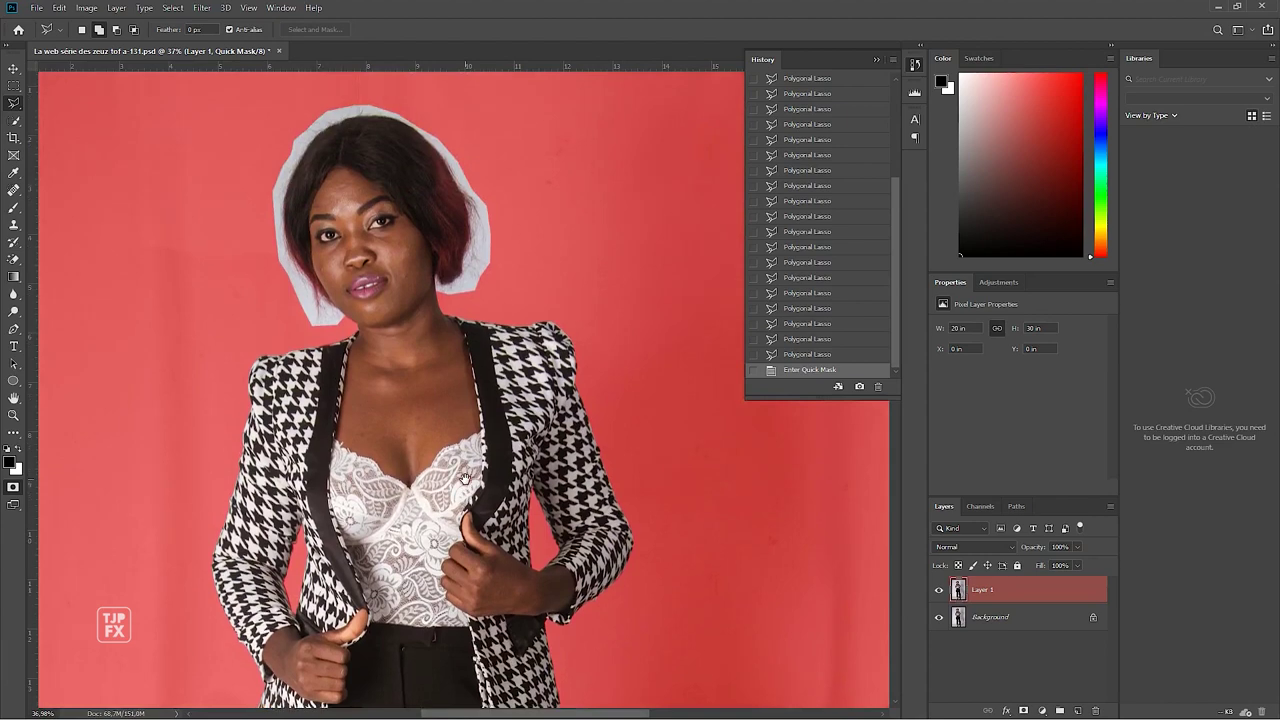
pyautogui.press('q')
# Step: In Select and Mask, set Smooth 72, Feather 2.7 px and Shift Edge -13%, and confirm
pyautogui.click(315, 29)
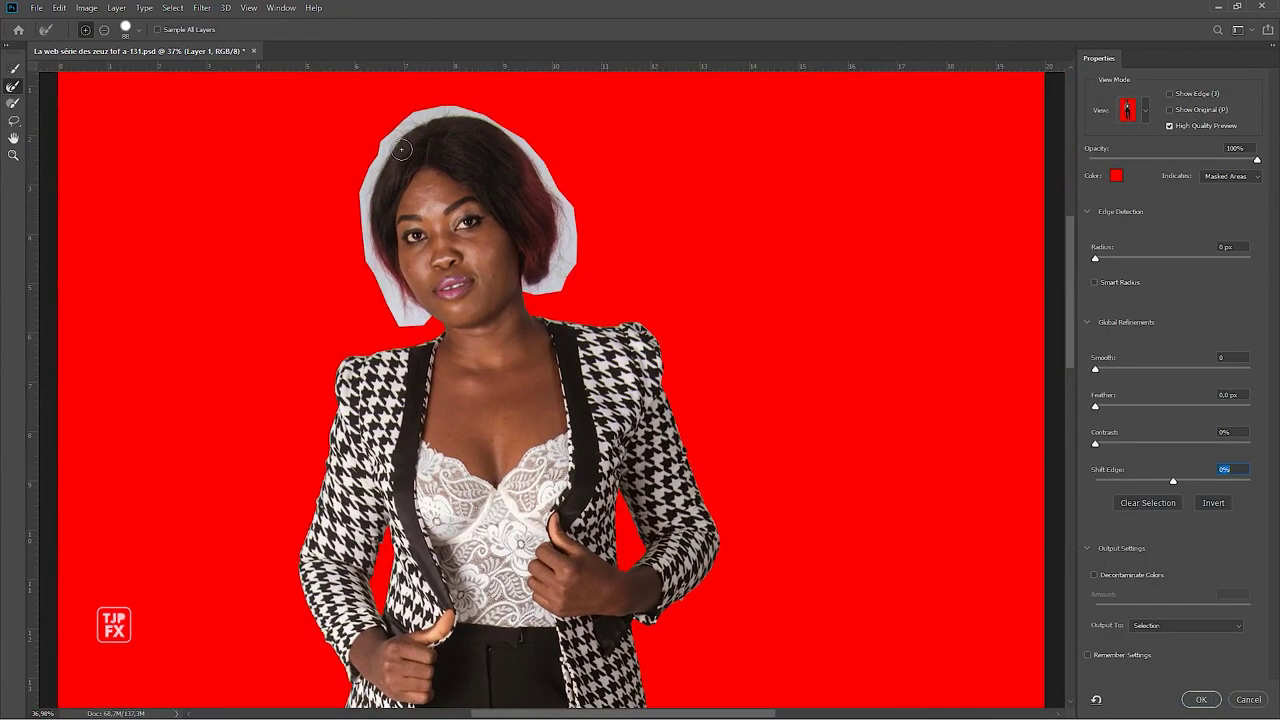
pyautogui.hotkey('ctrl', '+')
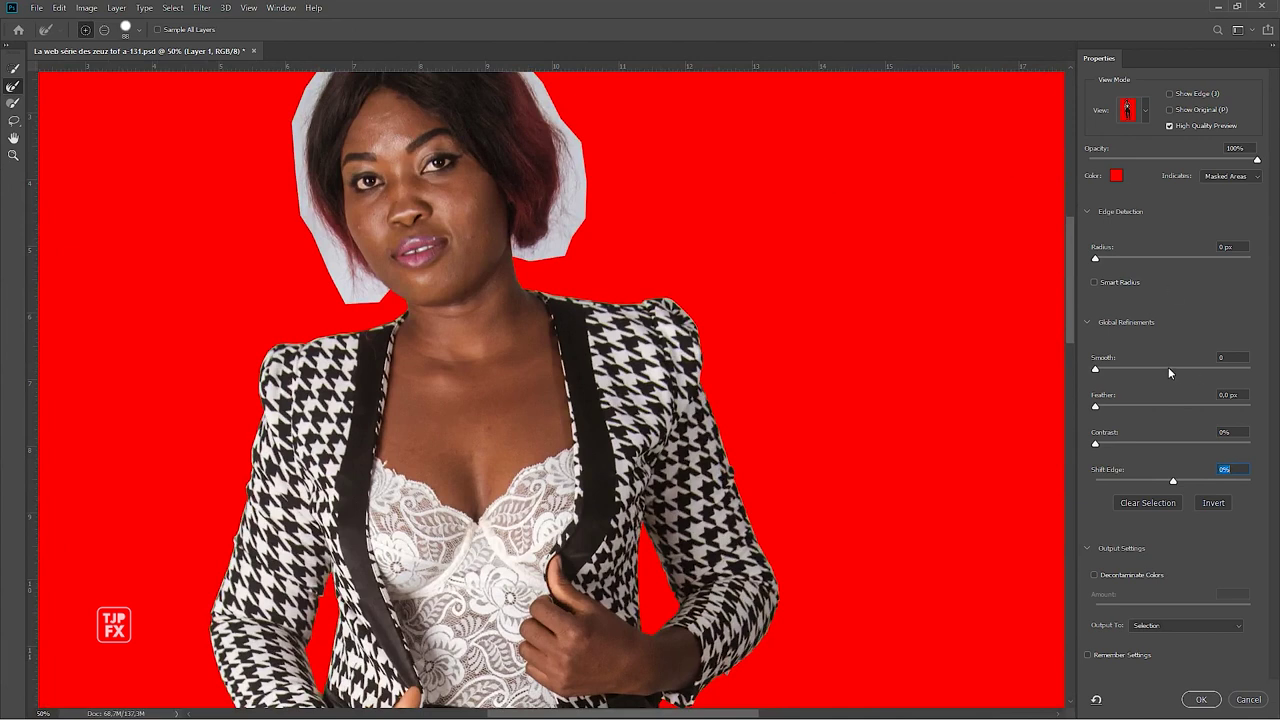
pyautogui.moveTo(1172, 369); pyautogui.dragTo(1179, 370)
pyautogui.click(1163, 480)
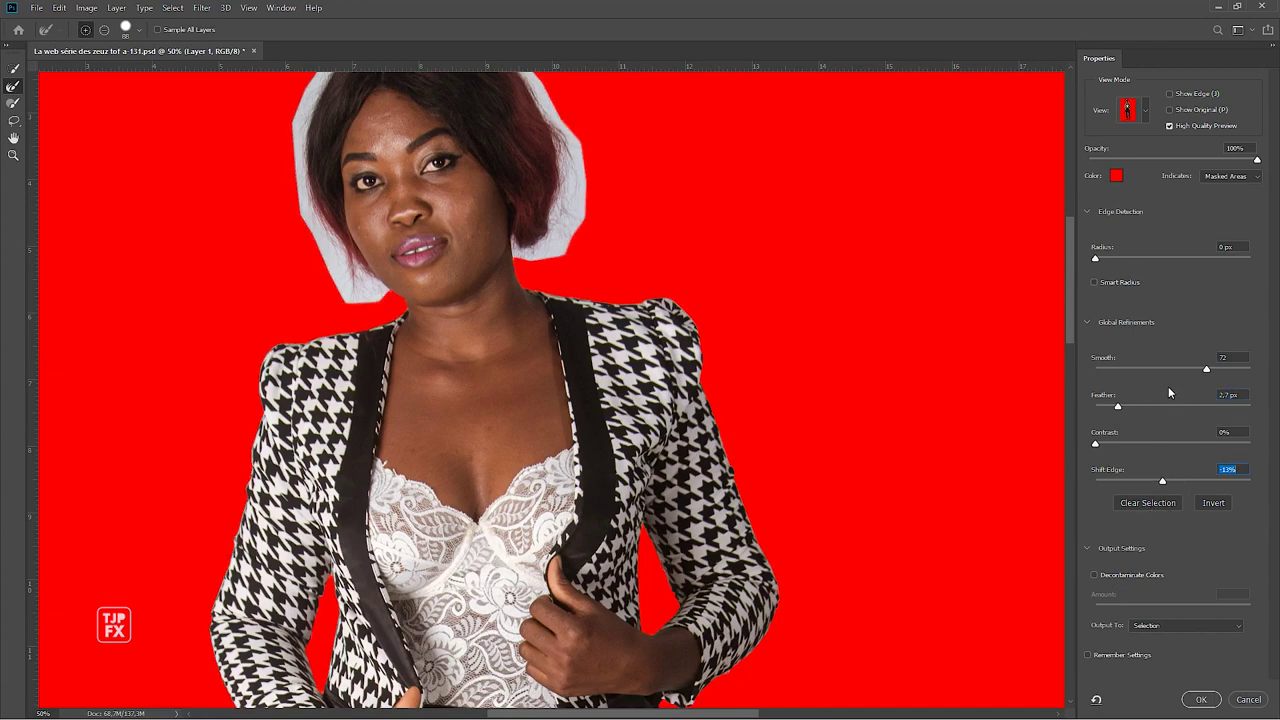
pyautogui.click(1201, 699)
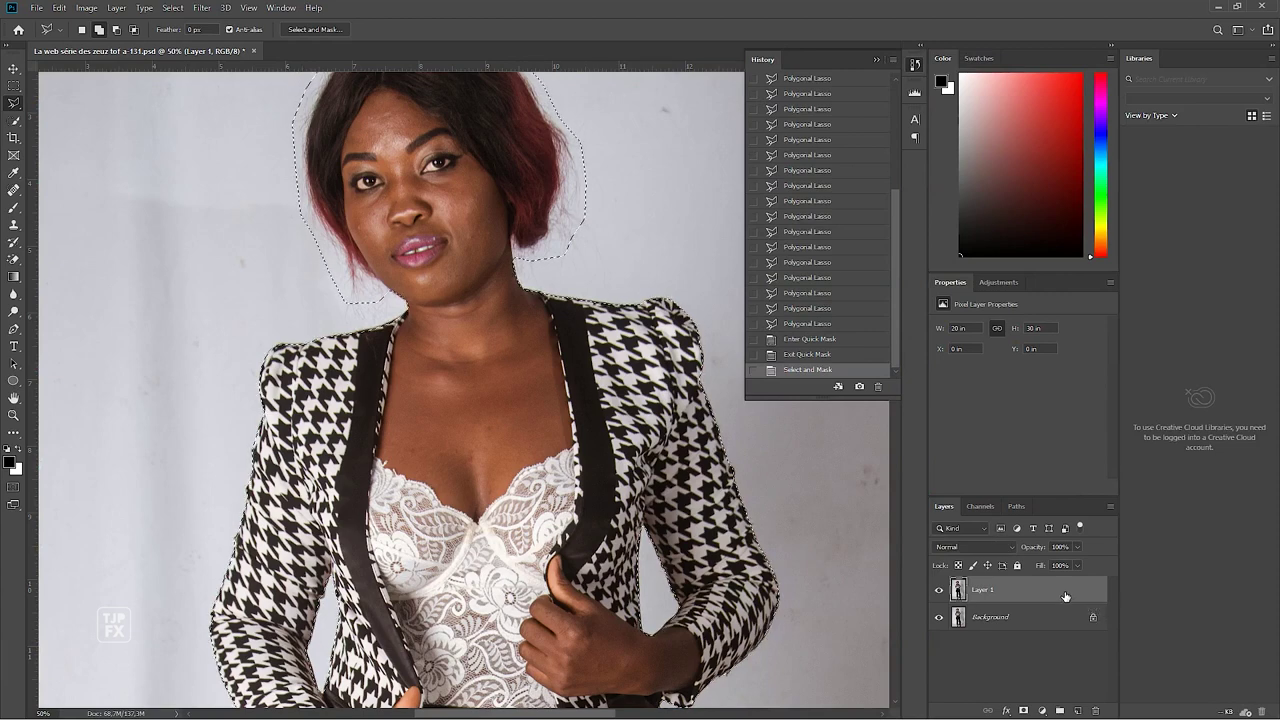
# Step: Add a layer mask to Layer 1 and hide Background to inspect the cutout
pyautogui.click(1023, 711)
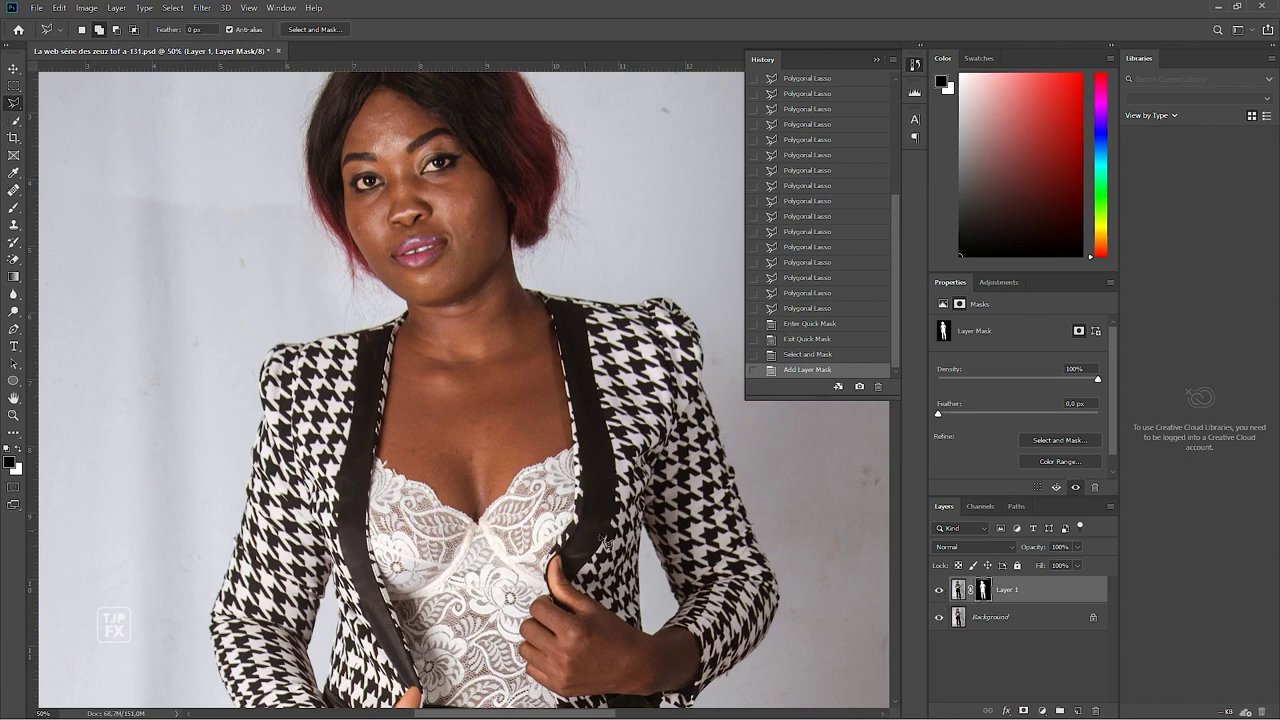
pyautogui.scroll(-2, 600, 518)
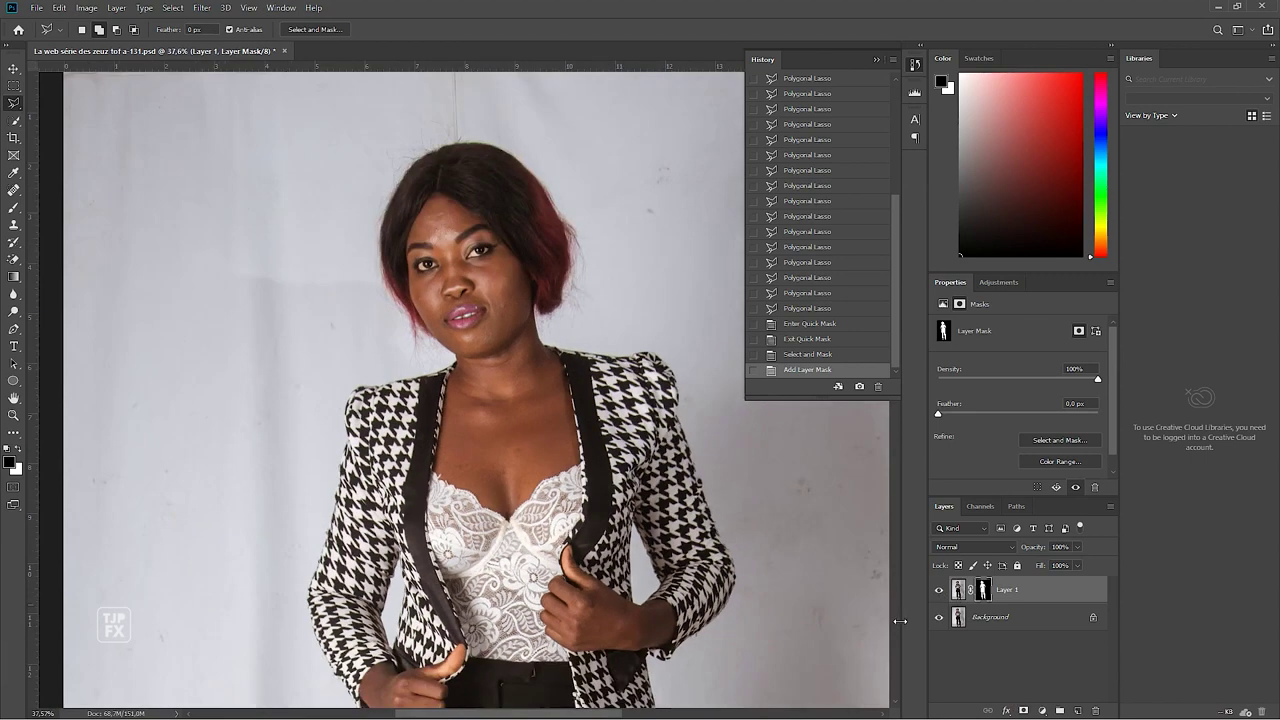
pyautogui.click(937, 618)
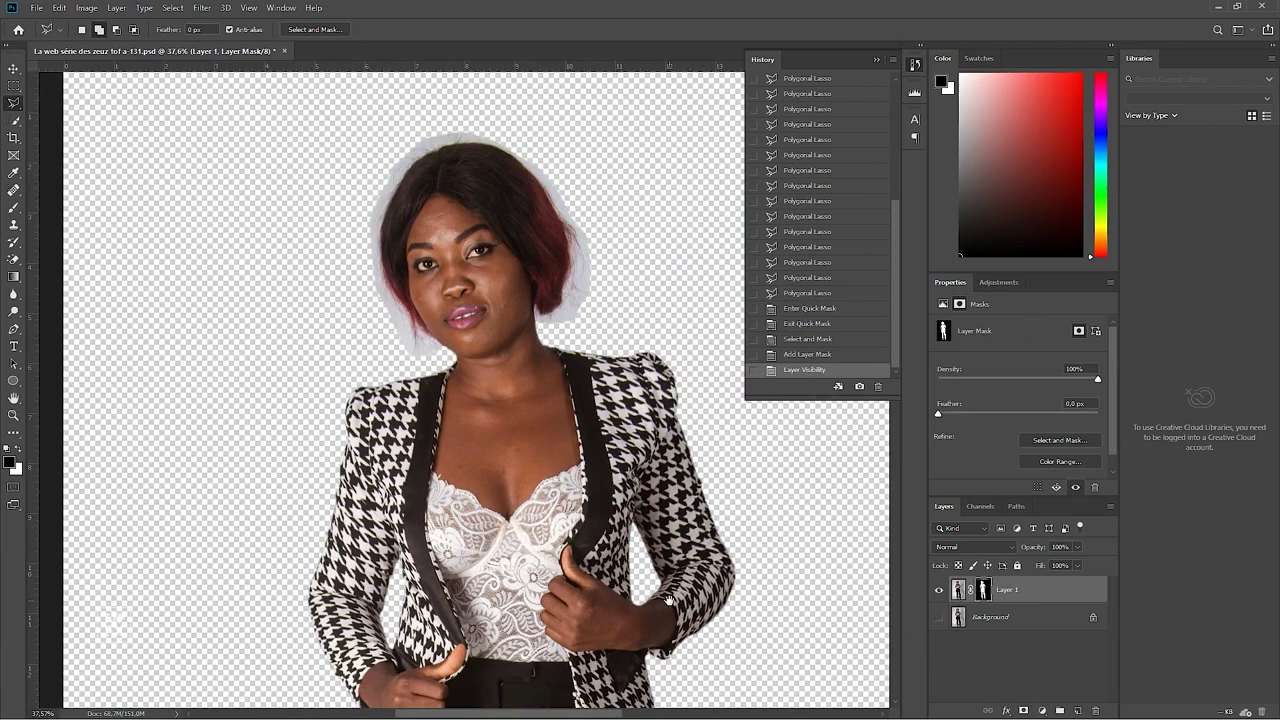
pyautogui.moveTo(668, 598); pyautogui.dragTo(668, 370)
pyautogui.moveTo(655, 690); pyautogui.dragTo(646, 380)
pyautogui.moveTo(650, 560); pyautogui.dragTo(651, 440)
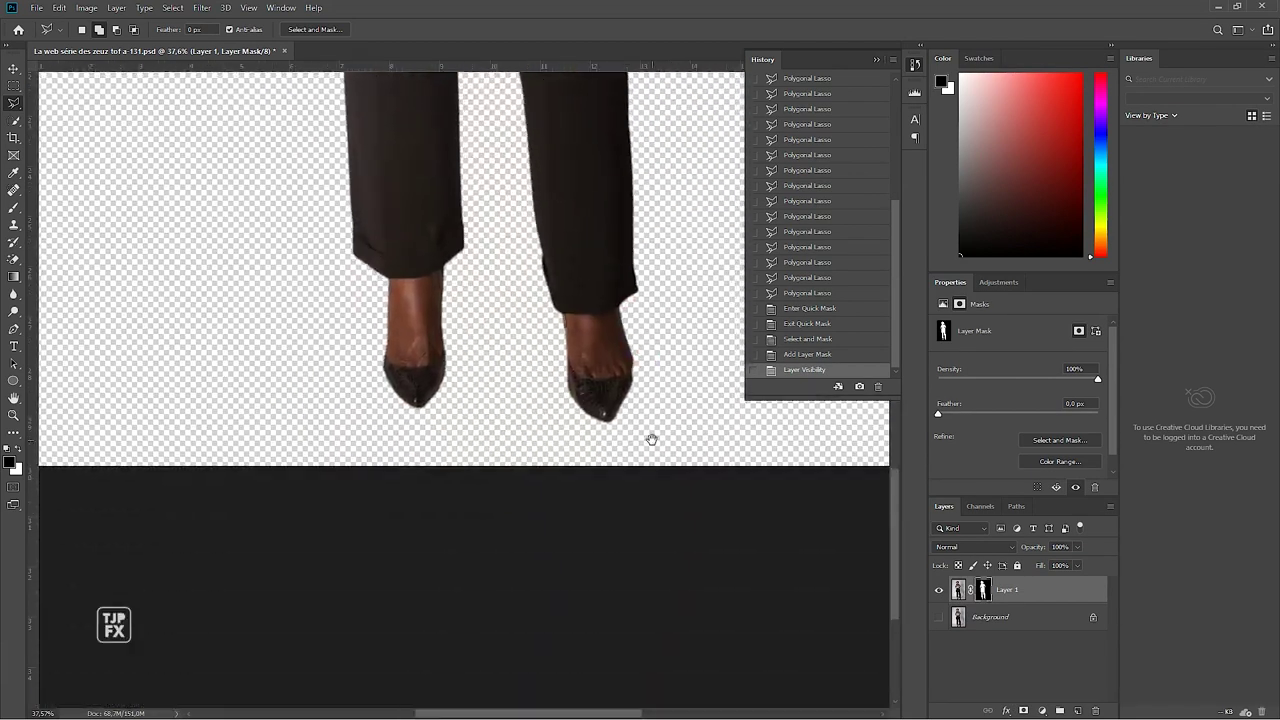
pyautogui.scroll(-1, 651, 440)
pyautogui.scroll(-2, 634, 603)
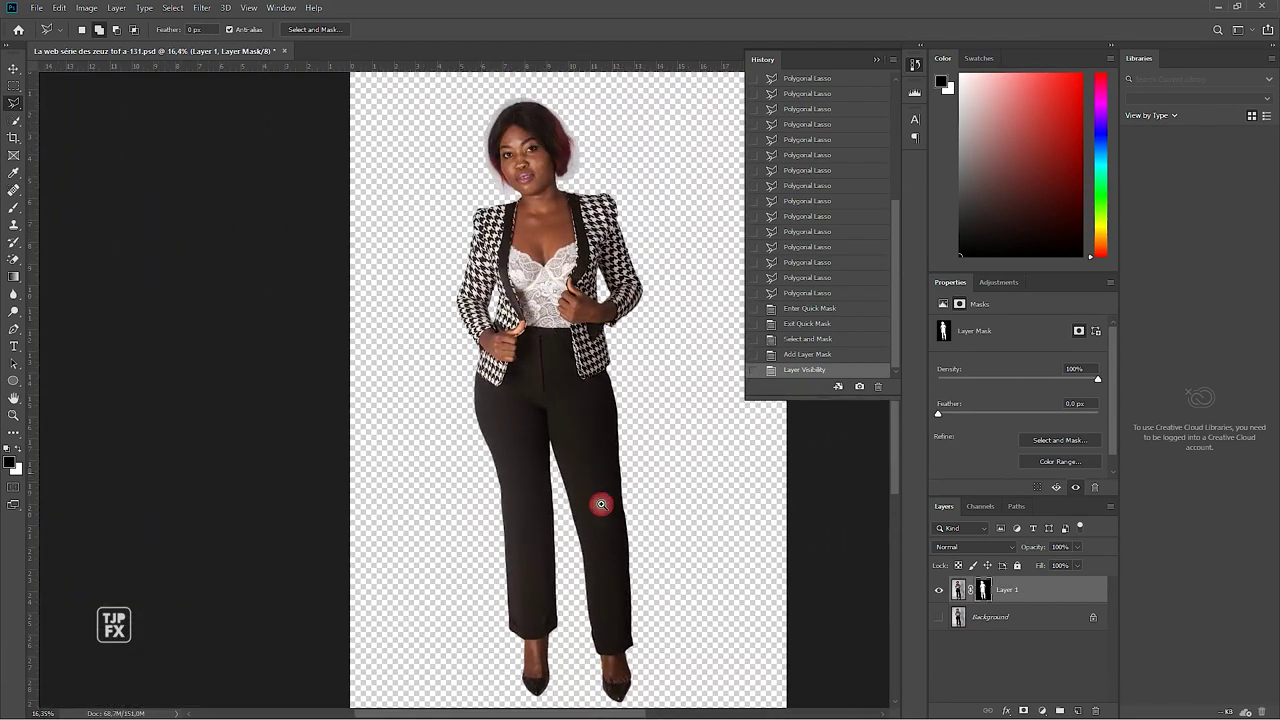
pyautogui.moveTo(601, 504)
pyautogui.mouseDown()
pyautogui.moveTo(543, 443)
pyautogui.moveTo(543, 600)
pyautogui.moveTo(477, 674)
pyautogui.mouseUp()
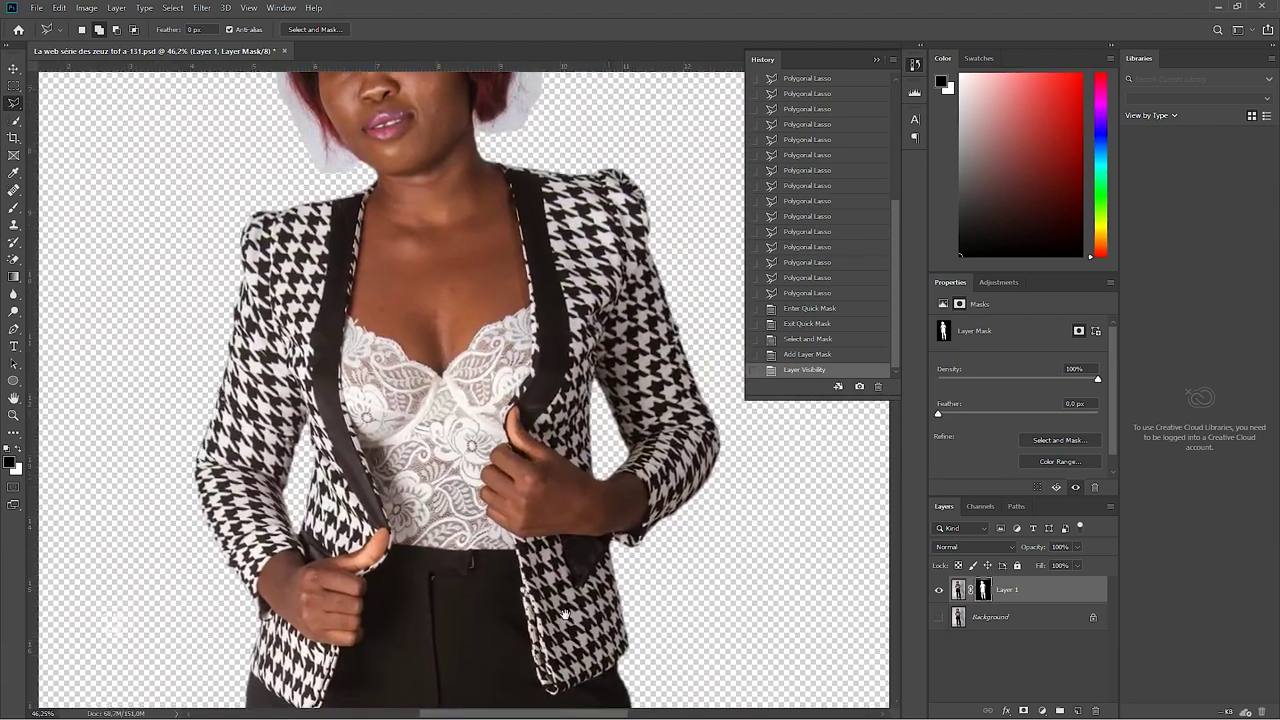
pyautogui.moveTo(598, 432)
pyautogui.mouseDown()
pyautogui.moveTo(568, 478)
pyautogui.moveTo(585, 427)
pyautogui.mouseUp()
# Step: Save the document, then target Layer 1's pixels with the Background layer hidden
pyautogui.hotkey('ctrl', 's')
pyautogui.click(938, 617)
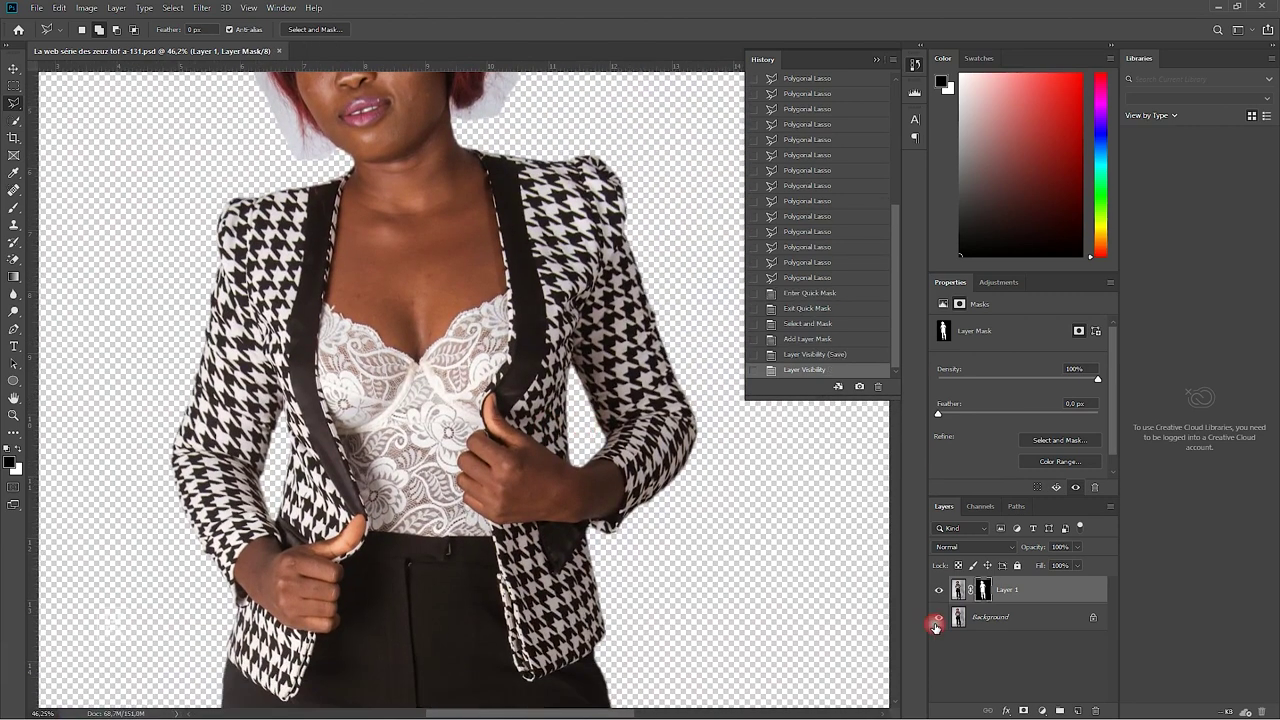
pyautogui.scroll(-4, 666, 540)
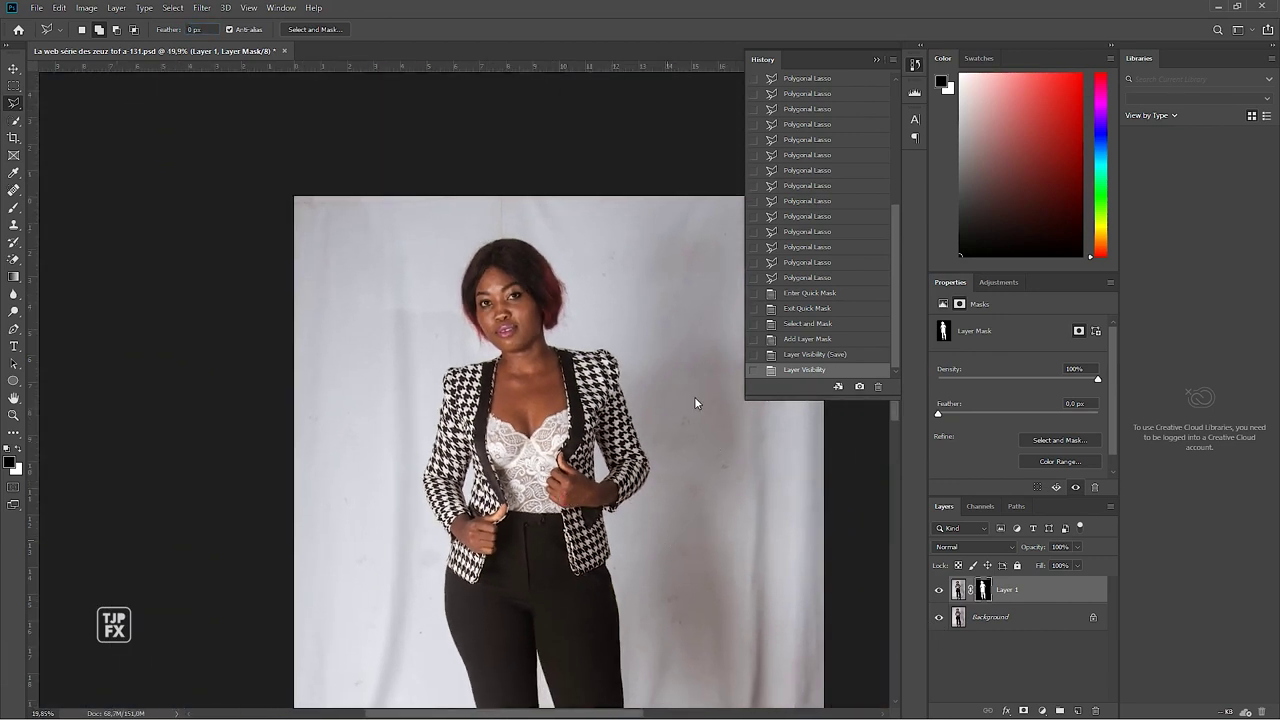
pyautogui.click(1035, 590)
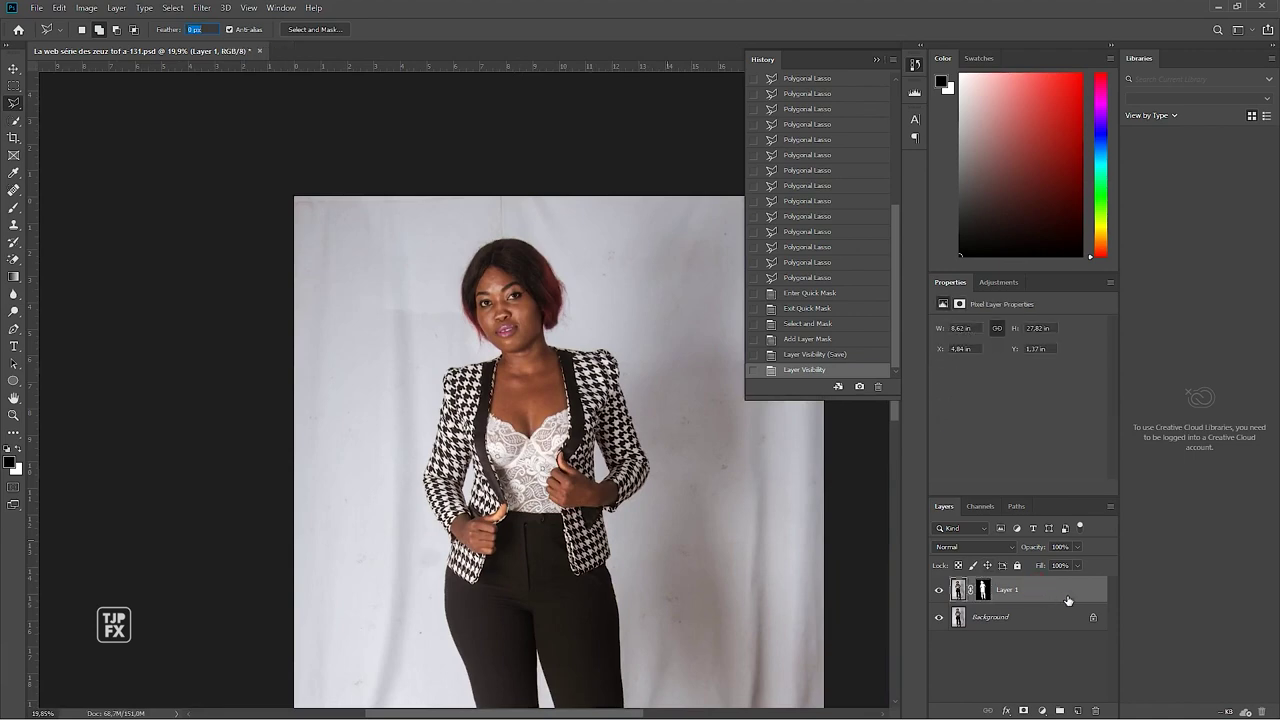
pyautogui.click(939, 617)
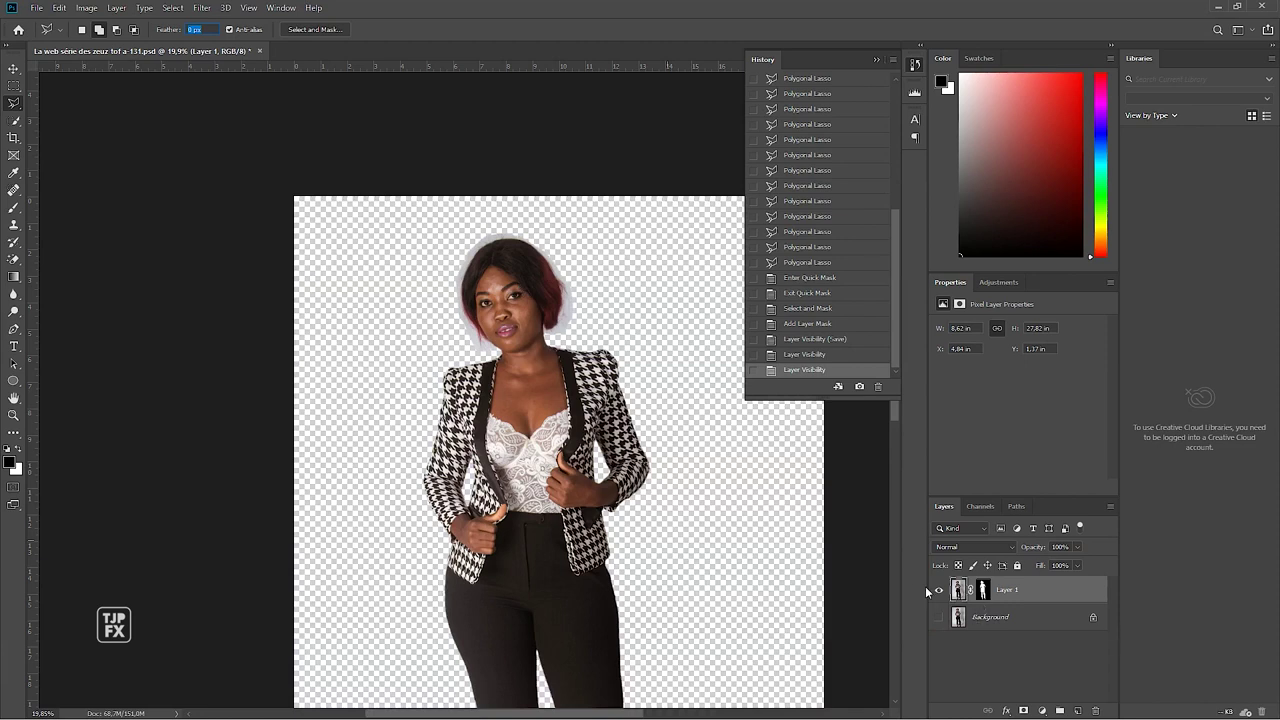
pyautogui.click(563, 280)
pyautogui.press('Return')
pyautogui.scroll(3, 548, 326)
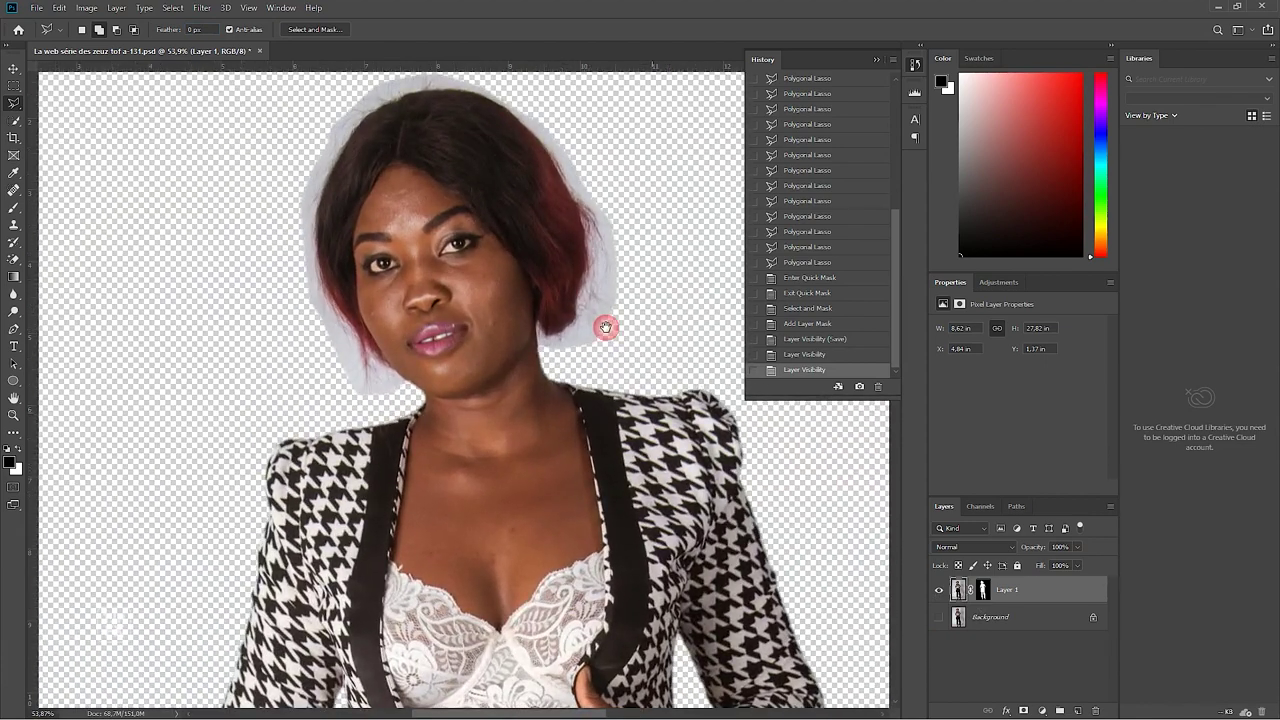
pyautogui.scroll(2, 606, 323)
# Step: Open Select and Mask on Layer 1's mask and brush the chin and left hair edges
pyautogui.rightClick(984, 591)
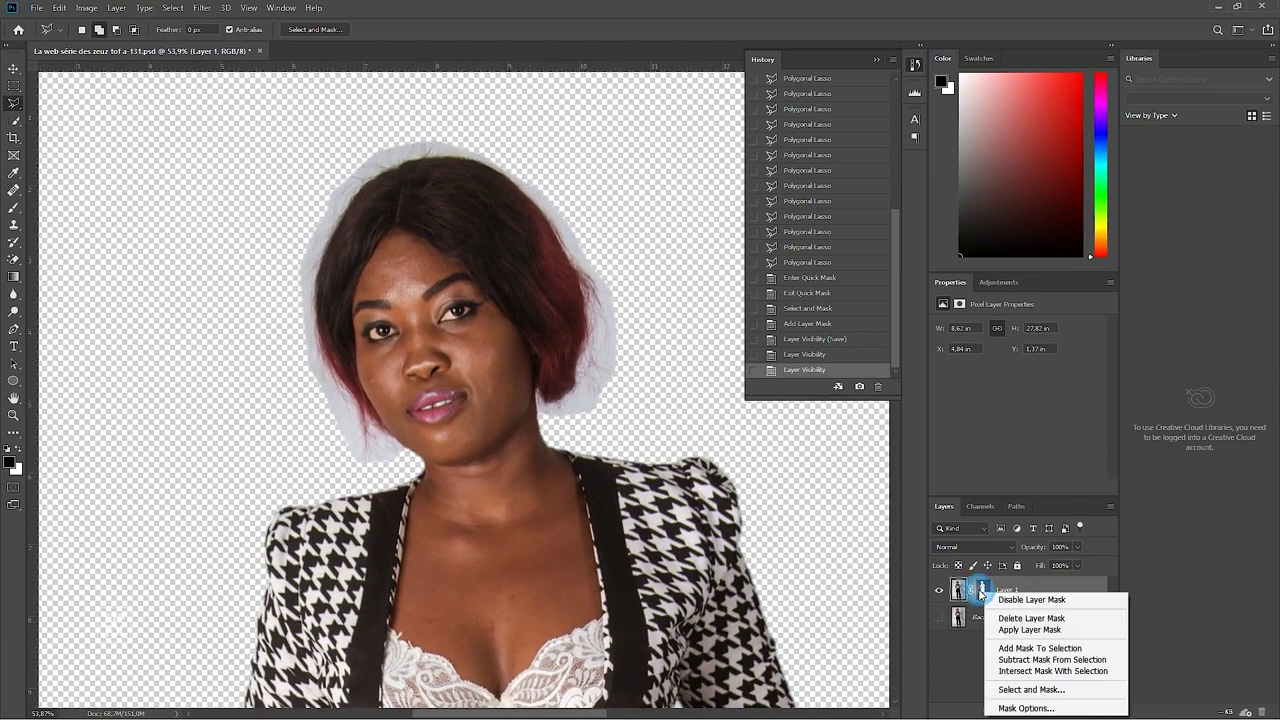
pyautogui.click(1015, 689)
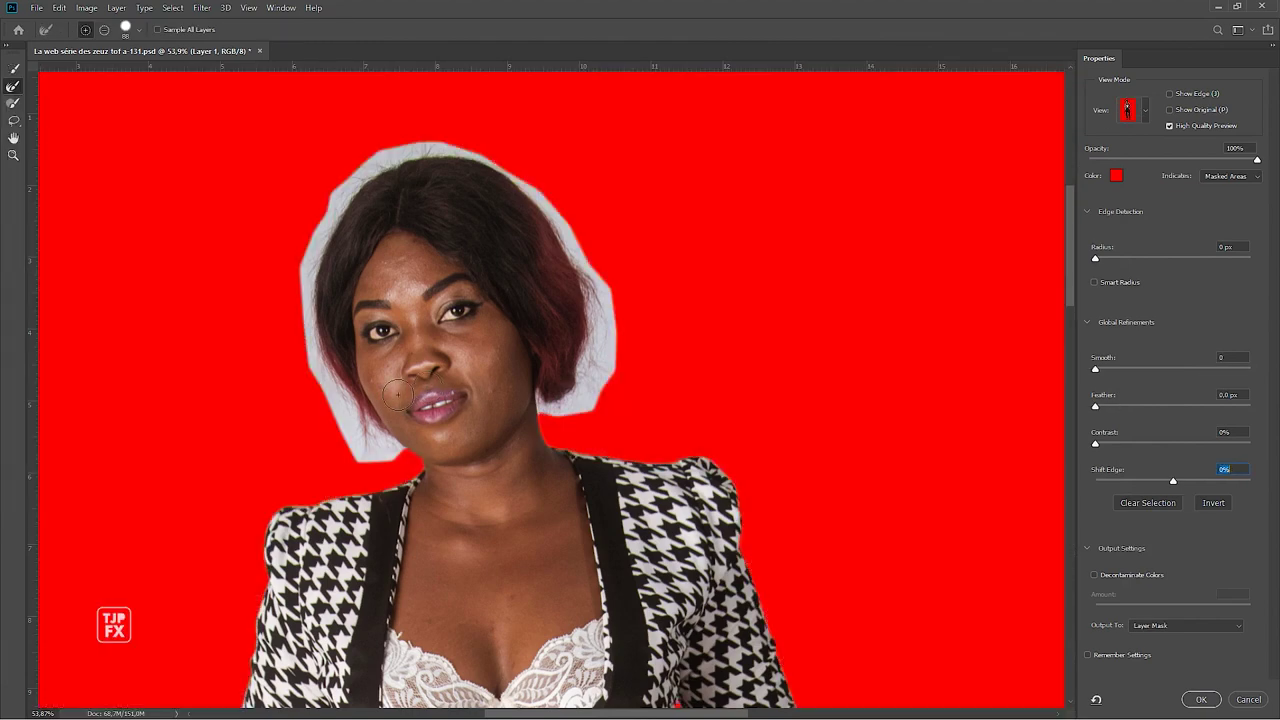
pyautogui.scroll(3, 384, 440)
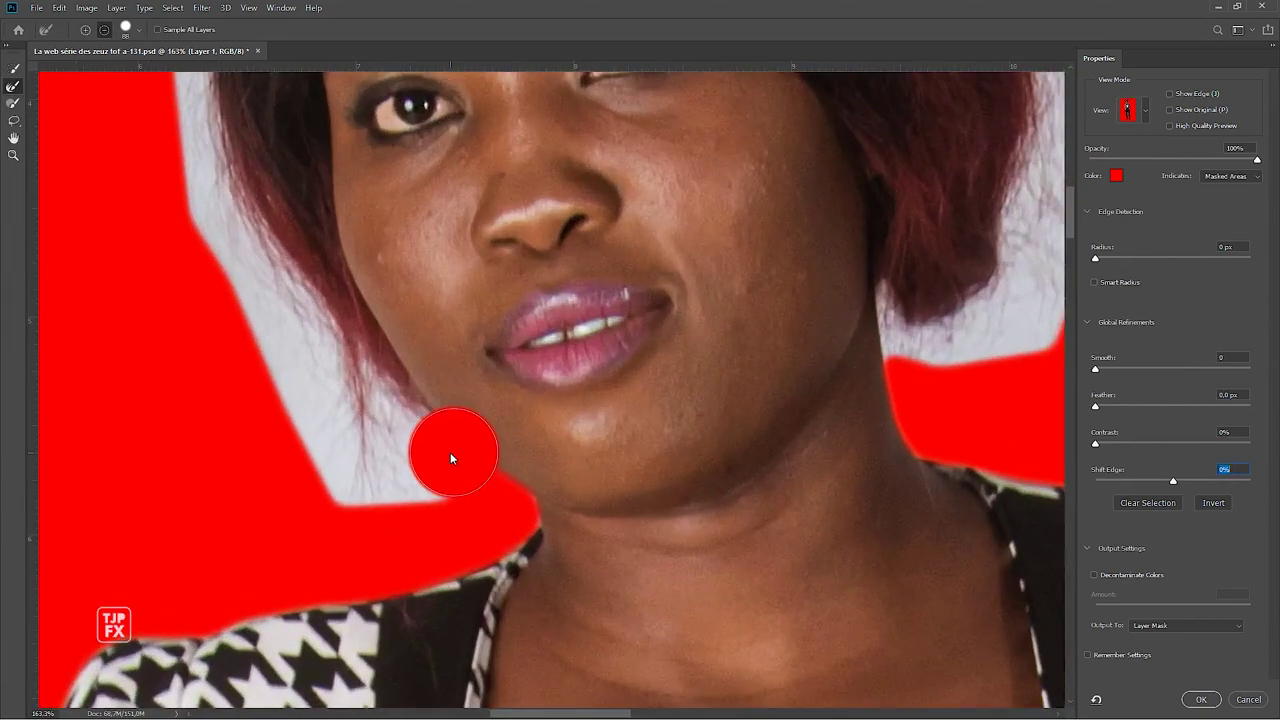
pyautogui.moveTo(452, 475)
pyautogui.mouseDown()
pyautogui.moveTo(373, 410)
pyautogui.moveTo(372, 495)
pyautogui.mouseUp()
pyautogui.moveTo(345, 442)
pyautogui.mouseDown()
pyautogui.moveTo(309, 314)
pyautogui.moveTo(257, 263)
pyautogui.moveTo(330, 501)
pyautogui.mouseUp()
pyautogui.scroll(3, 309, 423)
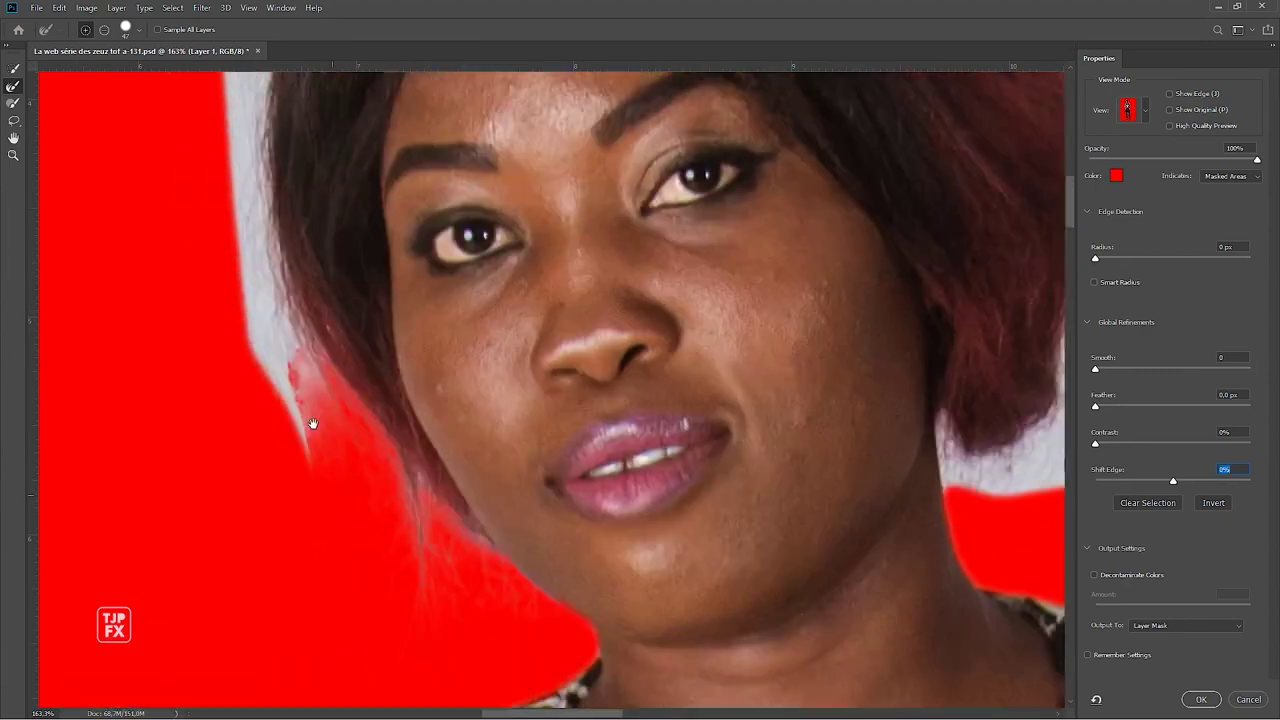
pyautogui.scroll(2, 334, 506)
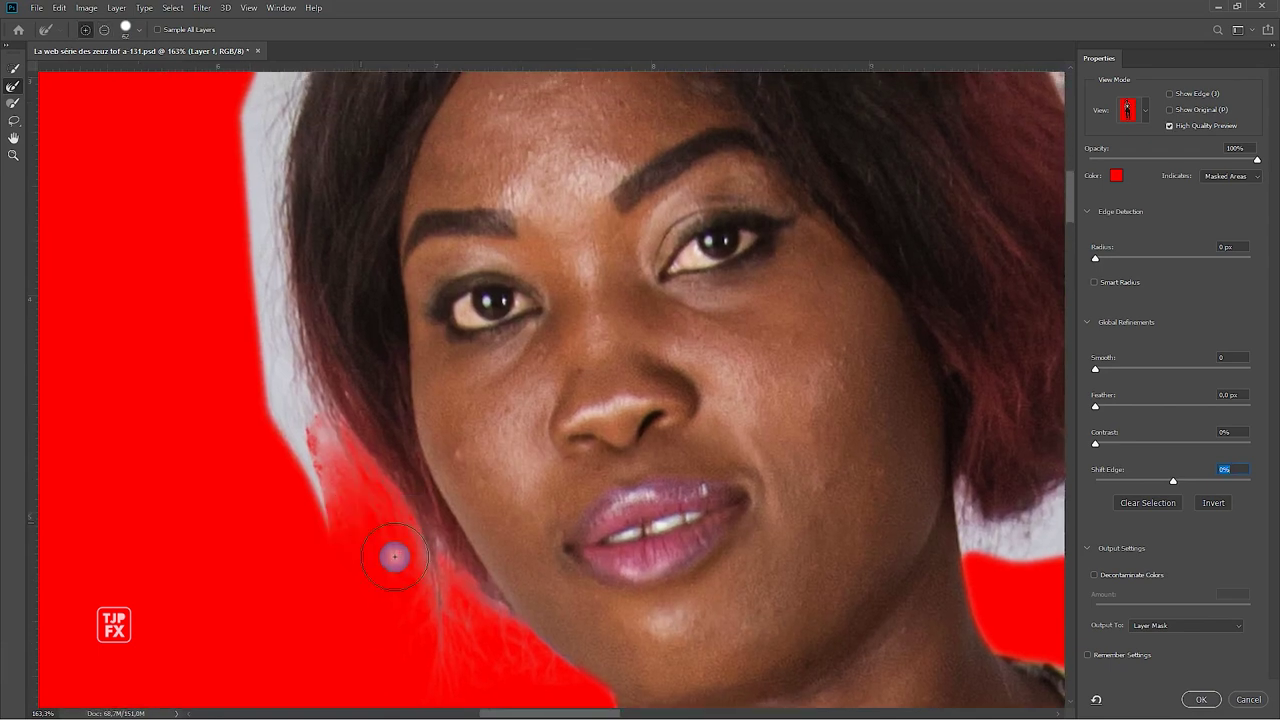
pyautogui.moveTo(394, 551)
pyautogui.mouseDown()
pyautogui.moveTo(300, 430)
pyautogui.moveTo(260, 290)
pyautogui.moveTo(322, 538)
pyautogui.moveTo(243, 297)
pyautogui.moveTo(304, 667)
pyautogui.mouseUp()
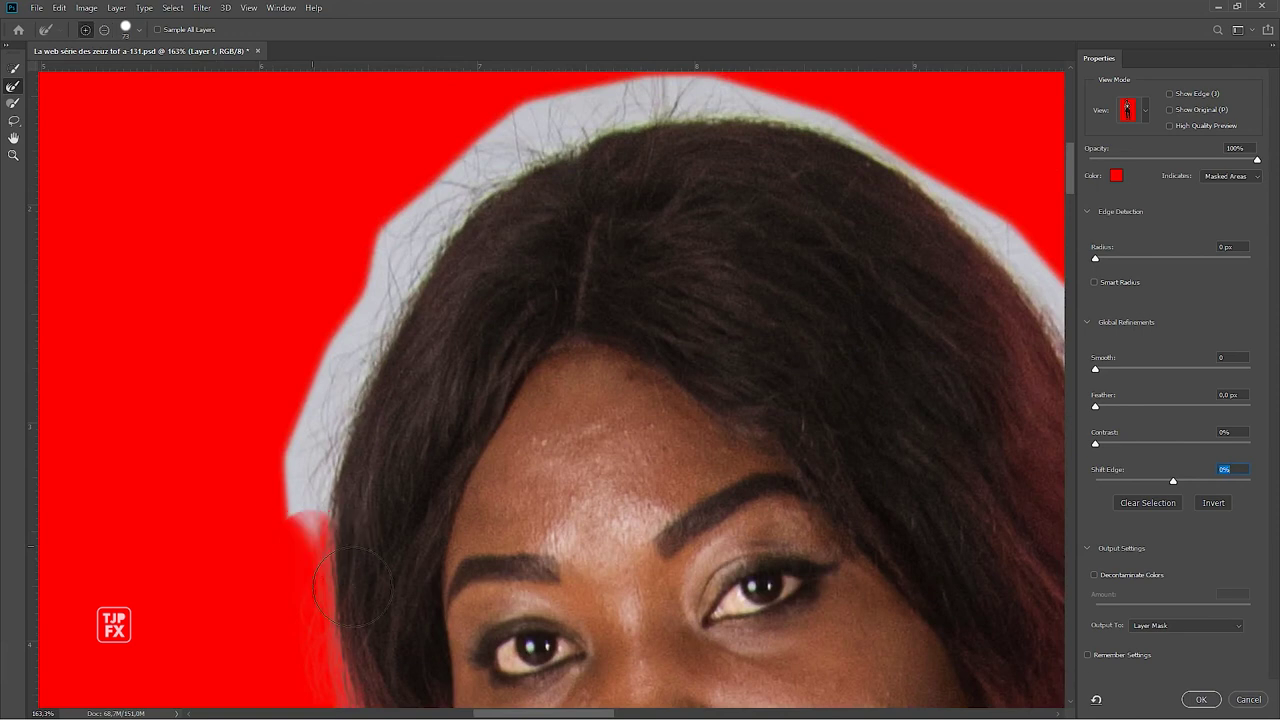
# Step: Brush away the grey backdrop along the top and right hair edges and near the neck
pyautogui.moveTo(382, 267)
pyautogui.mouseDown()
pyautogui.moveTo(500, 150)
pyautogui.moveTo(367, 292)
pyautogui.mouseUp()
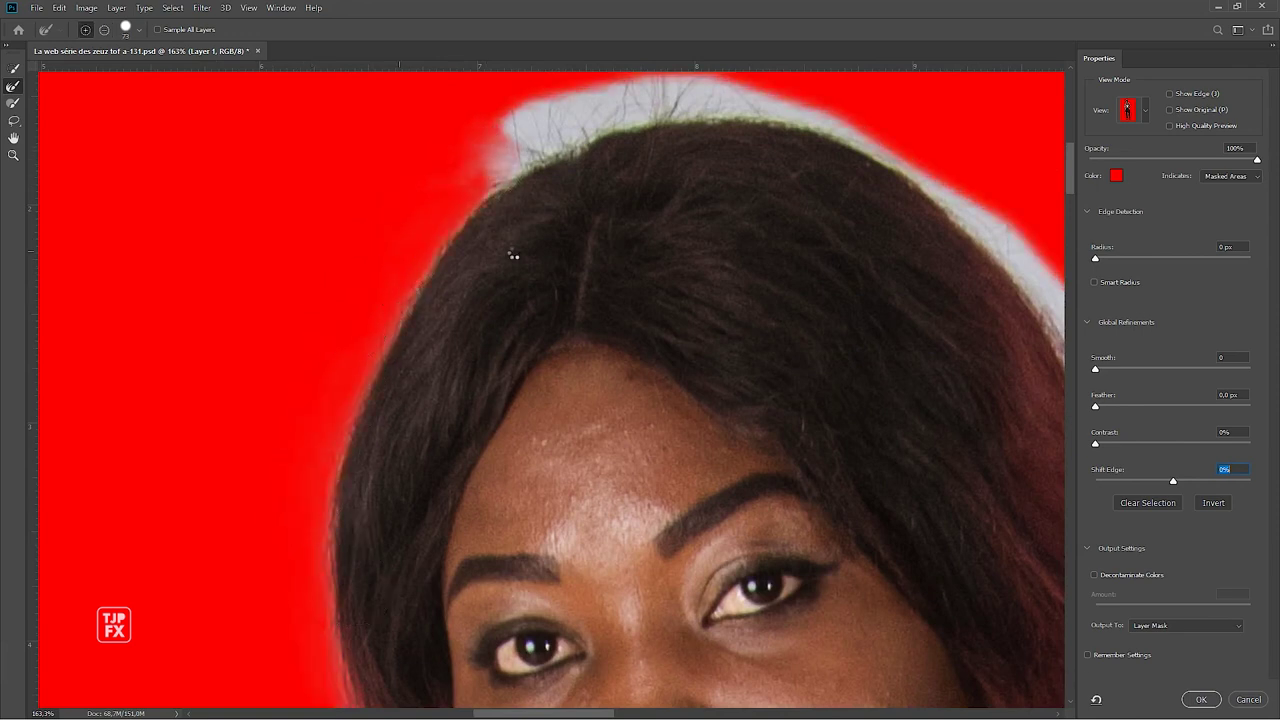
pyautogui.moveTo(513, 255); pyautogui.dragTo(294, 403)
pyautogui.moveTo(576, 222); pyautogui.dragTo(640, 214)
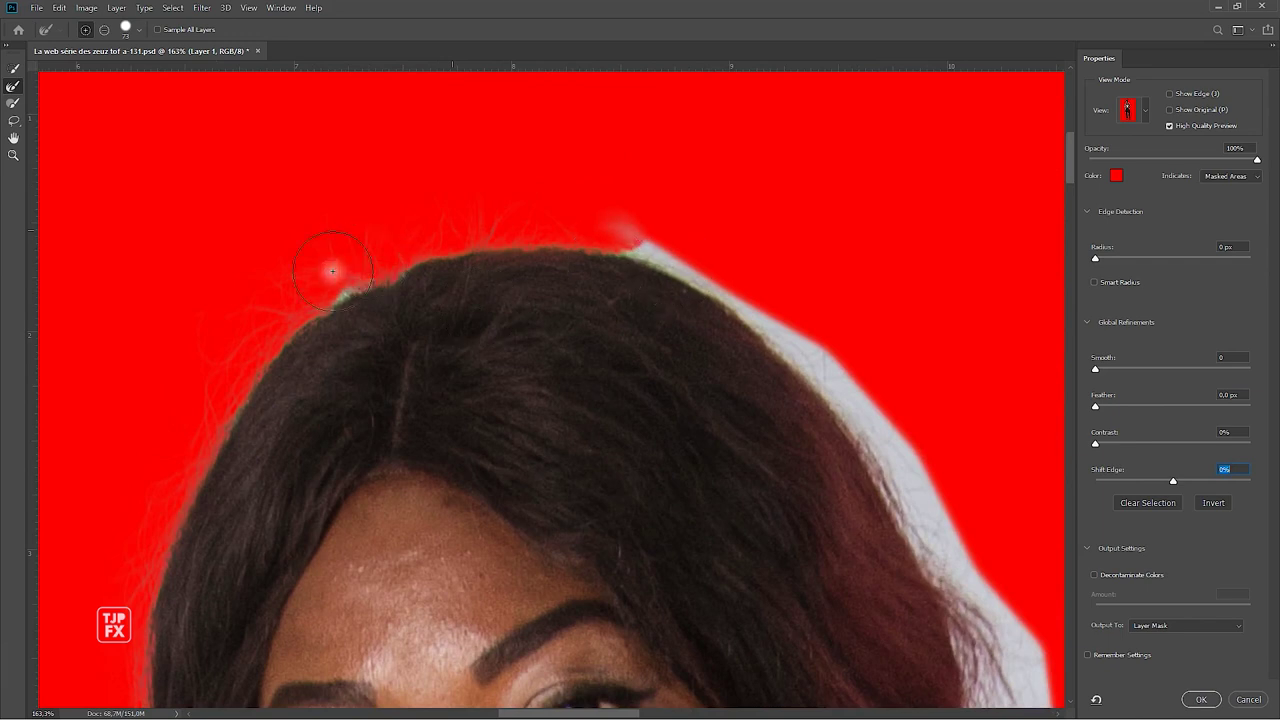
pyautogui.moveTo(666, 371); pyautogui.dragTo(480, 317)
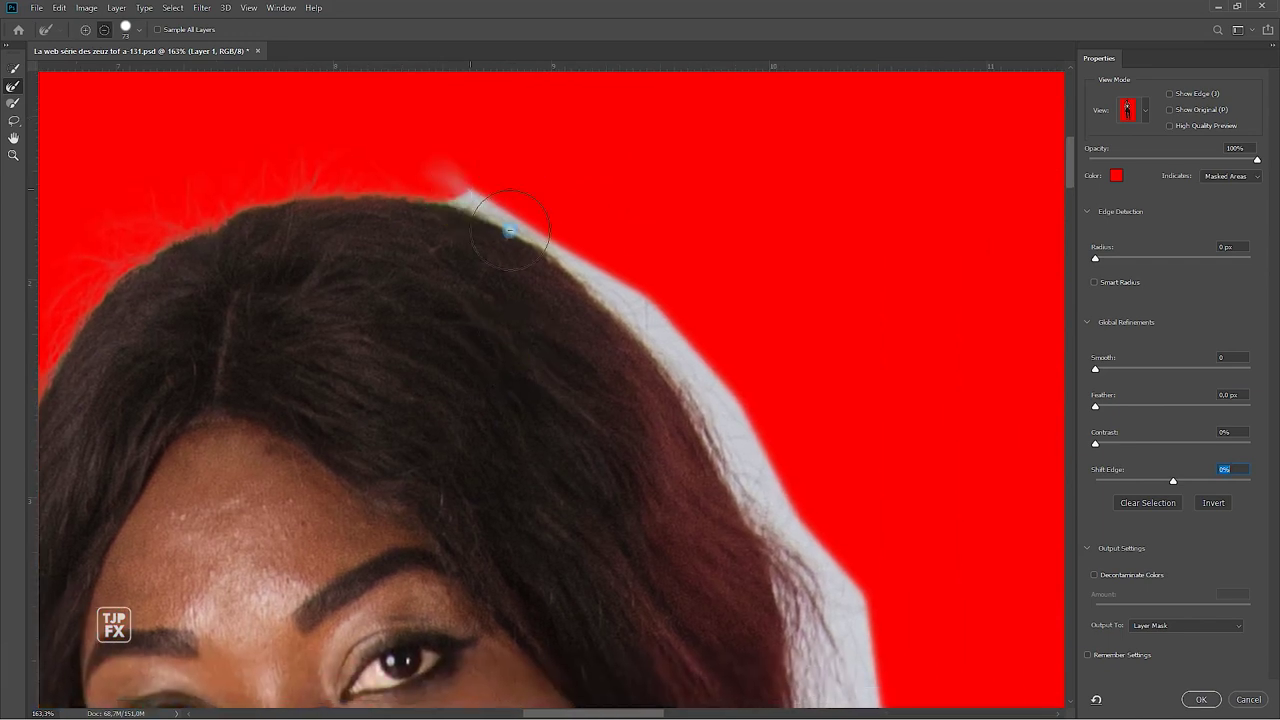
pyautogui.moveTo(469, 188); pyautogui.dragTo(745, 469)
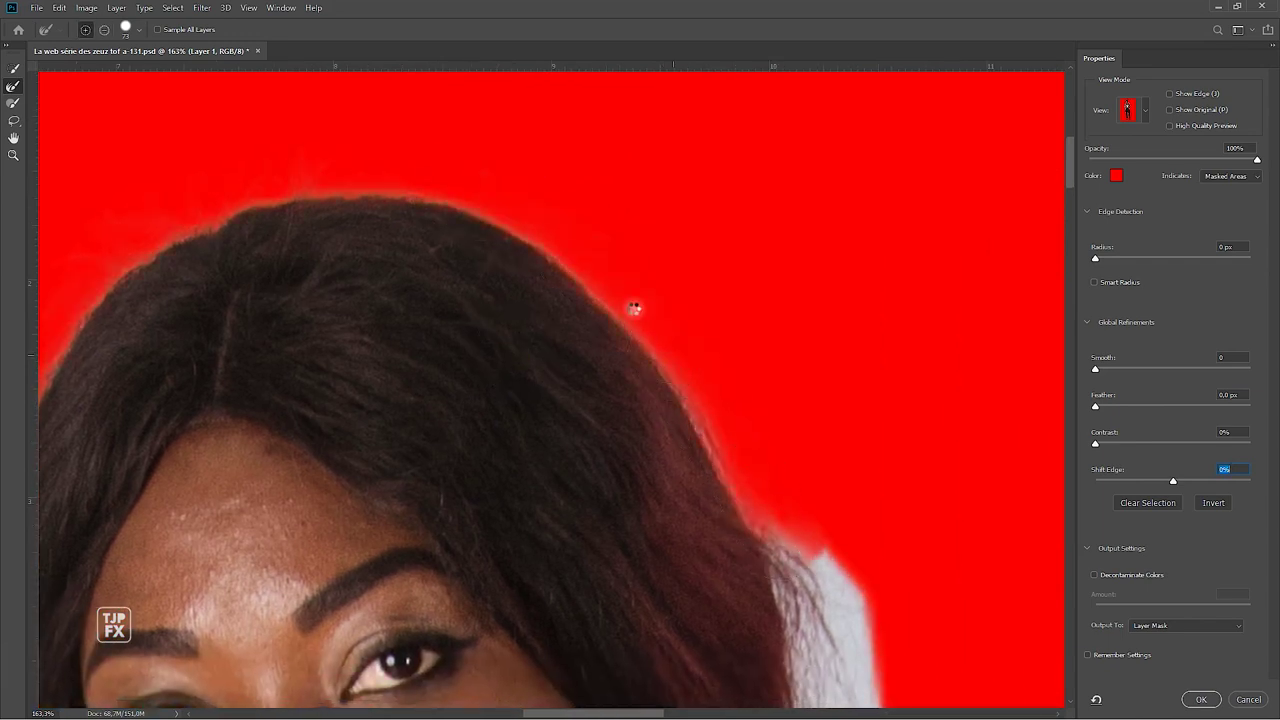
pyautogui.moveTo(634, 309); pyautogui.dragTo(554, 49)
pyautogui.moveTo(808, 351); pyautogui.dragTo(748, 537)
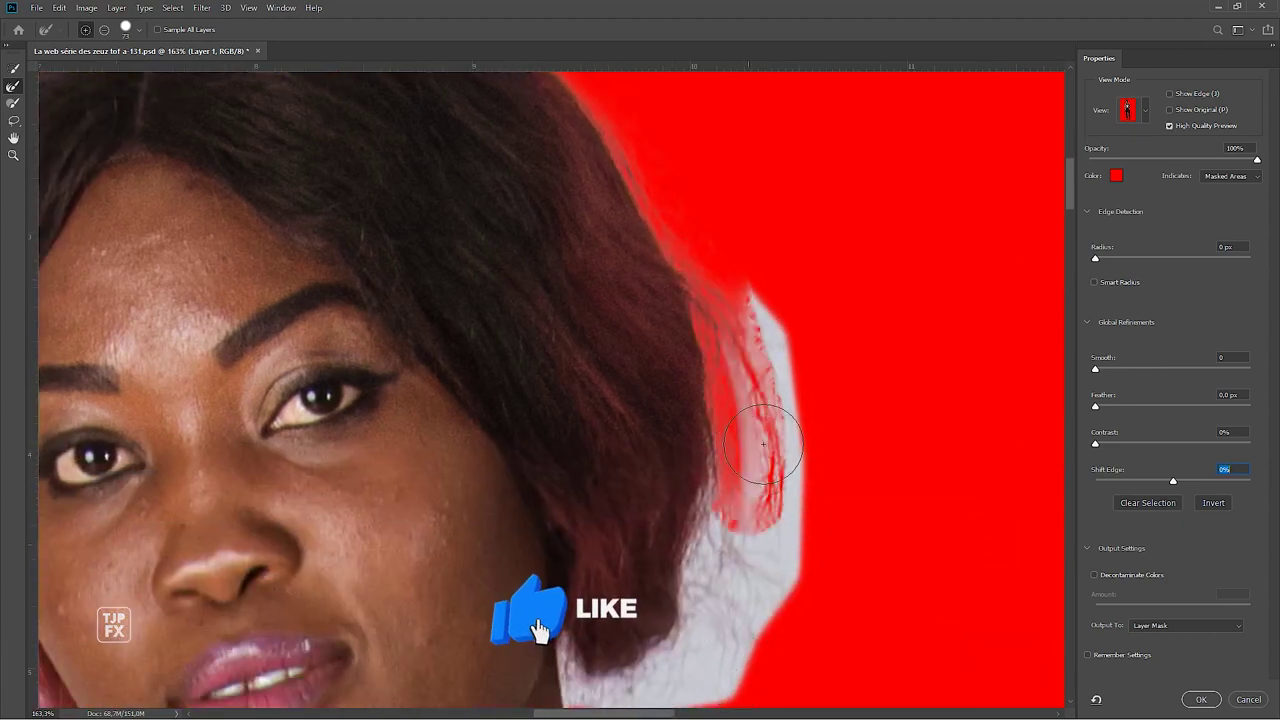
pyautogui.moveTo(763, 443)
pyautogui.mouseDown()
pyautogui.moveTo(771, 286)
pyautogui.moveTo(762, 620)
pyautogui.moveTo(777, 349)
pyautogui.mouseUp()
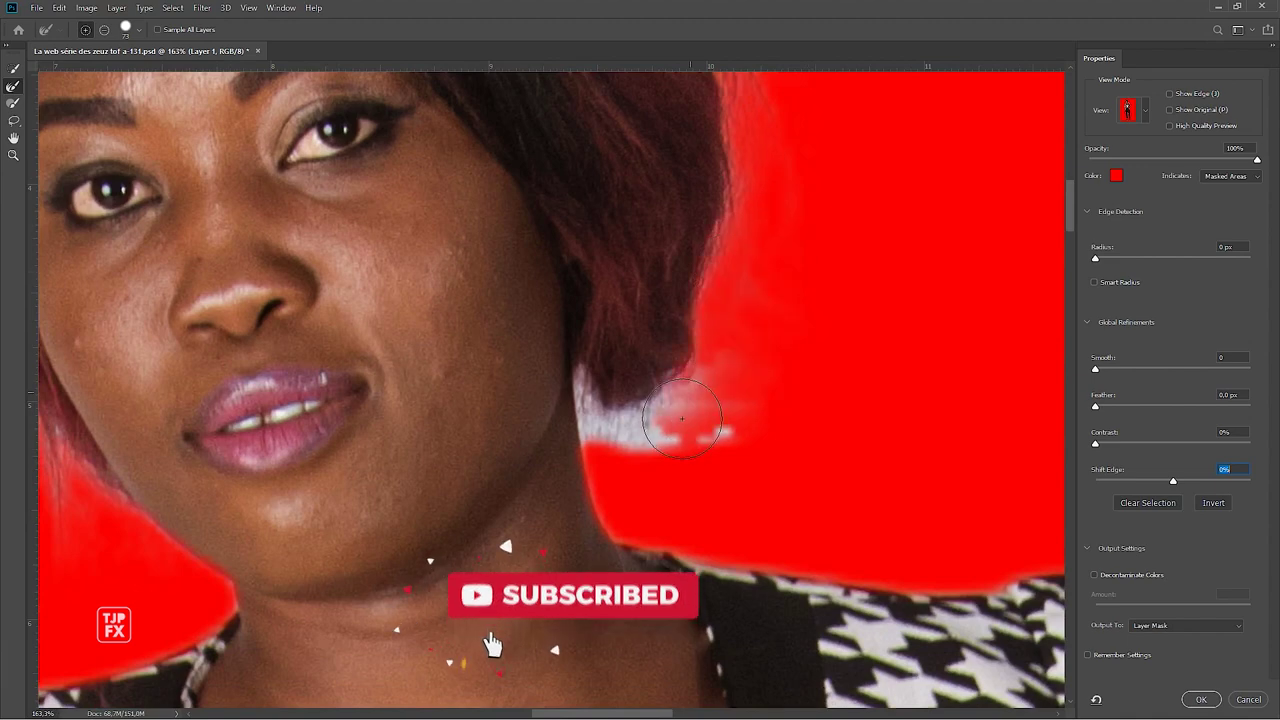
pyautogui.moveTo(682, 418); pyautogui.dragTo(603, 405)
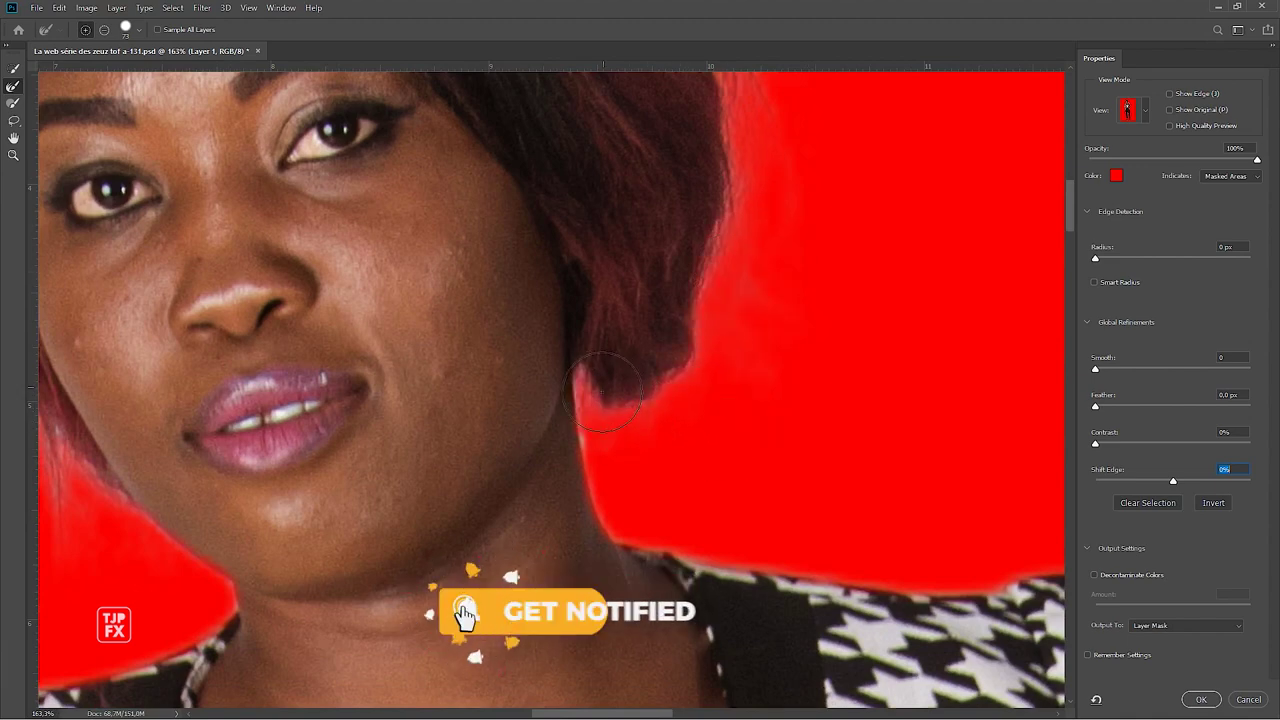
pyautogui.scroll(-5, 640, 420)
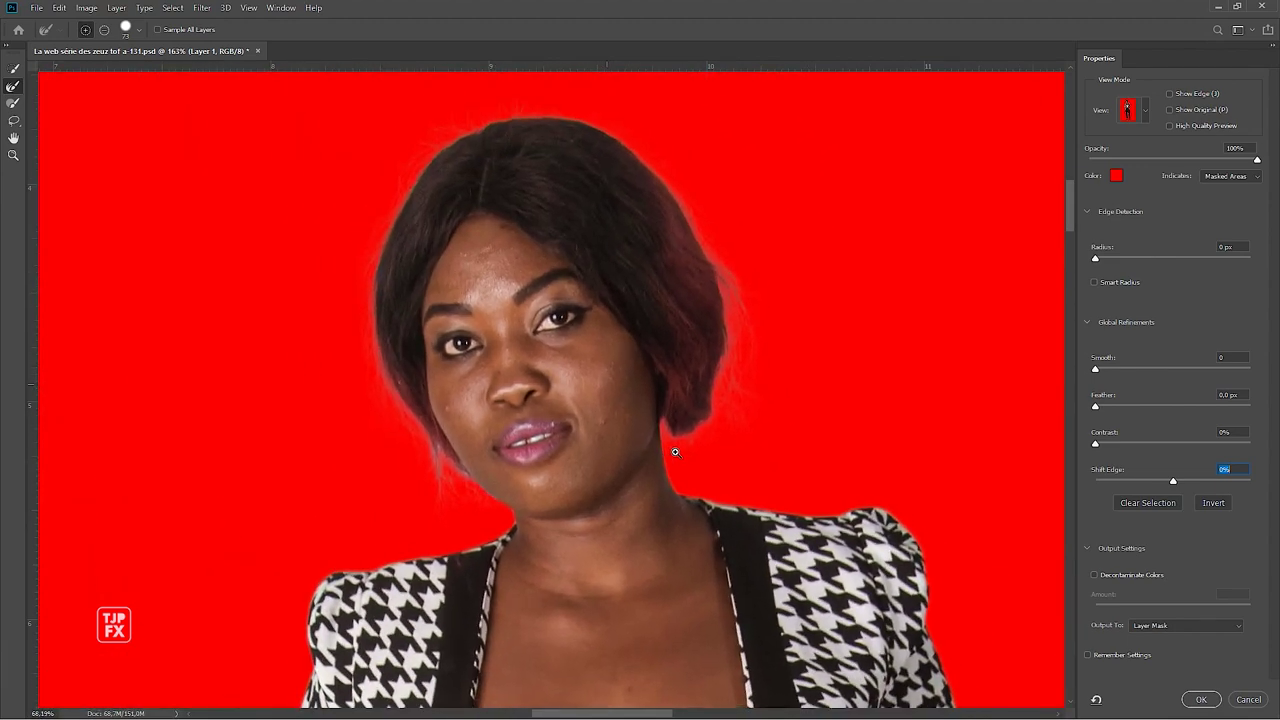
pyautogui.scroll(2, 675, 452)
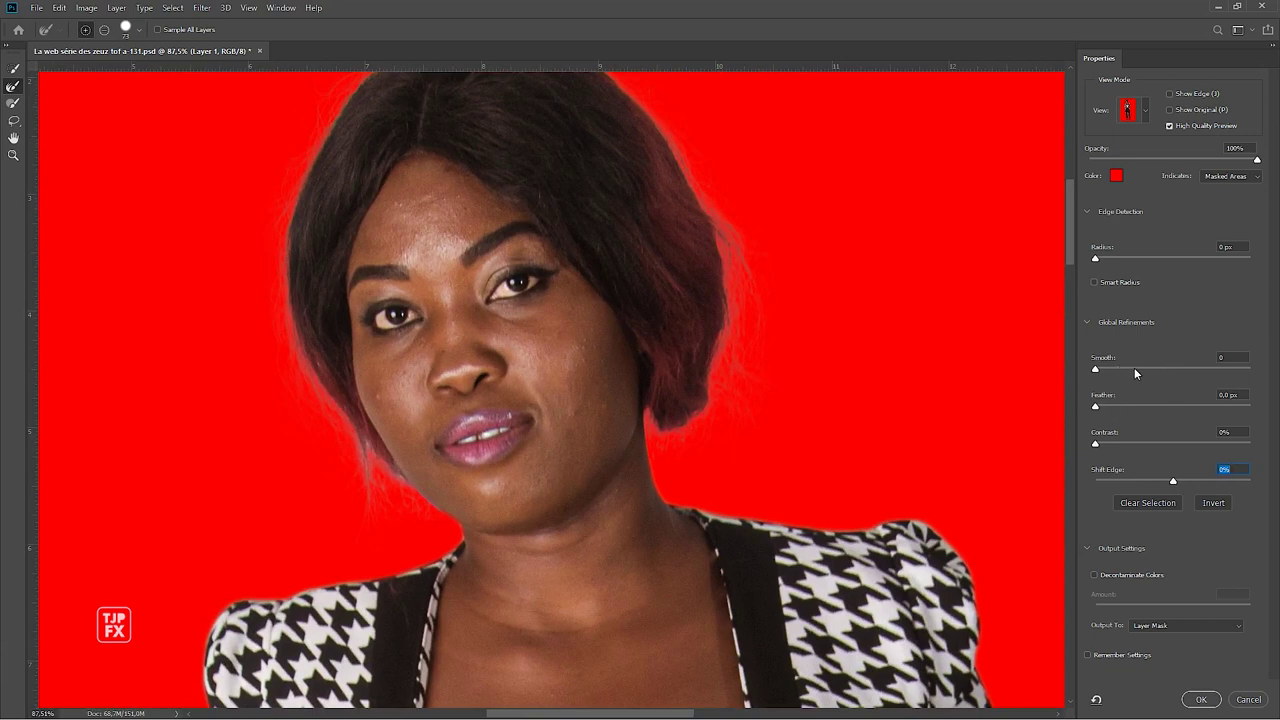
# Step: Set Smooth 15, Feather 1.4 px, Contrast 30% and Shift Edge -42%, then apply with OK
pyautogui.click(1118, 369)
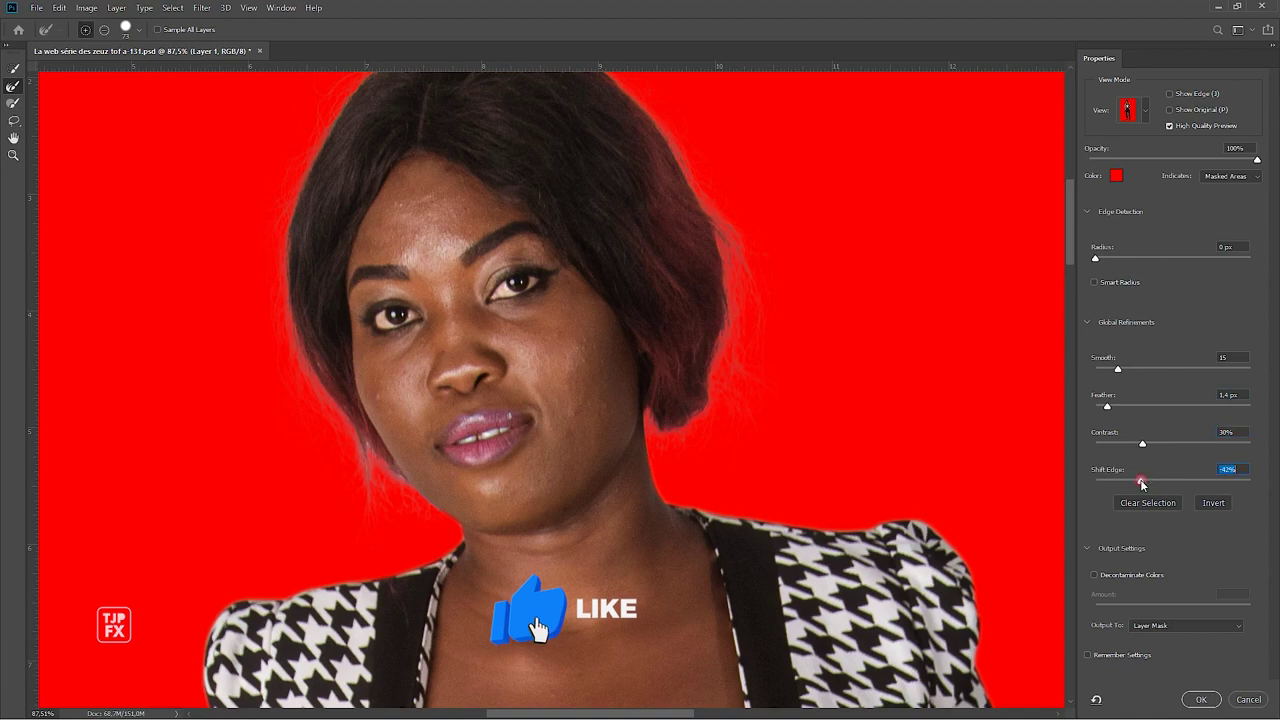
pyautogui.click(1140, 481)
pyautogui.click(1199, 699)
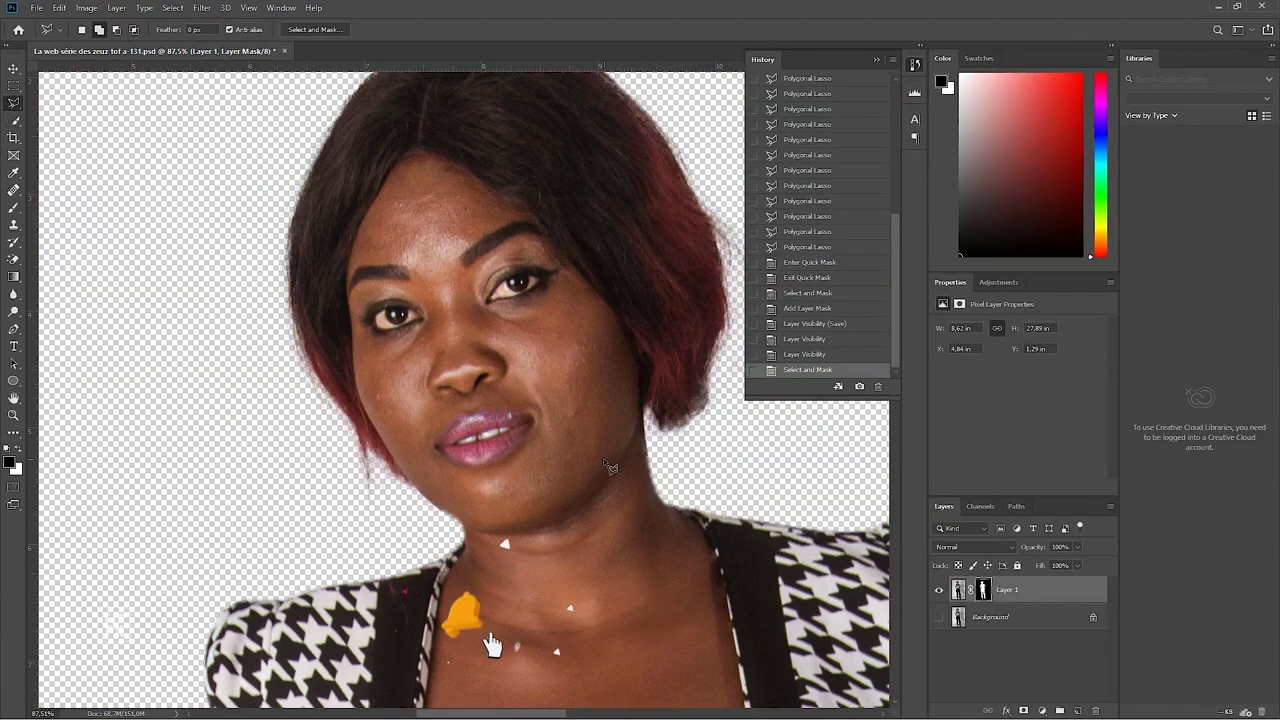
# Step: Save, zoom out over the cutout, and turn the Background layer's visibility back on
pyautogui.hotkey('ctrl', '-')
pyautogui.hotkey('ctrl', '-')
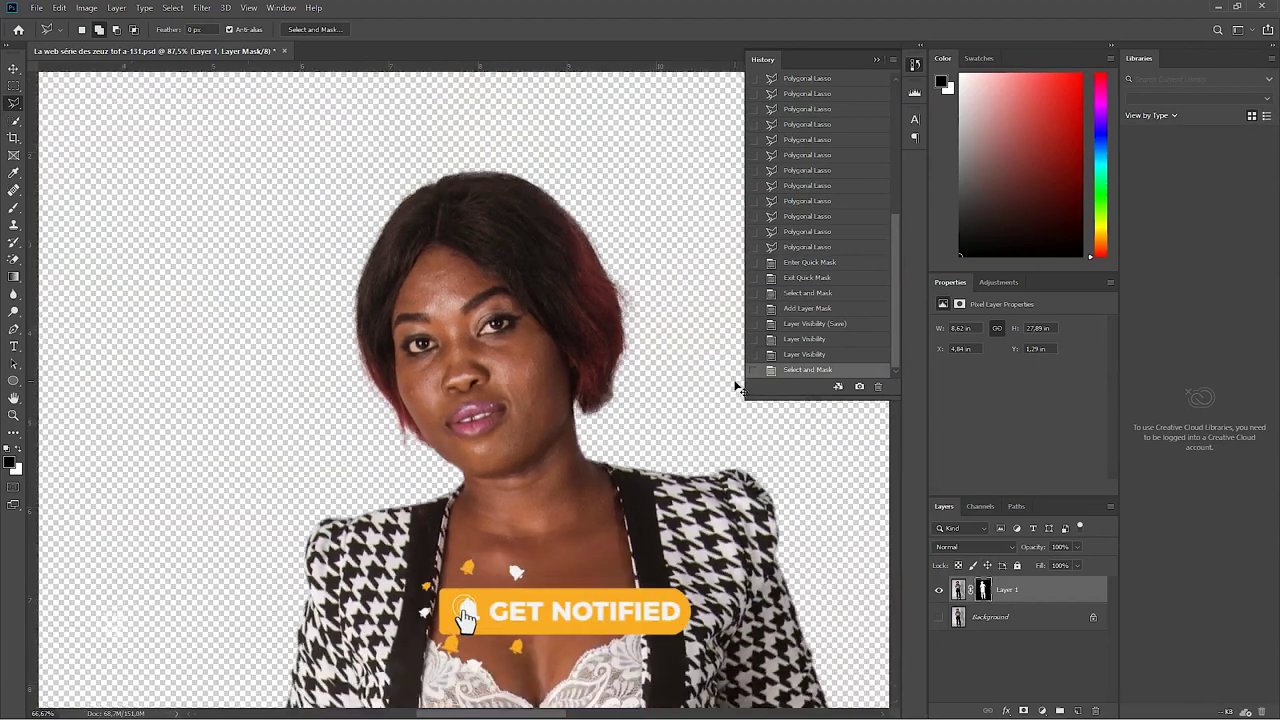
pyautogui.hotkey('ctrl', 's')
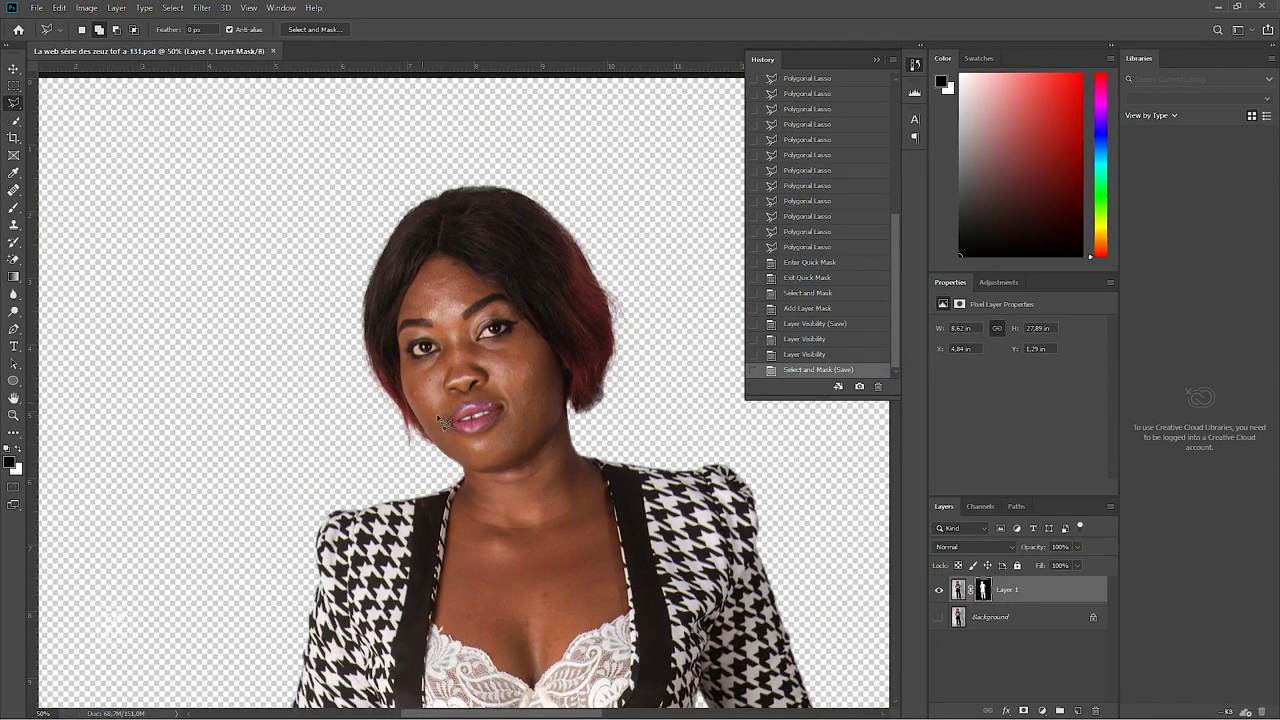
pyautogui.moveTo(542, 482); pyautogui.dragTo(527, 355)
pyautogui.scroll(-3, 481, 396)
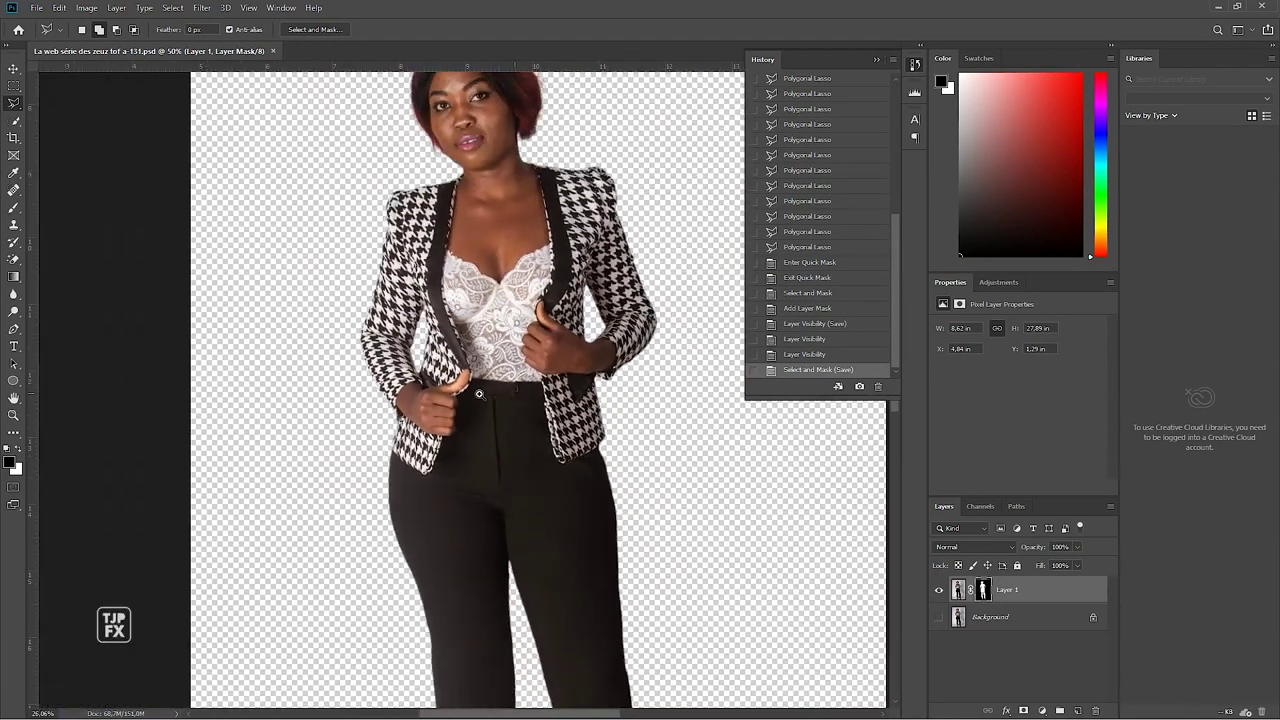
pyautogui.moveTo(481, 396); pyautogui.dragTo(483, 297)
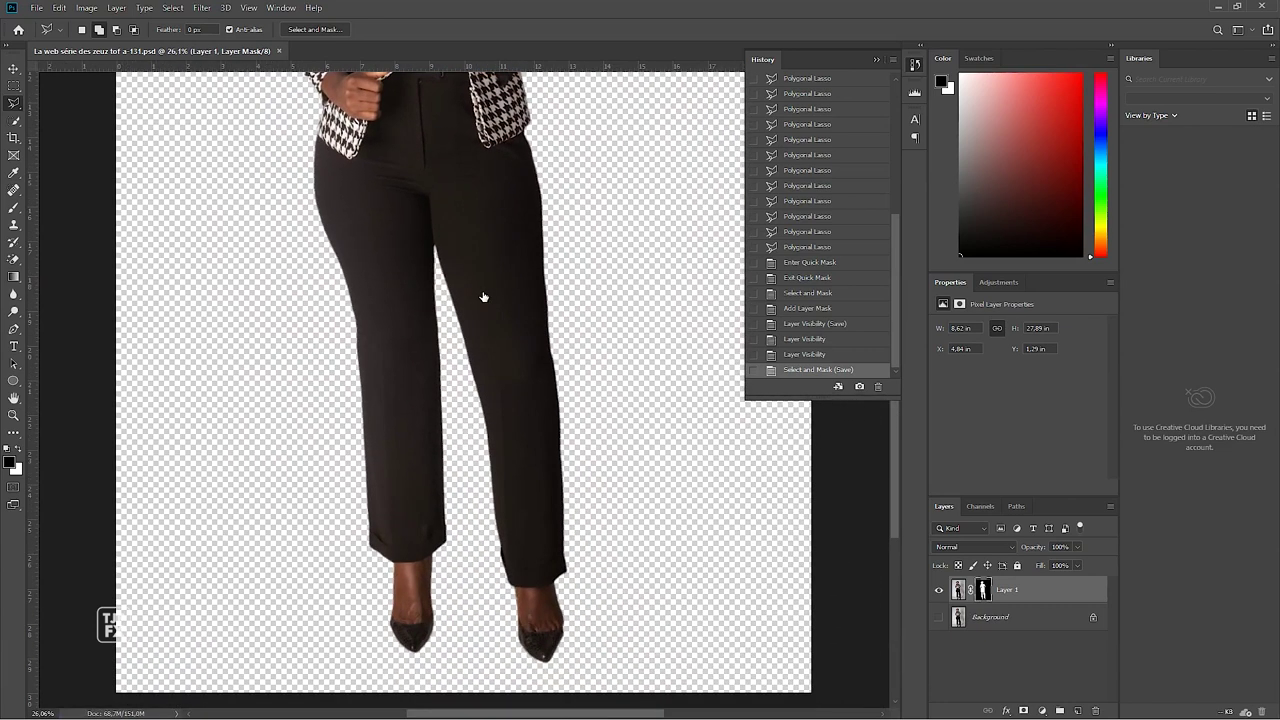
pyautogui.click(938, 620)
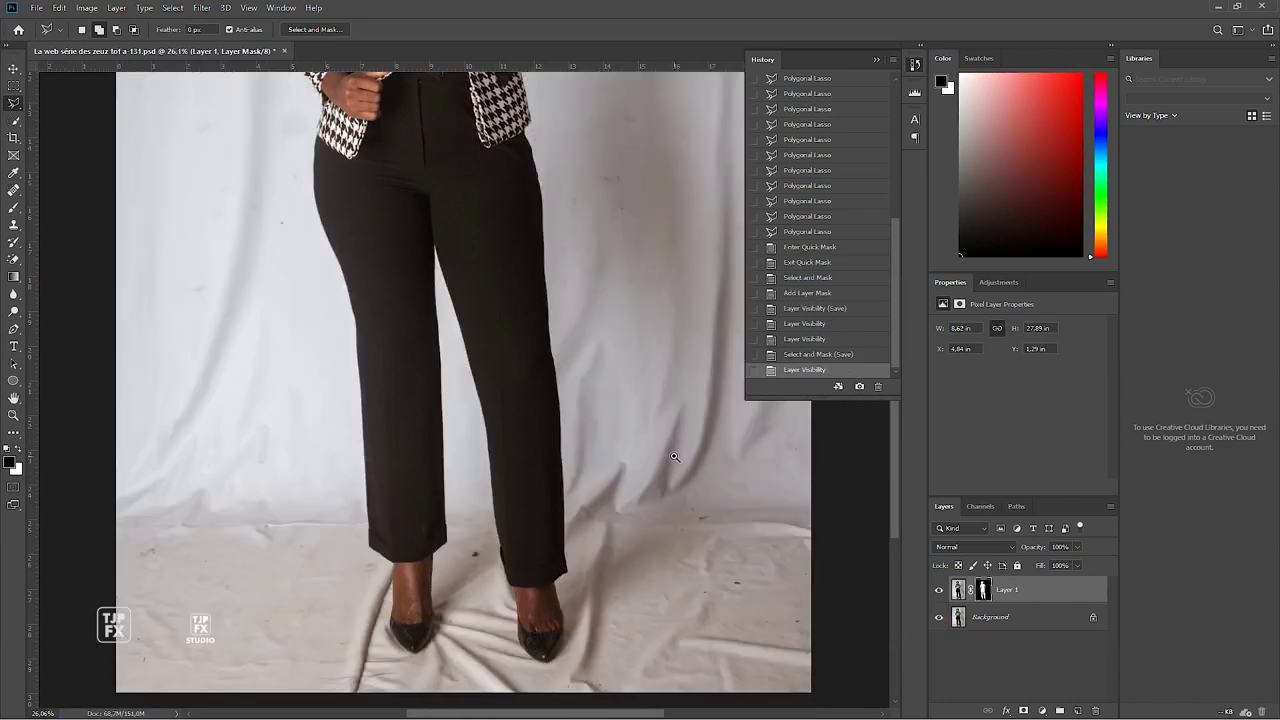
pyautogui.scroll(-2, 674, 457)
pyautogui.scroll(1, 614, 451)
pyautogui.moveTo(614, 451); pyautogui.dragTo(614, 528)
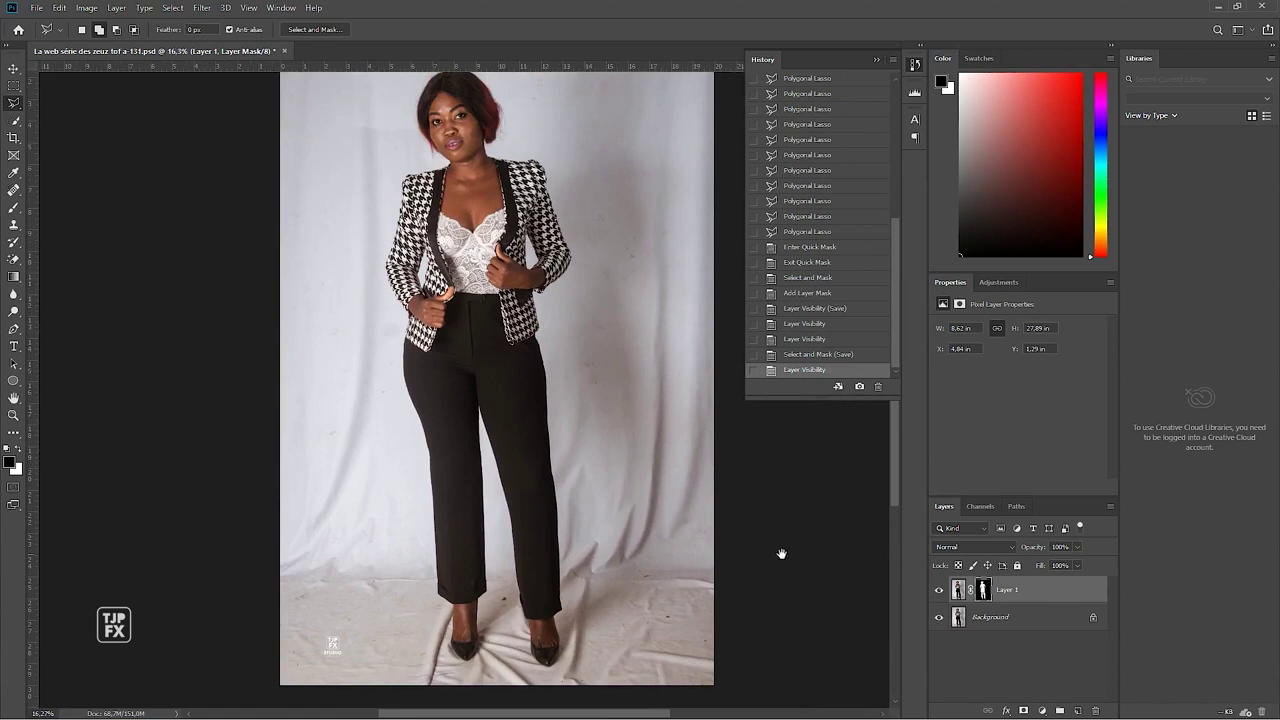
# Step: Check Layer 1's mask and layer context menus, entering and cancelling Select and Mask
pyautogui.rightClick(986, 590)
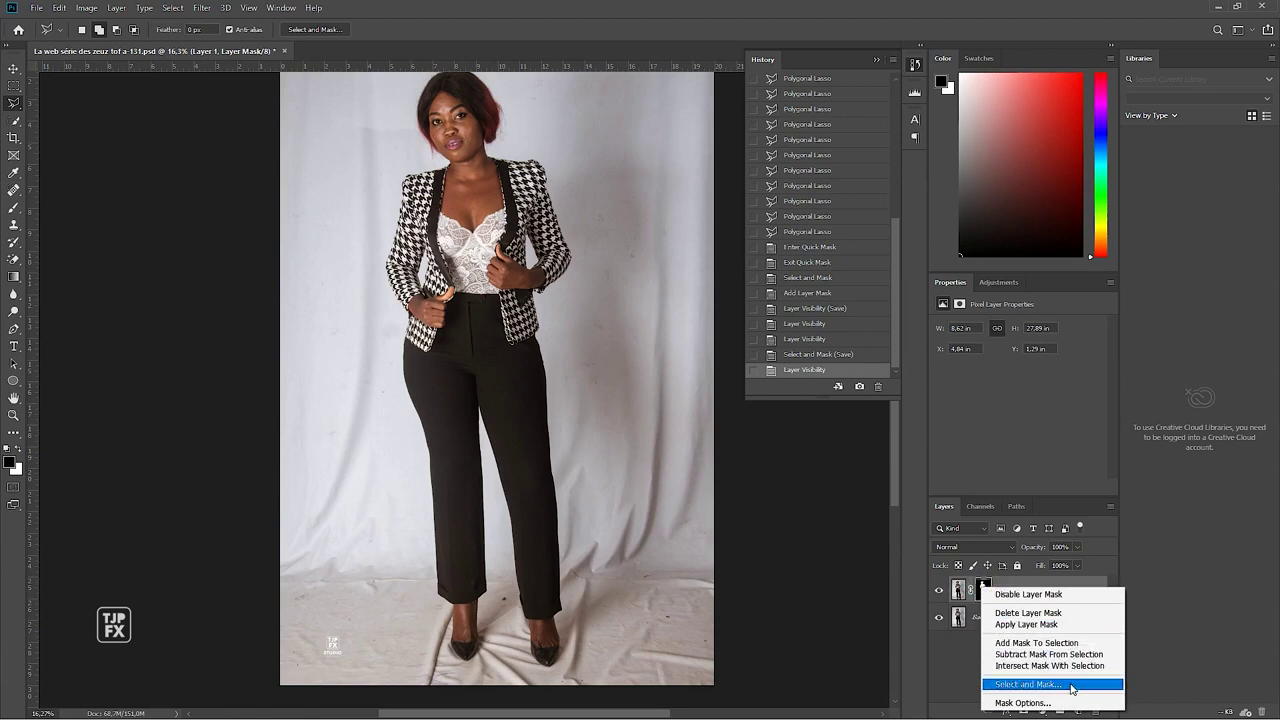
pyautogui.click(1071, 686)
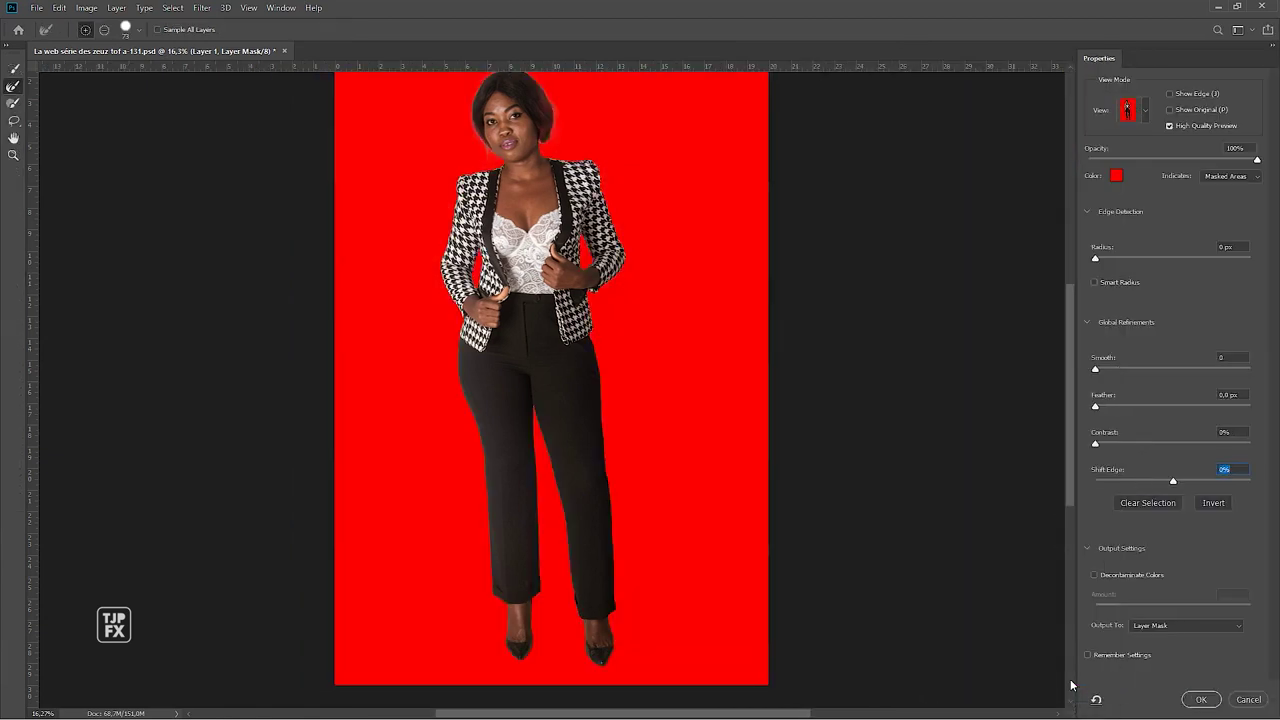
pyautogui.press('Escape')
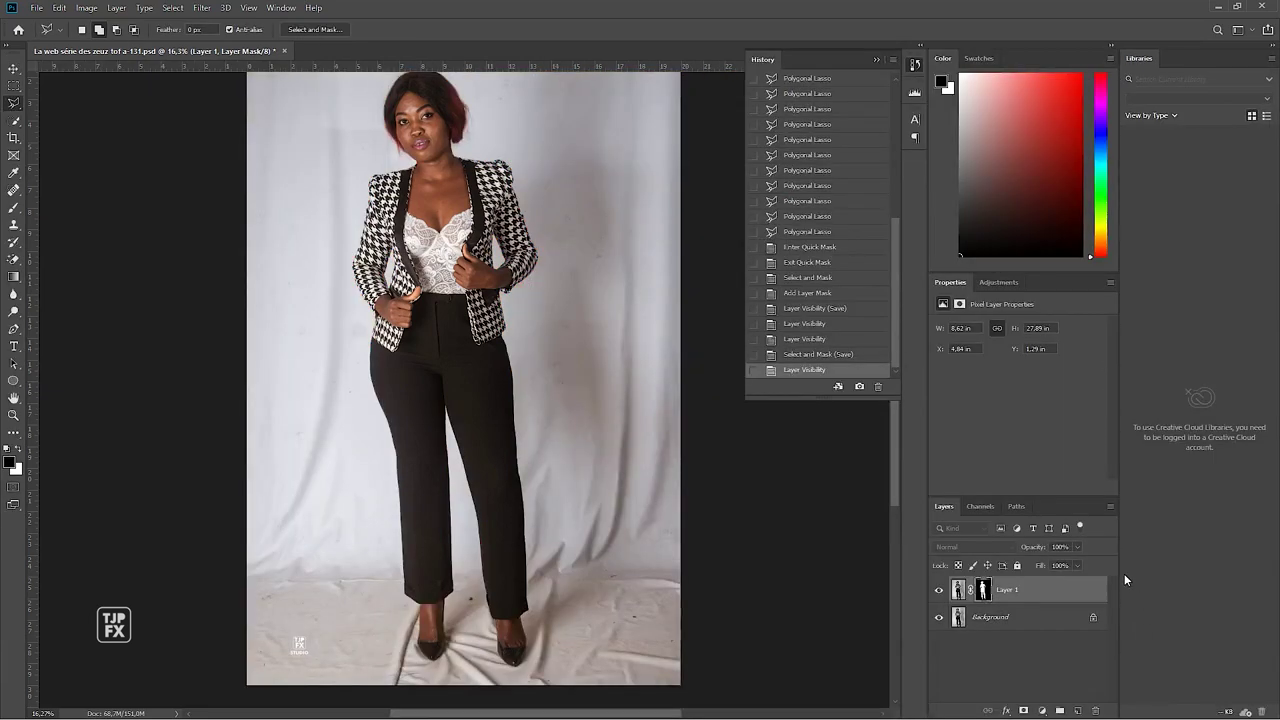
pyautogui.rightClick(1024, 590)
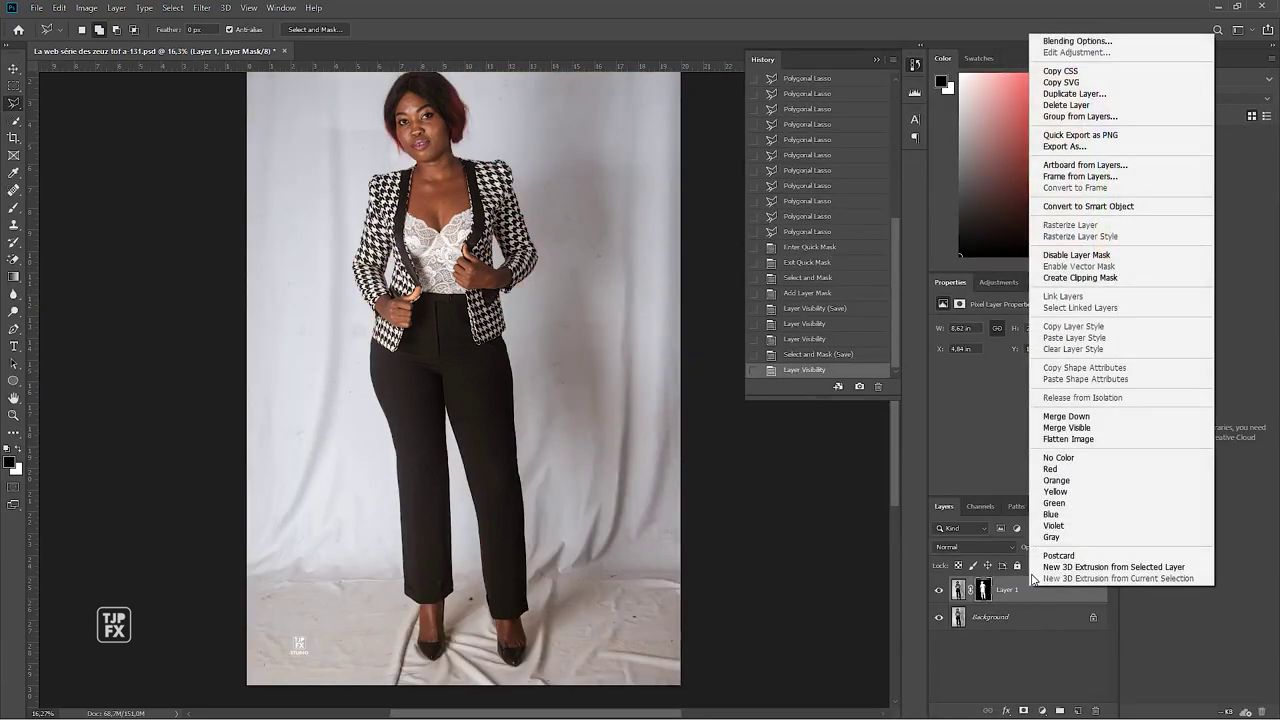
pyautogui.click(1034, 598)
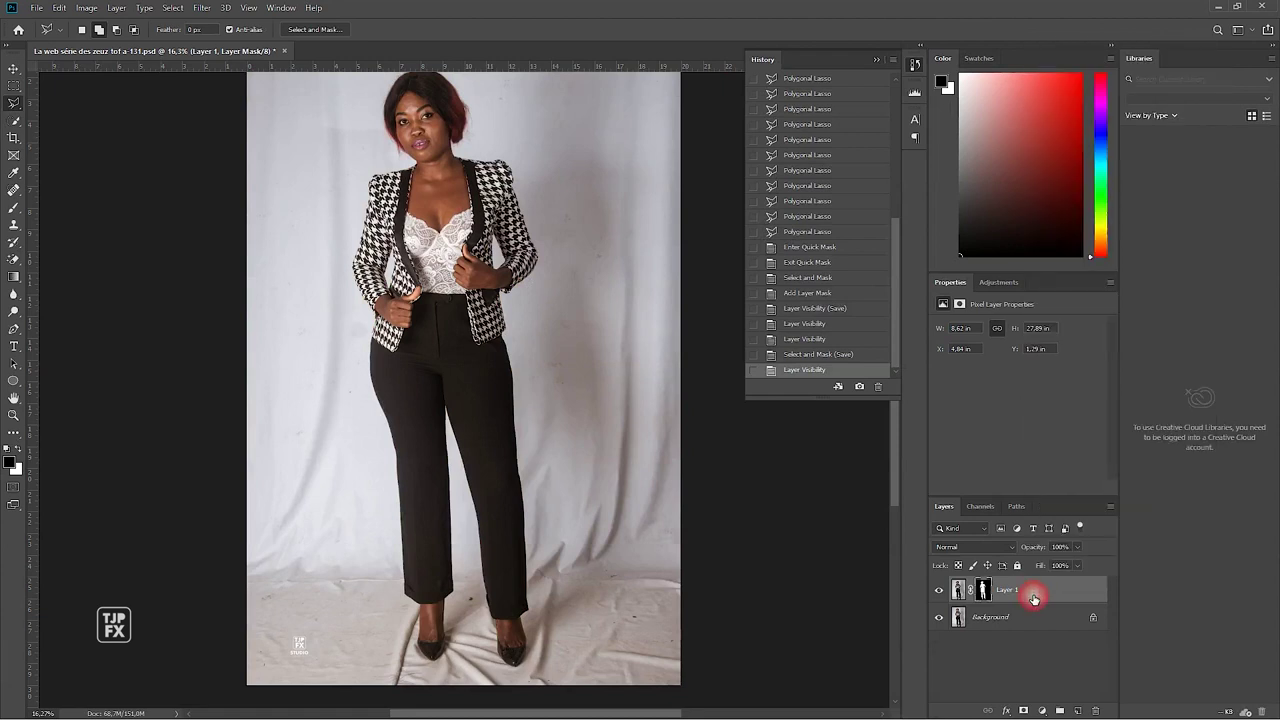
pyautogui.rightClick(985, 592)
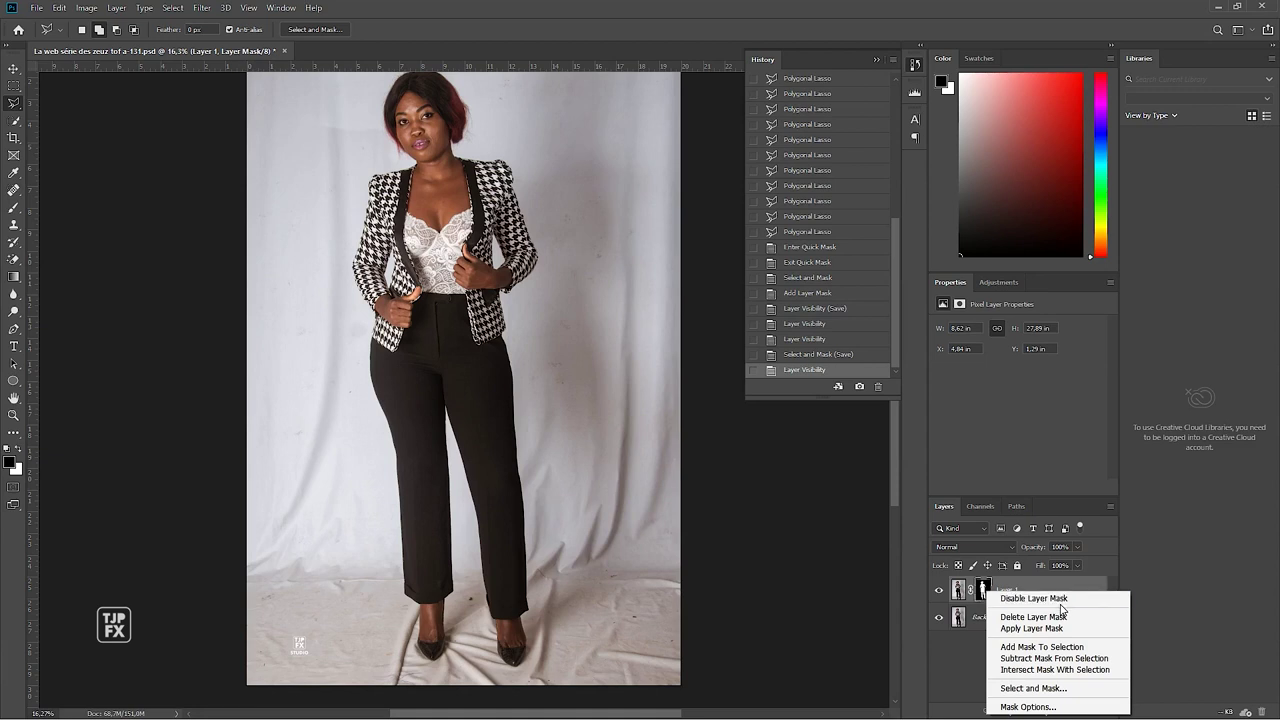
pyautogui.click(1085, 585)
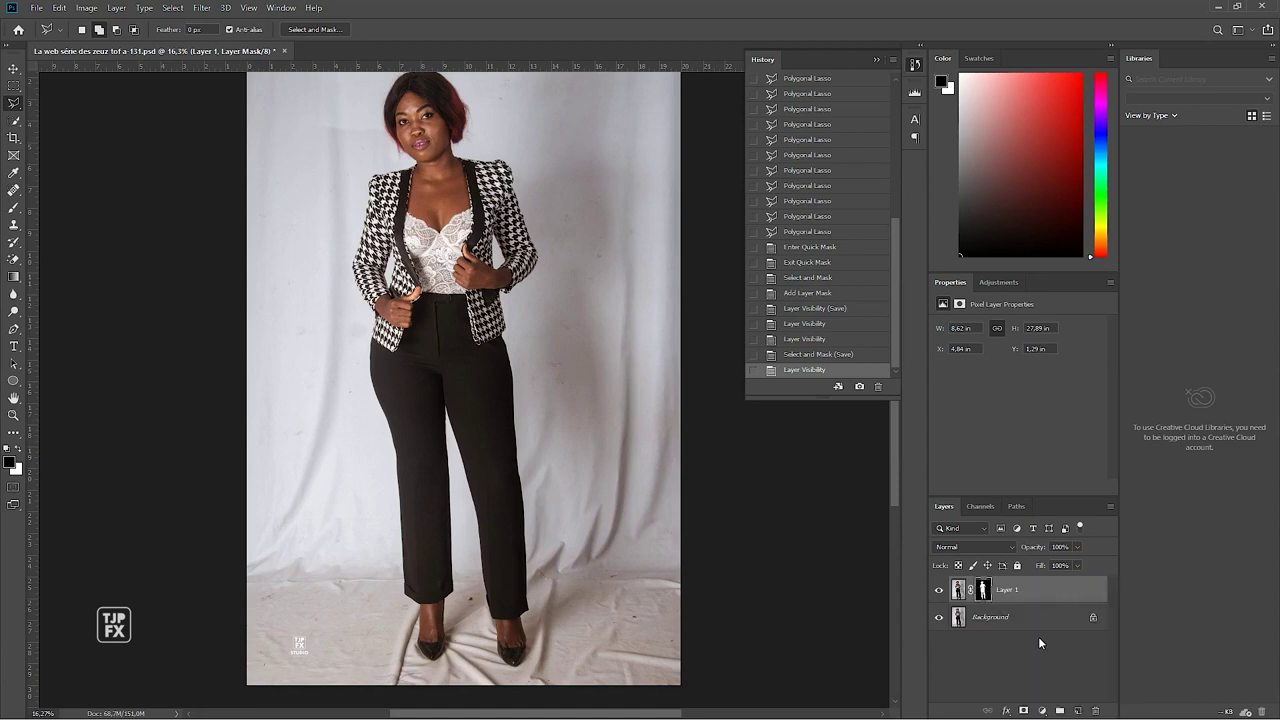
# Step: Duplicate Layer 1 with its mask as Layer 1 copy via the New Layer icon
pyautogui.click(1013, 509)
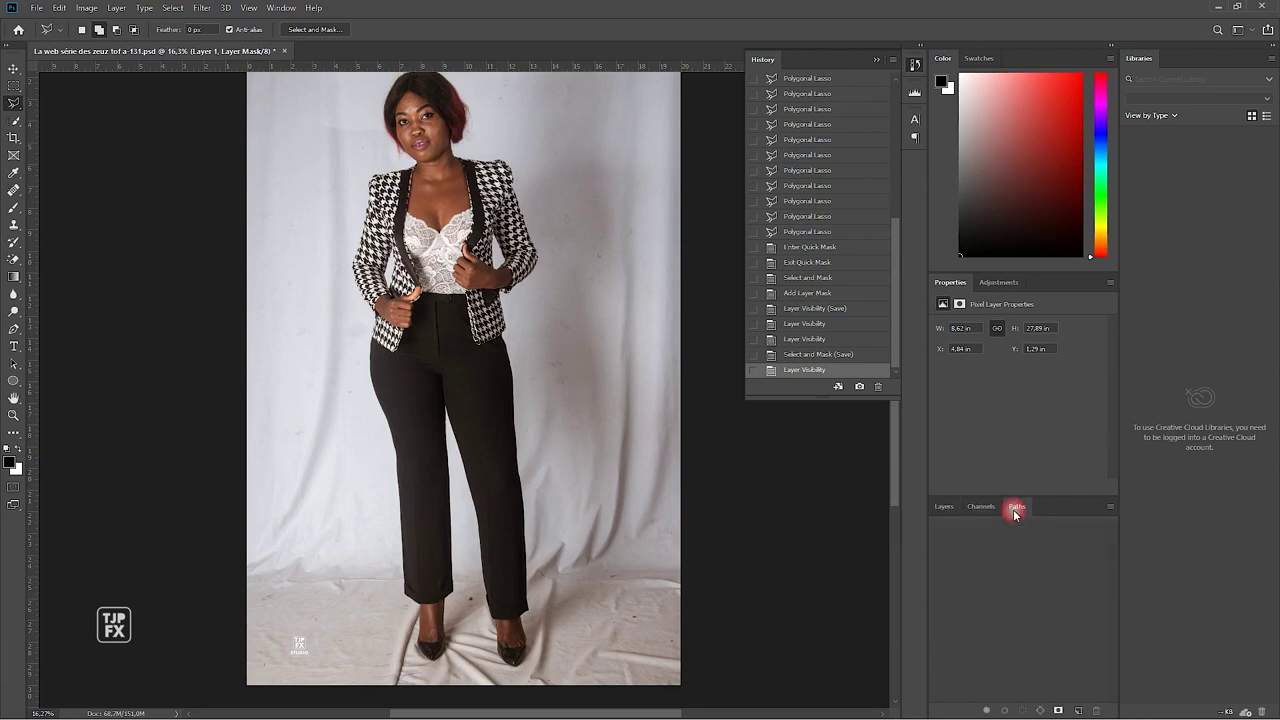
pyautogui.click(943, 506)
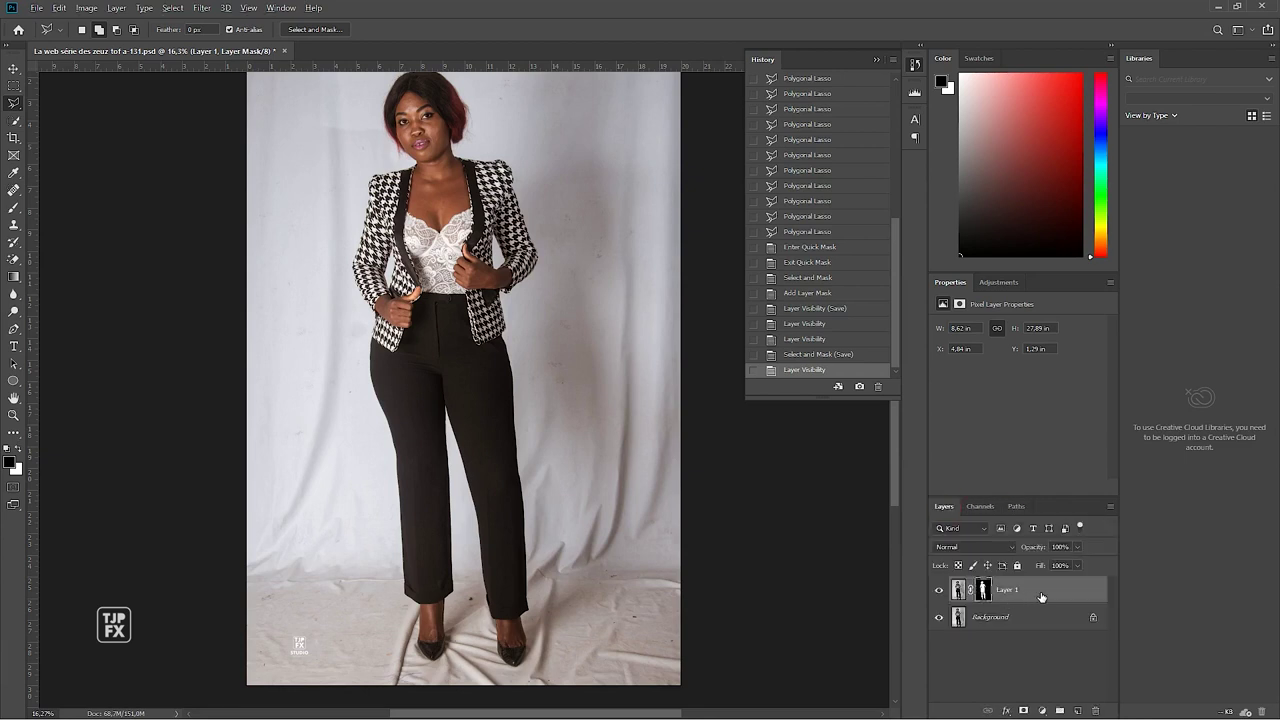
pyautogui.moveTo(1041, 597); pyautogui.dragTo(1077, 710)
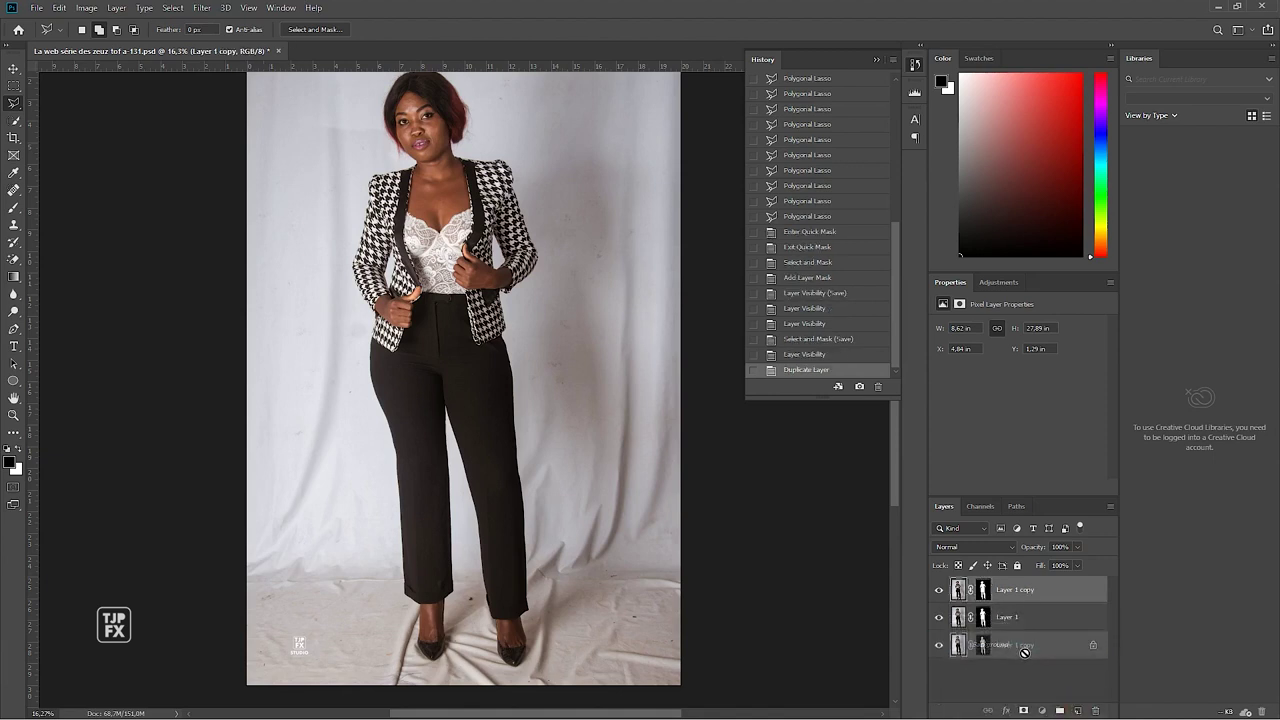
# Step: Unlock the Background as Layer 0 and move the hidden Layer 1 copy to the bottom
pyautogui.click(1020, 660)
pyautogui.click(1092, 648)
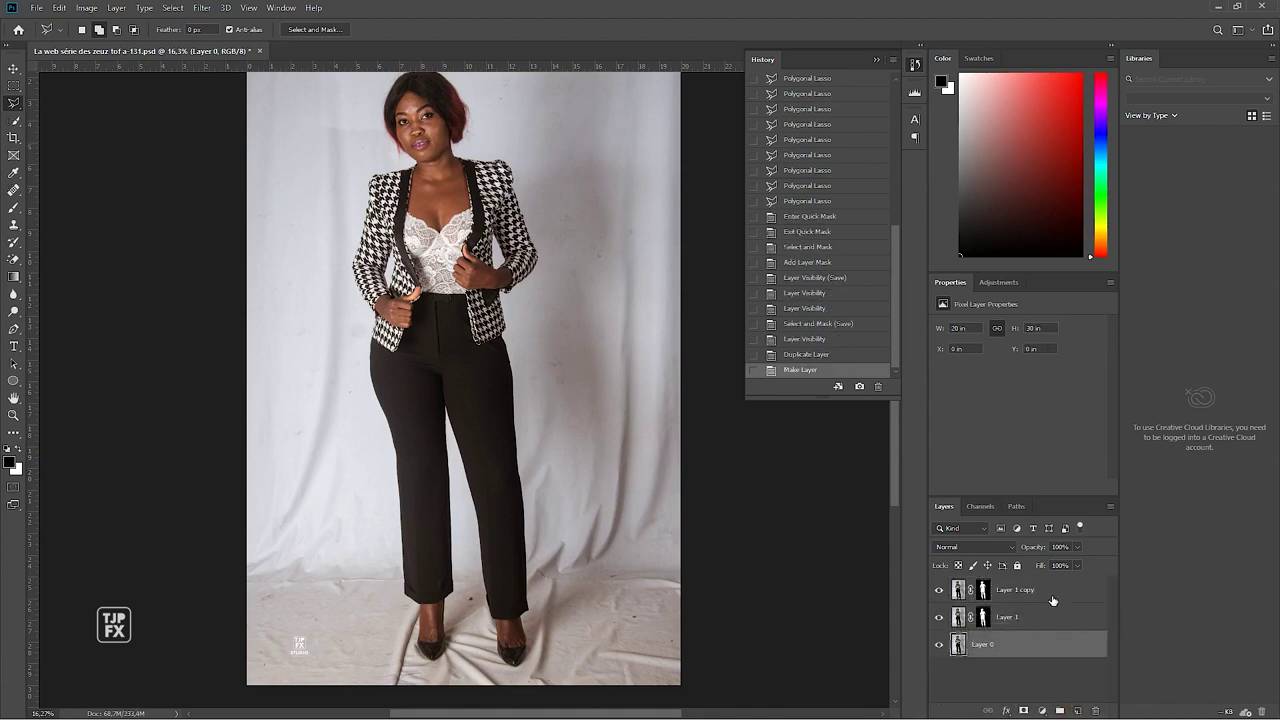
pyautogui.moveTo(1052, 600); pyautogui.dragTo(1040, 666)
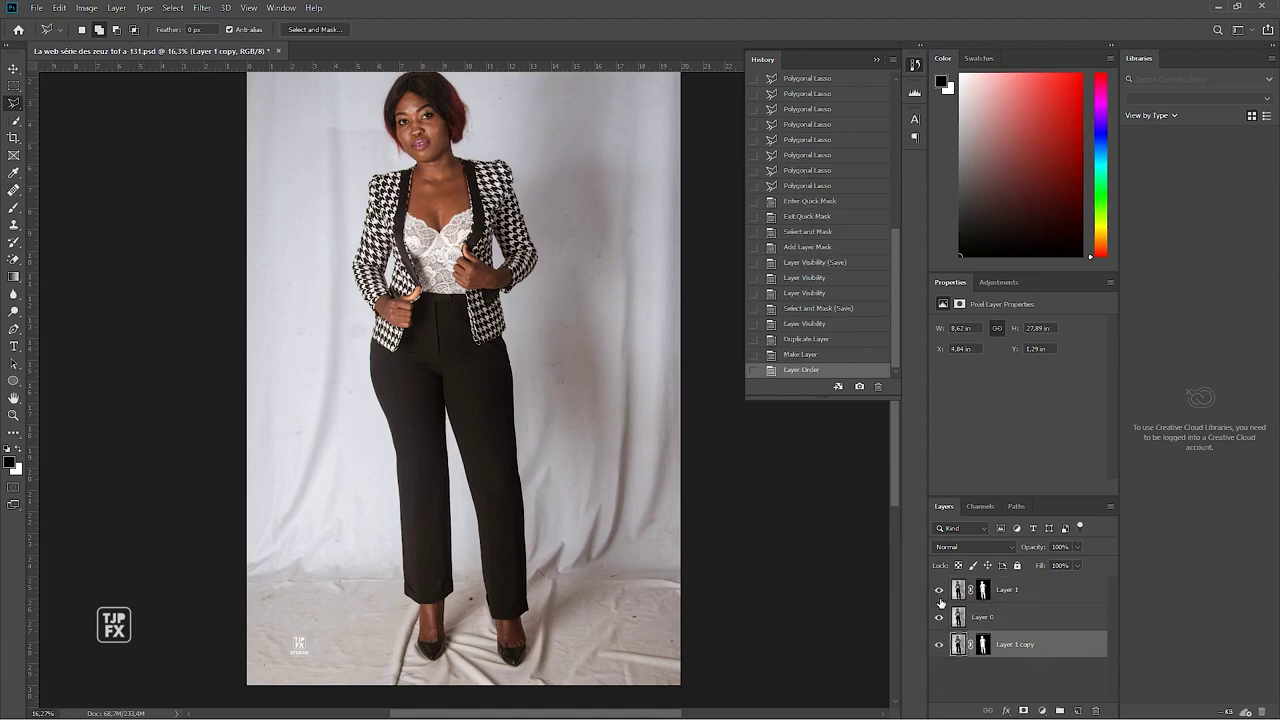
pyautogui.click(939, 645)
# Step: Apply Layer 1's mask permanently and load its pixels as a selection
pyautogui.click(1006, 598)
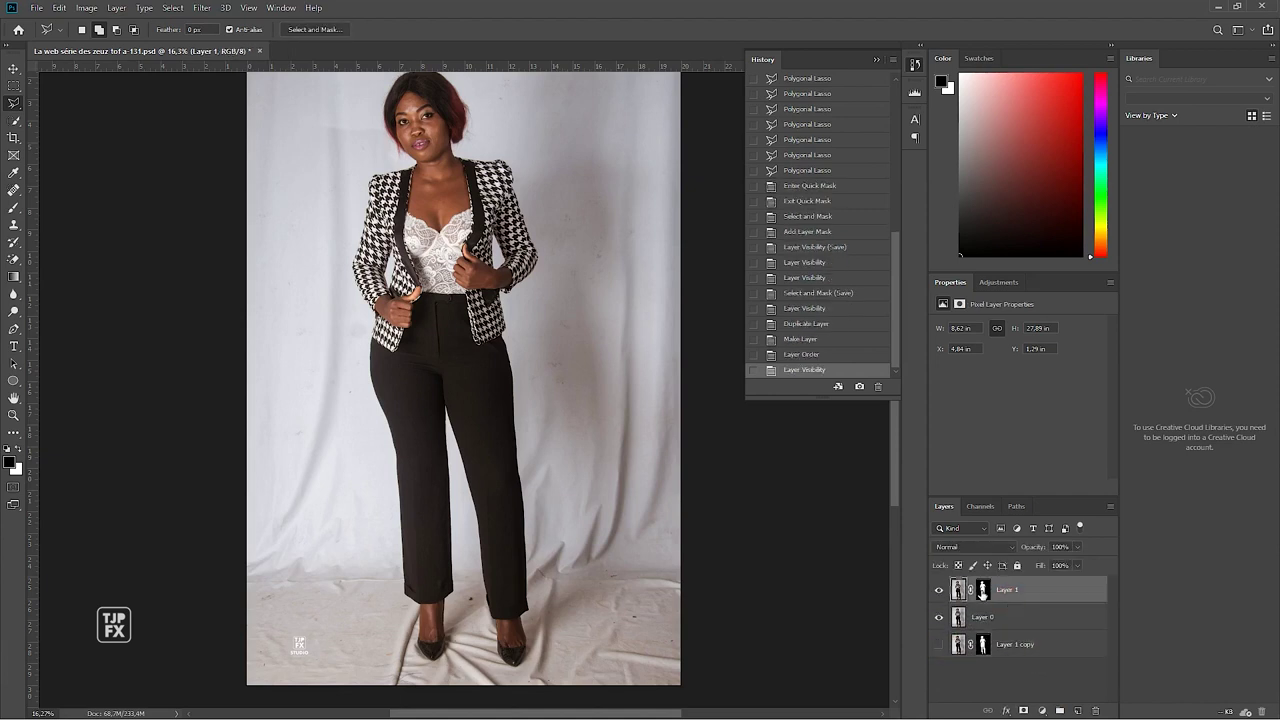
pyautogui.rightClick(982, 591)
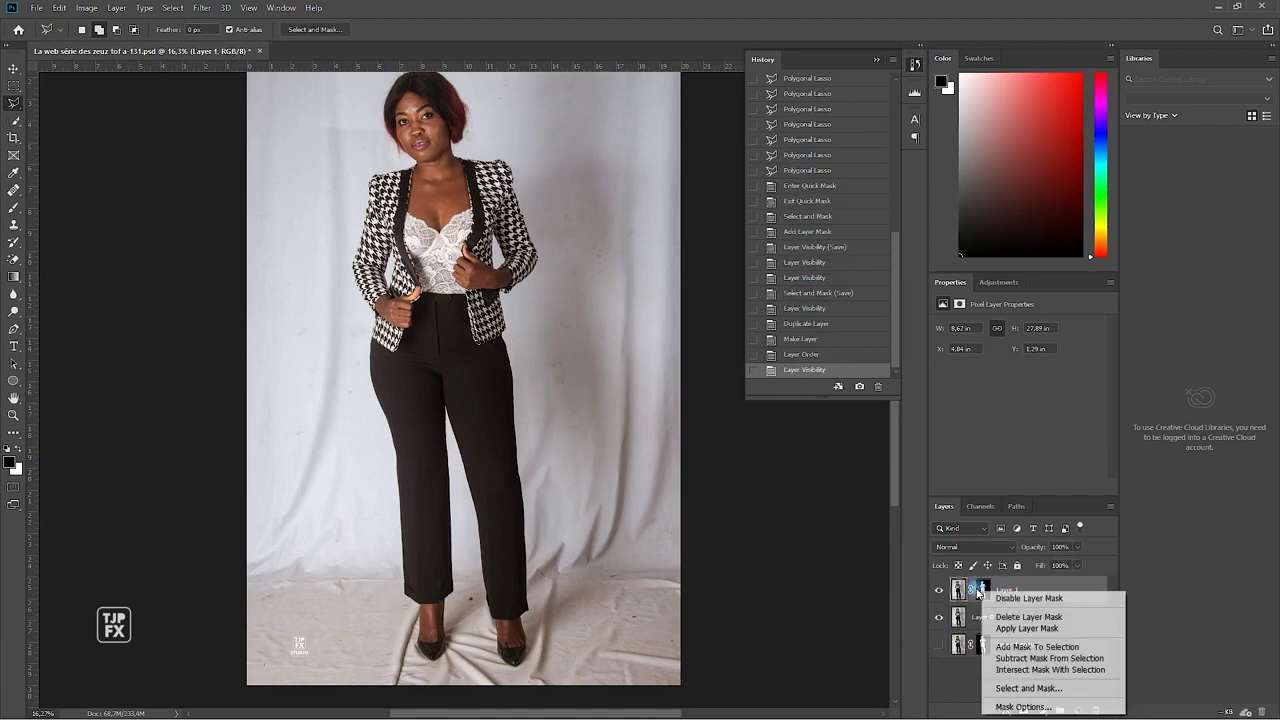
pyautogui.click(1055, 632)
pyautogui.rightClick(975, 592)
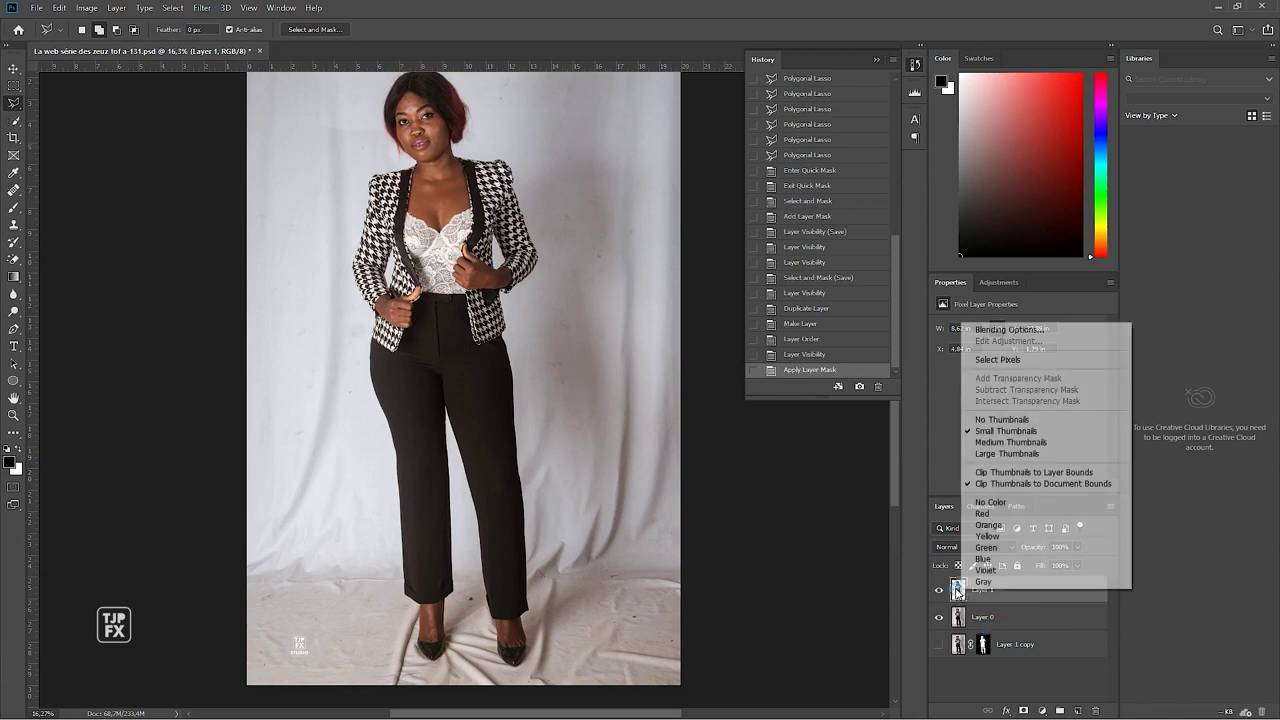
pyautogui.click(1034, 360)
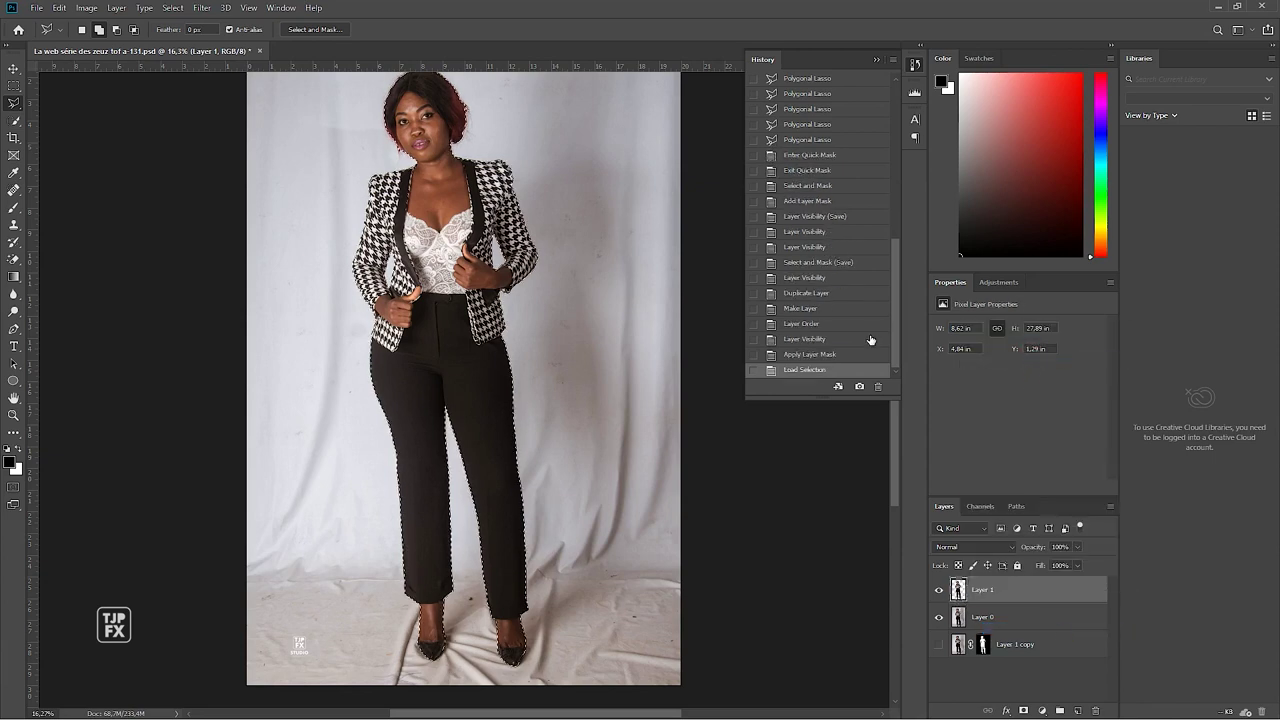
# Step: Zoom in to inspect the selection edges at the lace top and arm-jacket gap
pyautogui.moveTo(410, 228); pyautogui.dragTo(475, 249)
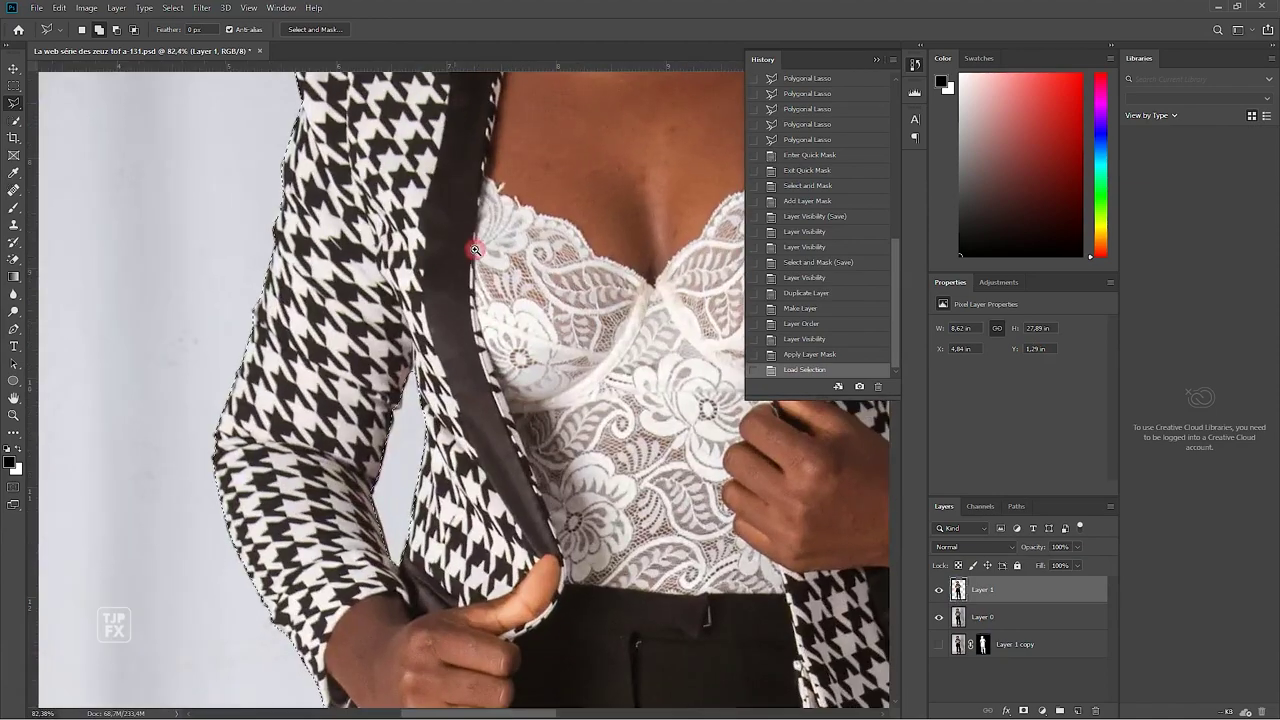
pyautogui.moveTo(398, 454); pyautogui.dragTo(430, 456)
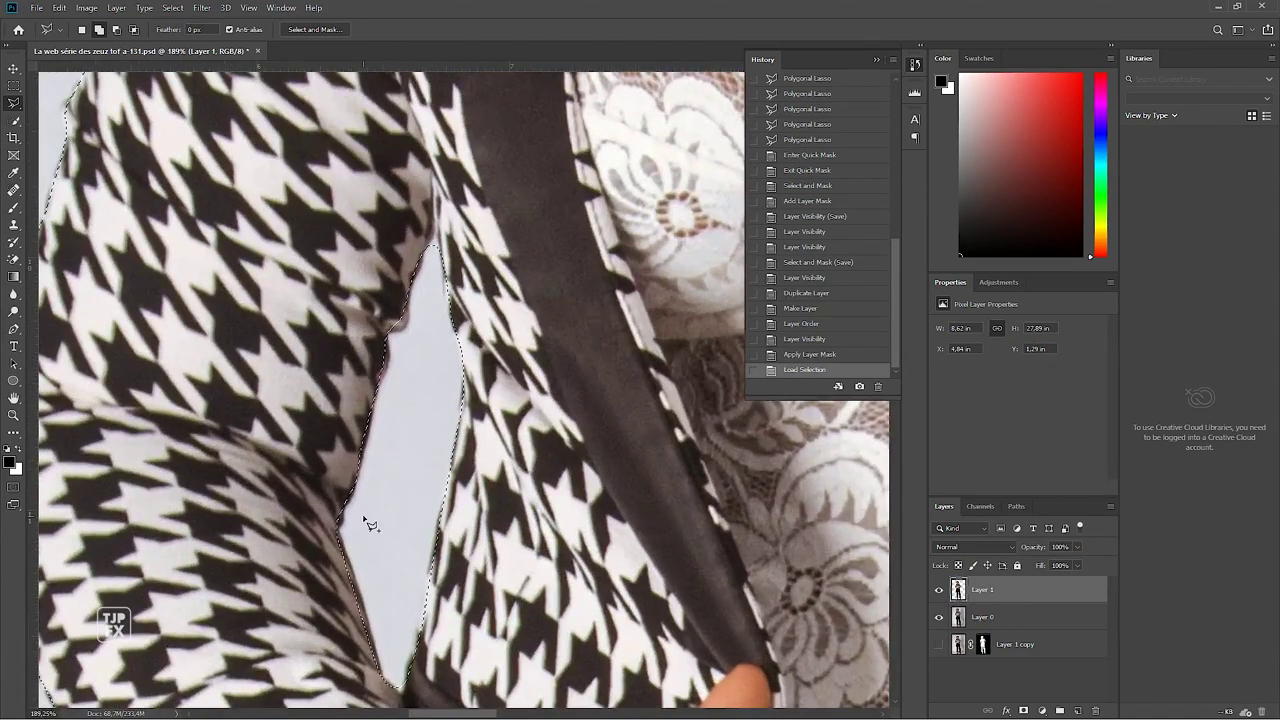
pyautogui.moveTo(582, 460); pyautogui.dragTo(538, 462)
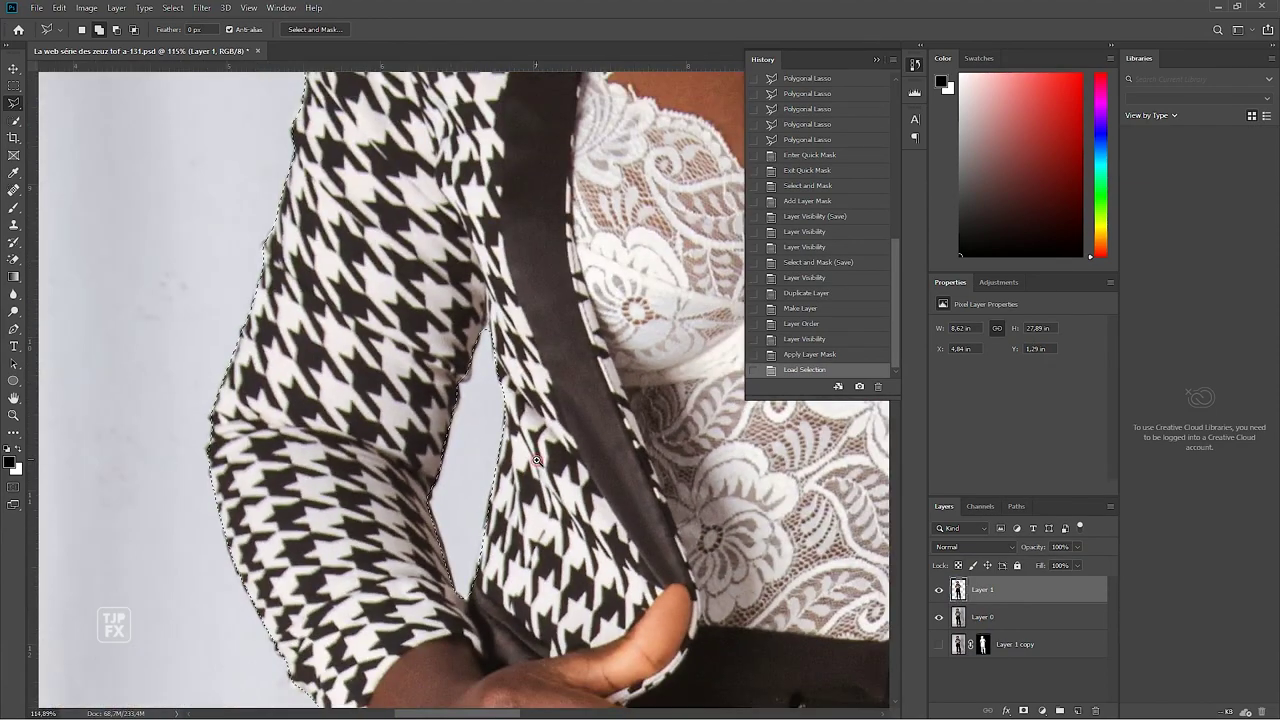
# Step: Choose the Move tool and make Layer 0 the working layer
pyautogui.click(15, 69)
pyautogui.moveTo(551, 385); pyautogui.dragTo(483, 375)
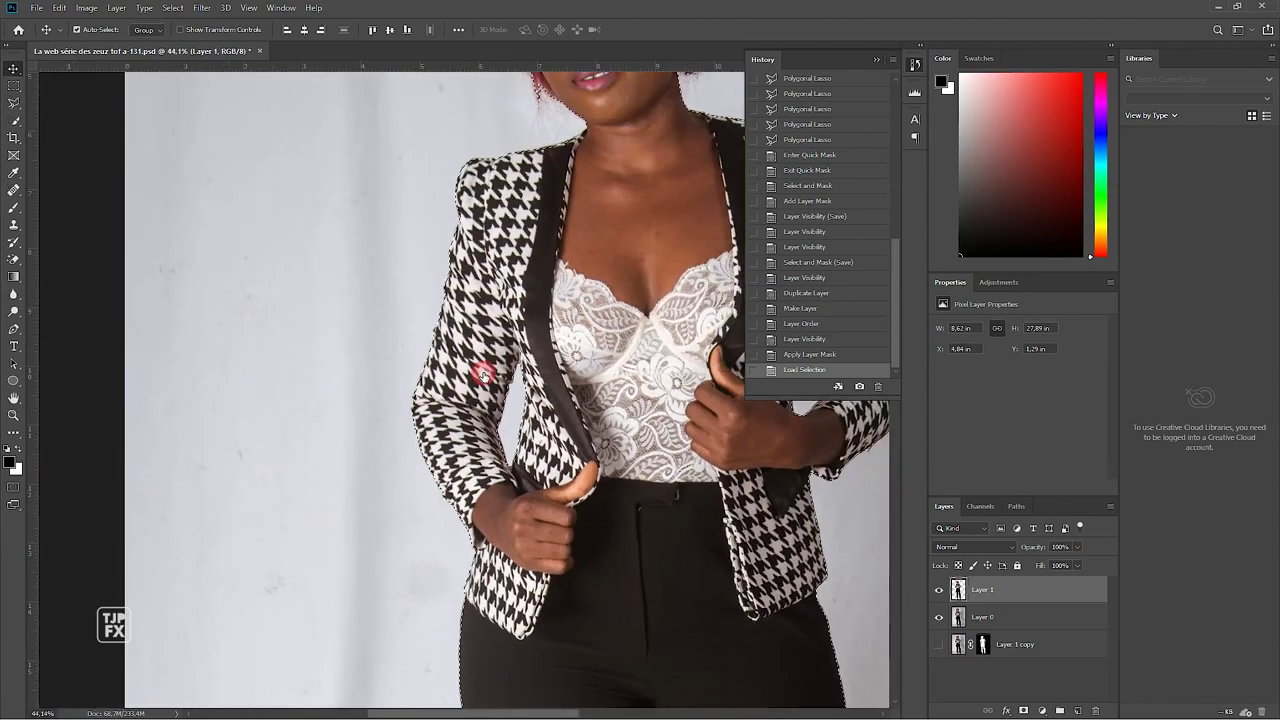
pyautogui.click(985, 619)
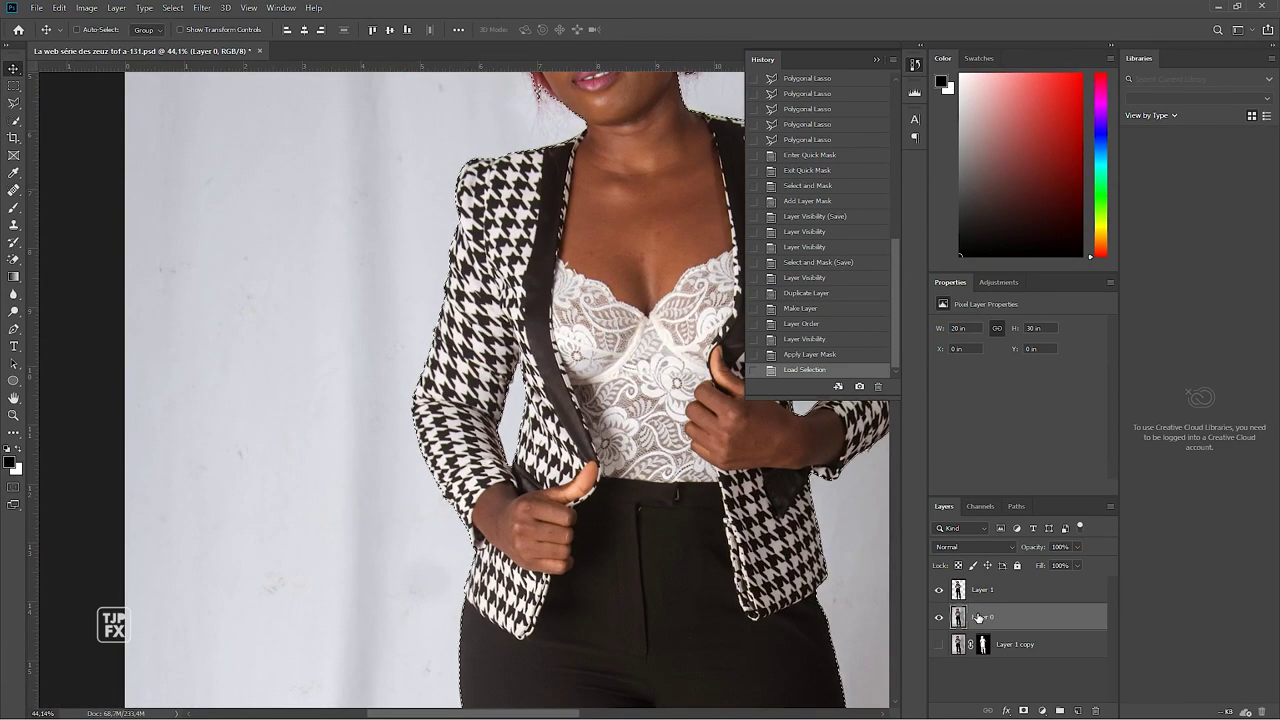
# Step: Fill the selection on Layer 0 with Content-Aware contents at Normal, 100% opacity
pyautogui.click(59, 7)
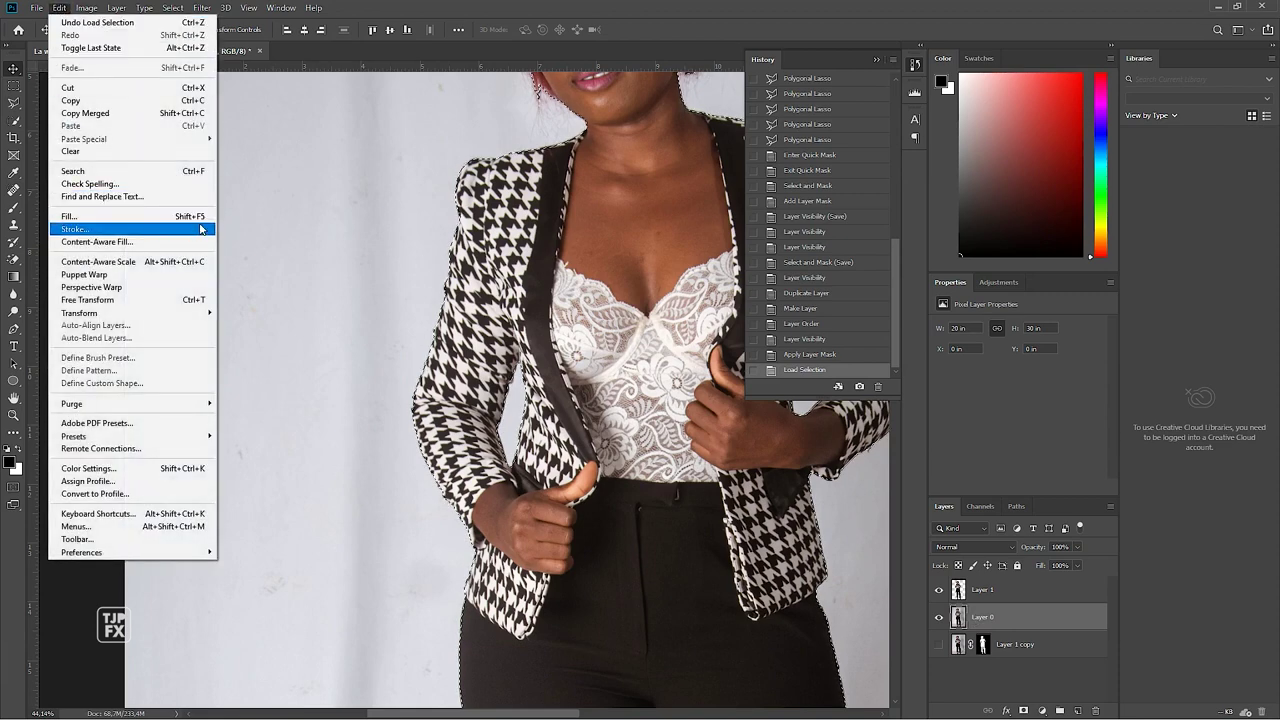
pyautogui.click(133, 216)
pyautogui.click(741, 273)
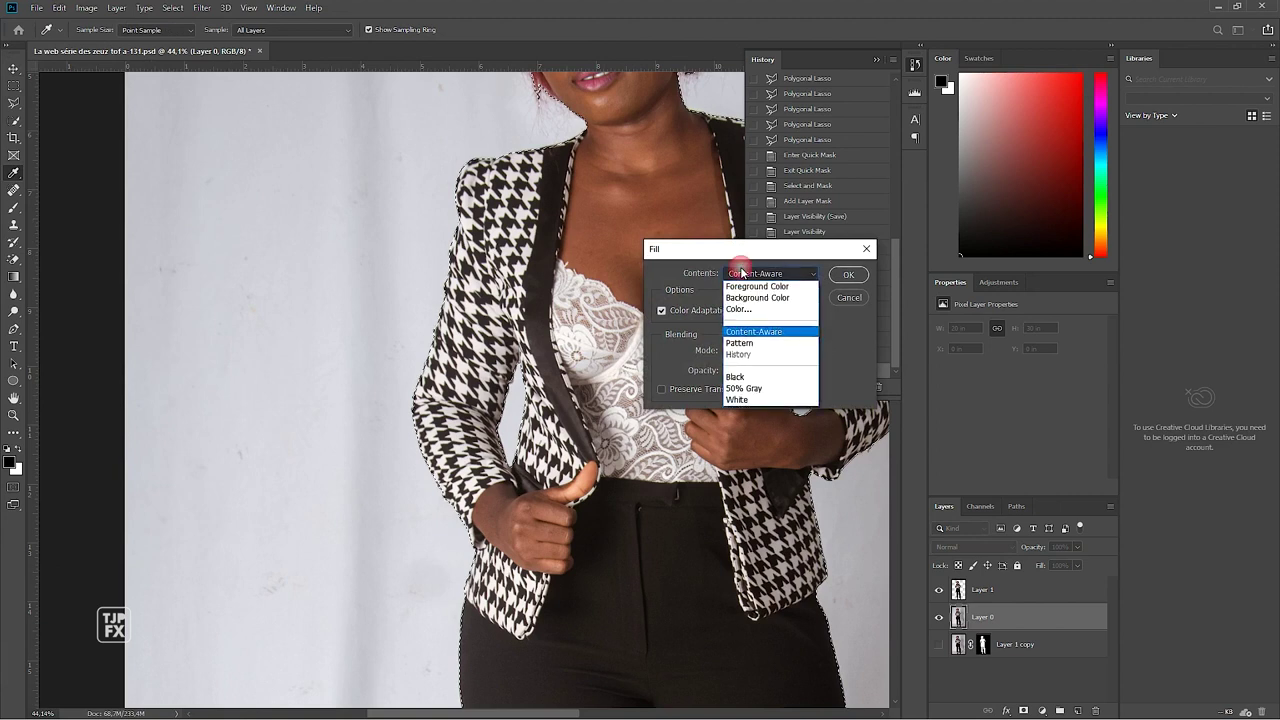
pyautogui.click(774, 330)
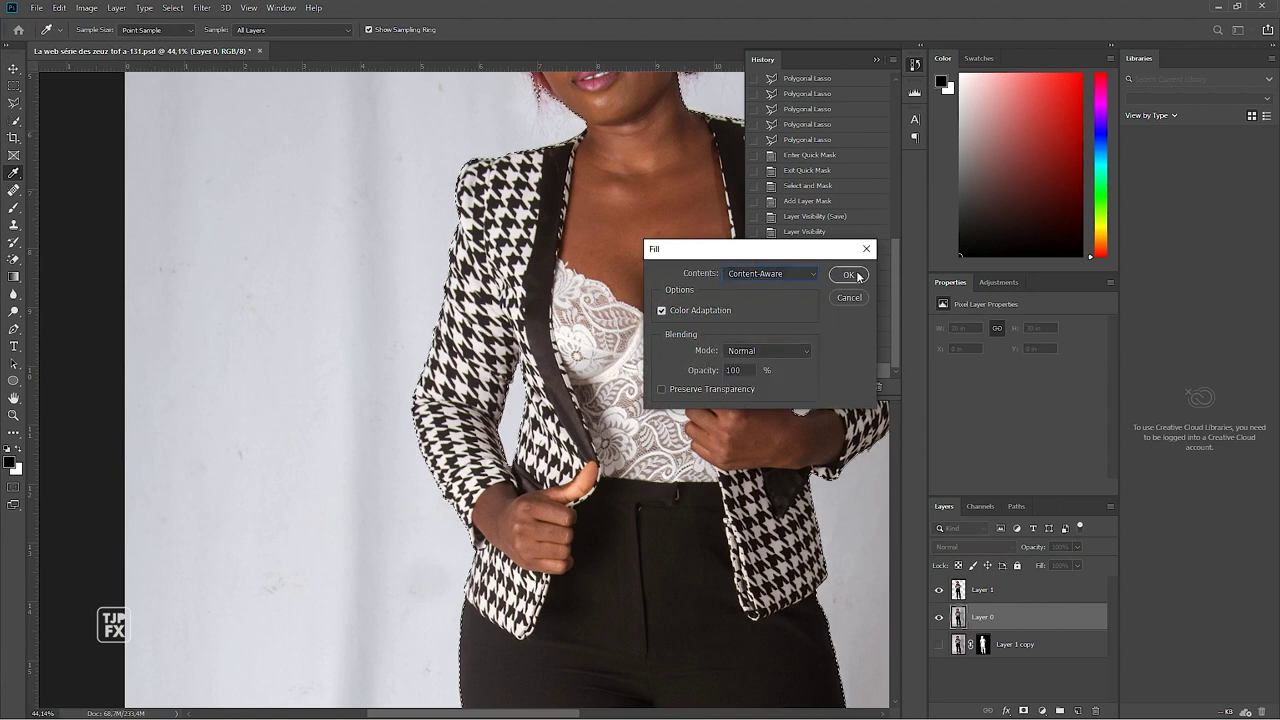
pyautogui.click(846, 276)
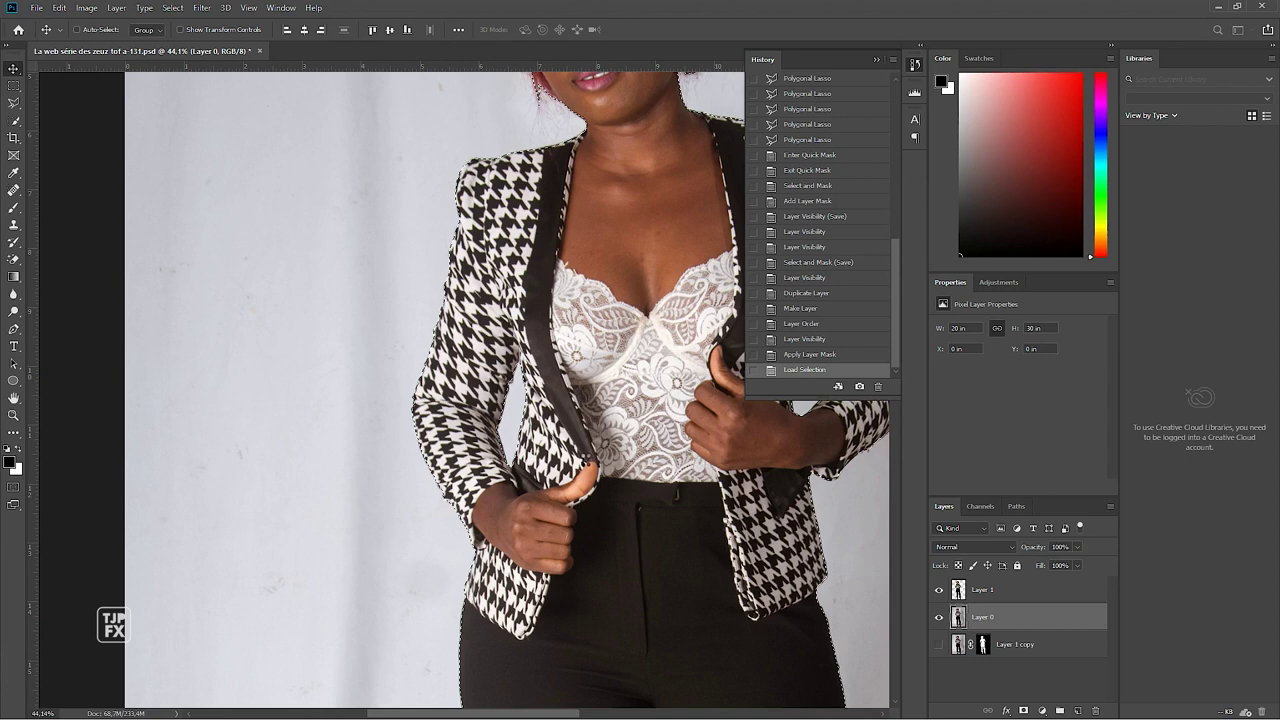
# Step: Content-aware fill the woman's silhouette on Layer 0, hide Layer 1, and deselect
pyautogui.hotkey('alt', 'BackSpace')
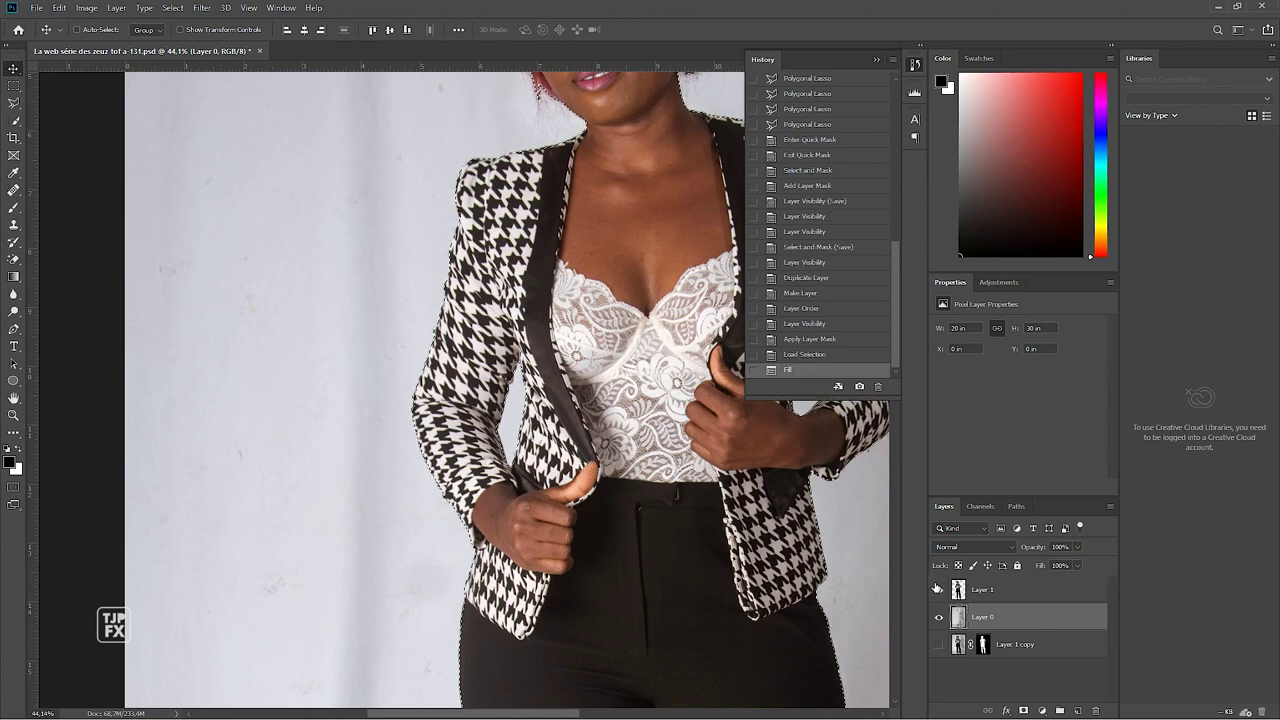
pyautogui.click(937, 590)
pyautogui.hotkey('ctrl', '-')
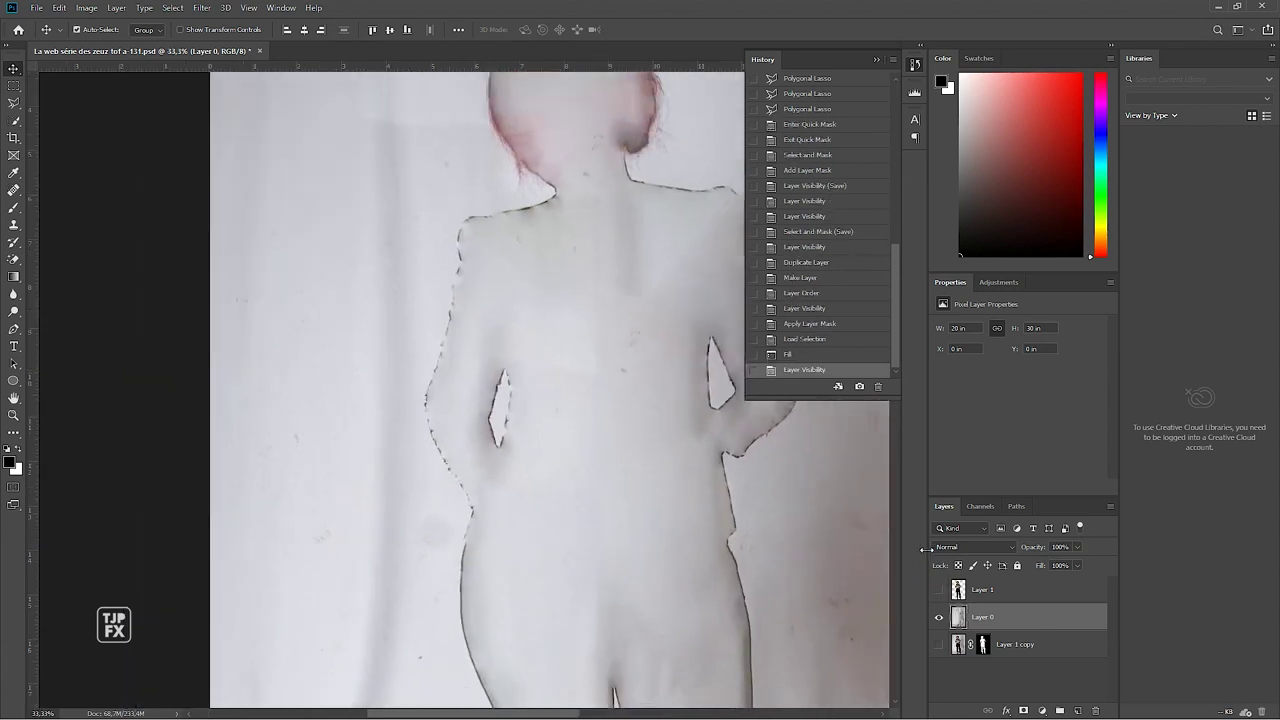
pyautogui.hotkey('ctrl', '-')
pyautogui.scroll(-5, 637, 429)
pyautogui.moveTo(680, 500)
pyautogui.mouseDown()
pyautogui.moveTo(649, 311)
pyautogui.moveTo(646, 363)
pyautogui.mouseUp()
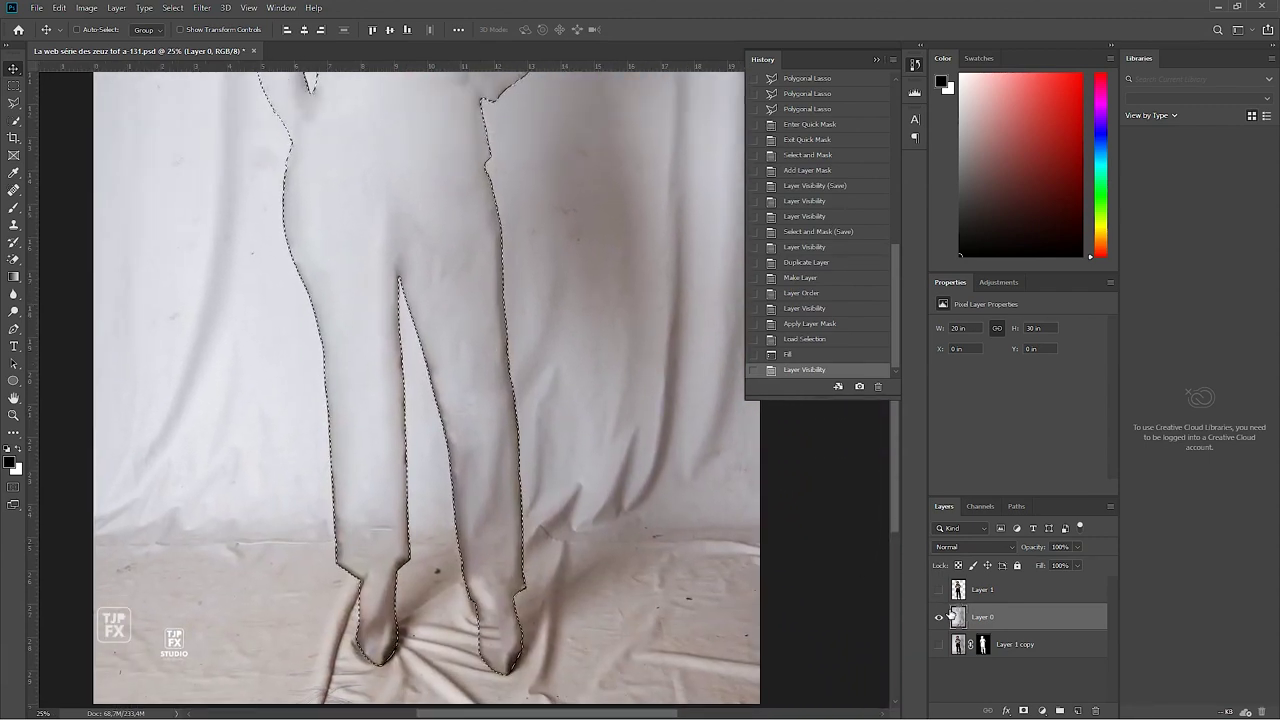
pyautogui.hotkey('ctrl', 'd')
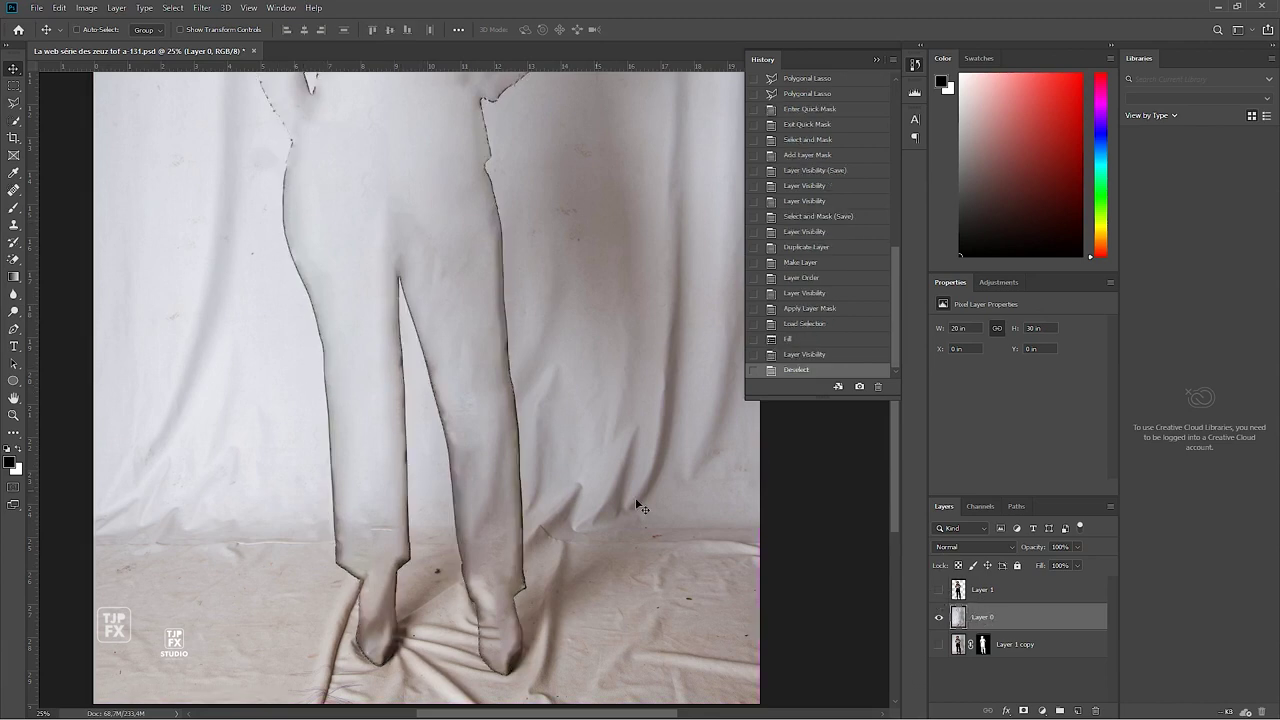
# Step: Spot-heal the leftover outline and both legs down to the feet on Layer 0
pyautogui.press('j')
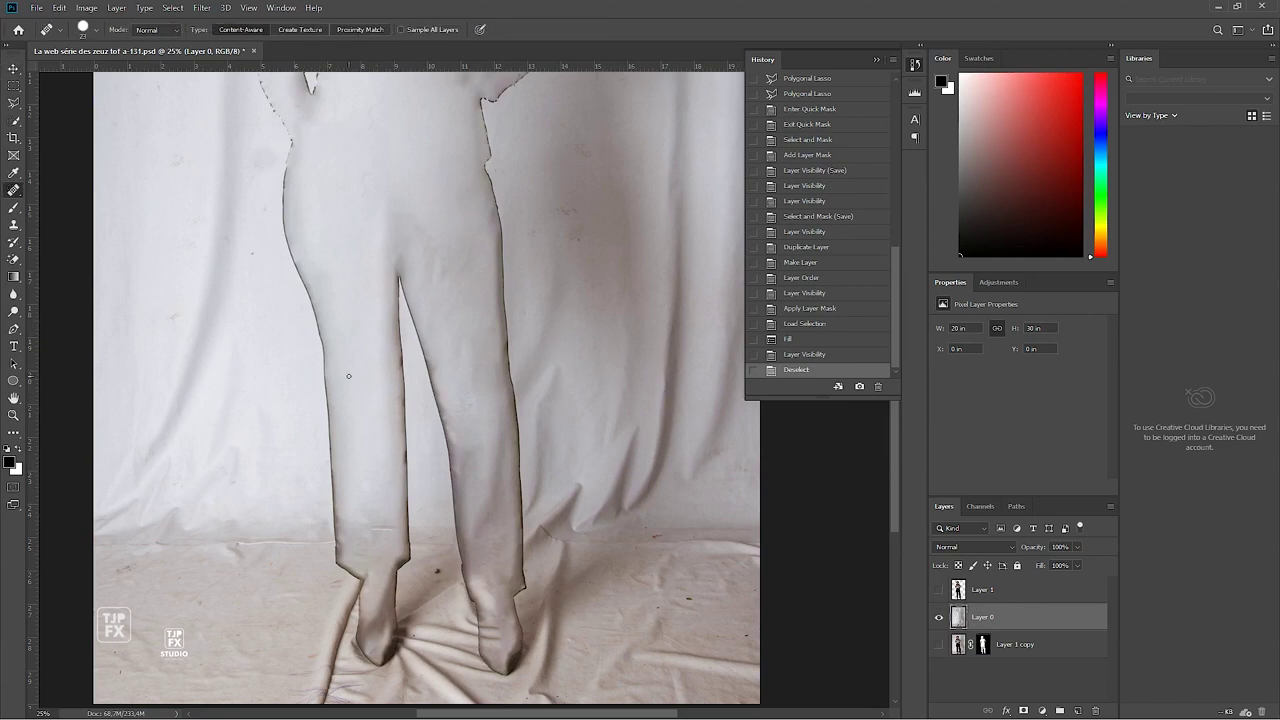
pyautogui.moveTo(291, 172); pyautogui.dragTo(353, 563)
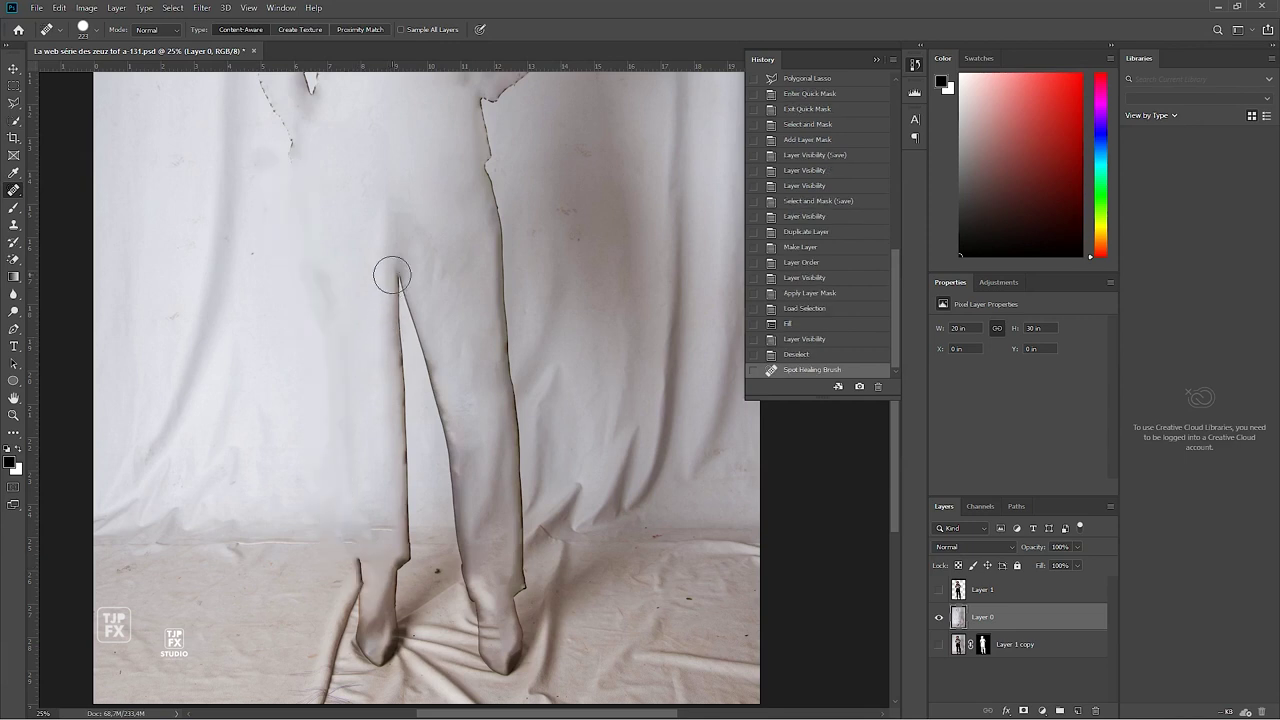
pyautogui.moveTo(392, 276)
pyautogui.mouseDown()
pyautogui.moveTo(451, 459)
pyautogui.moveTo(485, 108)
pyautogui.mouseUp()
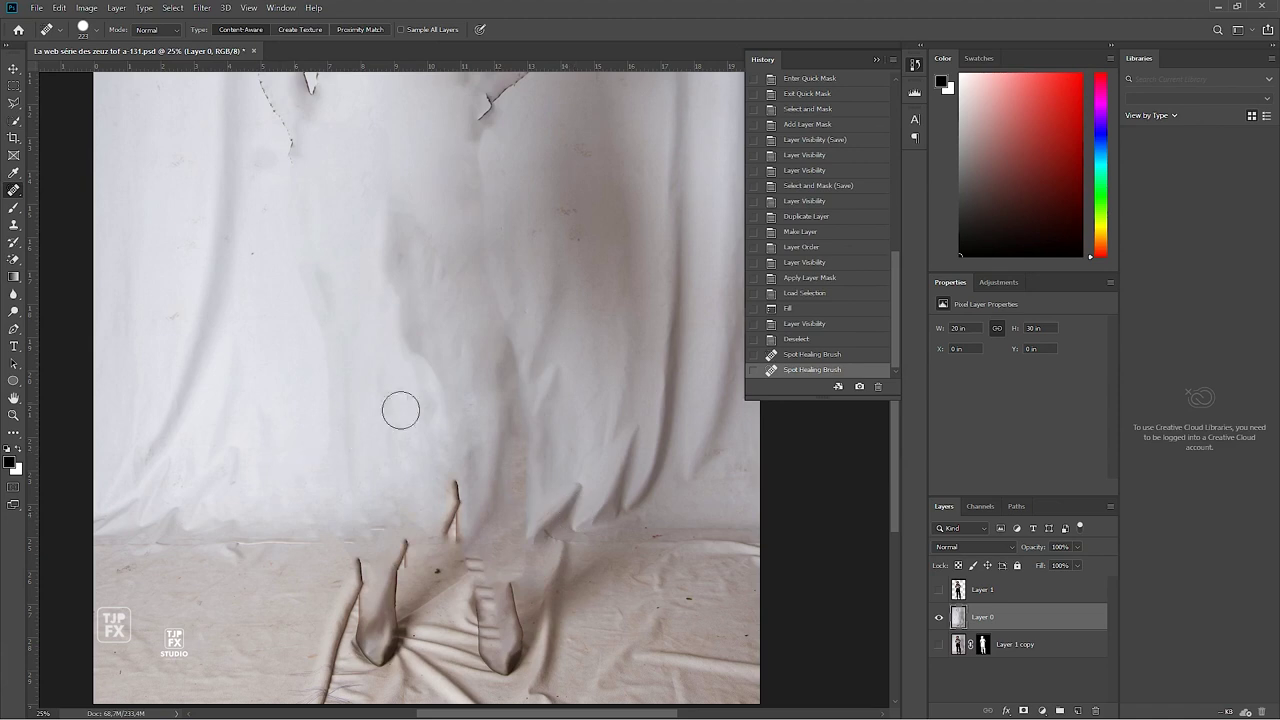
pyautogui.moveTo(455, 482); pyautogui.dragTo(385, 581)
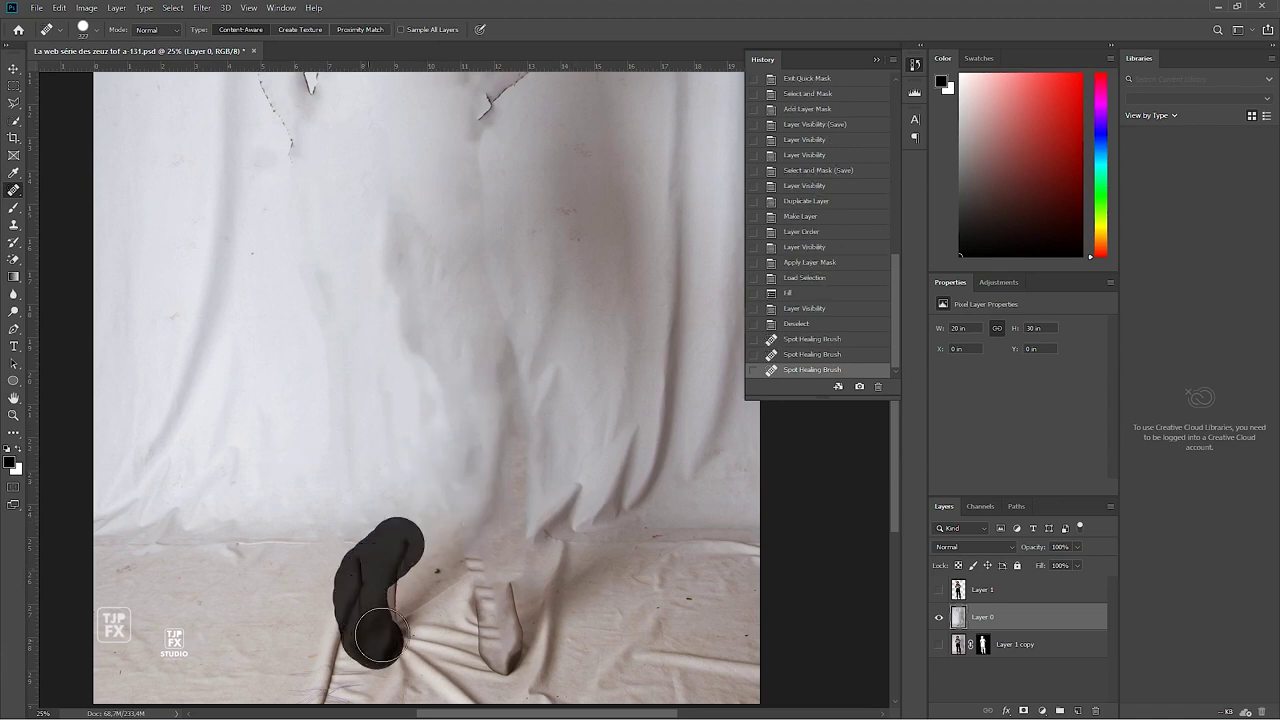
pyautogui.moveTo(477, 570); pyautogui.dragTo(501, 615)
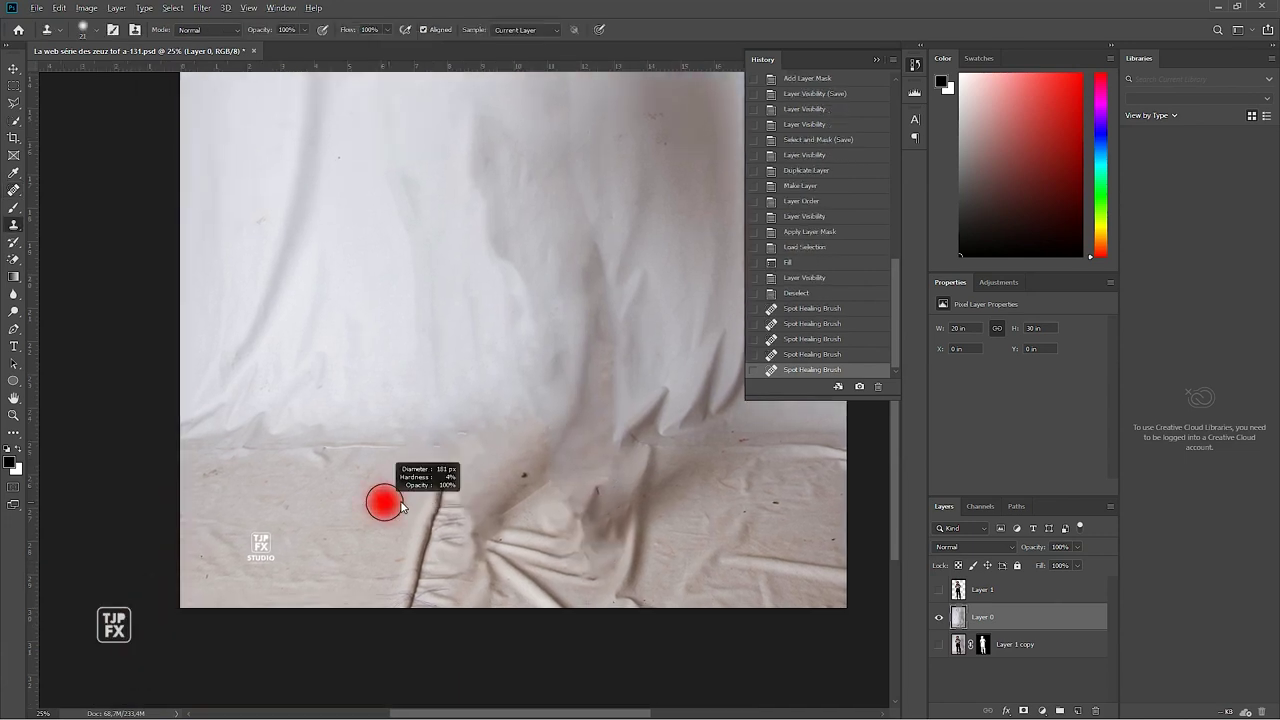
# Step: Clone clean floor texture over the crease lines along the floor
pyautogui.keyDown('alt'); pyautogui.click(410, 458); pyautogui.keyUp('alt')
pyautogui.moveTo(346, 444); pyautogui.dragTo(191, 443)
pyautogui.keyDown('alt'); pyautogui.click(342, 443); pyautogui.keyUp('alt')
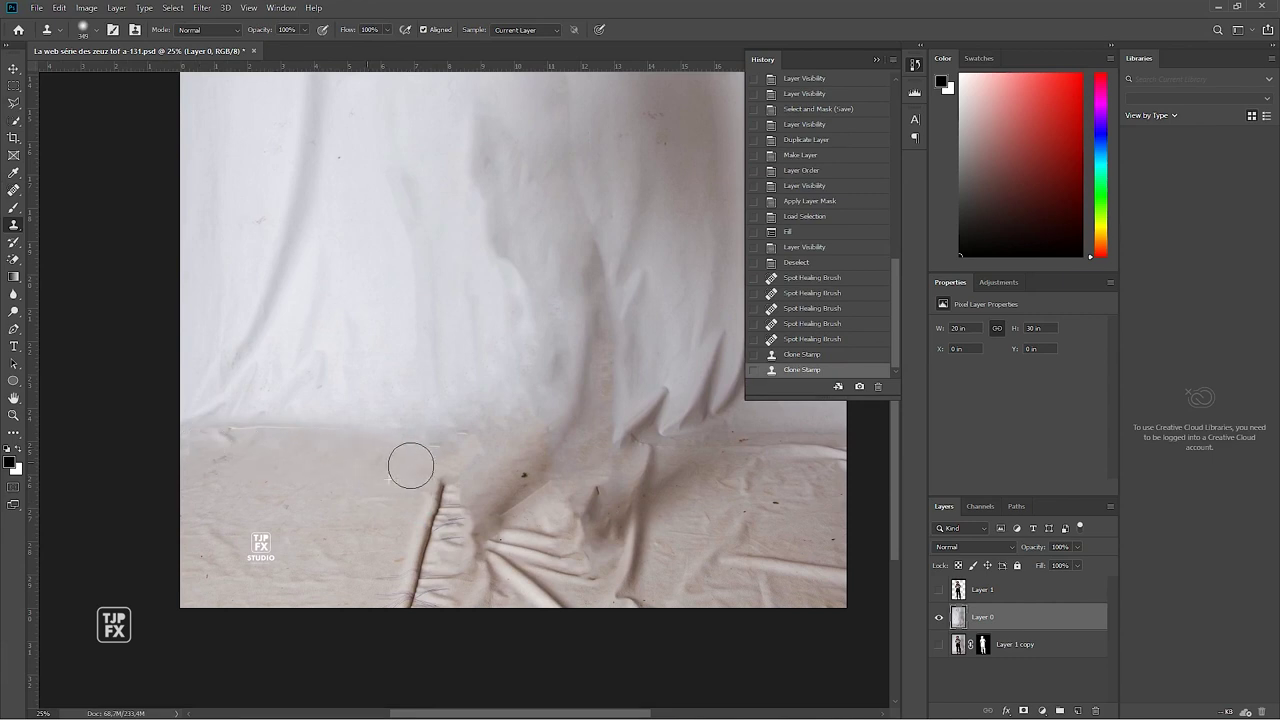
pyautogui.click(396, 448)
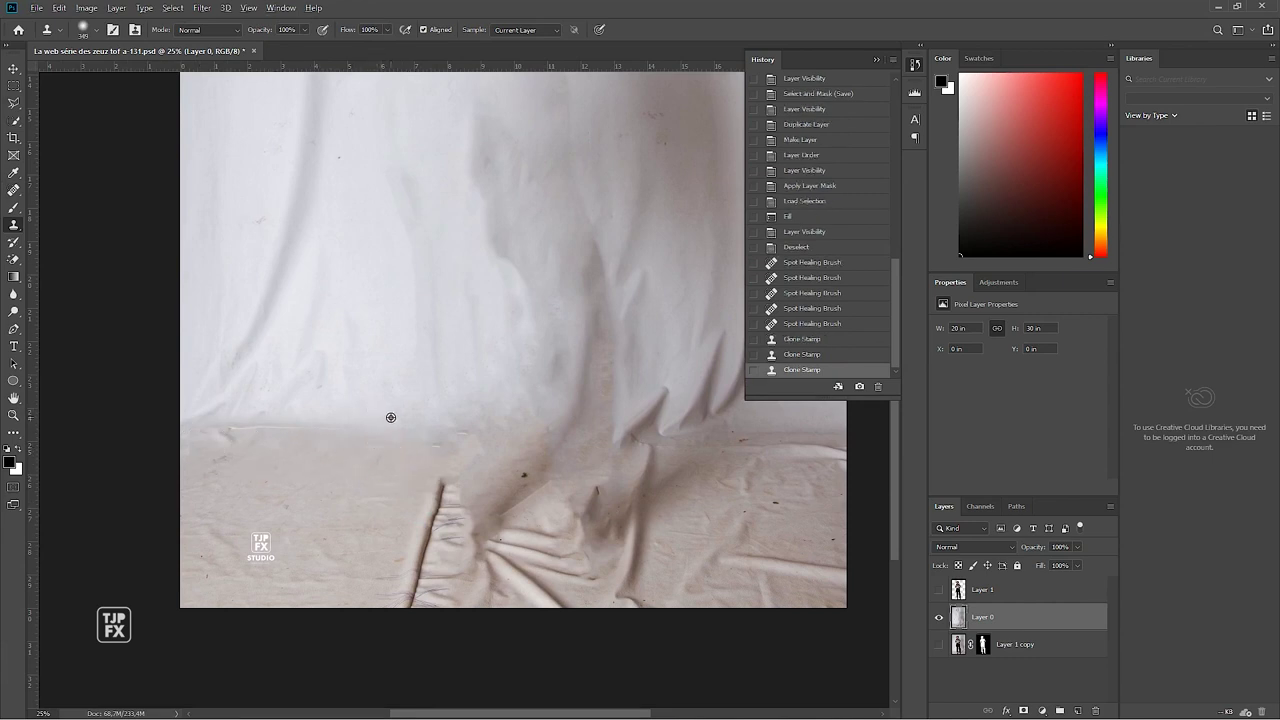
pyautogui.moveTo(329, 420); pyautogui.dragTo(182, 424)
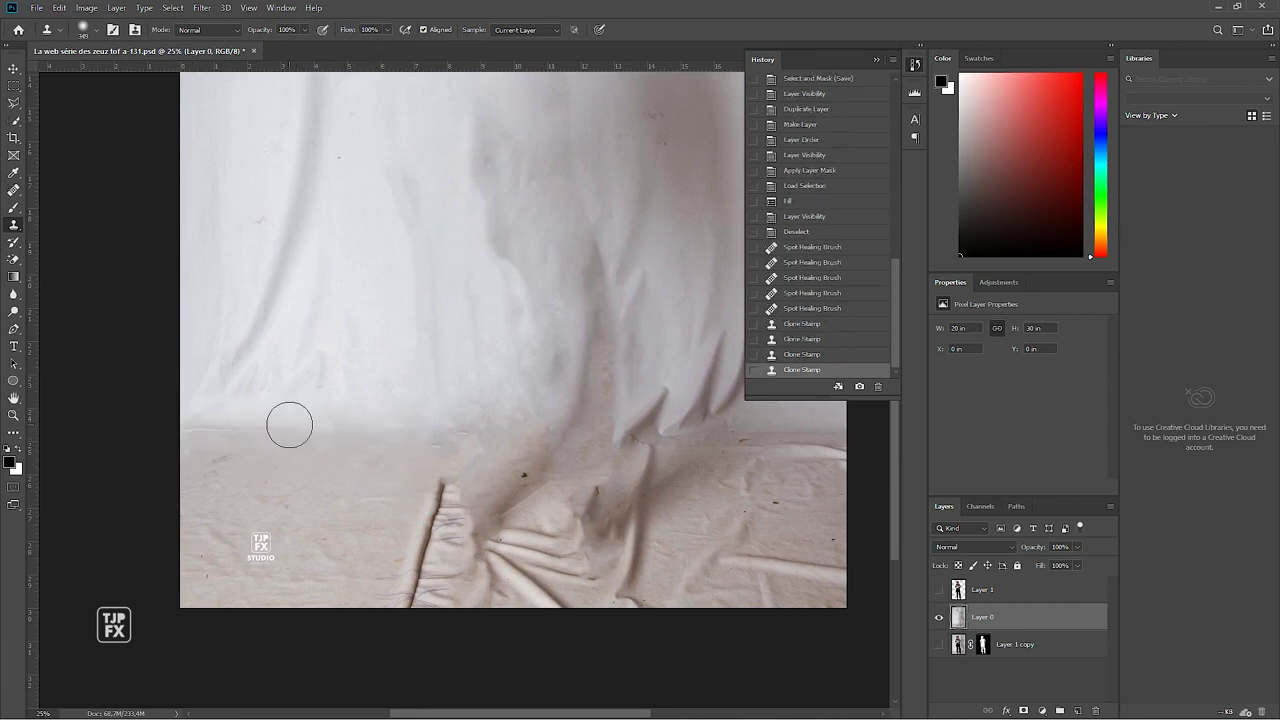
pyautogui.click(165, 425)
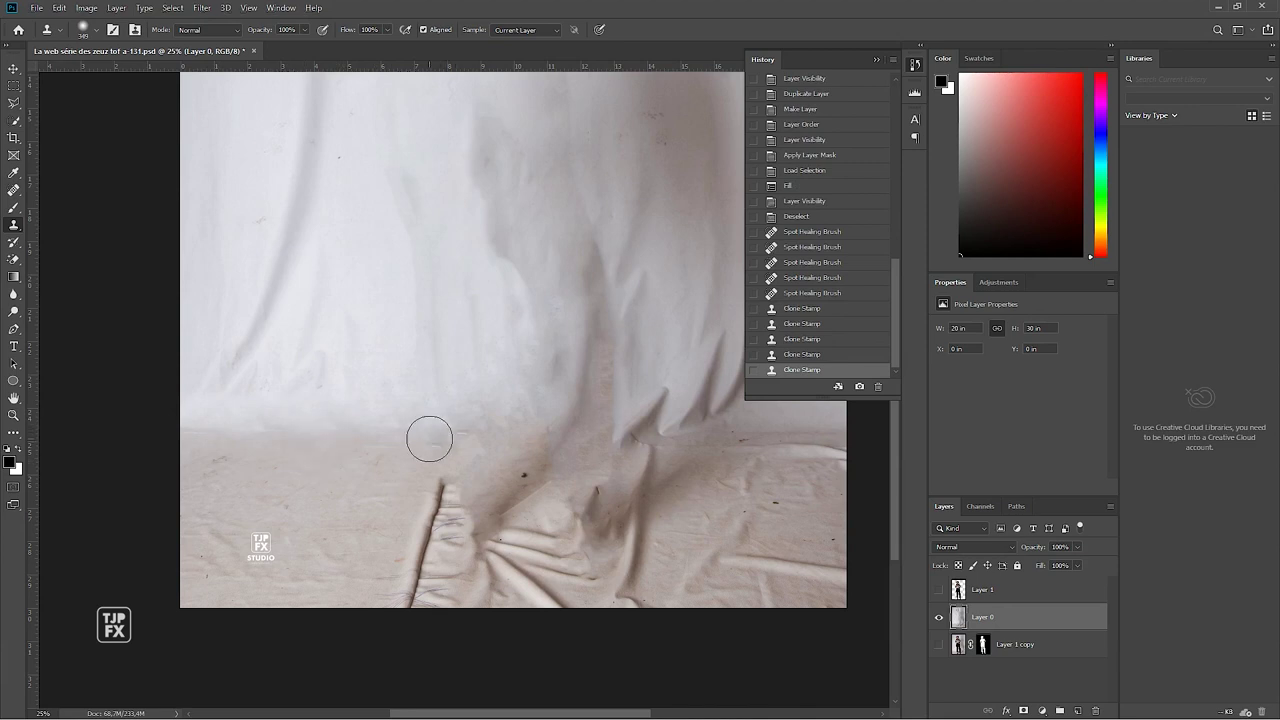
pyautogui.moveTo(523, 437)
pyautogui.mouseDown()
pyautogui.moveTo(394, 449)
pyautogui.moveTo(441, 507)
pyautogui.mouseUp()
pyautogui.keyDown('alt'); pyautogui.click(331, 435); pyautogui.keyUp('alt')
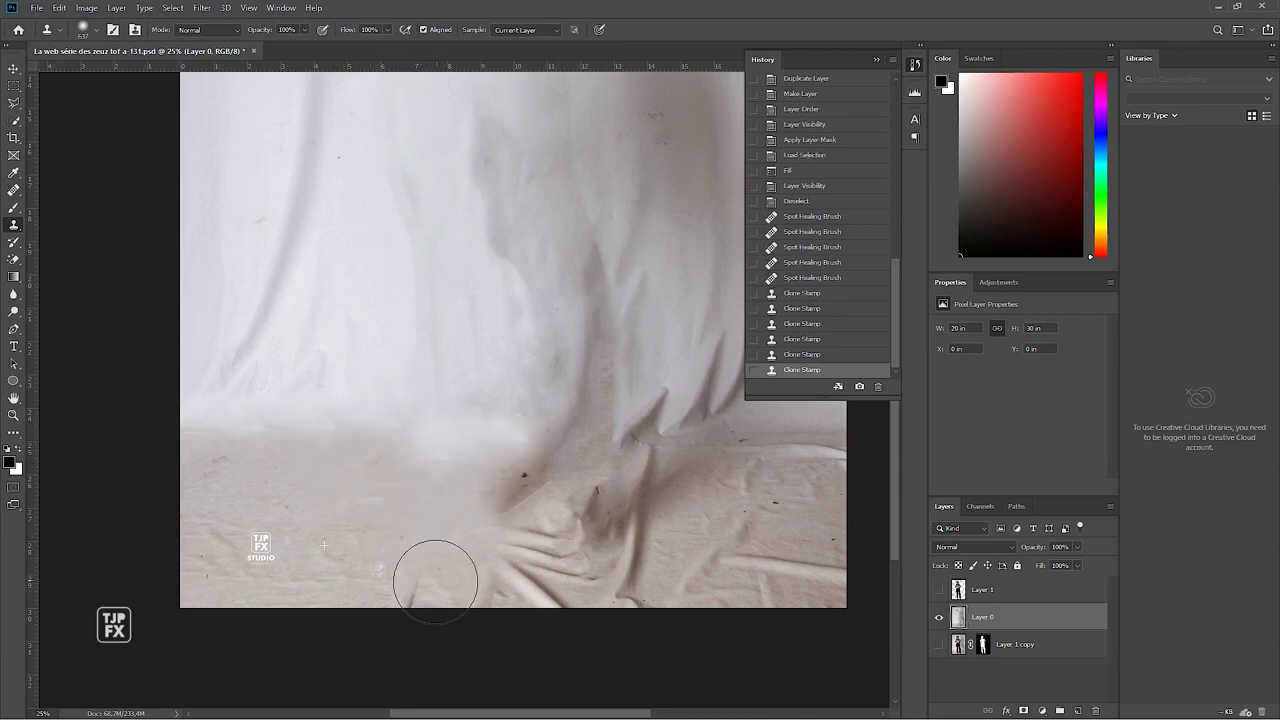
# Step: Clone away the floor watermarks and smooth the texture on the left
pyautogui.click(359, 585)
pyautogui.keyDown('alt'); pyautogui.click(323, 543); pyautogui.keyUp('alt')
pyautogui.click(240, 547)
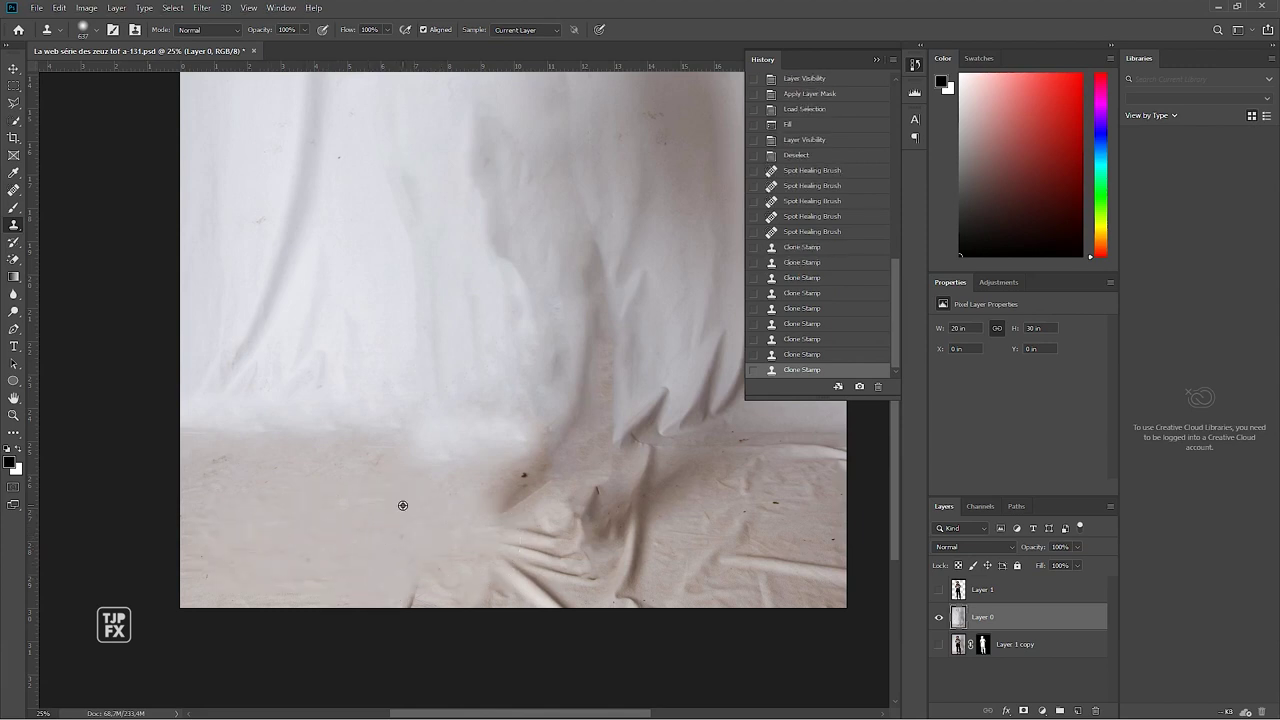
pyautogui.click(256, 604)
pyautogui.click(206, 529)
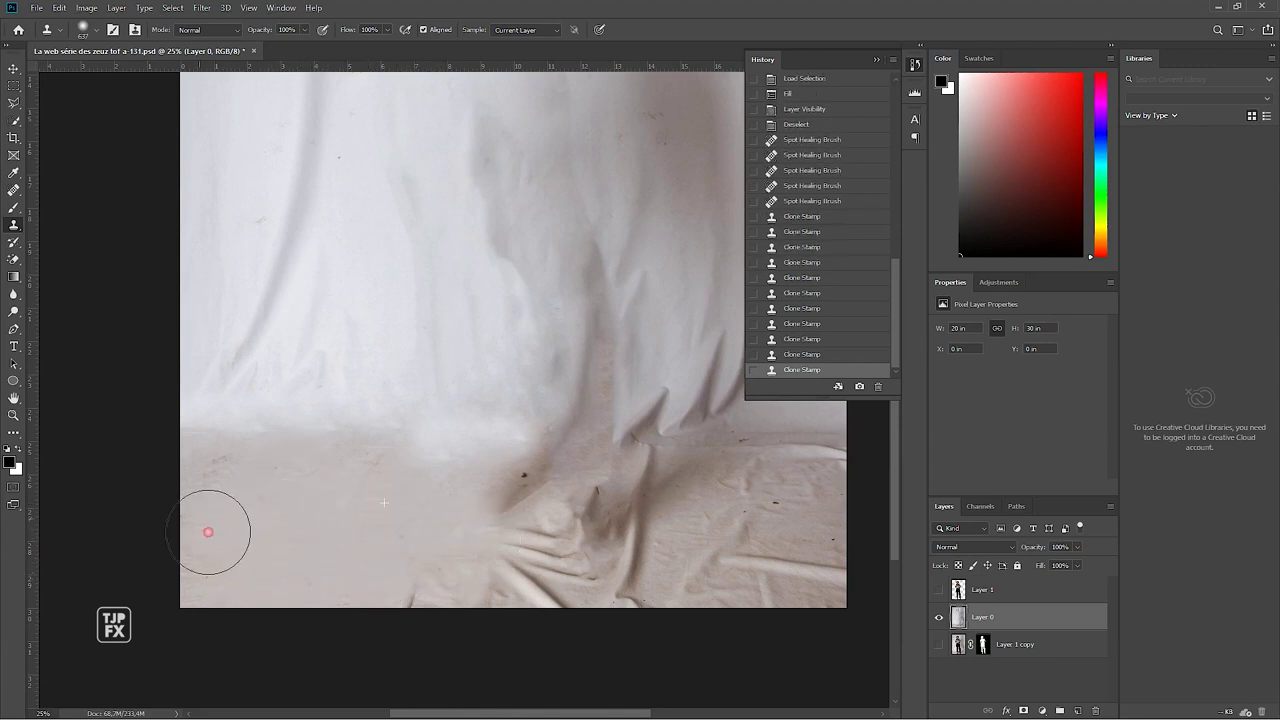
pyautogui.click(303, 521)
pyautogui.click(171, 424)
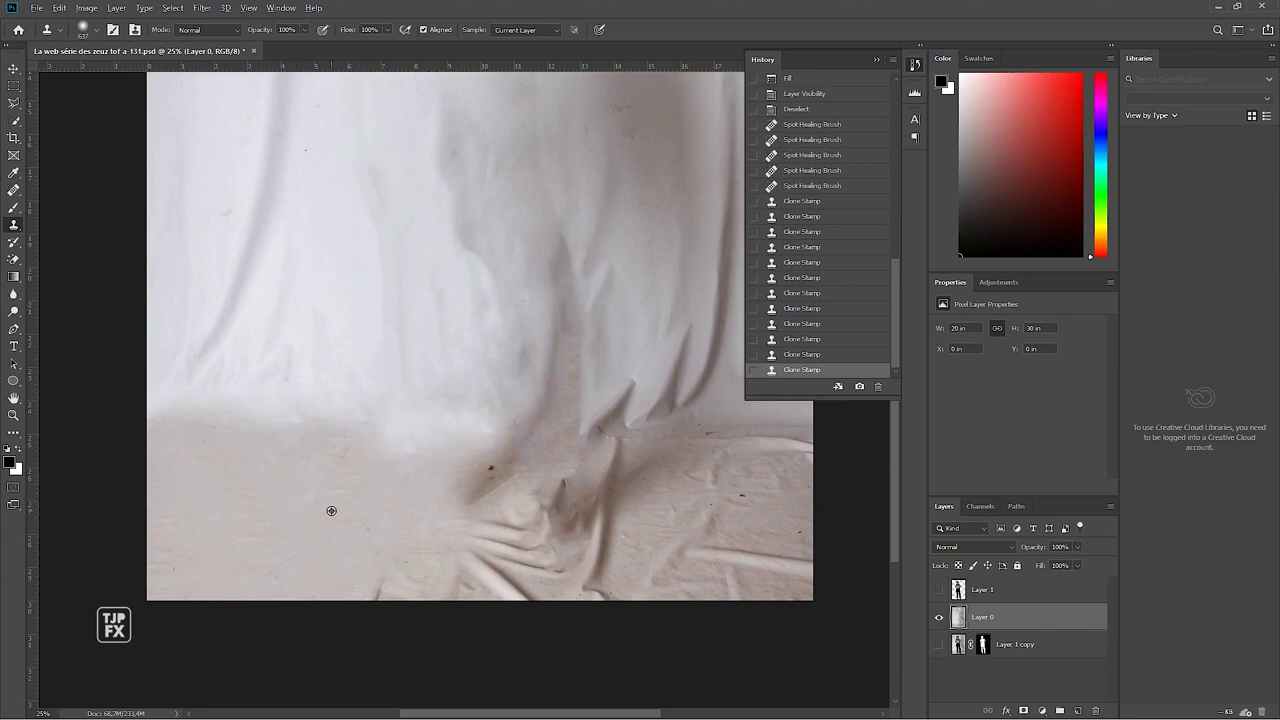
# Step: Clone out the stains, bottom fold crease and dark fold shadow at lower right
pyautogui.keyDown('alt'); pyautogui.click(331, 511); pyautogui.keyUp('alt')
pyautogui.moveTo(418, 494)
pyautogui.mouseDown()
pyautogui.moveTo(463, 457)
pyautogui.moveTo(590, 470)
pyautogui.mouseUp()
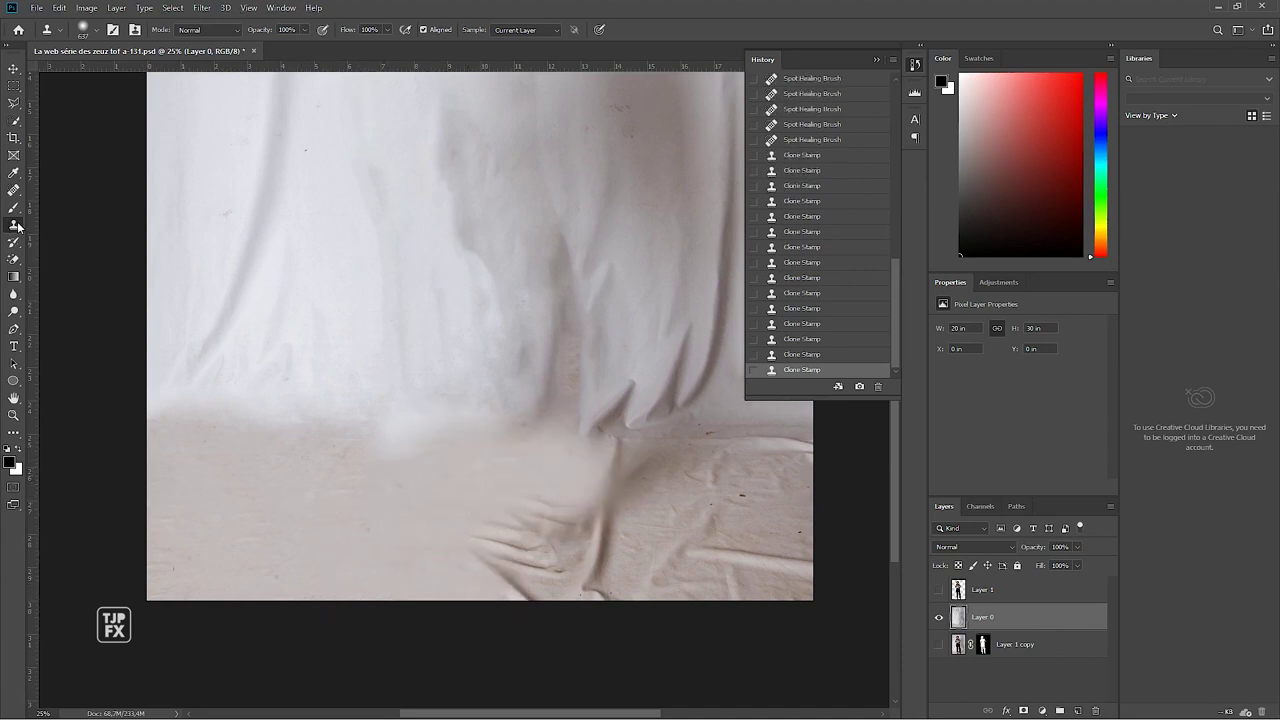
pyautogui.keyDown('alt'); pyautogui.click(398, 491); pyautogui.keyUp('alt')
pyautogui.moveTo(526, 538)
pyautogui.mouseDown()
pyautogui.moveTo(586, 543)
pyautogui.moveTo(486, 557)
pyautogui.moveTo(537, 596)
pyautogui.mouseUp()
pyautogui.keyDown('alt'); pyautogui.click(460, 511); pyautogui.keyUp('alt')
pyautogui.moveTo(620, 450)
pyautogui.mouseDown()
pyautogui.moveTo(654, 486)
pyautogui.moveTo(643, 563)
pyautogui.moveTo(609, 540)
pyautogui.moveTo(667, 581)
pyautogui.mouseUp()
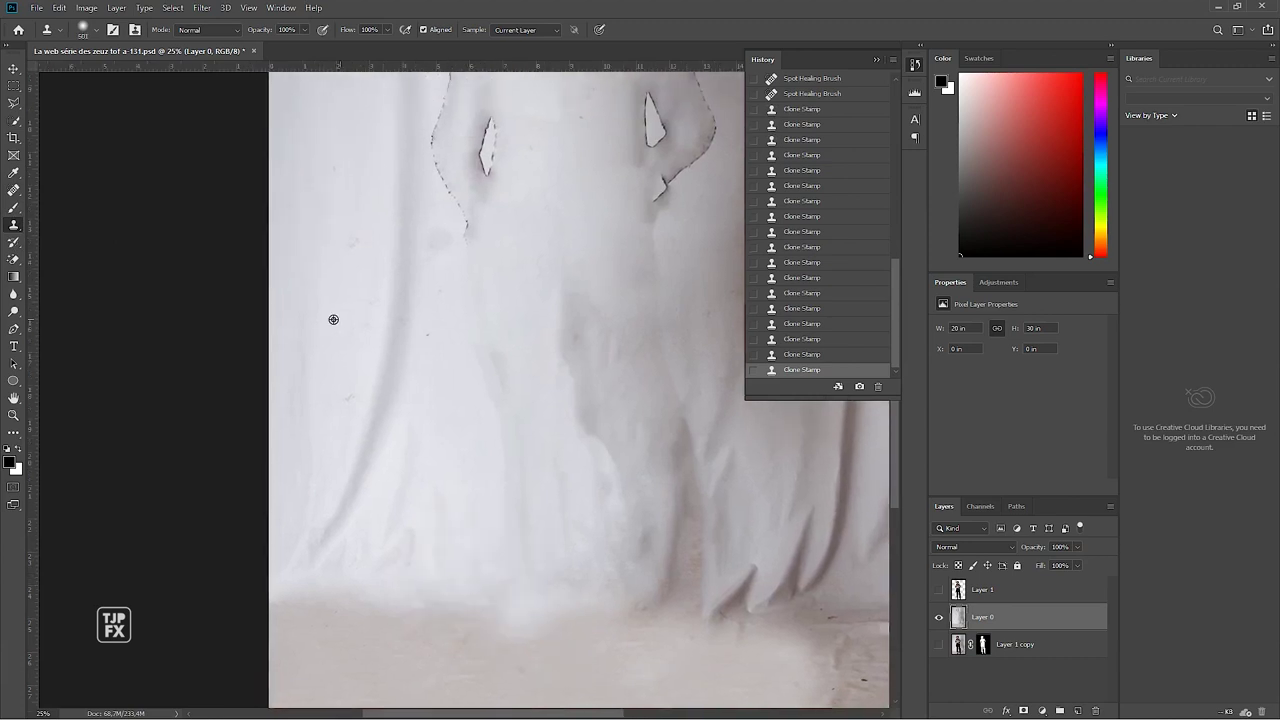
# Step: Clone clean drapery over the fold and dark arm cutout with a ~421 px brush
pyautogui.keyDown('alt'); pyautogui.click(333, 319); pyautogui.keyUp('alt')
pyautogui.moveTo(389, 323)
pyautogui.mouseDown()
pyautogui.moveTo(371, 431)
pyautogui.moveTo(318, 532)
pyautogui.mouseUp()
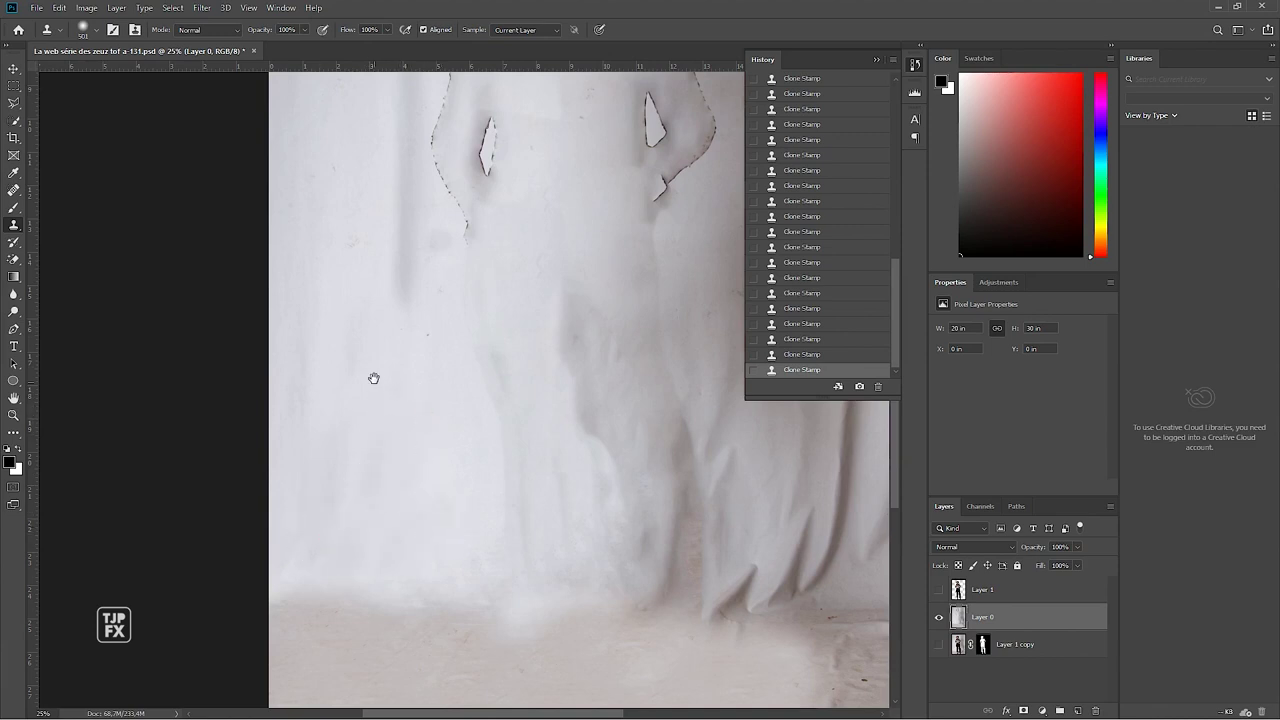
pyautogui.moveTo(373, 378); pyautogui.dragTo(391, 557)
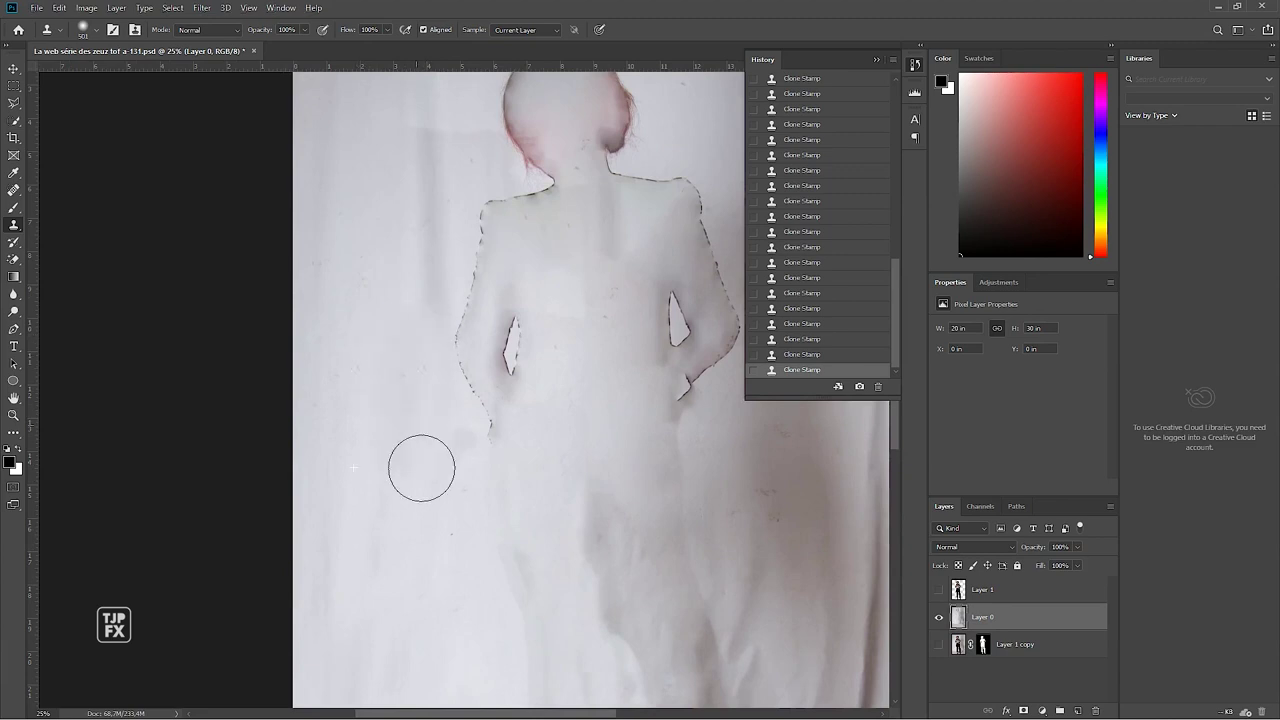
pyautogui.moveTo(428, 307); pyautogui.dragTo(440, 463)
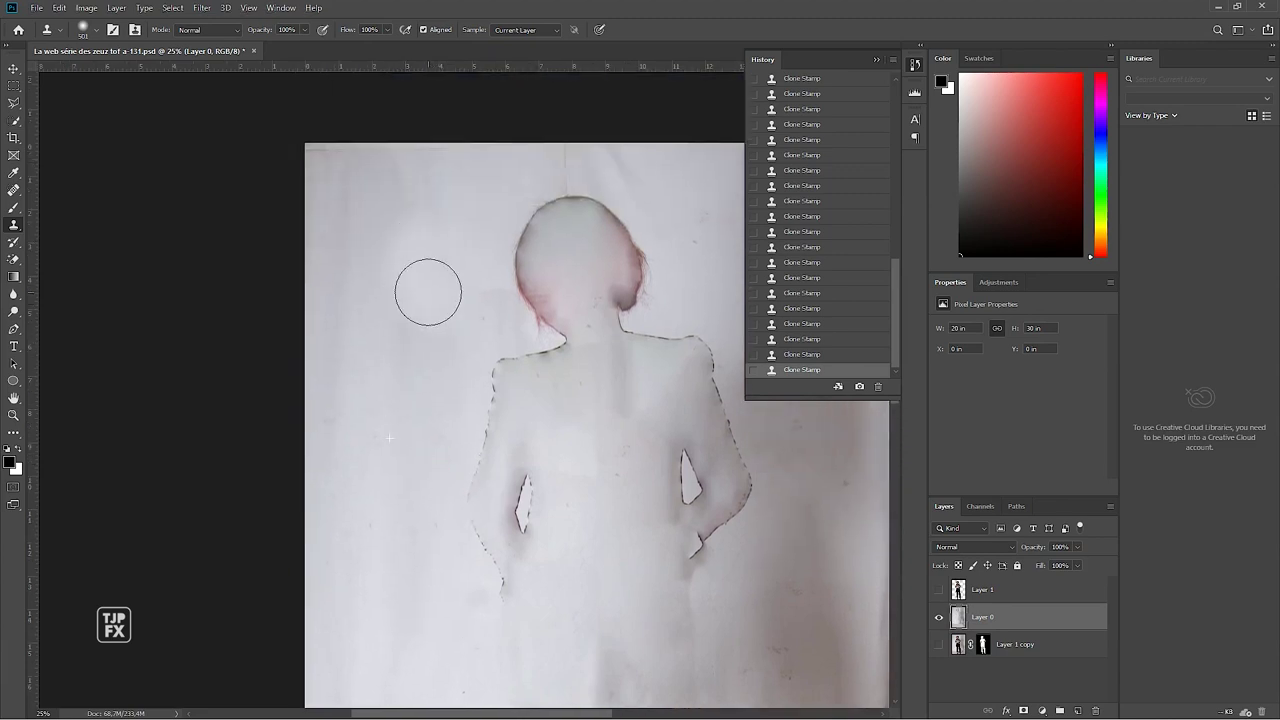
pyautogui.moveTo(414, 386); pyautogui.dragTo(314, 380)
pyautogui.moveTo(366, 434); pyautogui.dragTo(350, 434)
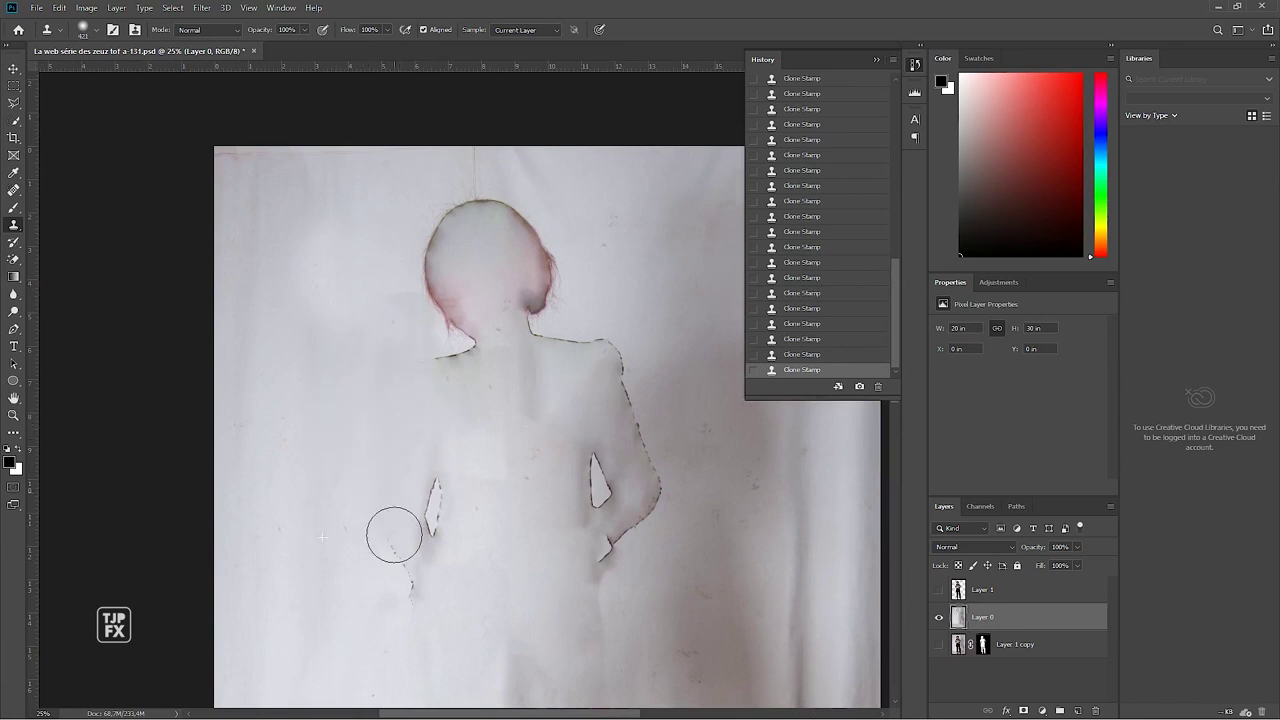
pyautogui.moveTo(394, 535); pyautogui.dragTo(427, 451)
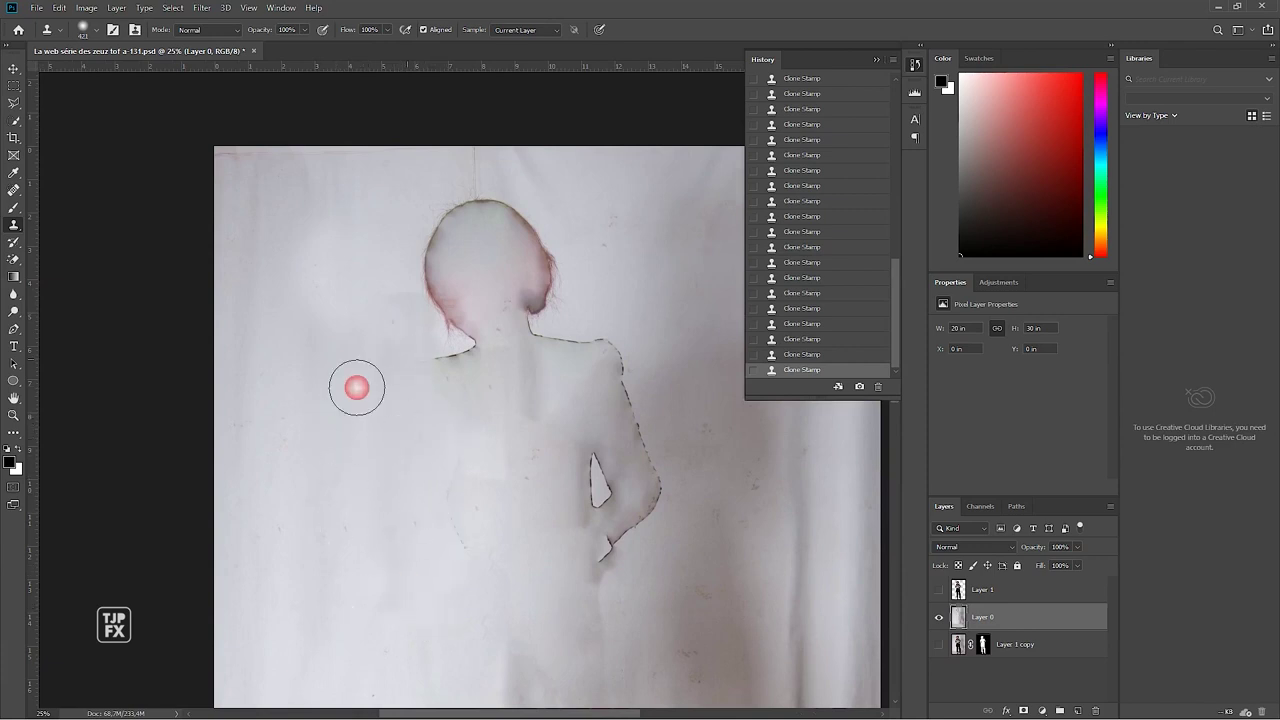
# Step: Clone away the neck, head and shoulder outline, then review the whole backdrop
pyautogui.moveTo(357, 387)
pyautogui.mouseDown()
pyautogui.moveTo(457, 343)
pyautogui.moveTo(437, 283)
pyautogui.moveTo(447, 207)
pyautogui.moveTo(503, 206)
pyautogui.moveTo(536, 269)
pyautogui.moveTo(508, 278)
pyautogui.mouseUp()
pyautogui.moveTo(472, 397); pyautogui.dragTo(537, 287)
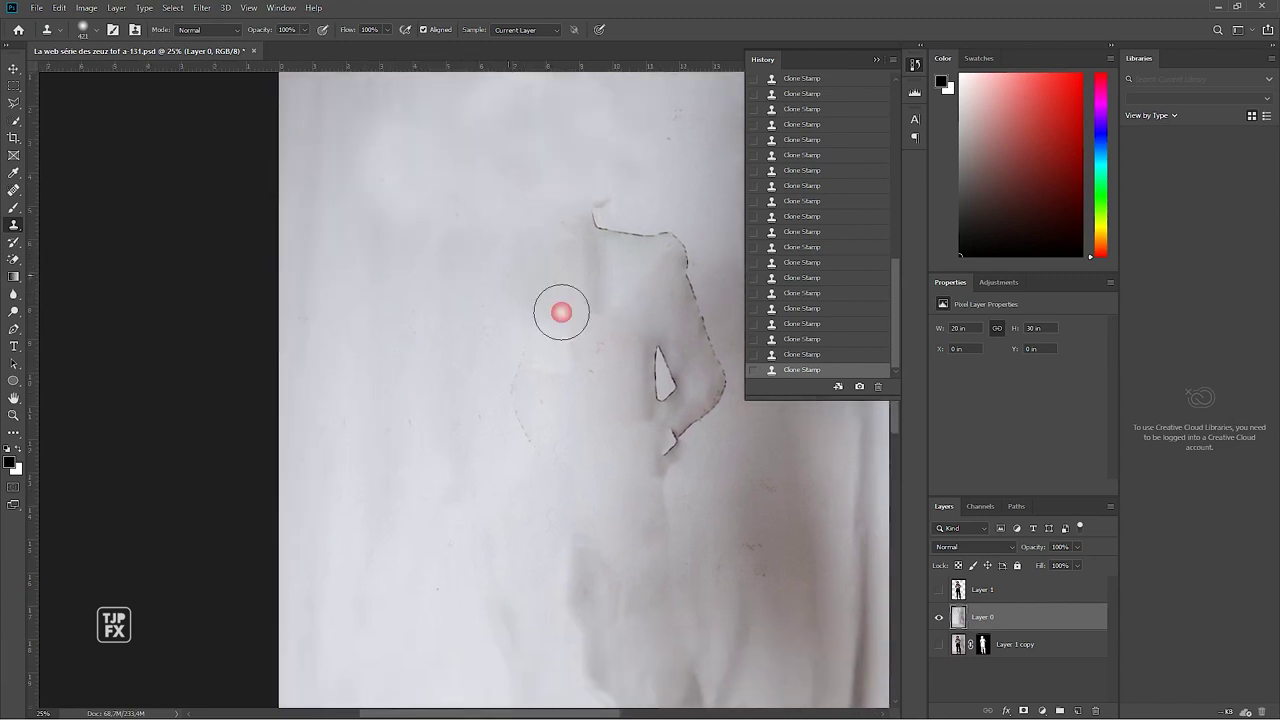
pyautogui.moveTo(595, 212); pyautogui.dragTo(640, 234)
pyautogui.moveTo(563, 335); pyautogui.dragTo(511, 277)
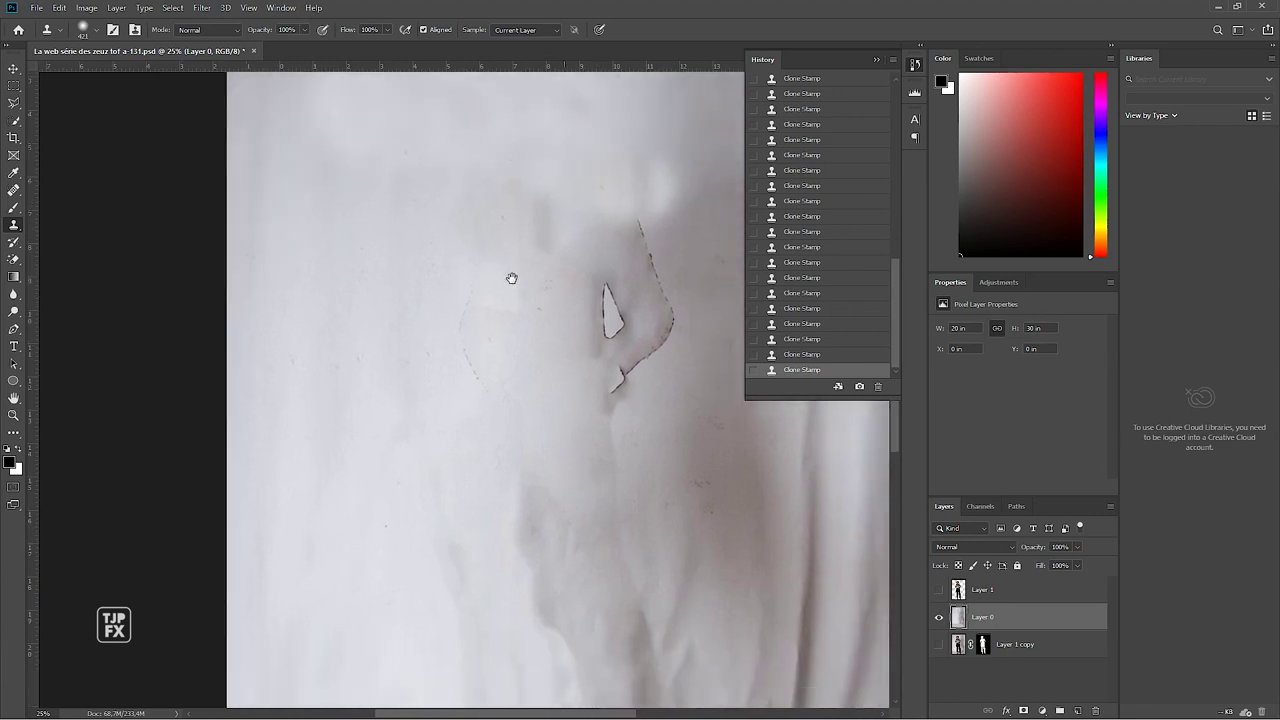
pyautogui.moveTo(645, 222)
pyautogui.mouseDown()
pyautogui.moveTo(663, 309)
pyautogui.moveTo(630, 318)
pyautogui.mouseUp()
pyautogui.moveTo(400, 257); pyautogui.dragTo(423, 263)
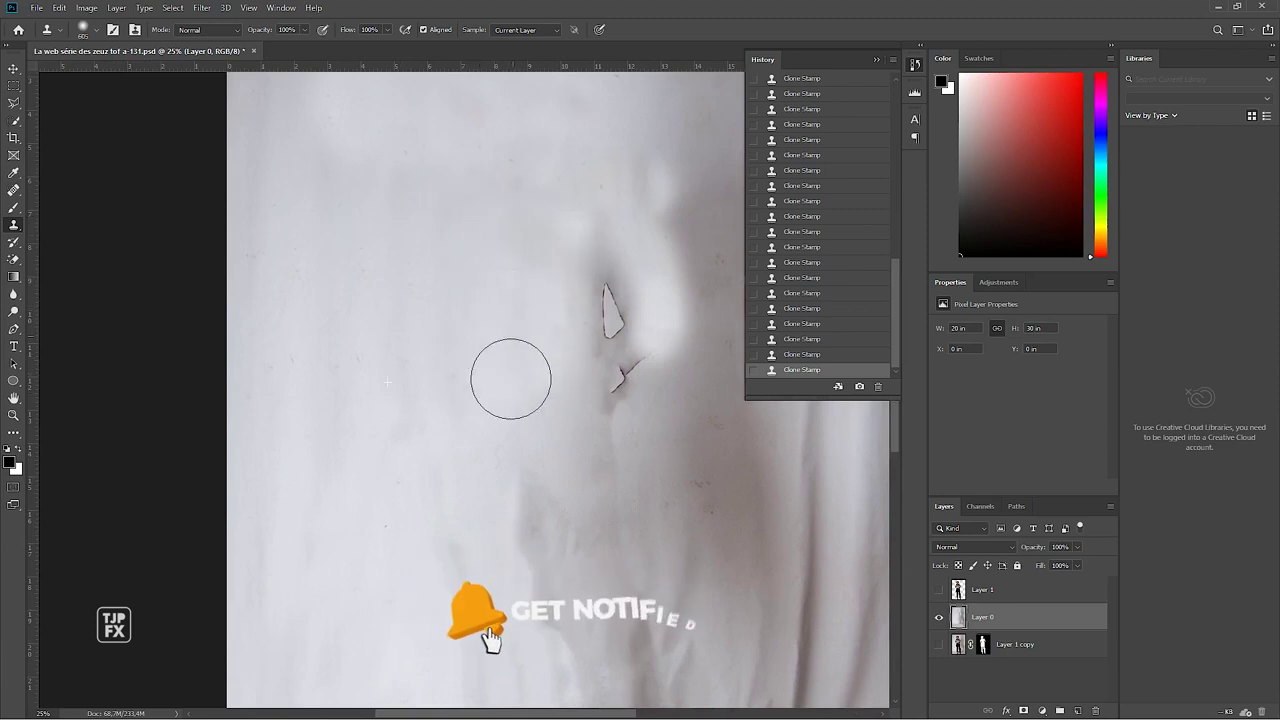
pyautogui.moveTo(509, 377); pyautogui.dragTo(495, 265)
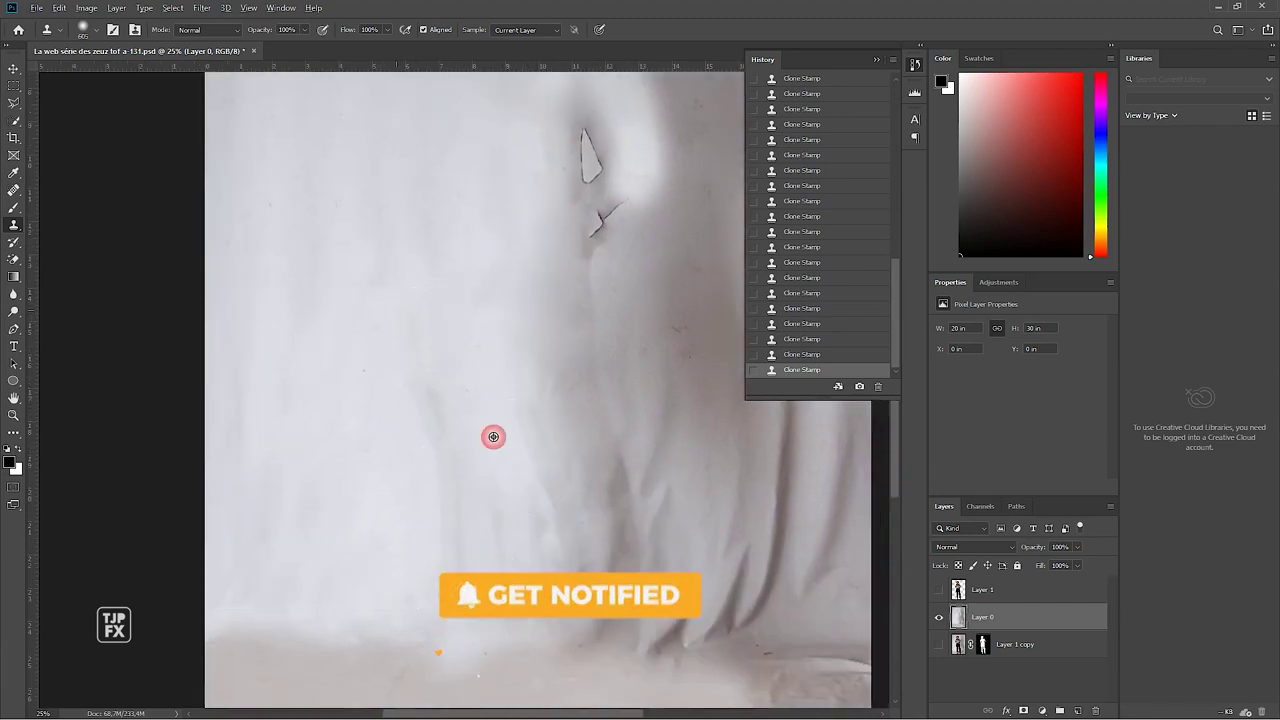
pyautogui.moveTo(491, 437); pyautogui.dragTo(437, 539)
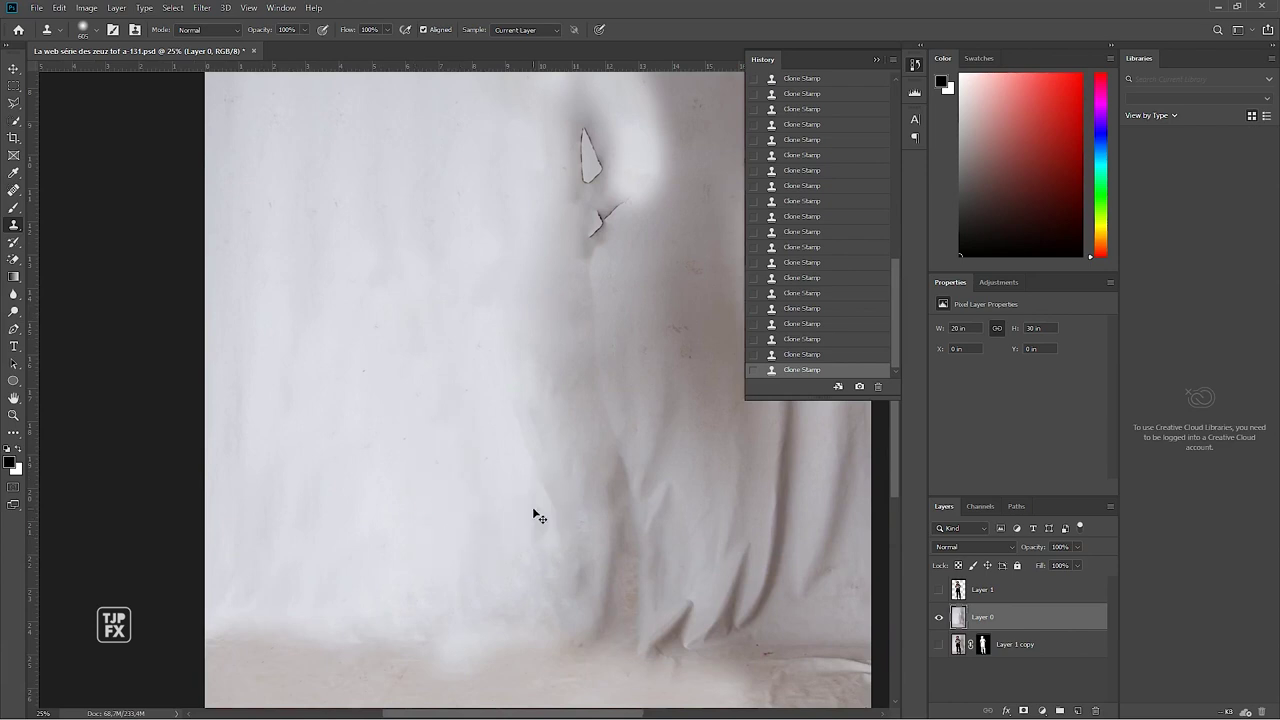
pyautogui.hotkey('ctrl', '-')
pyautogui.hotkey('ctrl', '-')
pyautogui.hotkey('ctrl', '-')
pyautogui.moveTo(383, 307); pyautogui.dragTo(423, 321)
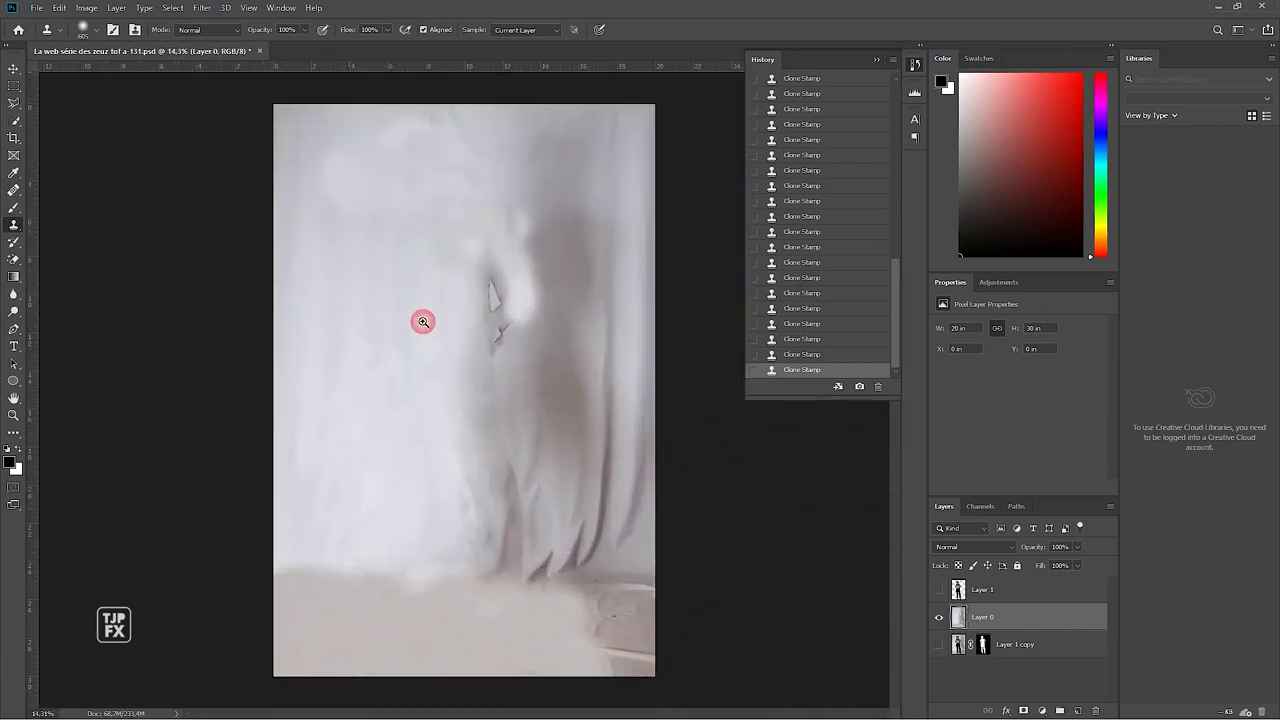
# Step: Copy the left backdrop strip to a new layer and flip it horizontally
pyautogui.click(17, 87)
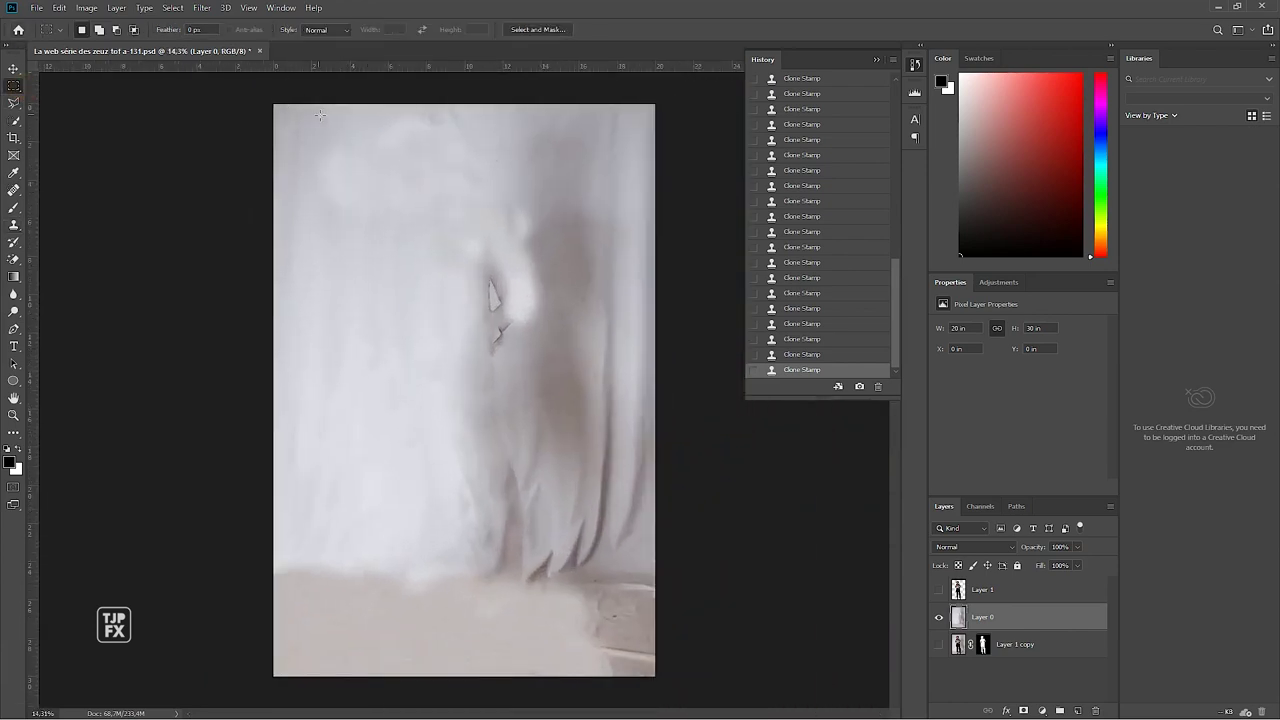
pyautogui.moveTo(208, 76); pyautogui.dragTo(455, 716)
pyautogui.rightClick(342, 274)
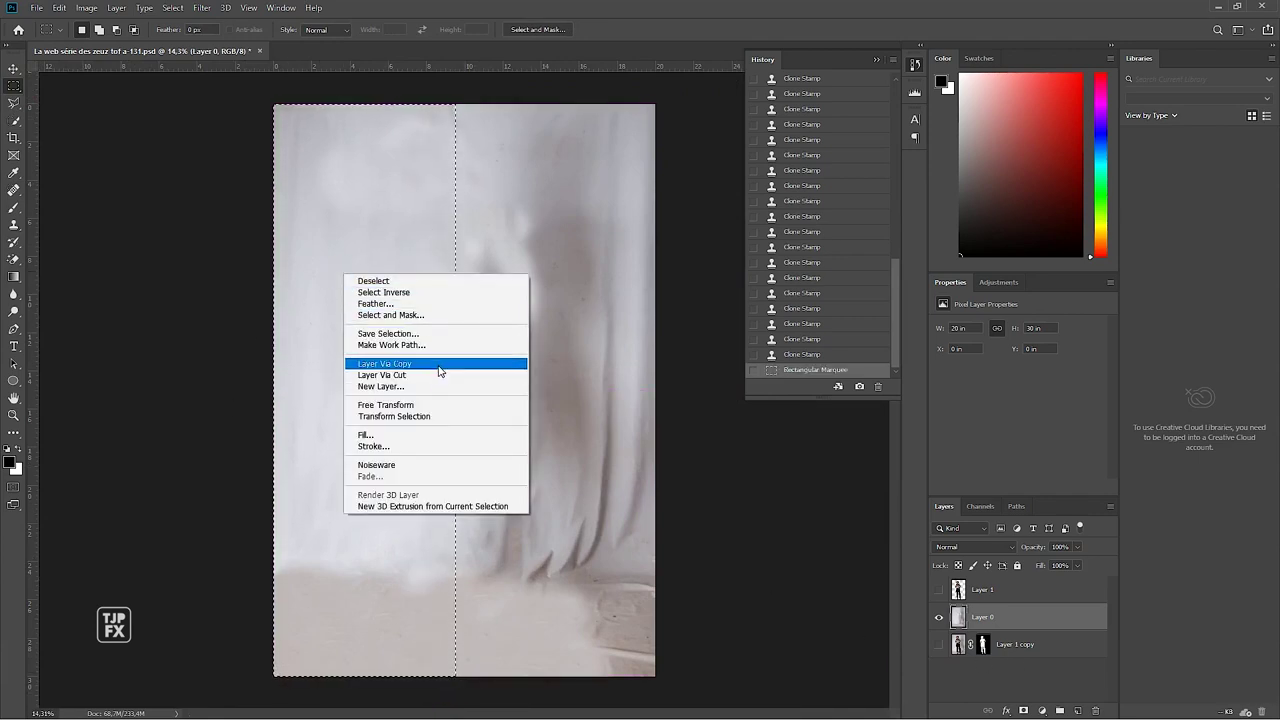
pyautogui.click(444, 368)
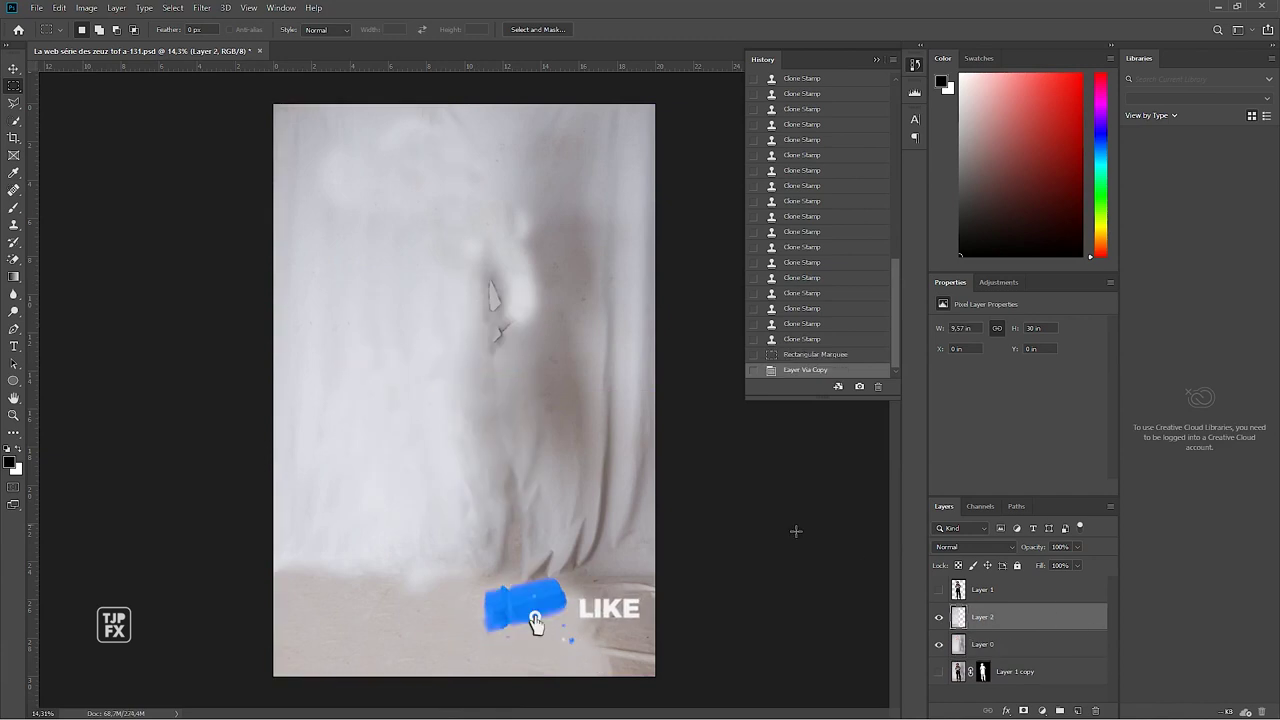
pyautogui.click(60, 8)
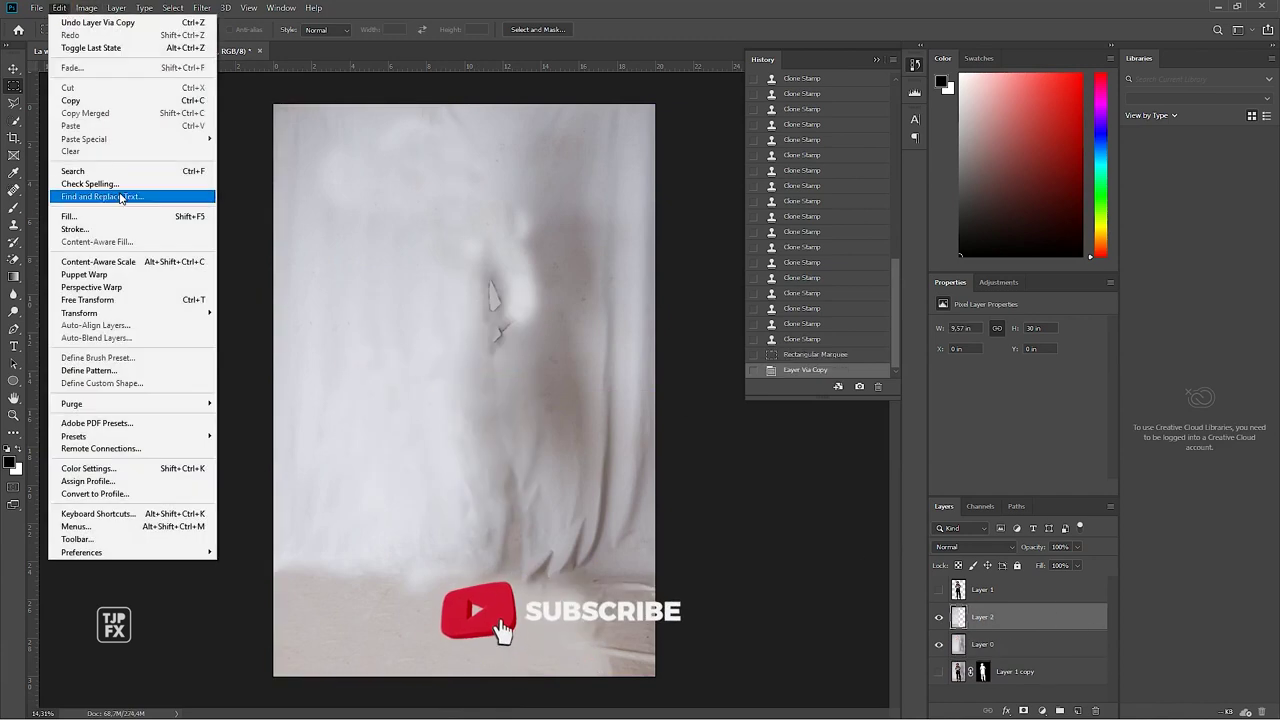
pyautogui.click(191, 302)
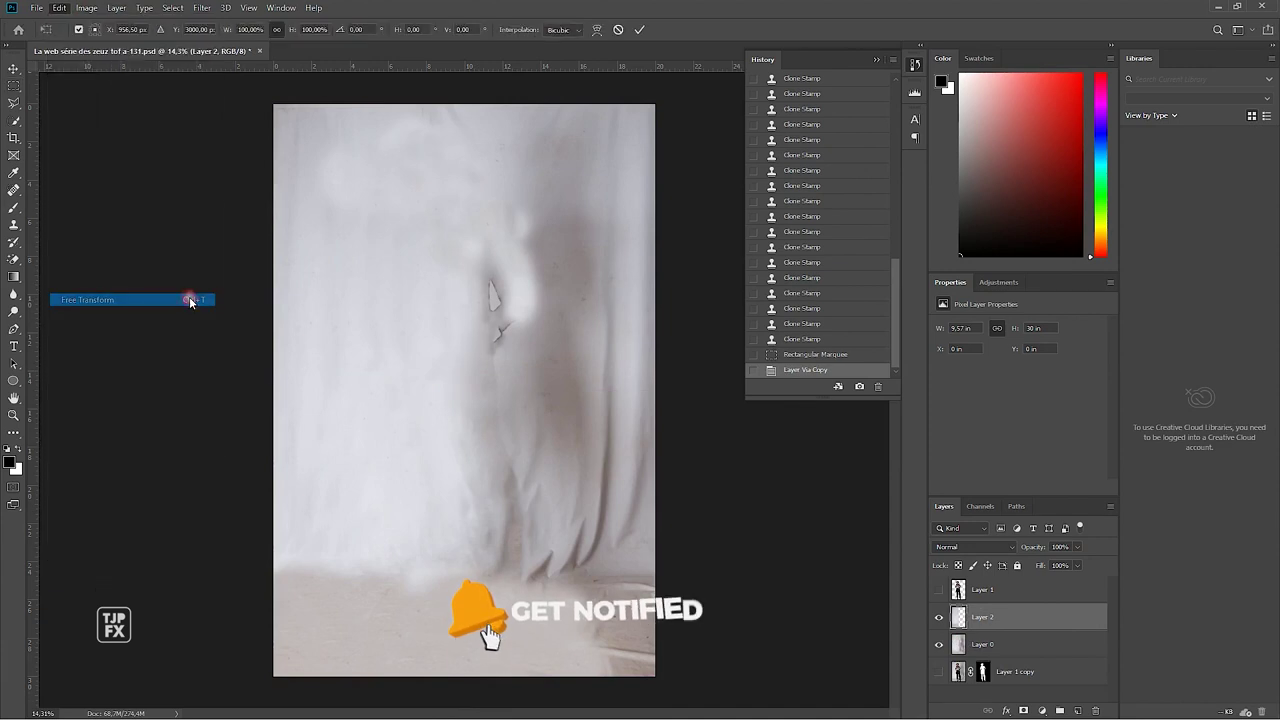
pyautogui.rightClick(446, 344)
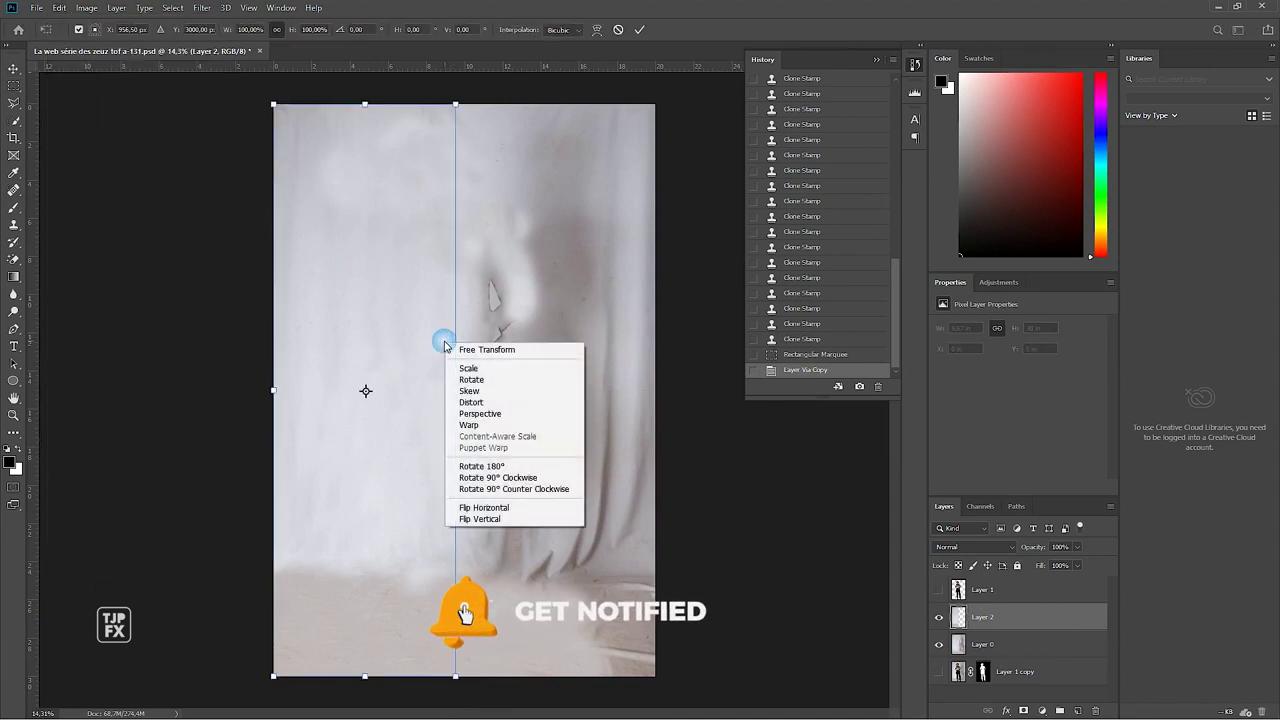
pyautogui.click(533, 508)
pyautogui.press('Return')
# Step: Move the flipped strip to the right side and widen it toward the canvas centre
pyautogui.press('v')
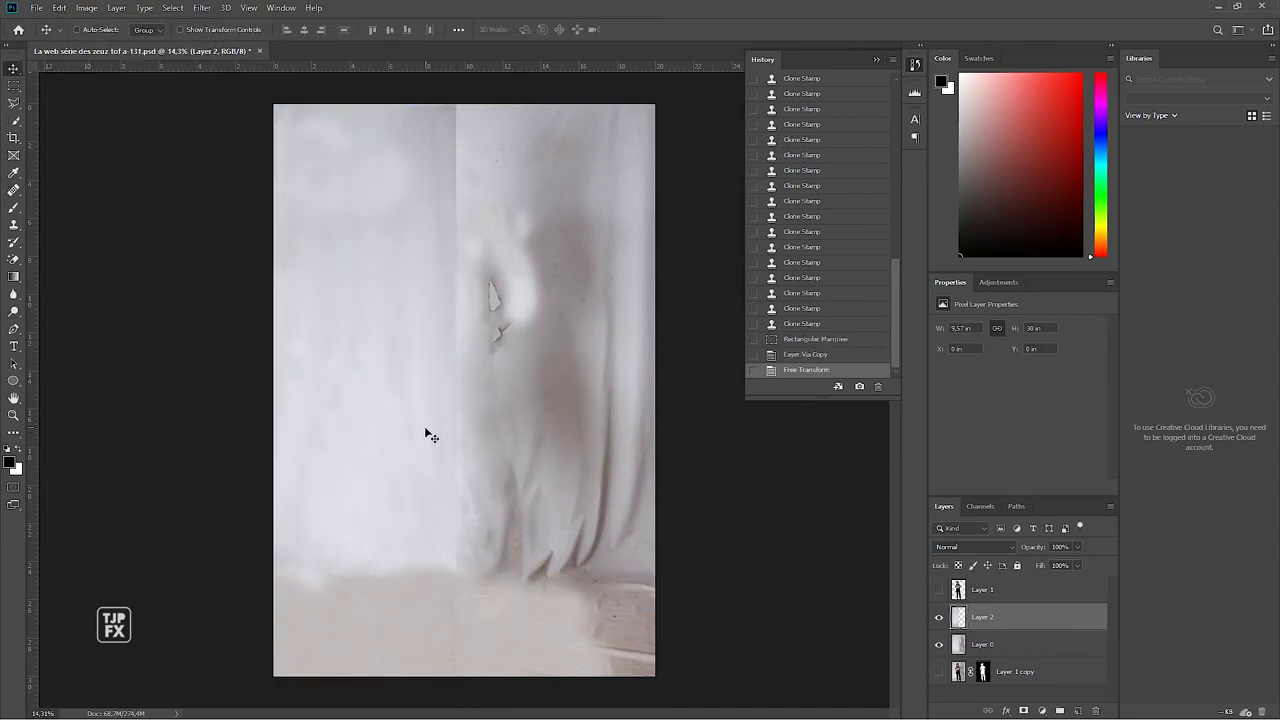
pyautogui.moveTo(423, 431); pyautogui.dragTo(637, 434)
pyautogui.hotkey('ctrl', 't')
pyautogui.moveTo(488, 394); pyautogui.dragTo(435, 392)
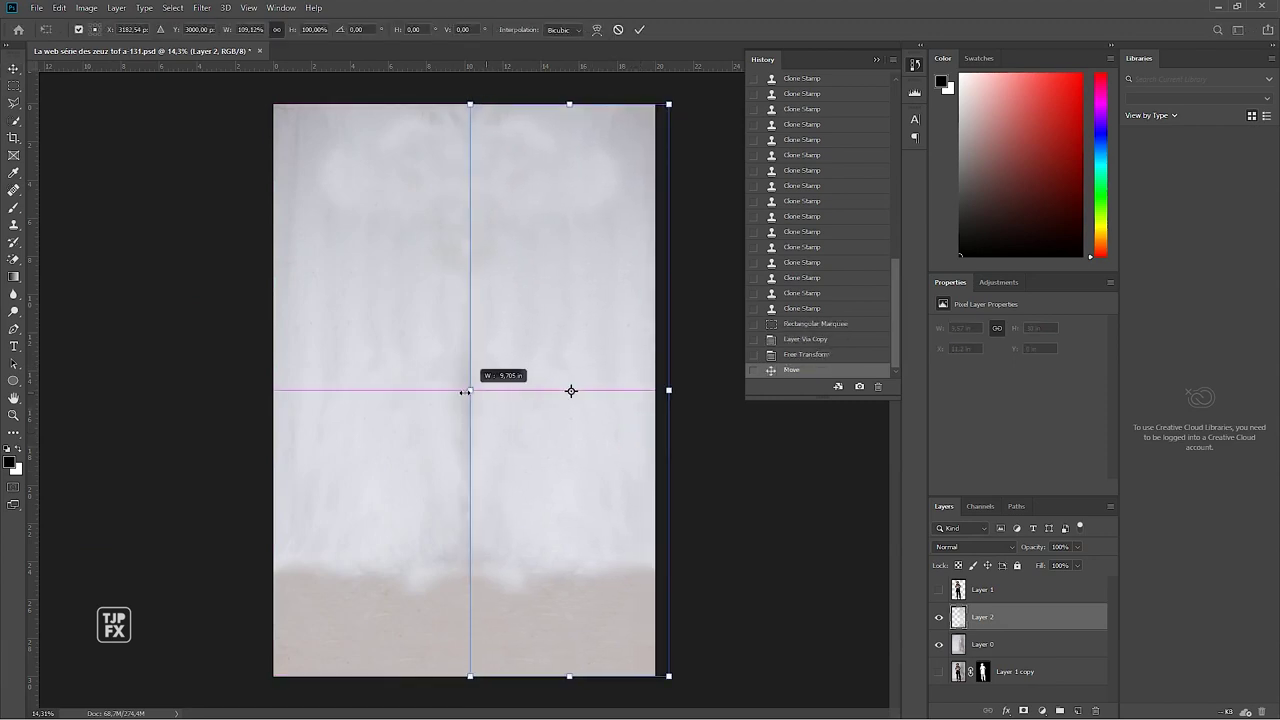
pyautogui.press('Return')
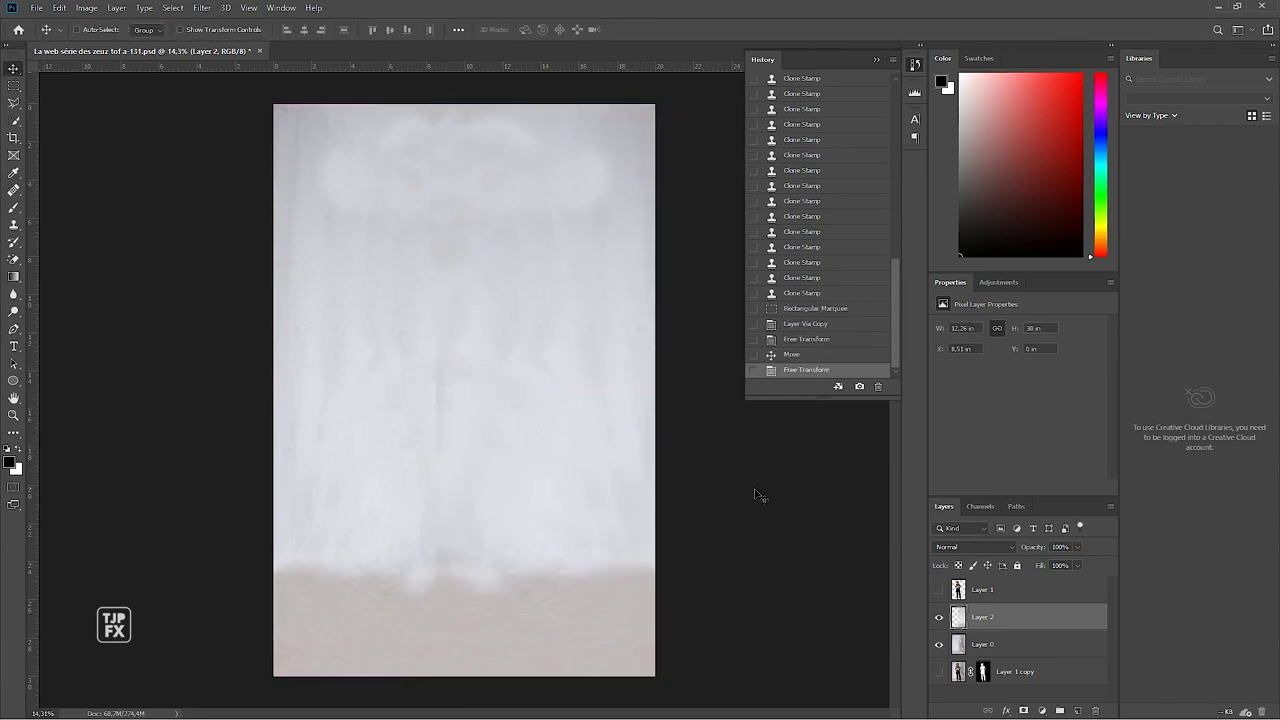
pyautogui.press('e')
pyautogui.hotkey('shift', 'e')
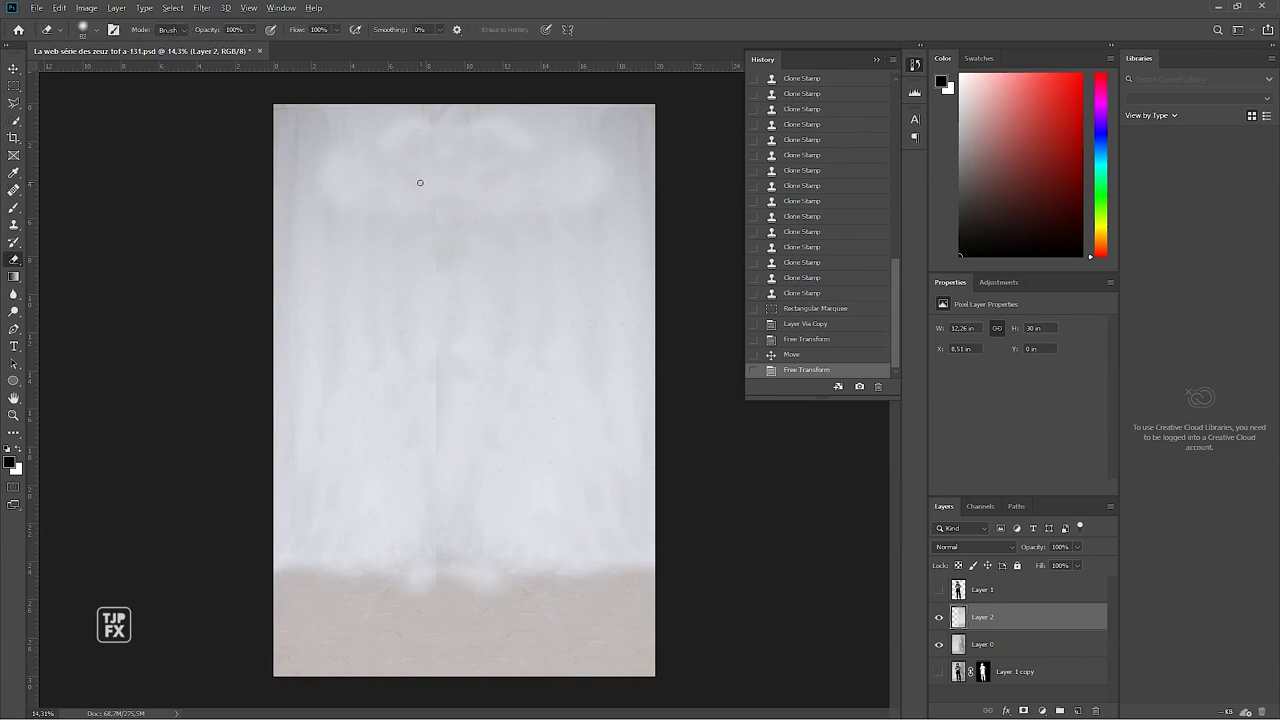
# Step: Erase the mirrored strip's seam from top to floor, undoing the last stroke
pyautogui.click(409, 426)
pyautogui.click(432, 459)
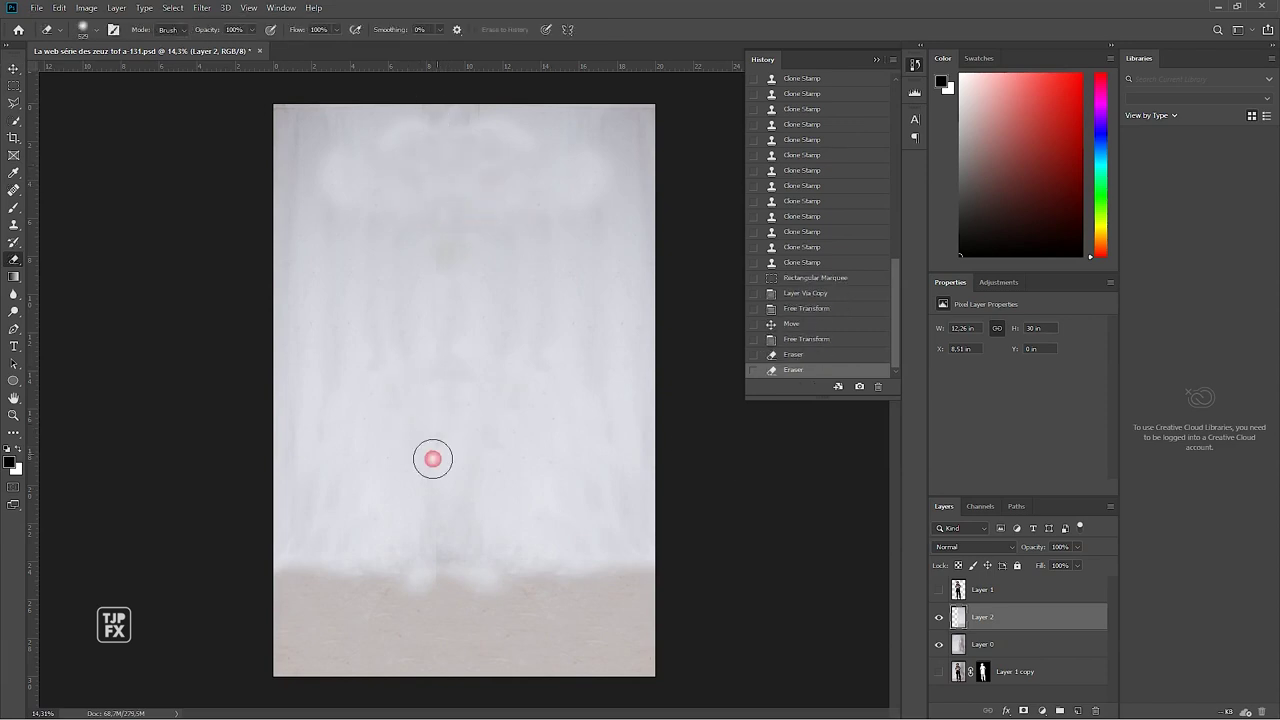
pyautogui.click(433, 311)
pyautogui.click(451, 101)
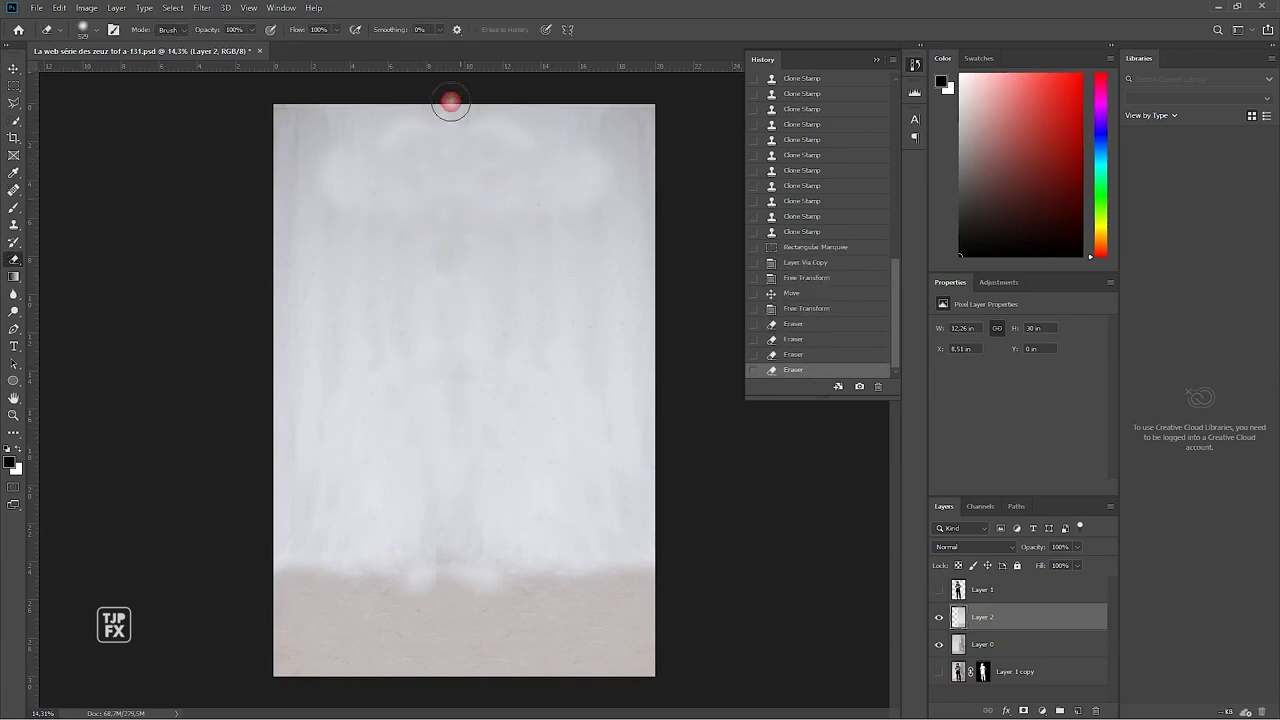
pyautogui.click(510, 582)
pyautogui.hotkey('ctrl', 'z')
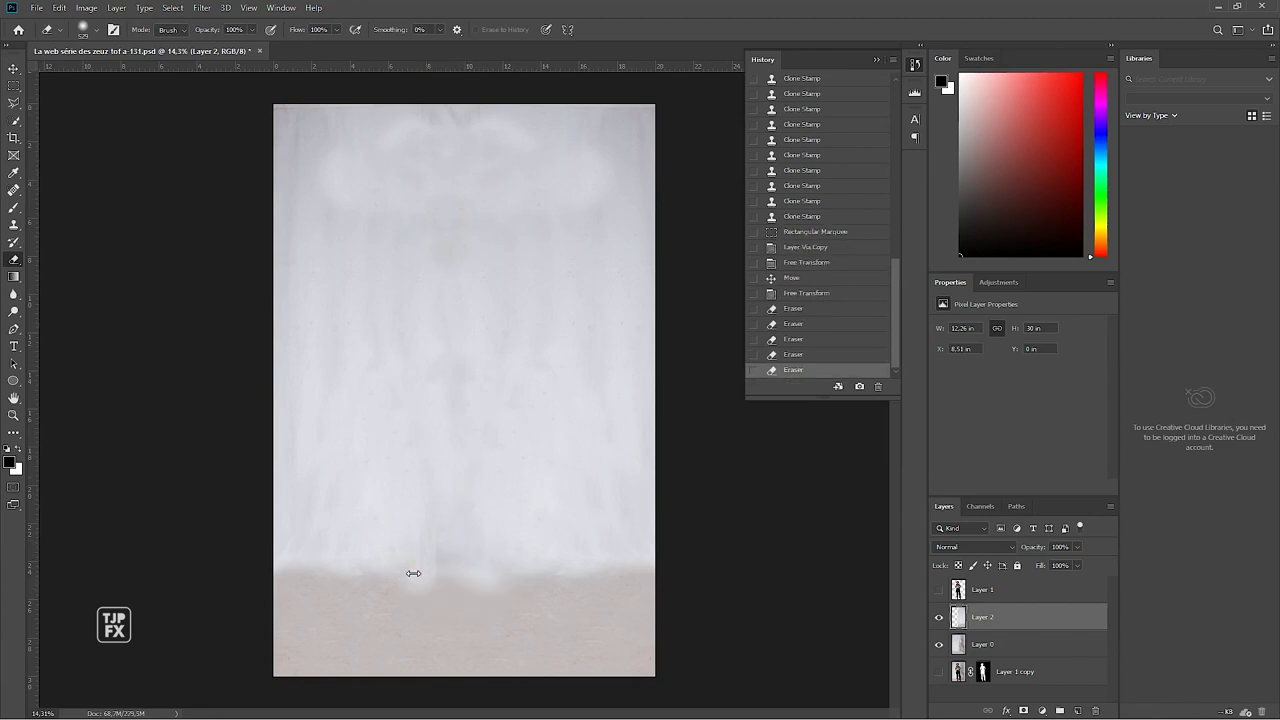
# Step: Show the woman's layer, save, and merge the two backdrop layers
pyautogui.click(938, 590)
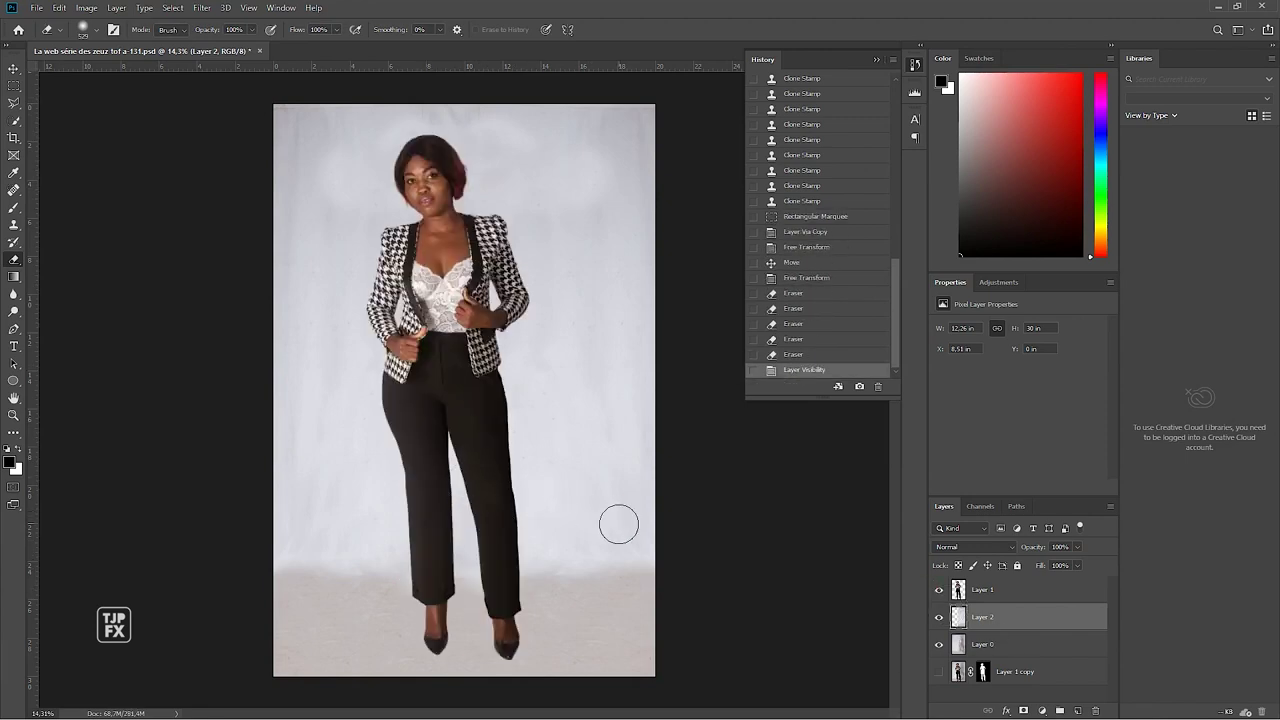
pyautogui.press('v')
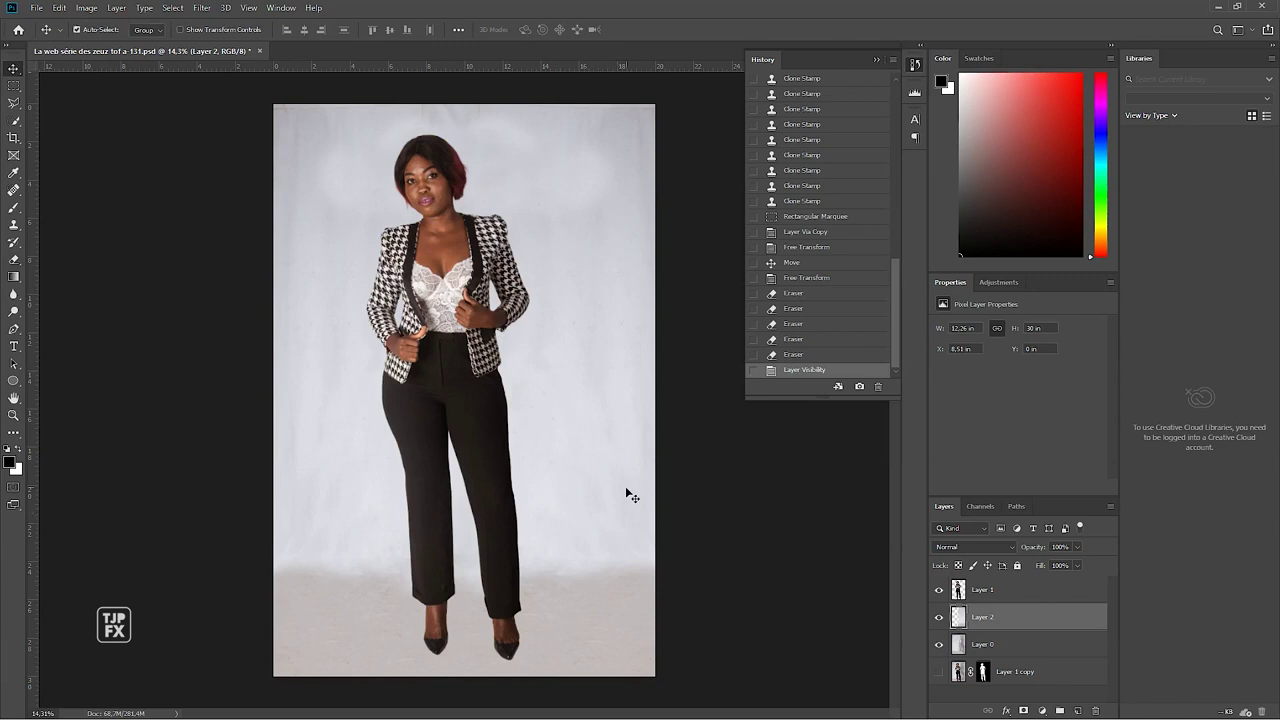
pyautogui.hotkey('ctrl', 's')
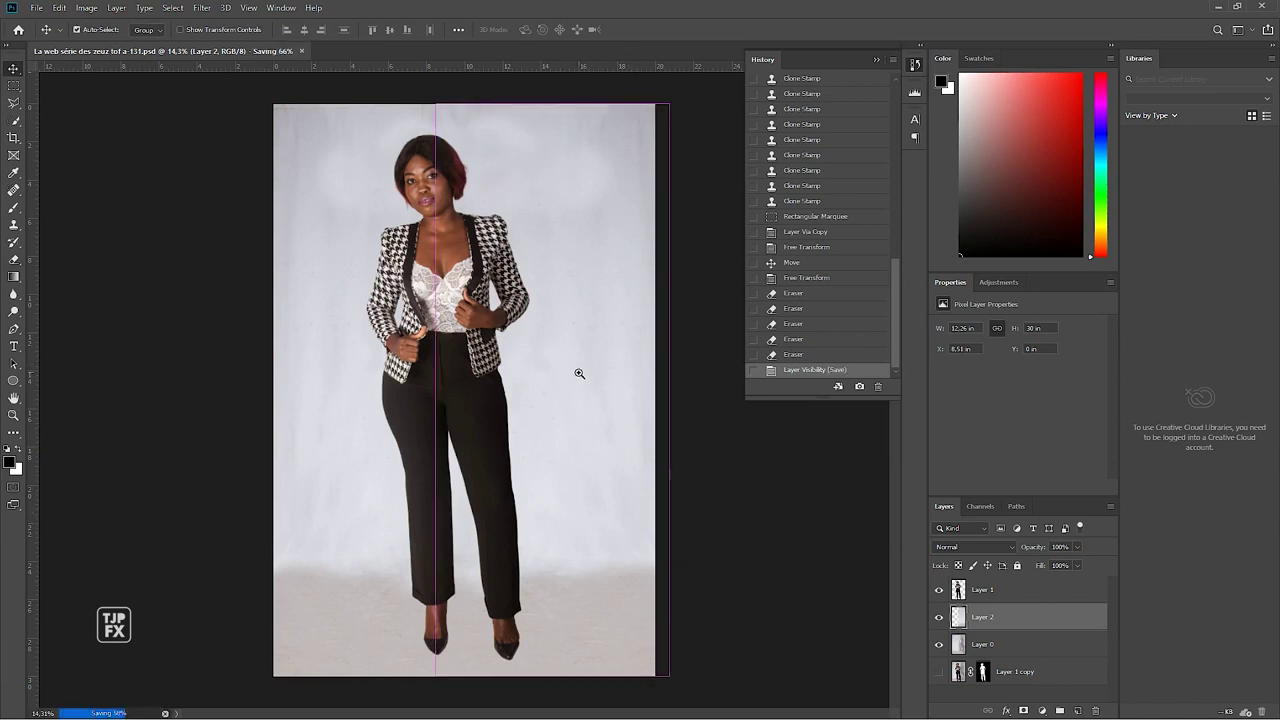
pyautogui.hotkey('ctrl', 'e')
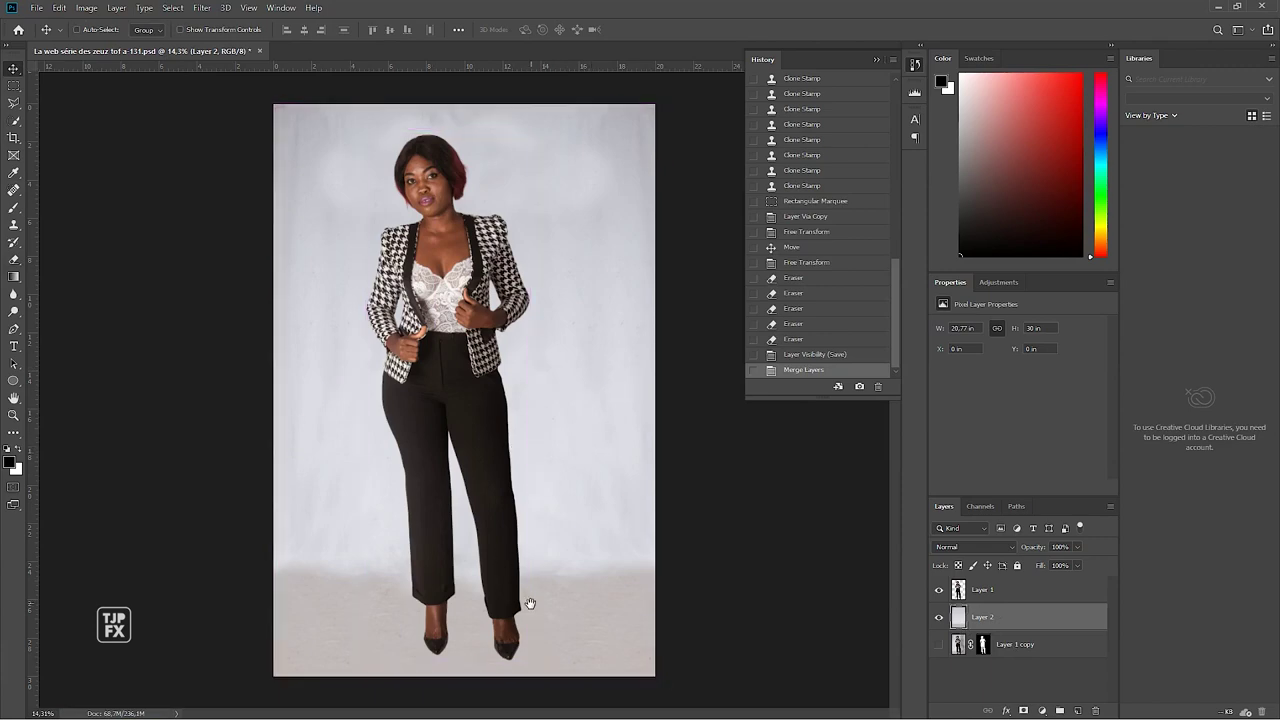
# Step: Clone out the two vertical marks along the backdrop's top edge
pyautogui.keyDown('ctrl'); pyautogui.click(455, 222); pyautogui.keyUp('ctrl')
pyautogui.scroll(2, 455, 222)
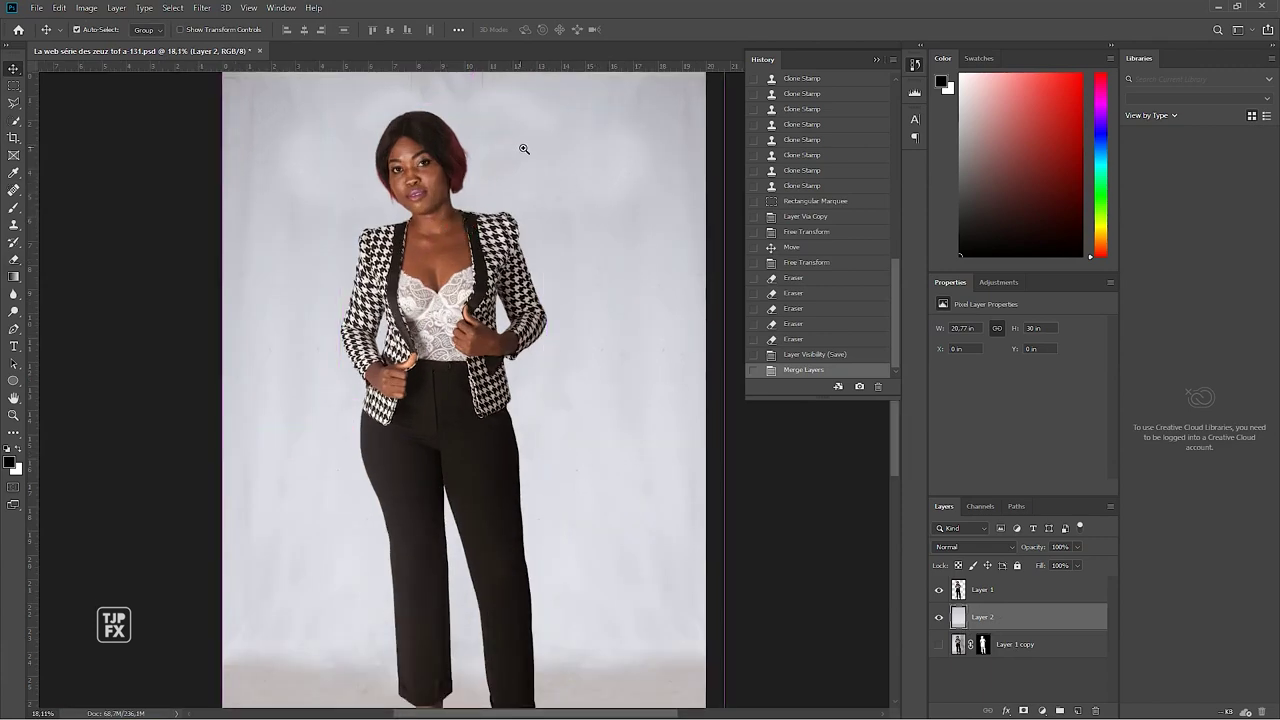
pyautogui.scroll(5, 540, 148)
pyautogui.moveTo(571, 151)
pyautogui.mouseDown()
pyautogui.moveTo(663, 429)
pyautogui.moveTo(711, 462)
pyautogui.mouseUp()
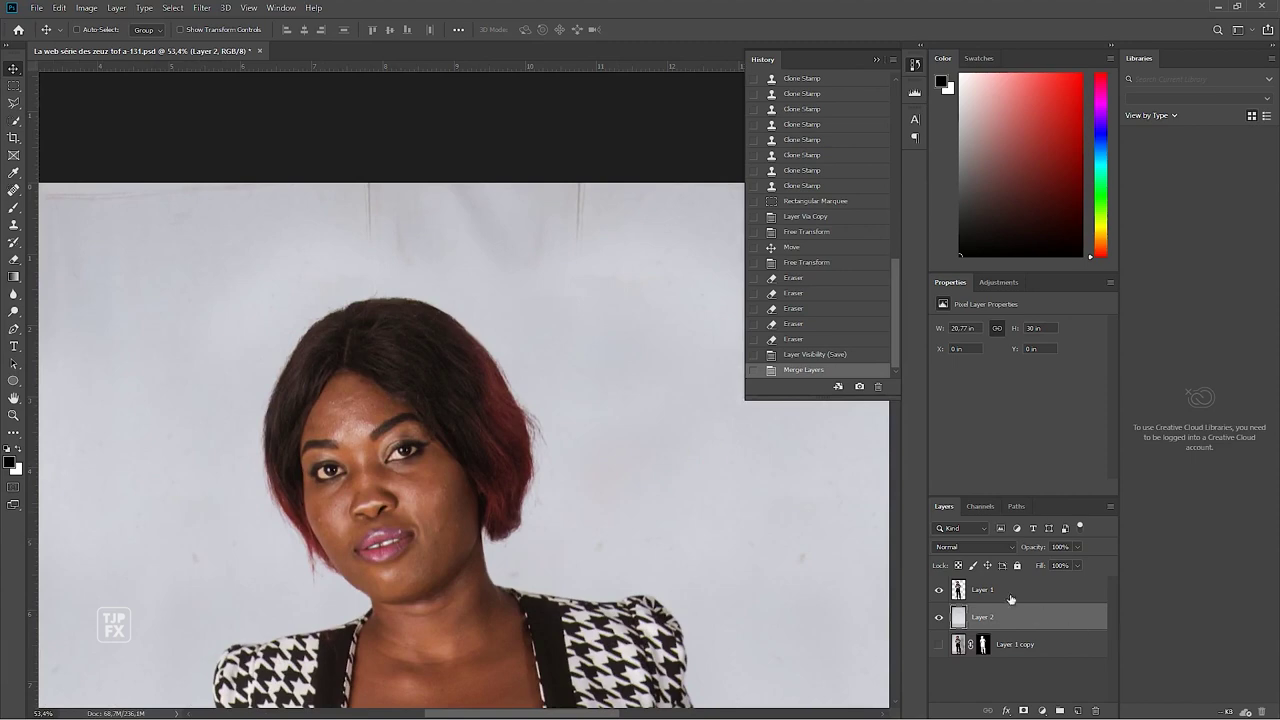
pyautogui.press('s')
pyautogui.keyDown('alt'); pyautogui.click(617, 262); pyautogui.keyUp('alt')
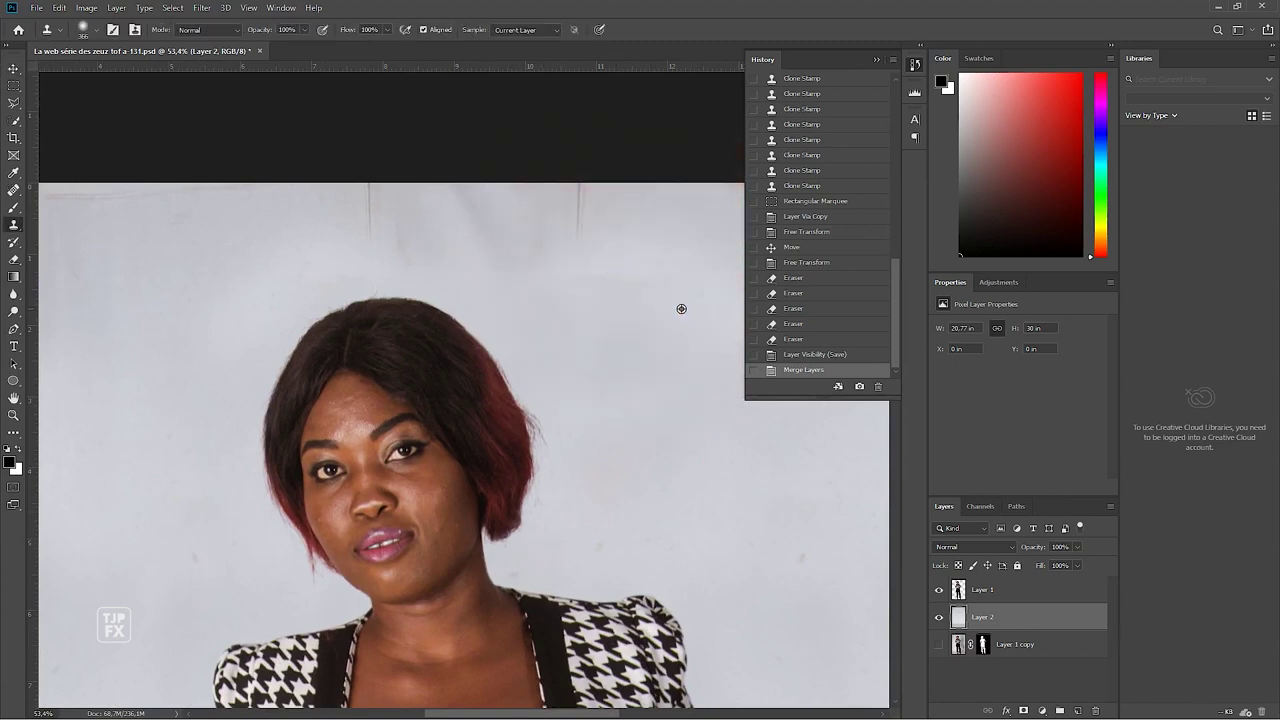
pyautogui.moveTo(583, 191); pyautogui.dragTo(580, 232)
pyautogui.moveTo(363, 206); pyautogui.dragTo(368, 165)
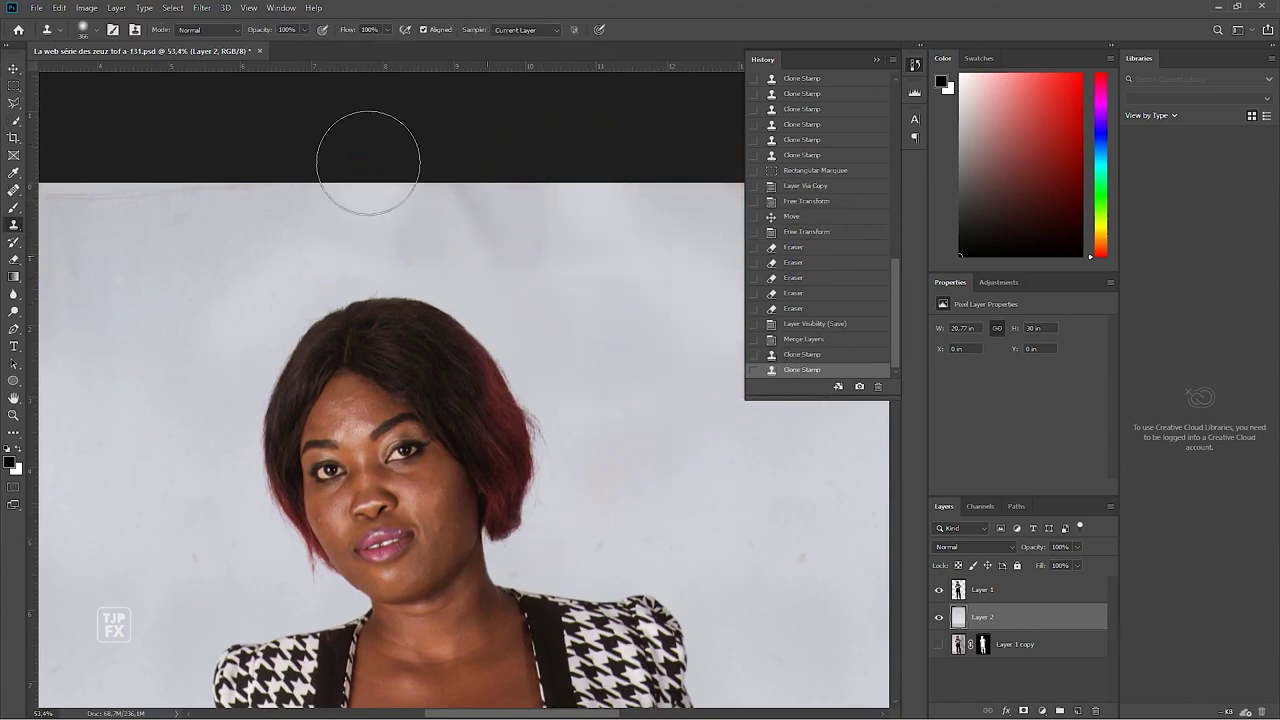
# Step: Save the touched-up composite and shrink the clone brush
pyautogui.scroll(-3, 440, 176)
pyautogui.scroll(-3, 560, 249)
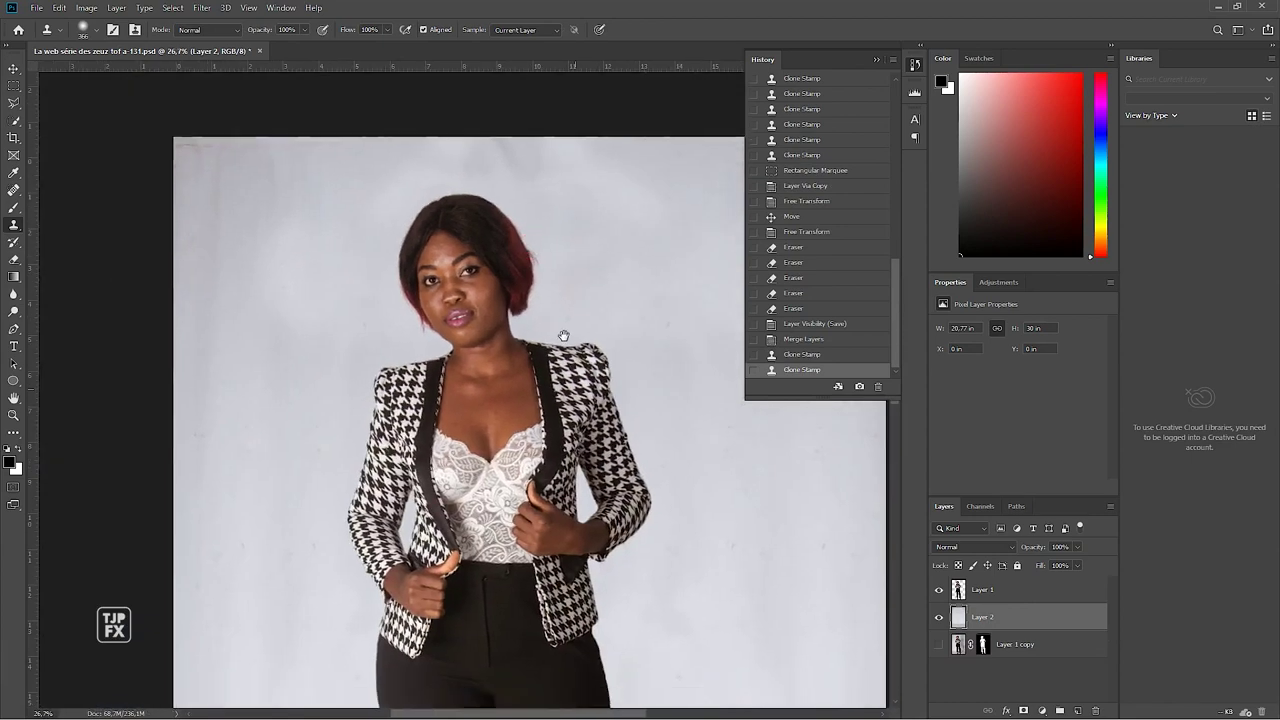
pyautogui.scroll(-2, 564, 335)
pyautogui.scroll(-3, 566, 332)
pyautogui.scroll(-2, 570, 327)
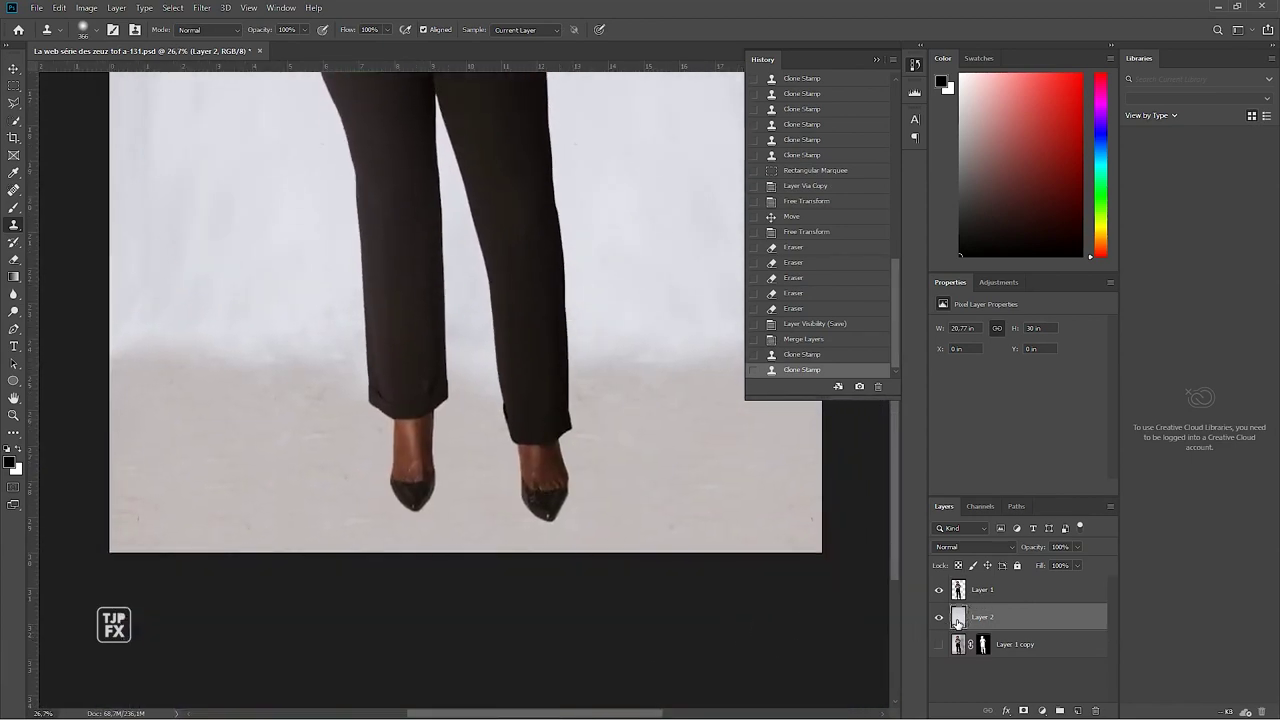
pyautogui.scroll(1, 548, 490)
pyautogui.scroll(2, 530, 488)
pyautogui.scroll(3, 560, 505)
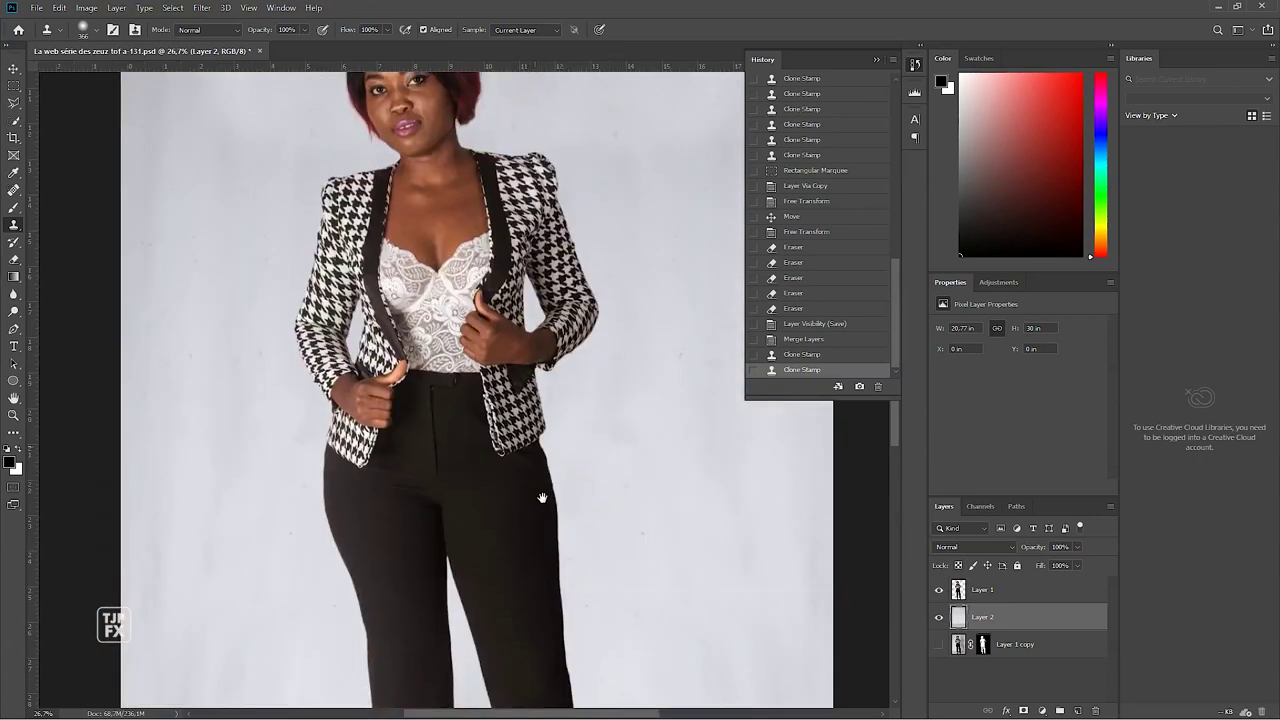
pyautogui.scroll(2, 539, 520)
pyautogui.scroll(3, 385, 160)
pyautogui.scroll(2, 385, 160)
pyautogui.hotkey('ctrl', 's')
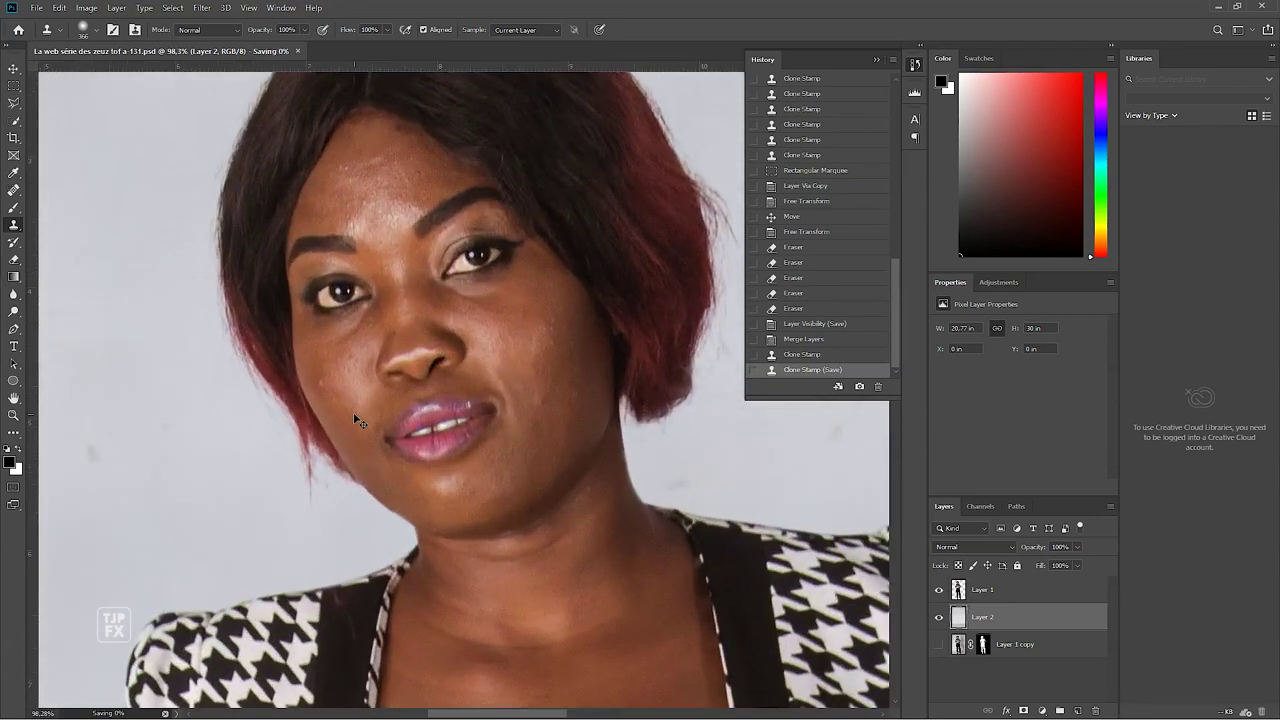
pyautogui.scroll(2, 316, 412)
pyautogui.moveTo(286, 414); pyautogui.dragTo(290, 407)
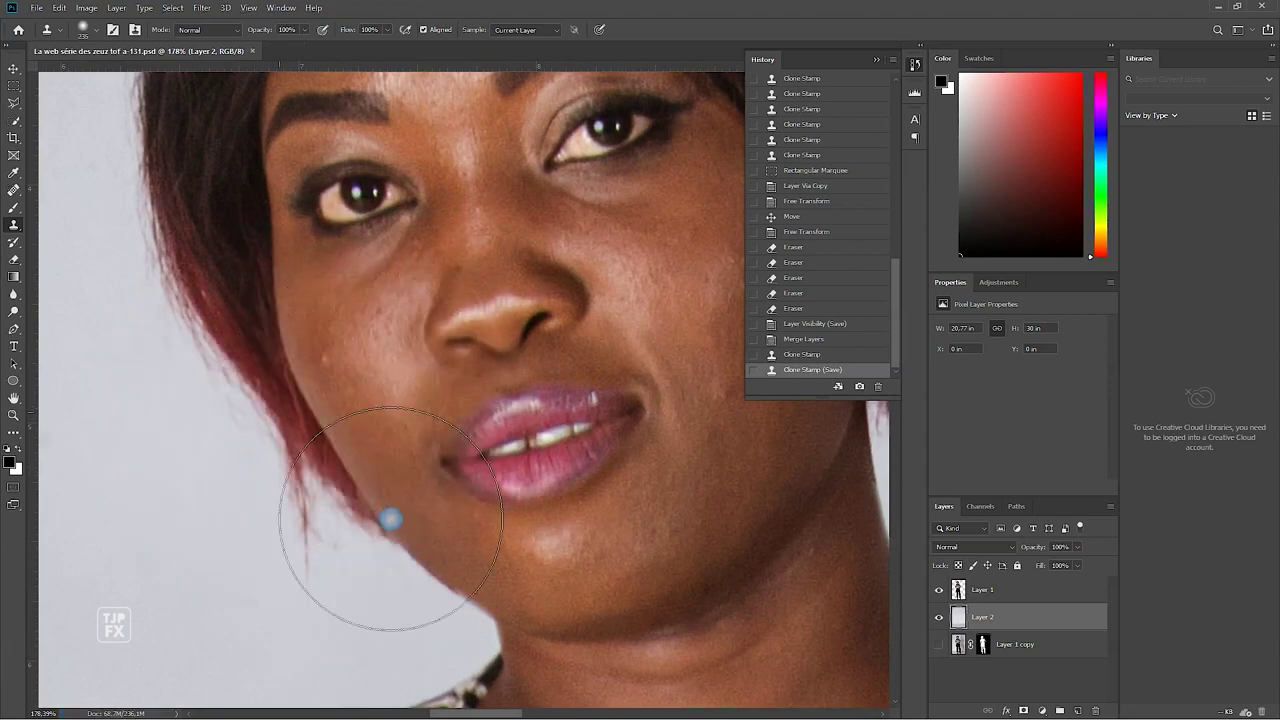
pyautogui.scroll(-5, 534, 380)
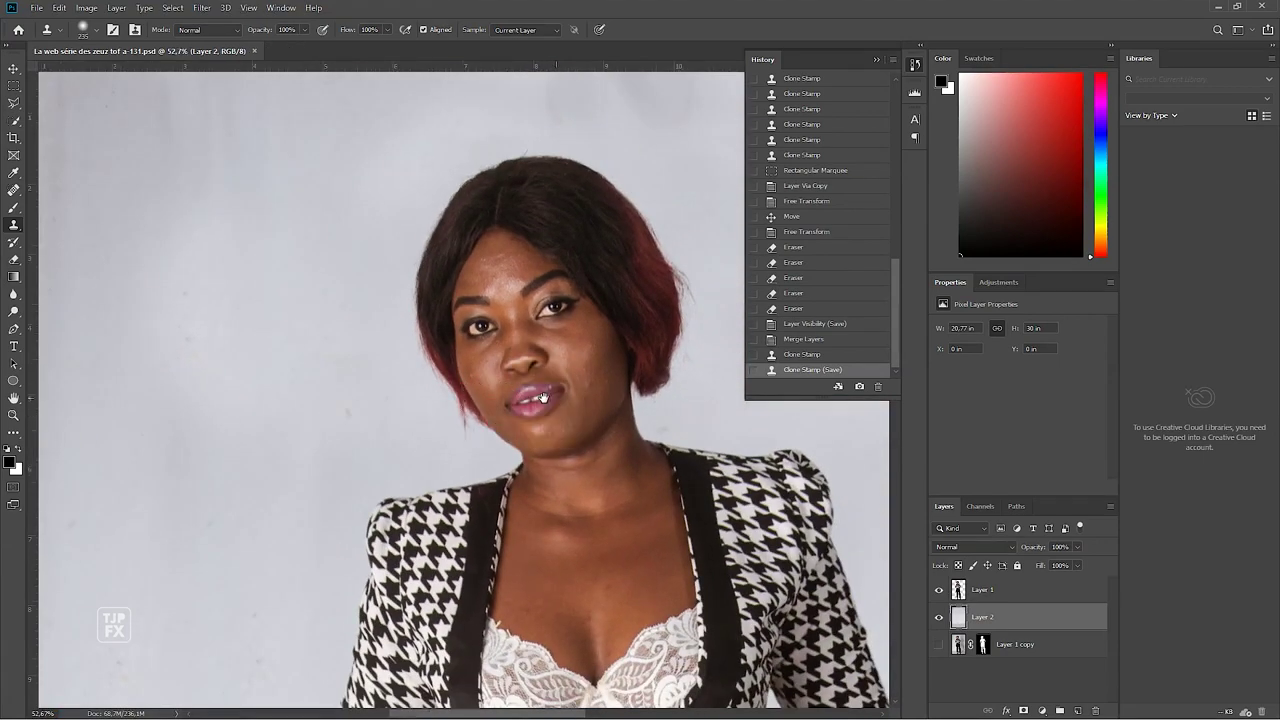
pyautogui.scroll(2, 481, 321)
pyautogui.scroll(-1, 481, 321)
pyautogui.scroll(-1, 519, 300)
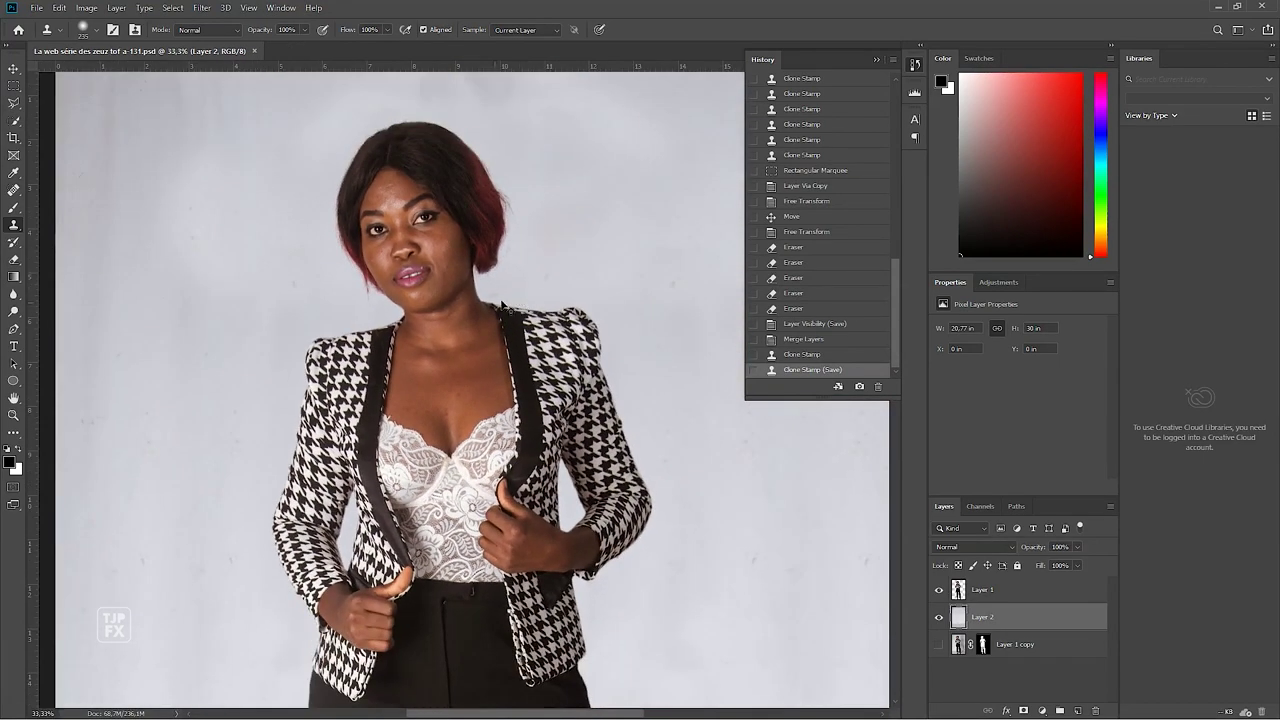